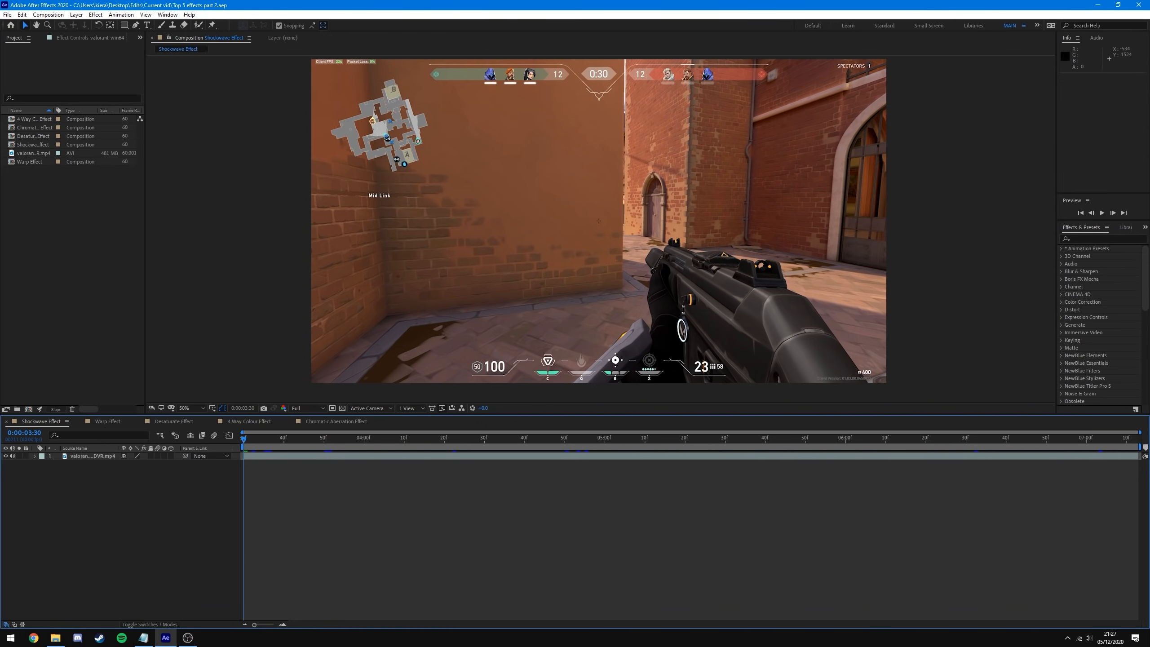
- Import shockwave.mp4 into the project and preview its smoke burst in Films & TV
{"action": "key", "text": "alt+Tab"}
{"action": "left_click_drag", "start_coordinate": [19, 391], "coordinate": [64, 216]}
{"action": "double_click", "coordinate": [123, 360]}
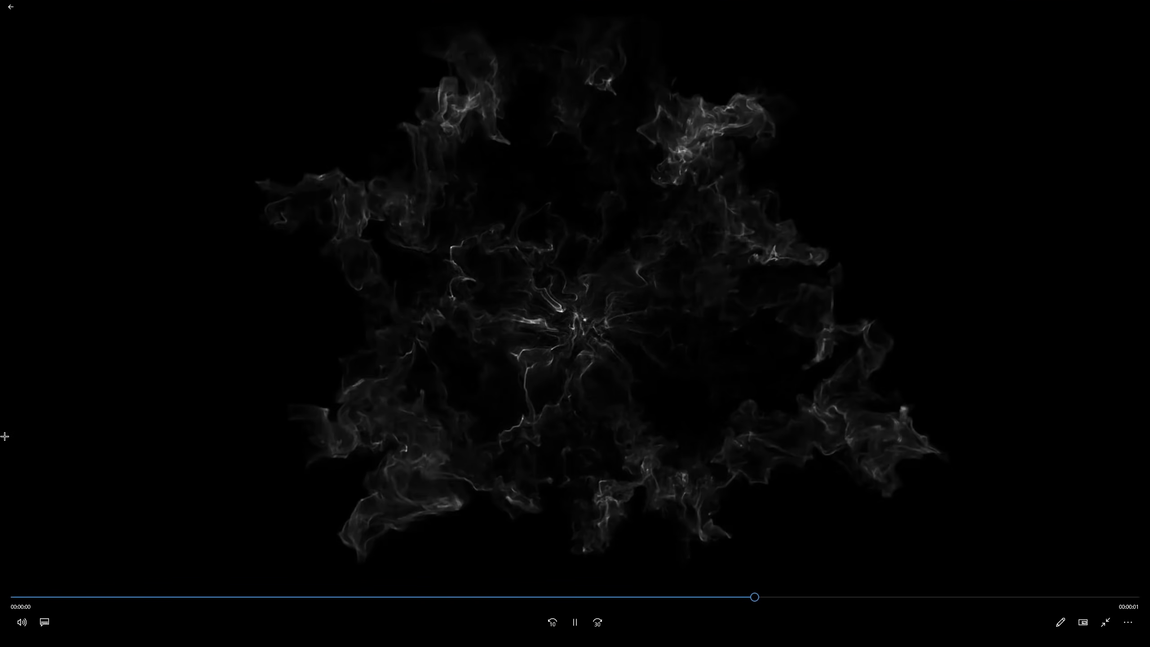
{"action": "left_click_drag", "start_coordinate": [611, 591], "coordinate": [315, 542]}
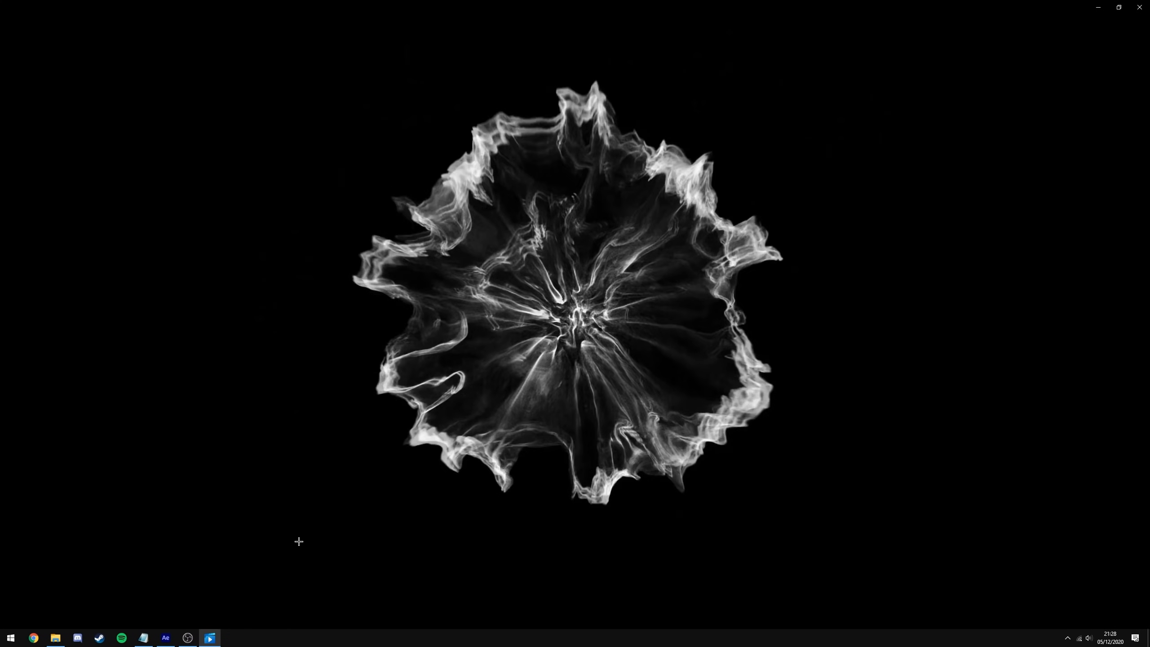
{"action": "left_click", "coordinate": [1147, 3]}
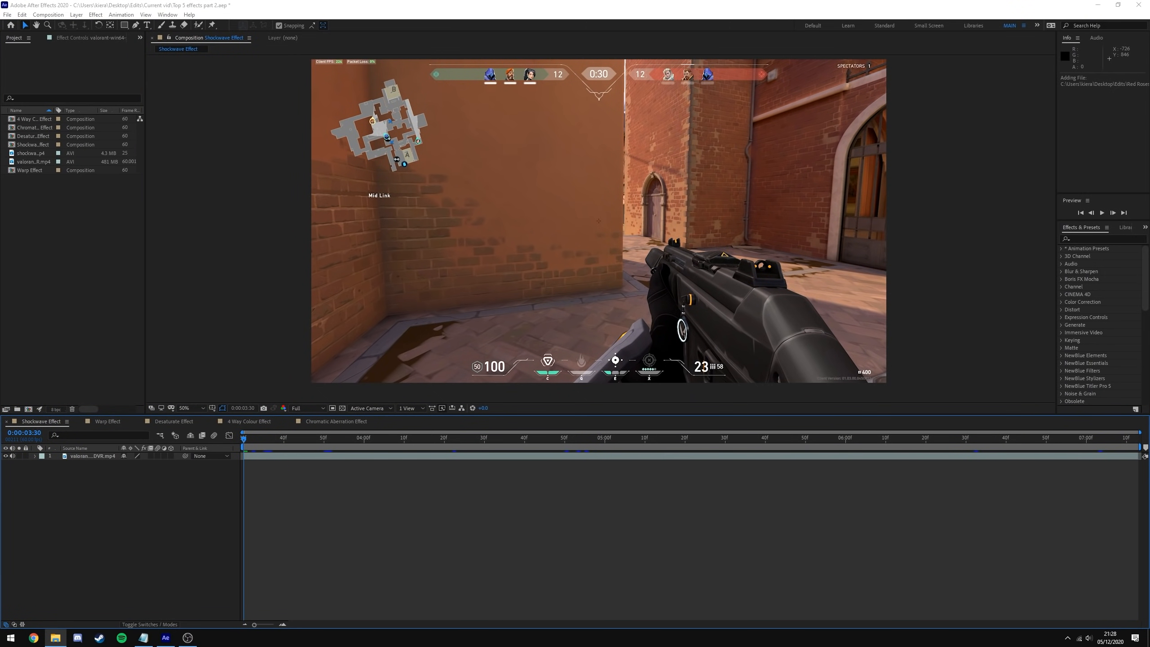
- Add shockwave.mp4 as the top timeline layer and set its blending mode to Screen
{"action": "left_click_drag", "start_coordinate": [28, 154], "coordinate": [154, 462]}
{"action": "left_click_drag", "start_coordinate": [245, 449], "coordinate": [364, 451]}
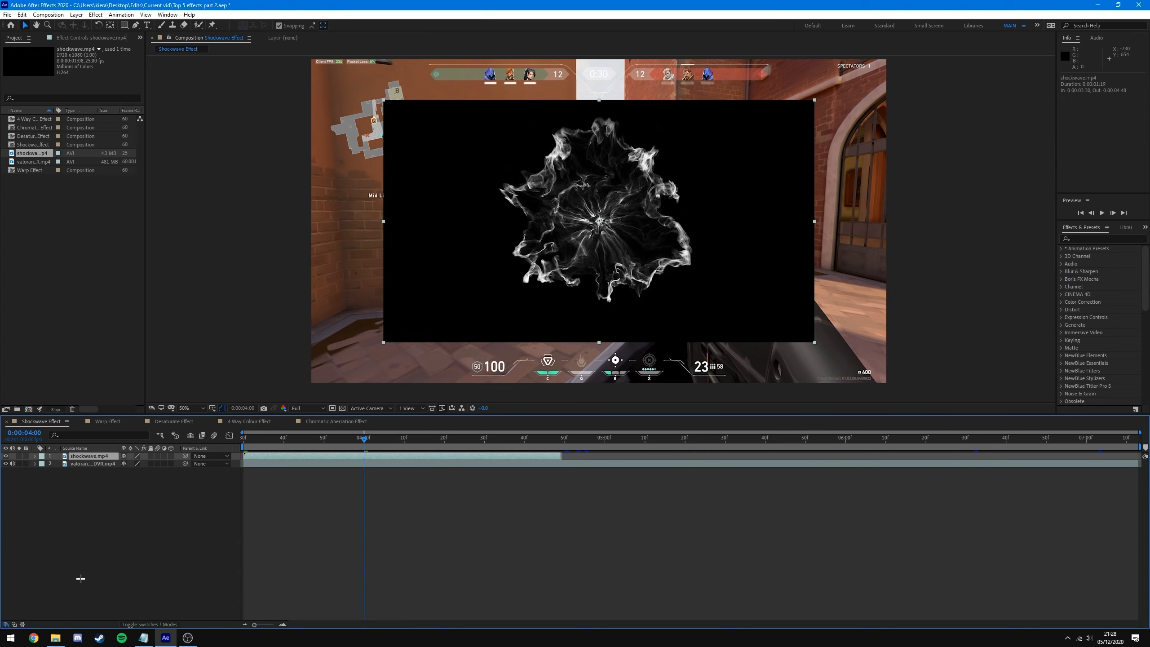
{"action": "right_click", "coordinate": [102, 456]}
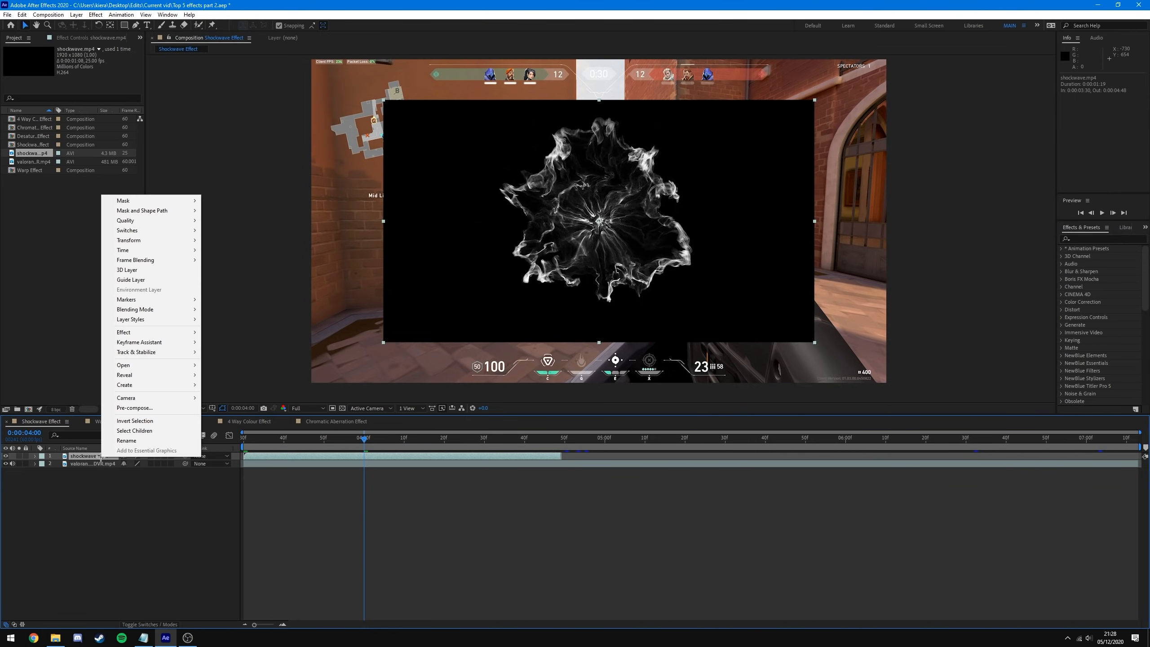
{"action": "left_click", "coordinate": [190, 502]}
{"action": "left_click", "coordinate": [91, 456]}
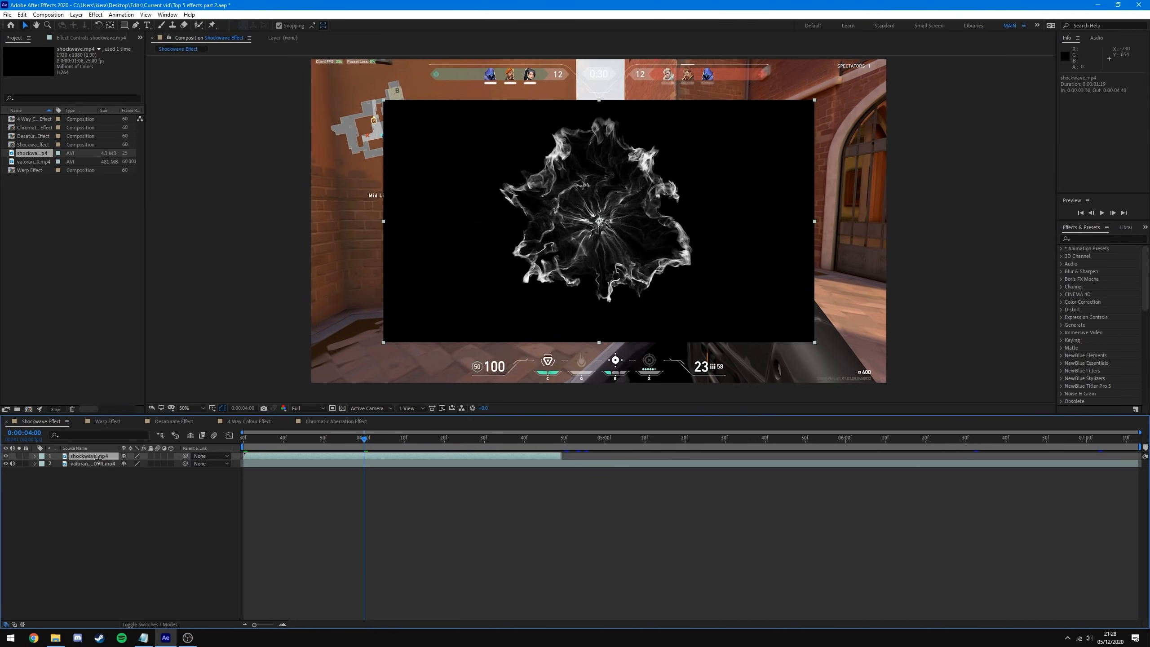
{"action": "right_click", "coordinate": [98, 459]}
{"action": "left_click", "coordinate": [76, 457]}
{"action": "right_click", "coordinate": [98, 455]}
{"action": "mouse_move", "coordinate": [162, 307]}
{"action": "left_click", "coordinate": [231, 368]}
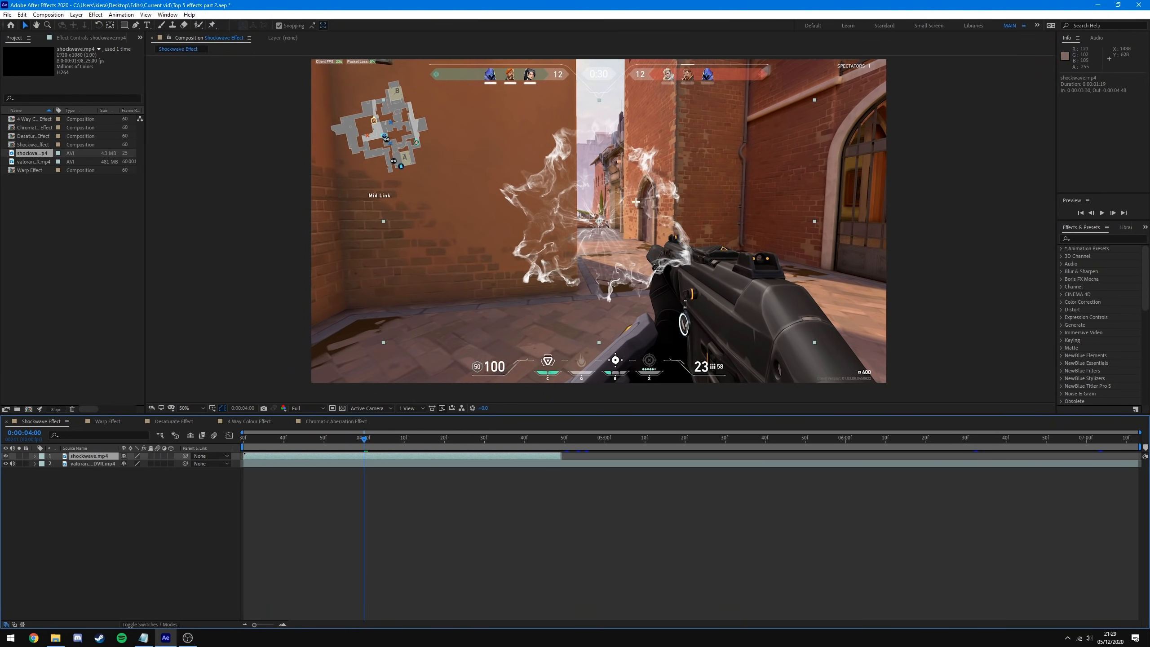
{"action": "left_click_drag", "start_coordinate": [364, 456], "coordinate": [564, 445]}
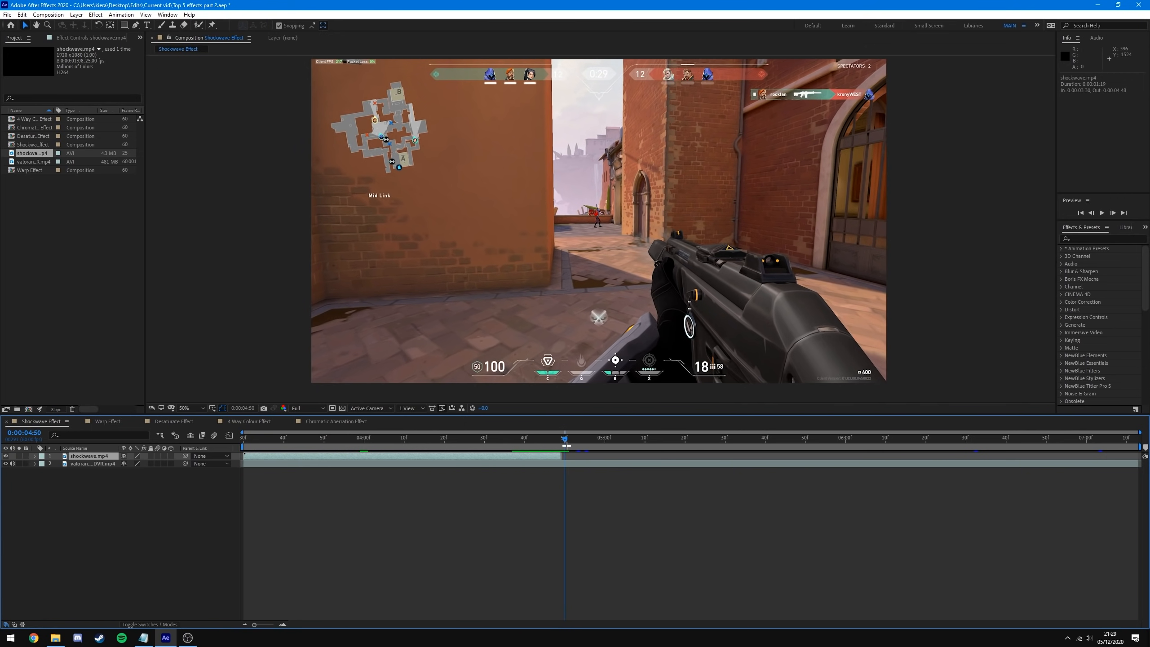
- Slide the shockwave layer to start near 0:00:04:47 and preview the burst timing
{"action": "left_click_drag", "start_coordinate": [291, 460], "coordinate": [593, 479]}
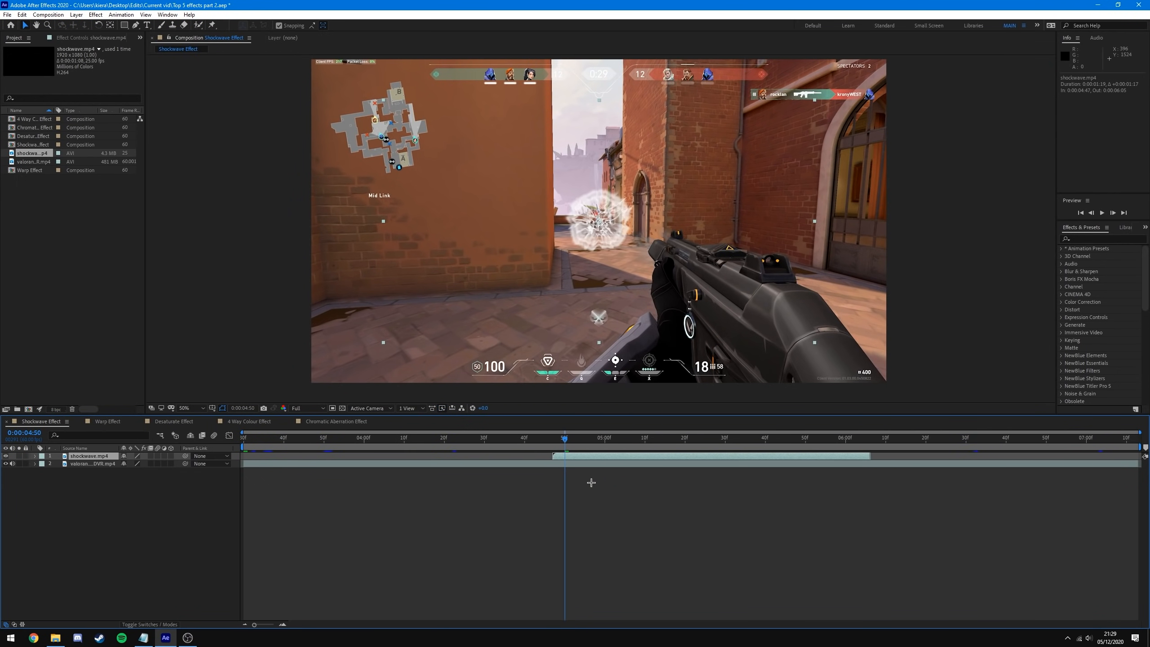
{"action": "key", "text": "Home"}
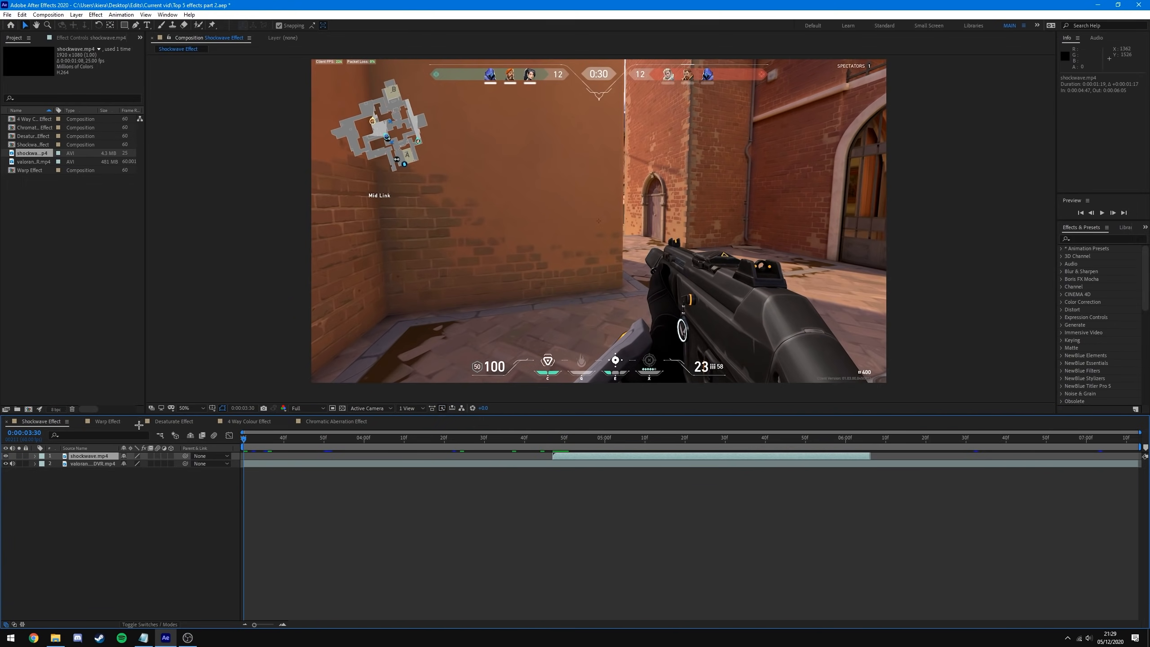
{"action": "key", "text": "space"}
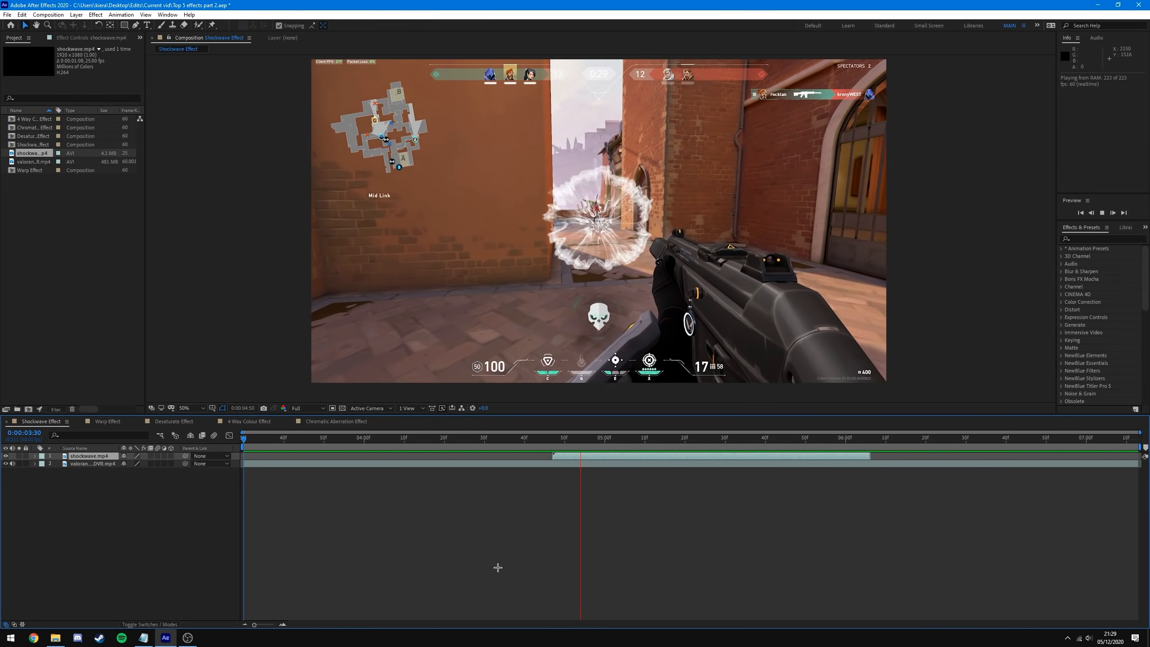
{"action": "key", "text": "space"}
{"action": "left_click", "coordinate": [504, 439]}
{"action": "left_click_drag", "start_coordinate": [540, 447], "coordinate": [583, 451]}
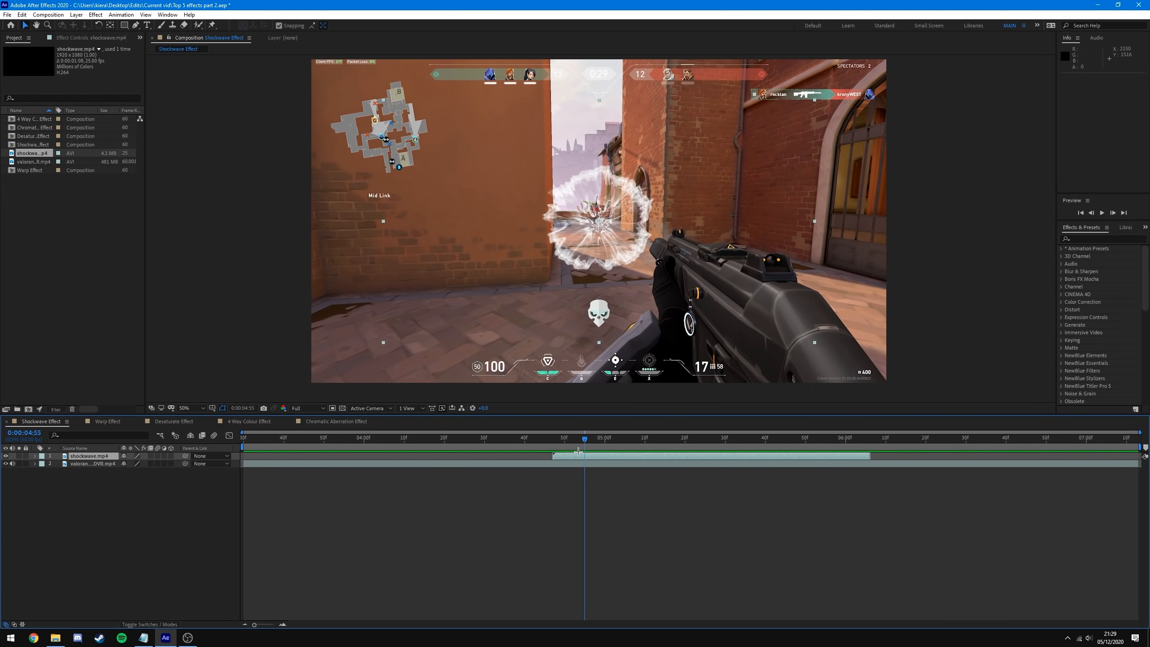
- Glance at Notepad, then return to the shockwave frame around 4:47
{"action": "key", "text": "alt+Tab"}
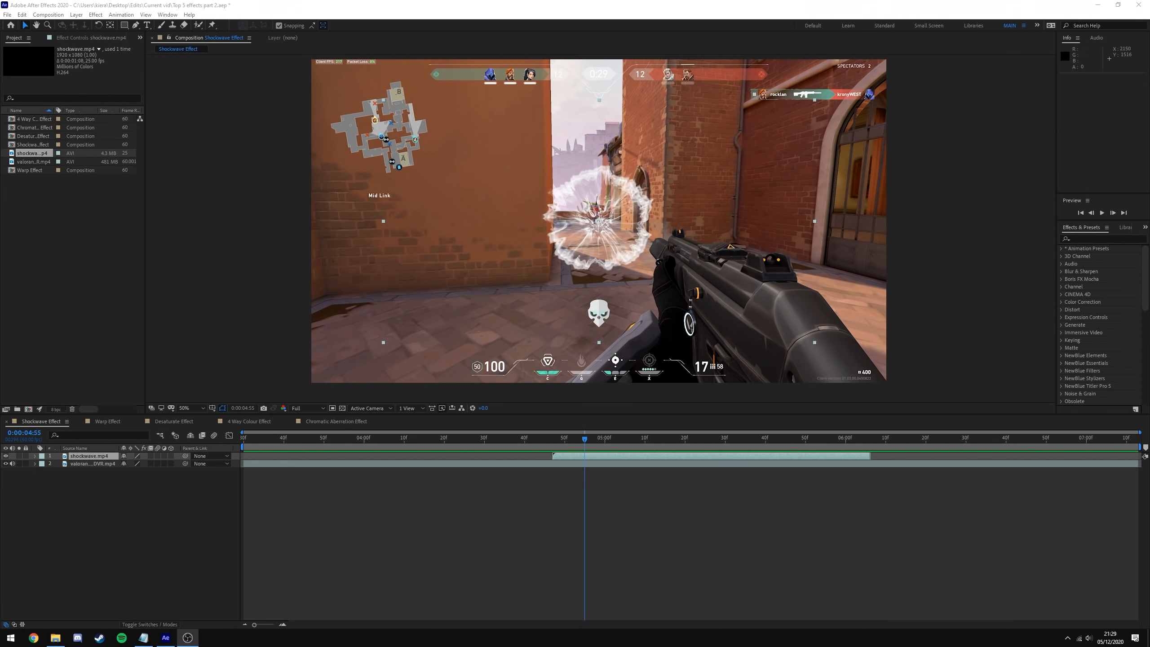
{"action": "left_click", "coordinate": [143, 638]}
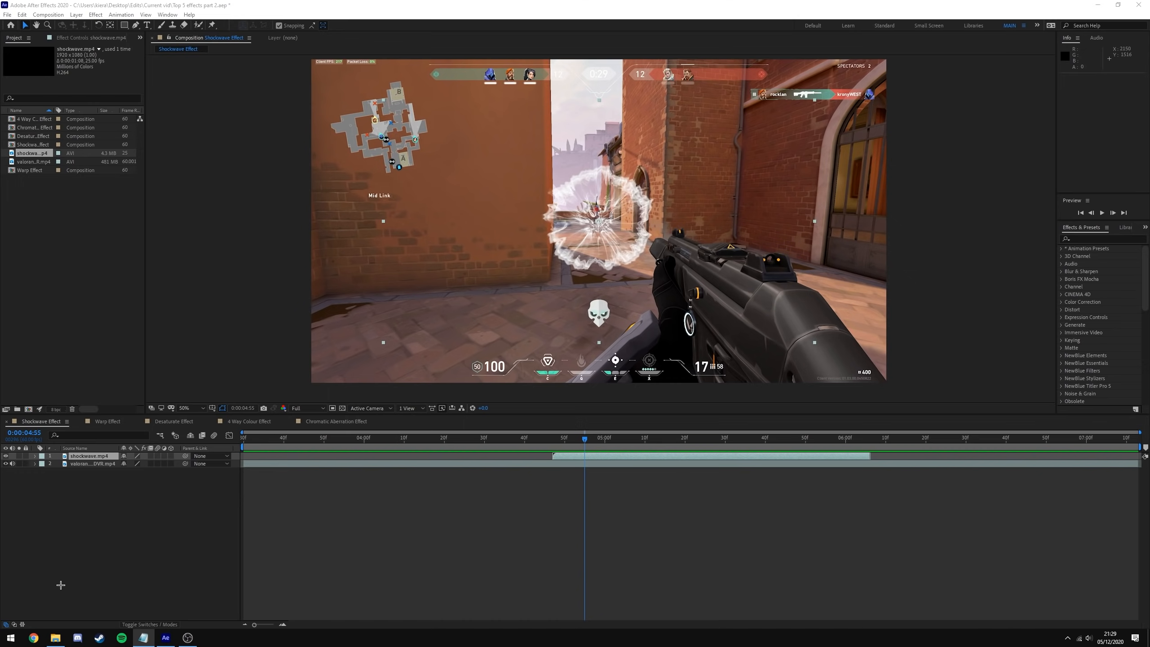
{"action": "left_click_drag", "start_coordinate": [585, 440], "coordinate": [629, 442]}
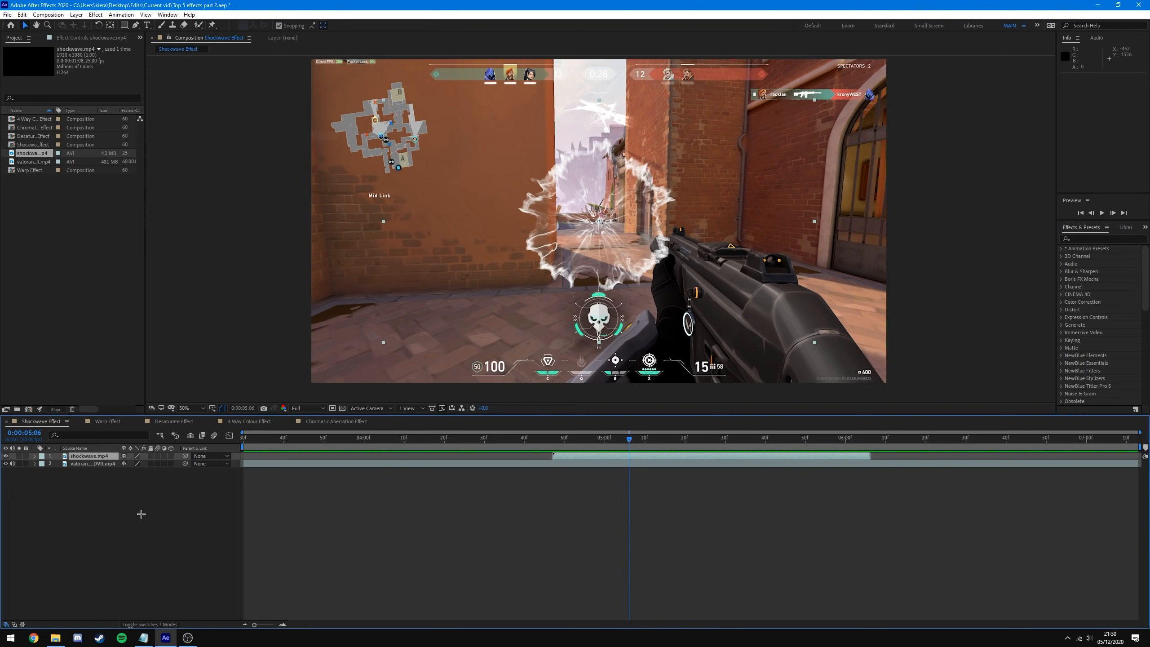
{"action": "right_click", "coordinate": [83, 460]}
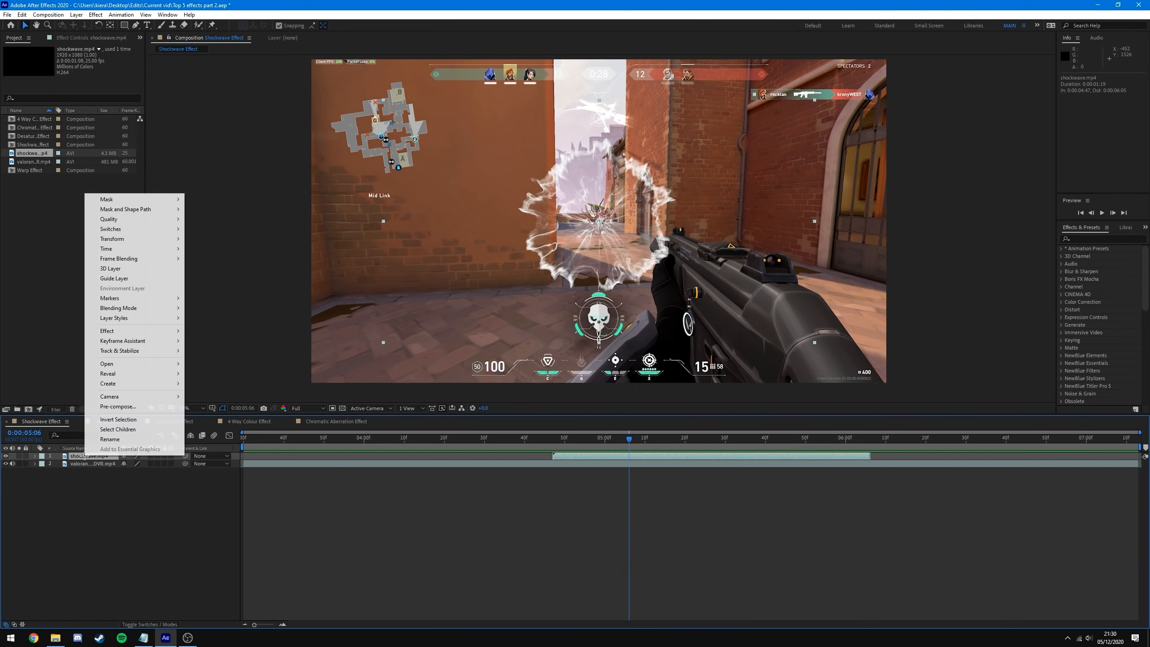
- Pre-compose the shockwave layer into shockwave.mp4 Comp 1, moving all attributes into it
{"action": "left_click", "coordinate": [150, 408]}
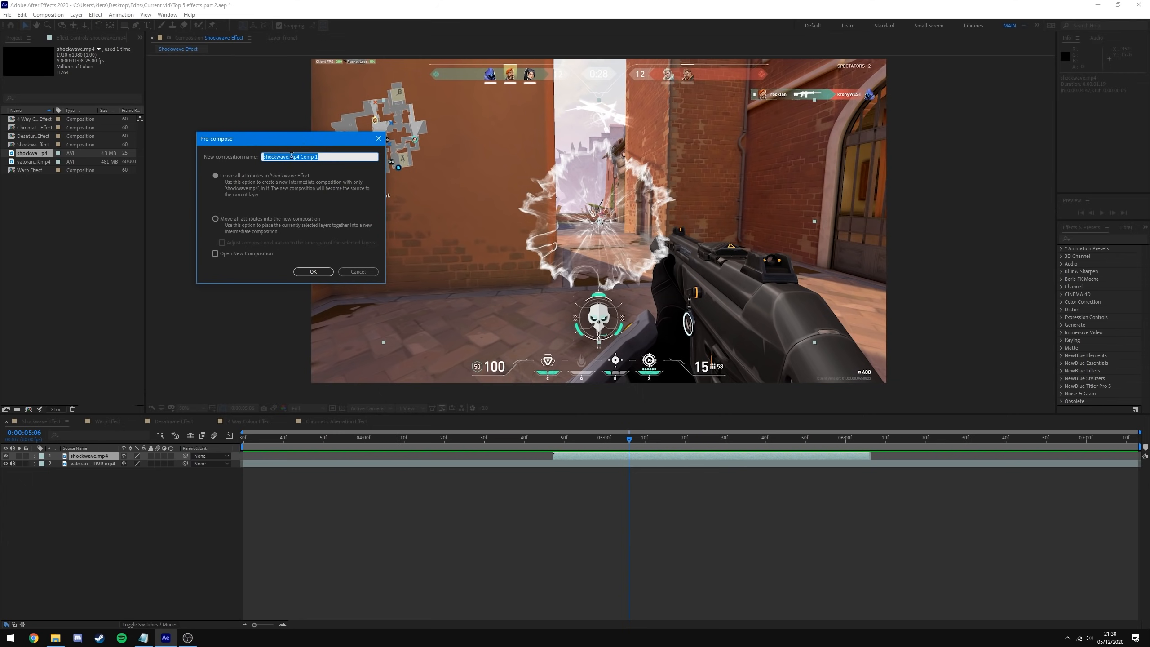
{"action": "left_click", "coordinate": [237, 220]}
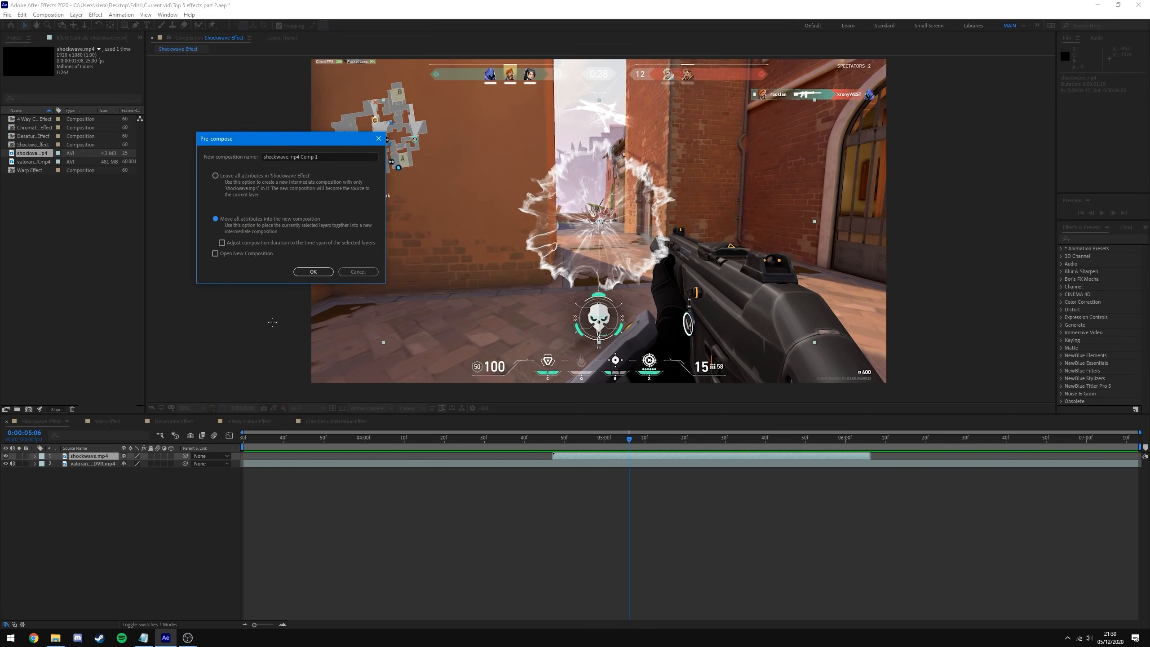
{"action": "left_click", "coordinate": [313, 271]}
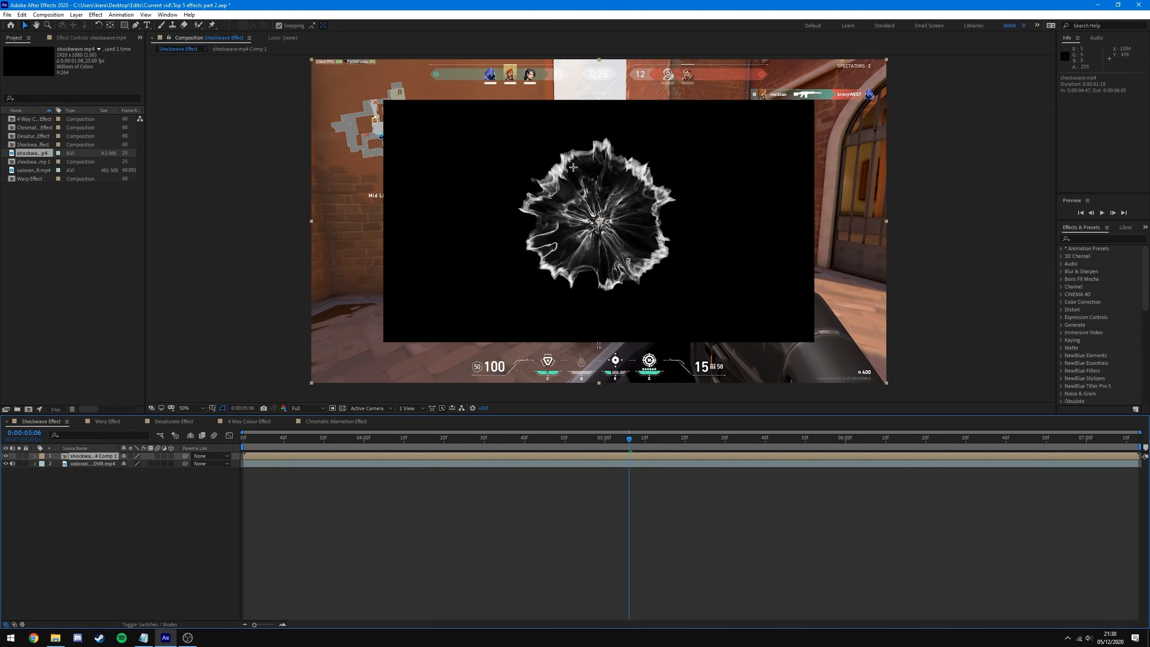
{"action": "left_click_drag", "start_coordinate": [251, 437], "coordinate": [545, 438]}
{"action": "left_click", "coordinate": [560, 480]}
{"action": "left_click", "coordinate": [568, 456]}
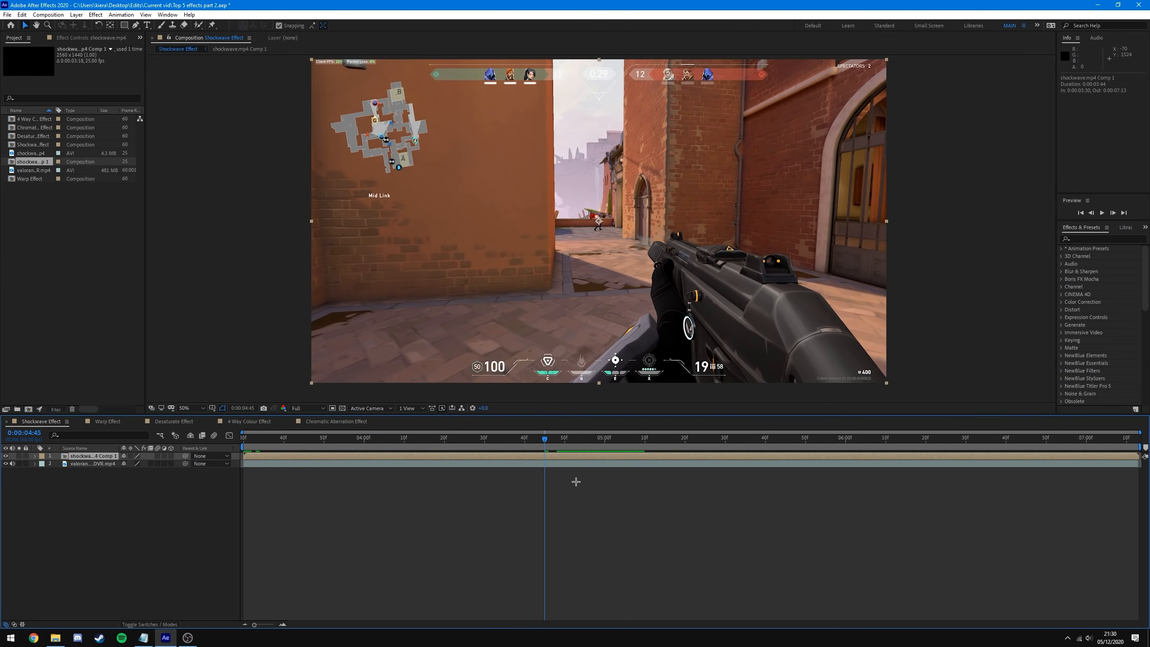
- Open shockwave.mp4 Comp 1 and scrub through the smoke animation inside it
{"action": "double_click", "coordinate": [549, 456]}
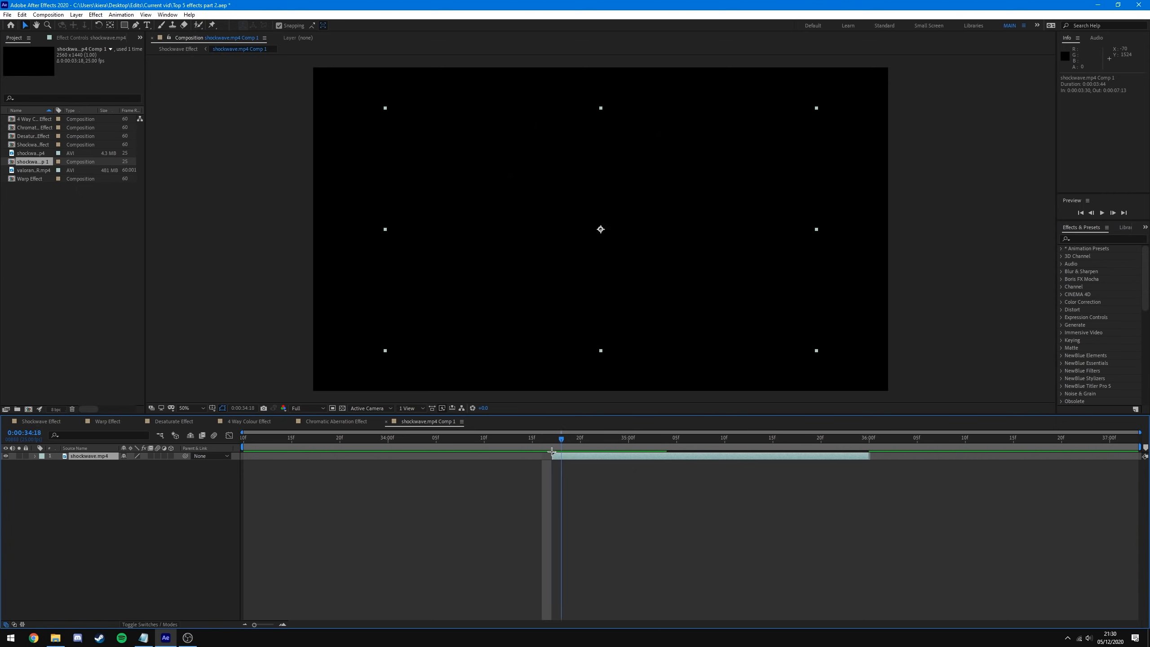
{"action": "left_click_drag", "start_coordinate": [496, 468], "coordinate": [725, 471]}
{"action": "right_click", "coordinate": [102, 455]}
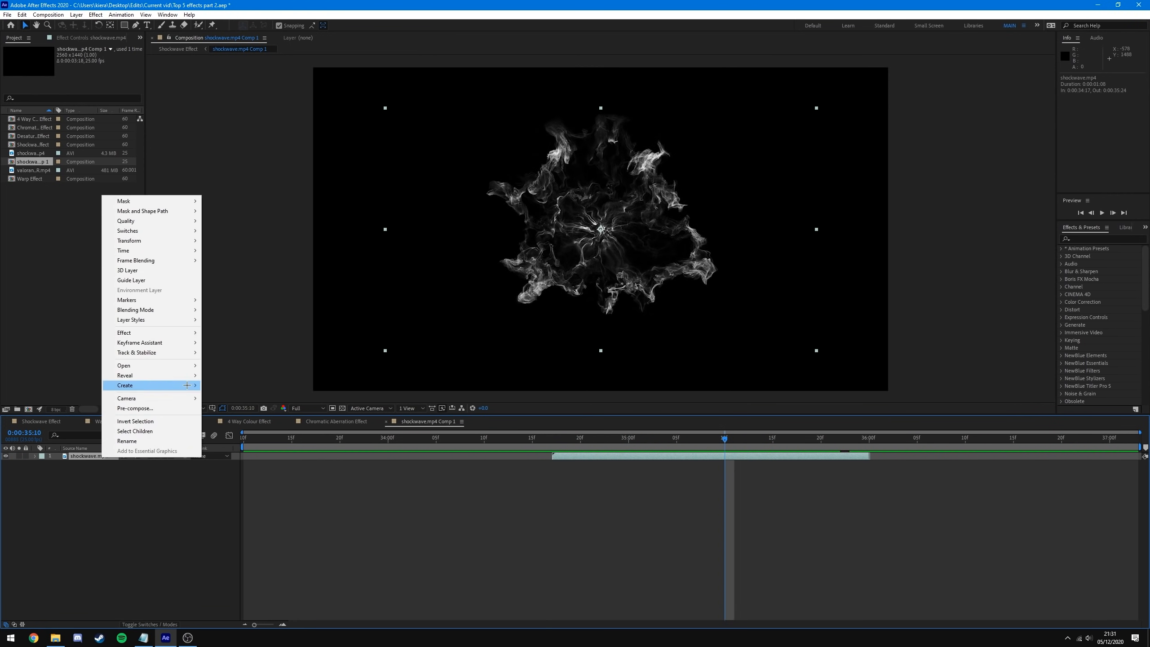
{"action": "mouse_move", "coordinate": [169, 309]}
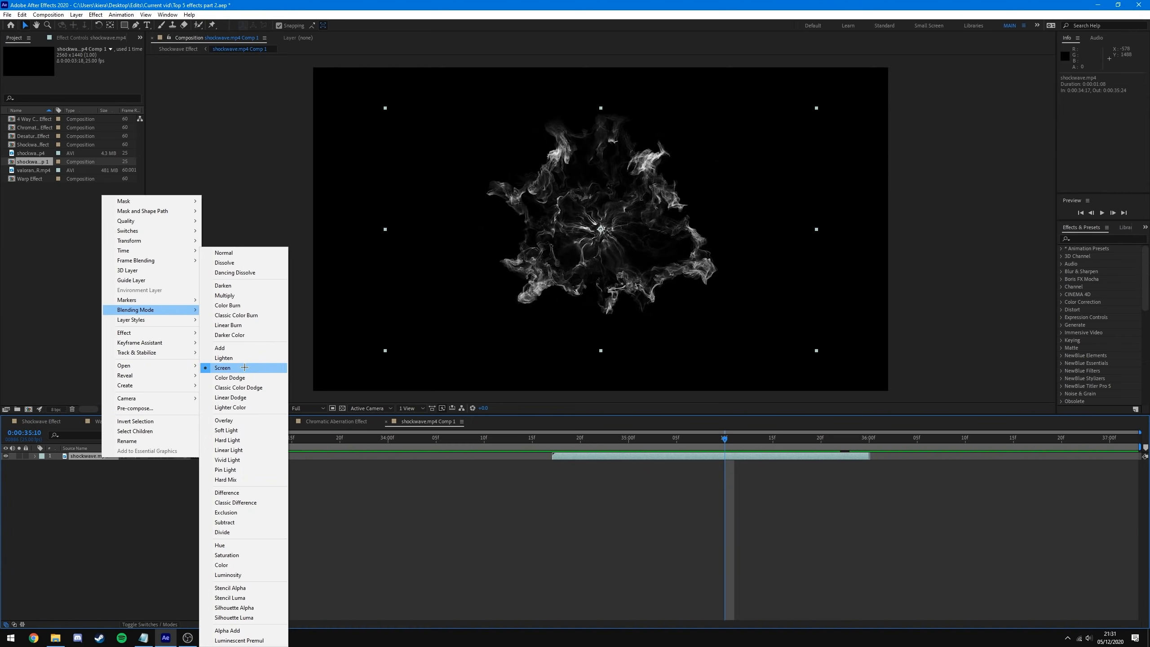
{"action": "left_click", "coordinate": [486, 475]}
- Add a new solid layer coloured 50% grey (808080) to the composition
{"action": "right_click", "coordinate": [138, 488]}
{"action": "mouse_move", "coordinate": [234, 495]}
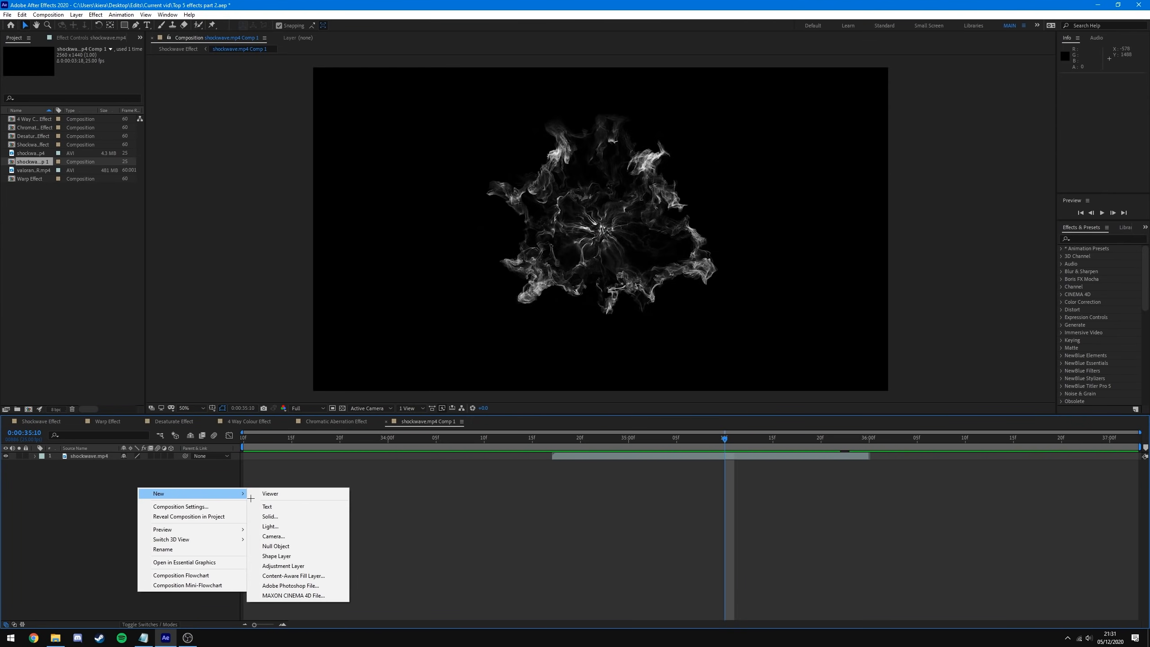
{"action": "left_click", "coordinate": [269, 517]}
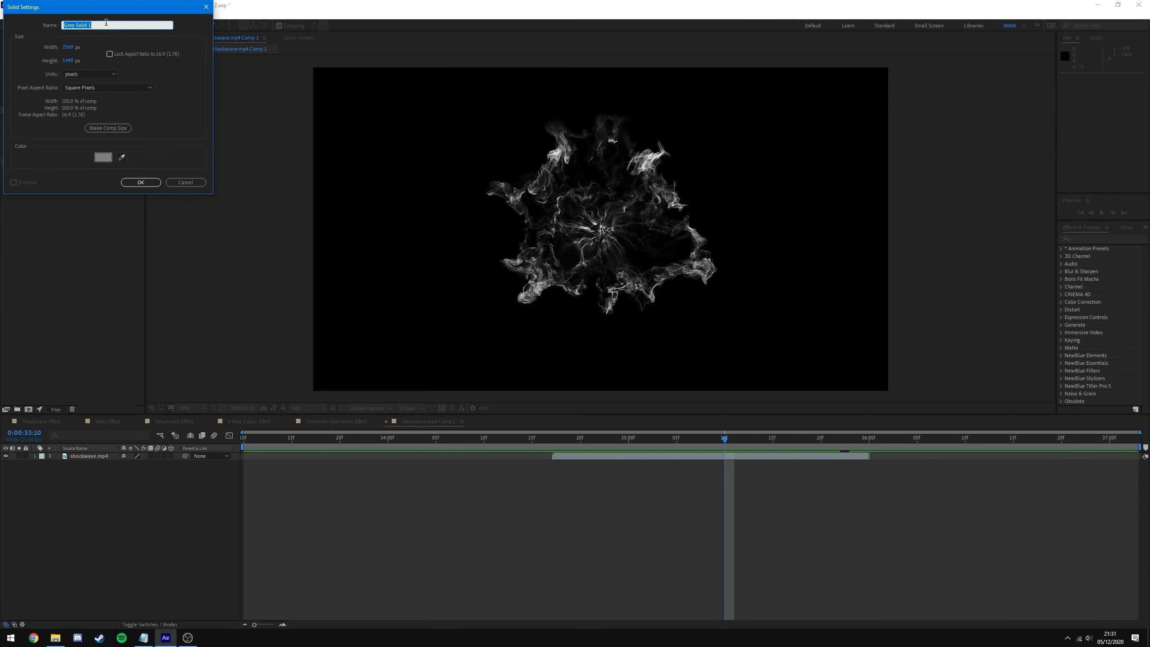
{"action": "left_click", "coordinate": [104, 158]}
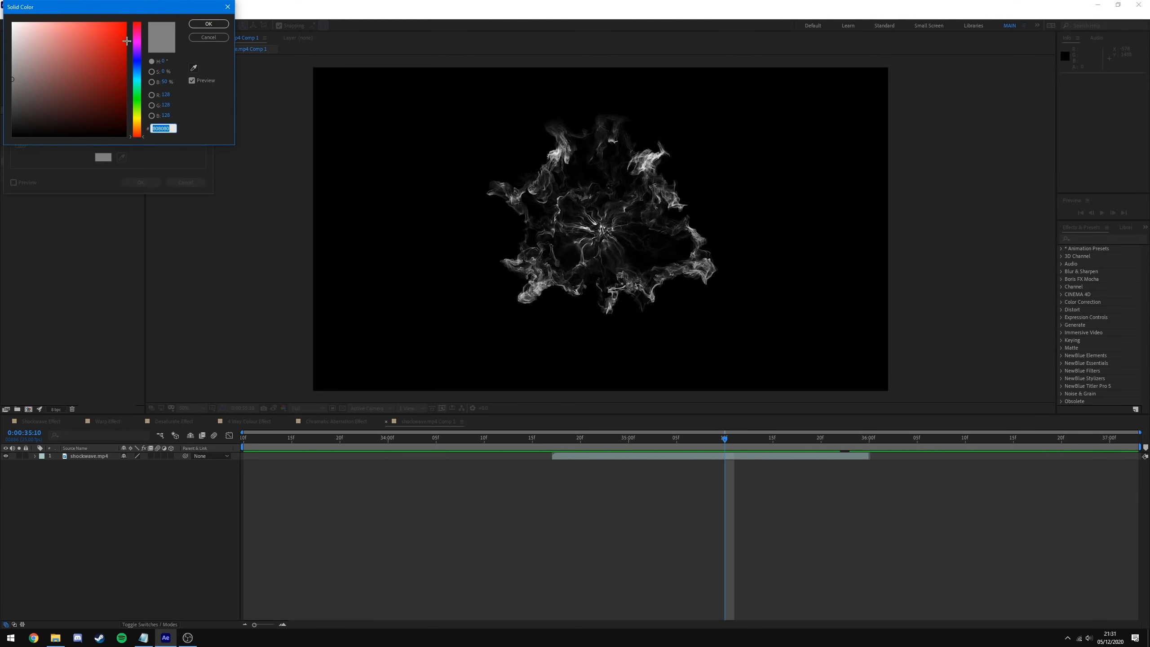
{"action": "left_click", "coordinate": [166, 82]}
{"action": "left_click", "coordinate": [196, 100]}
{"action": "left_click", "coordinate": [12, 136]}
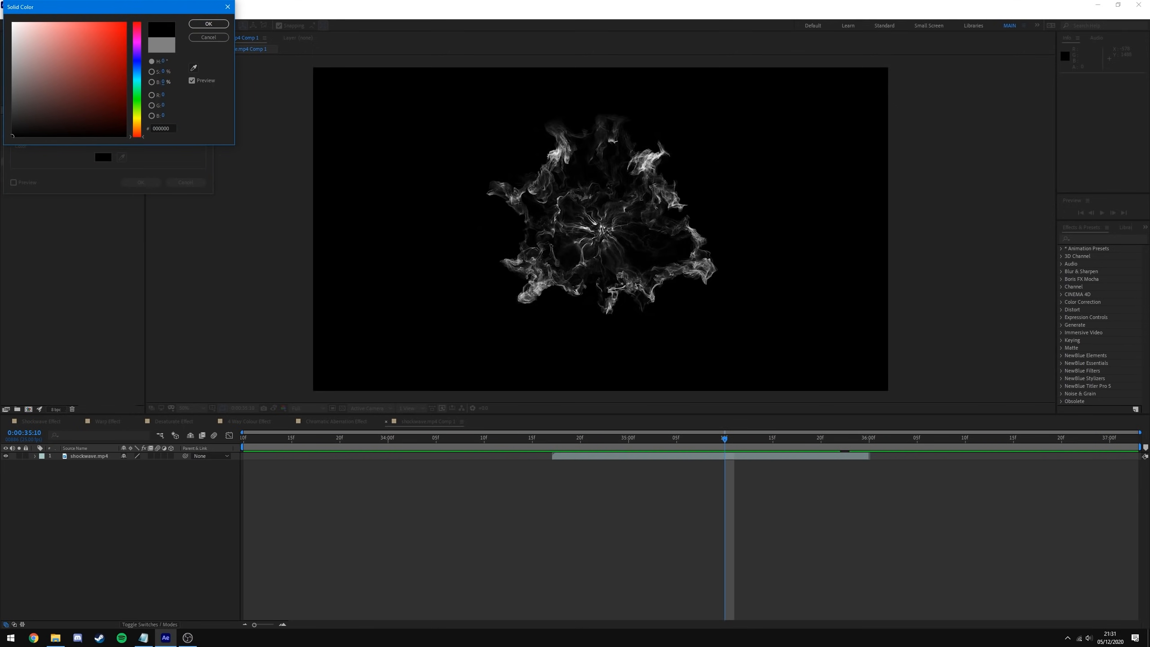
{"action": "left_click", "coordinate": [209, 24]}
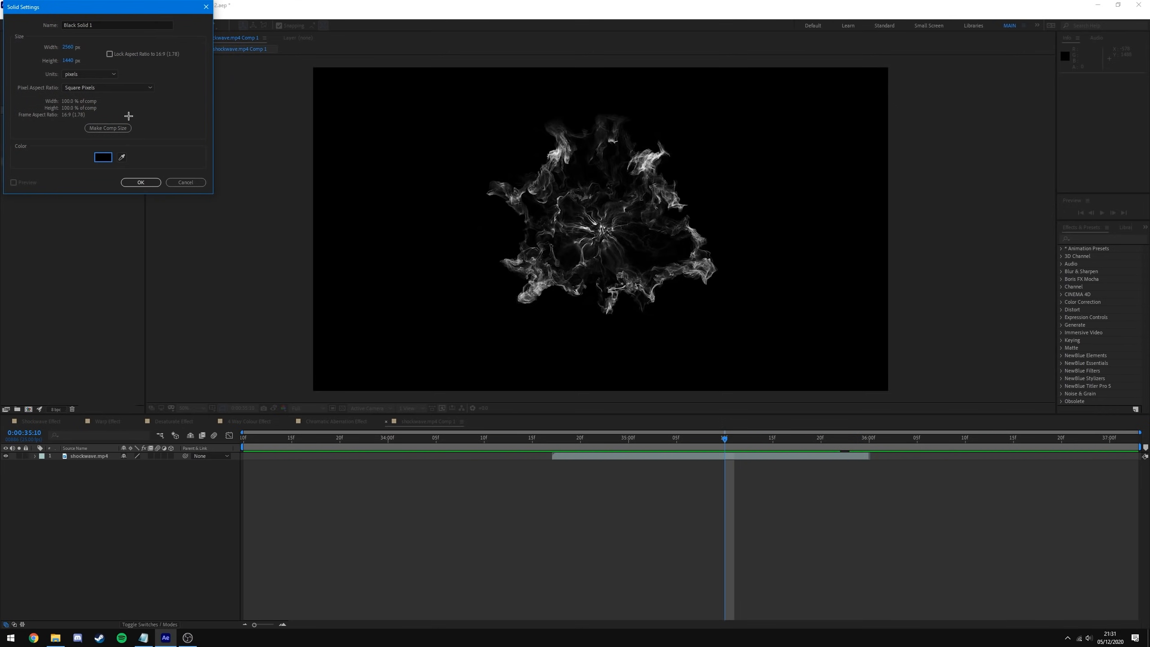
{"action": "left_click", "coordinate": [105, 156]}
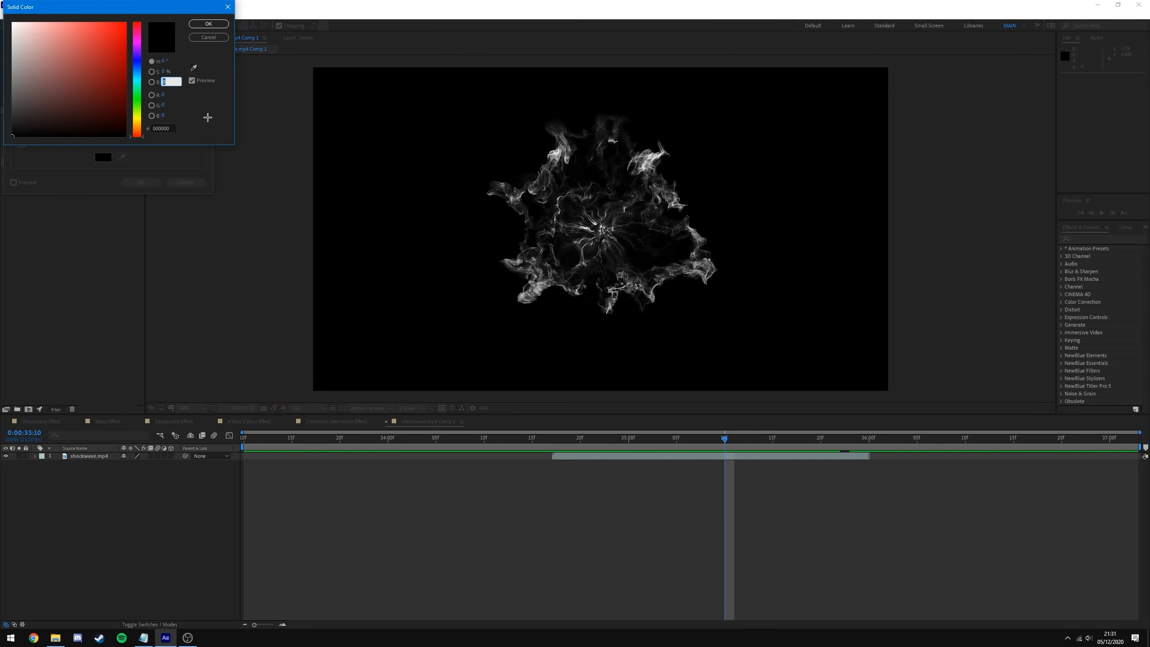
{"action": "type", "text": "50"}
{"action": "key", "text": "Return"}
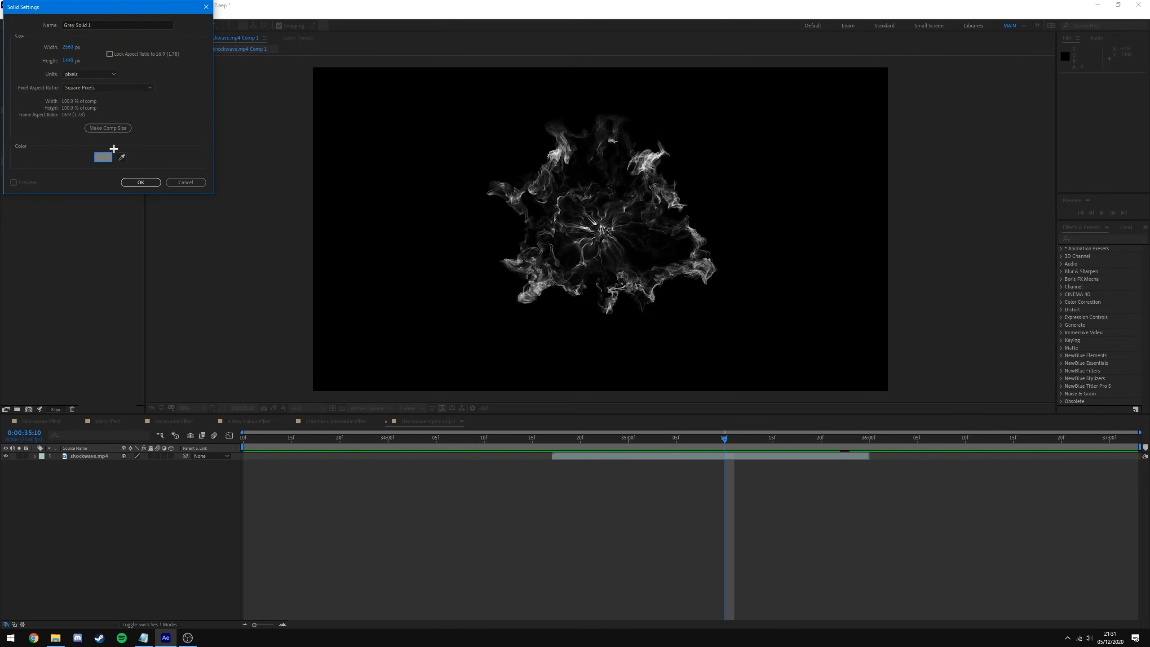
{"action": "left_click", "coordinate": [140, 182]}
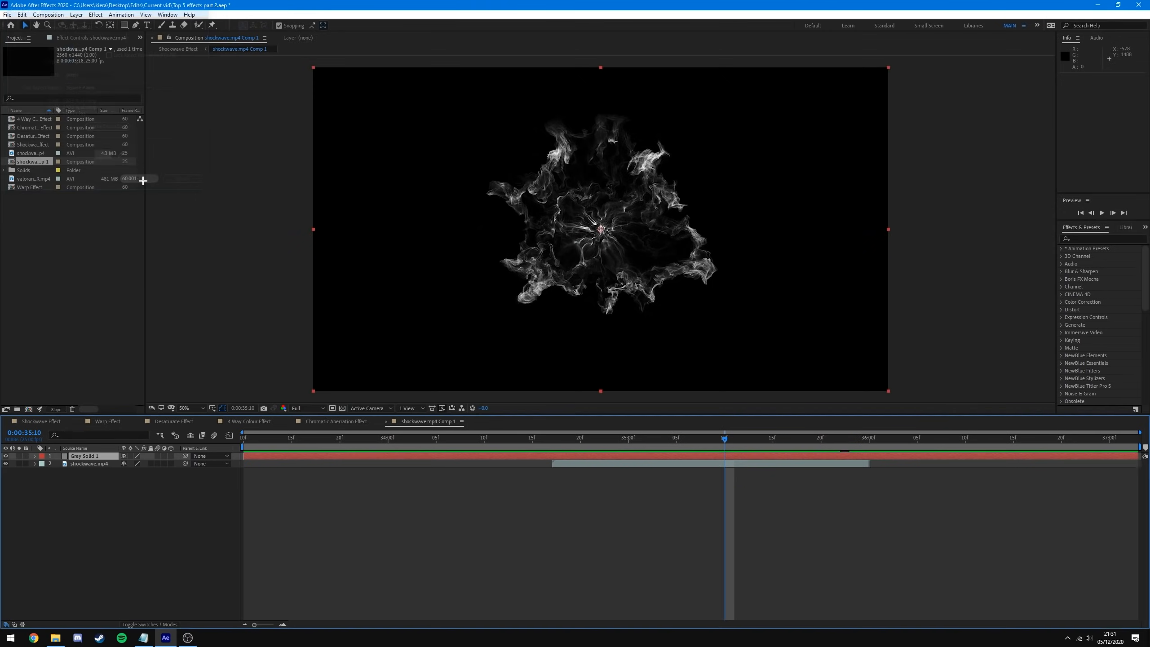
- Move Grey Solid 1 beneath the shockwave layer and preview, undoing an accidental scale
{"action": "left_click_drag", "start_coordinate": [86, 456], "coordinate": [86, 472]}
{"action": "key", "text": "space"}
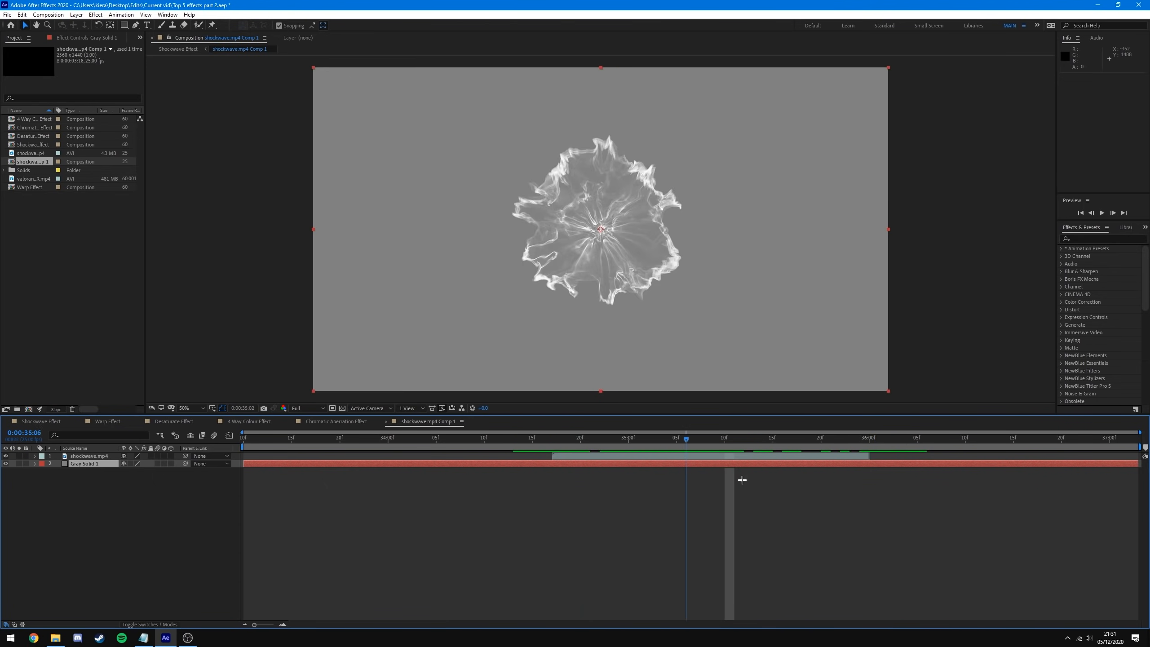
{"action": "left_click", "coordinate": [604, 231]}
{"action": "left_click", "coordinate": [603, 232]}
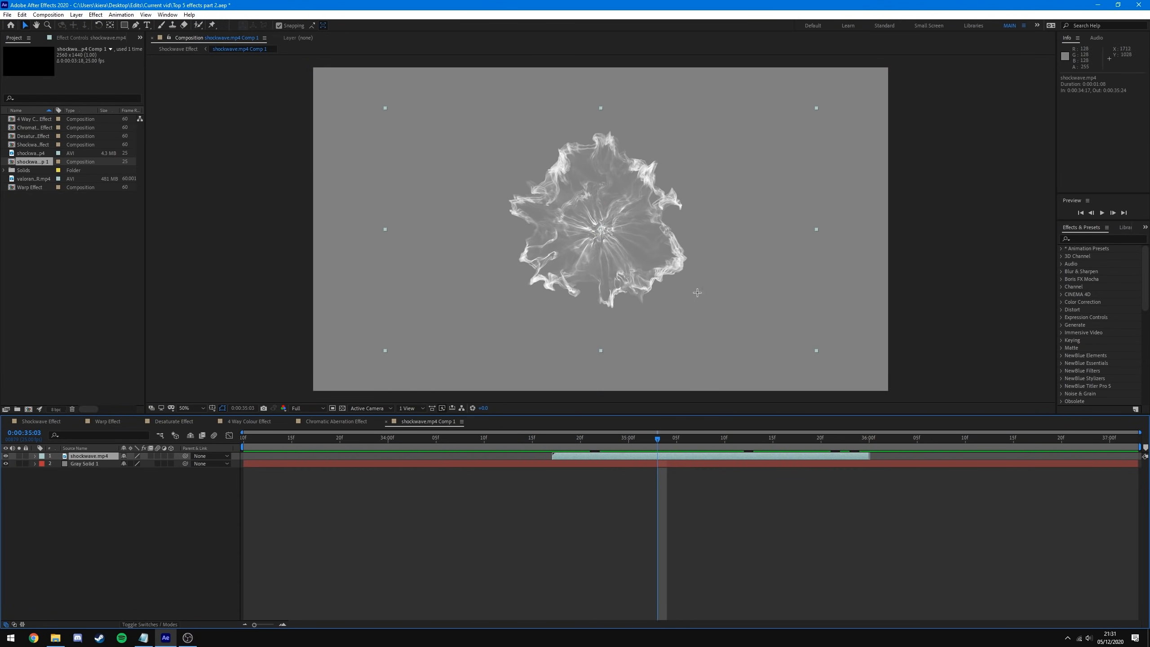
{"action": "left_click_drag", "start_coordinate": [659, 439], "coordinate": [729, 489]}
{"action": "left_click_drag", "start_coordinate": [385, 108], "coordinate": [304, 69]}
{"action": "key", "text": "ctrl+z"}
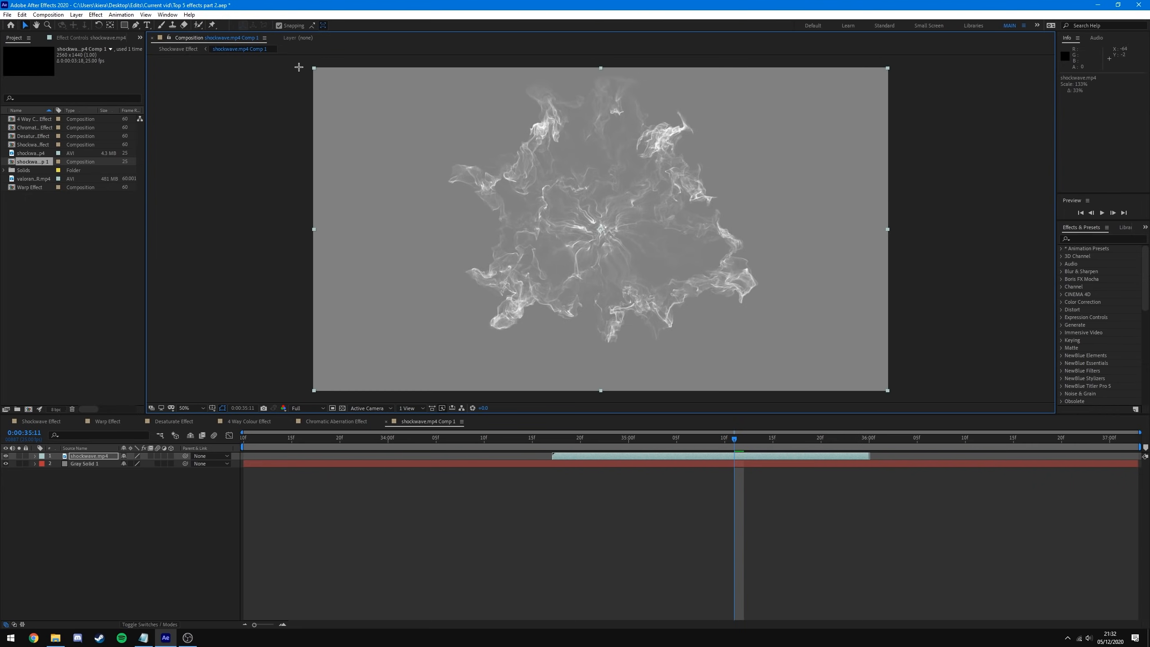
- Switch to the Shockwave Effect composition and scrub to review the shockwave
{"action": "left_click", "coordinate": [796, 493]}
{"action": "left_click_drag", "start_coordinate": [736, 437], "coordinate": [696, 437]}
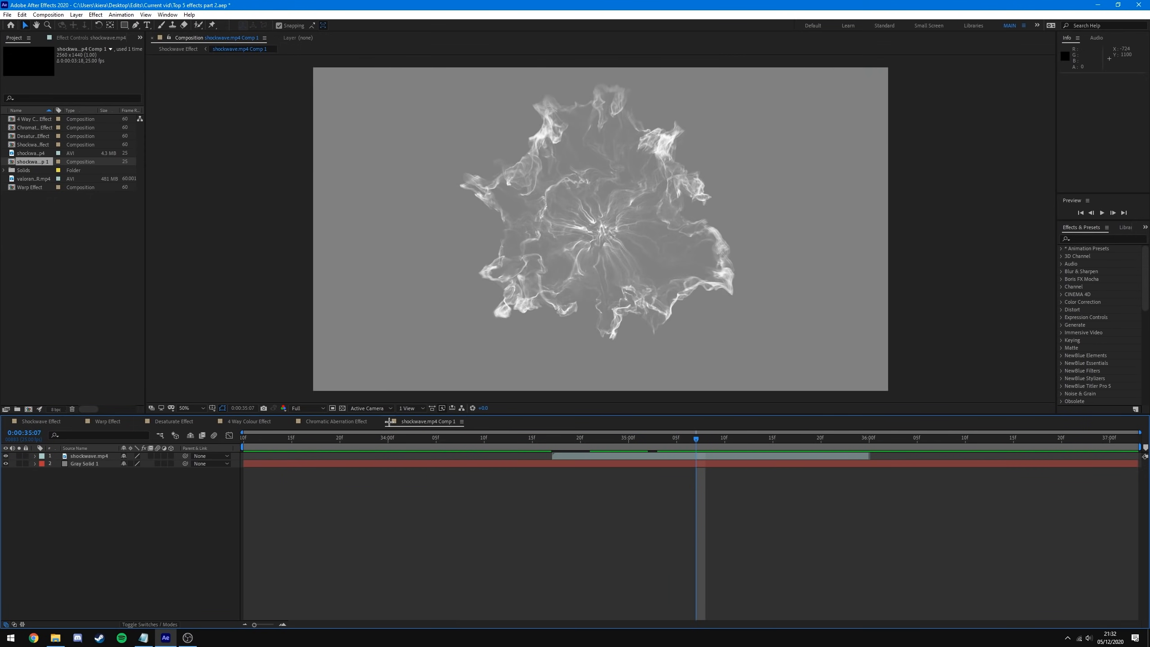
{"action": "left_click", "coordinate": [41, 421]}
{"action": "left_click_drag", "start_coordinate": [606, 436], "coordinate": [585, 471]}
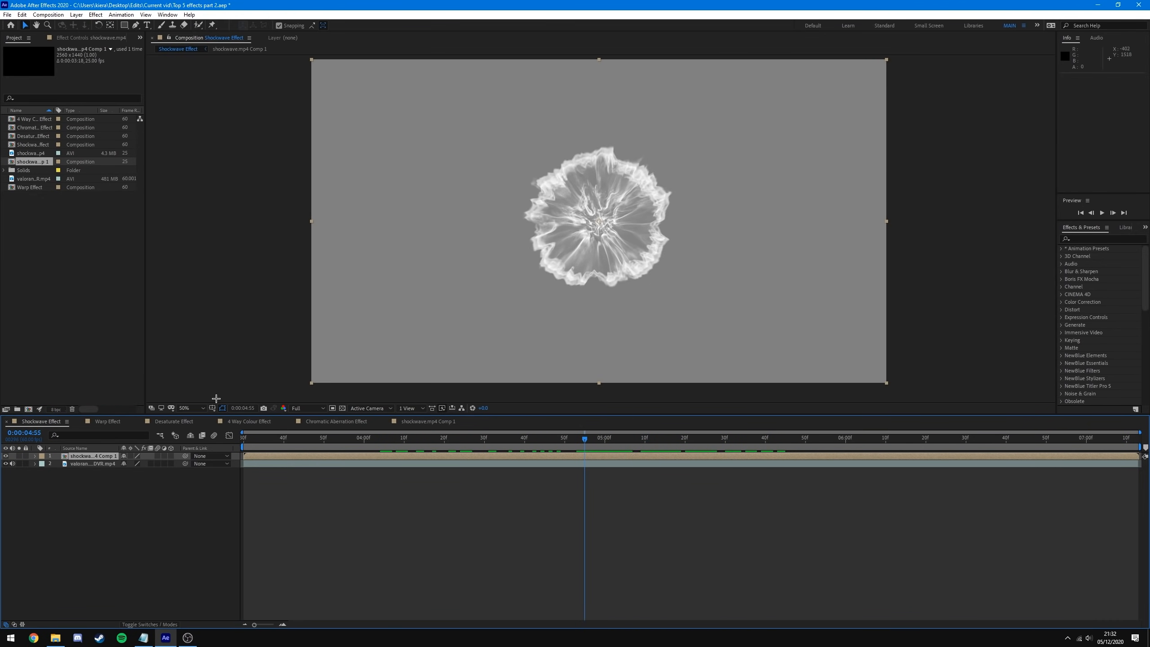
- Hide the shockwave comp layer and search the effects list for 'displace'
{"action": "left_click", "coordinate": [5, 455]}
{"action": "key", "text": "space"}
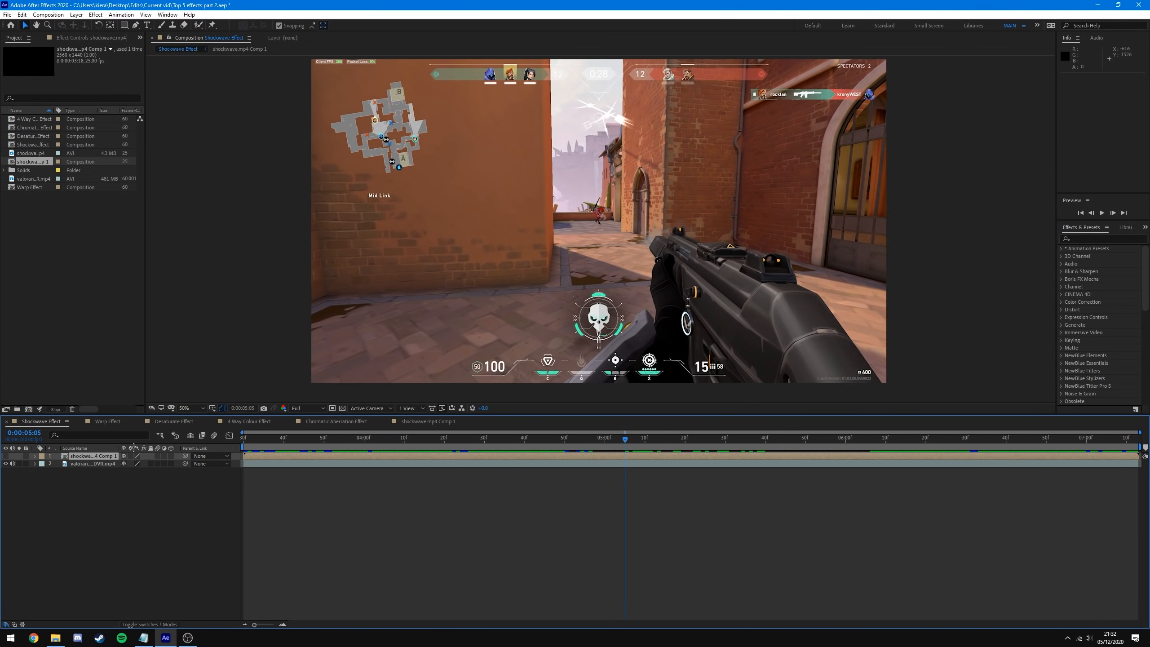
{"action": "left_click", "coordinate": [100, 462]}
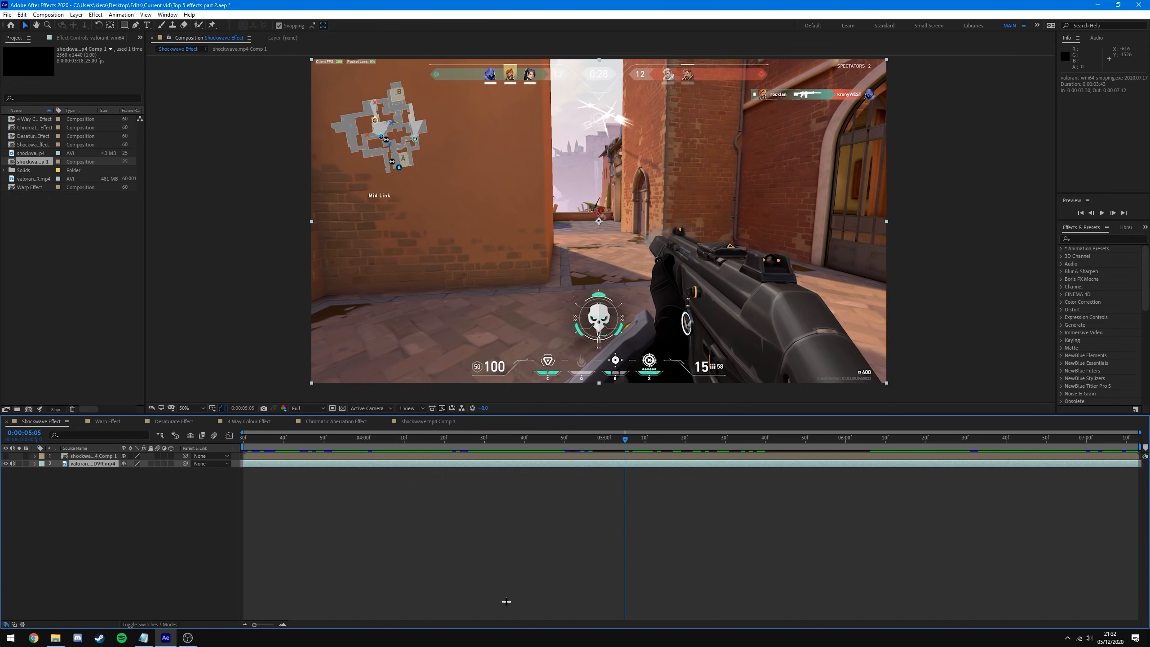
{"action": "left_click", "coordinate": [1095, 239]}
{"action": "type", "text": "displace"}
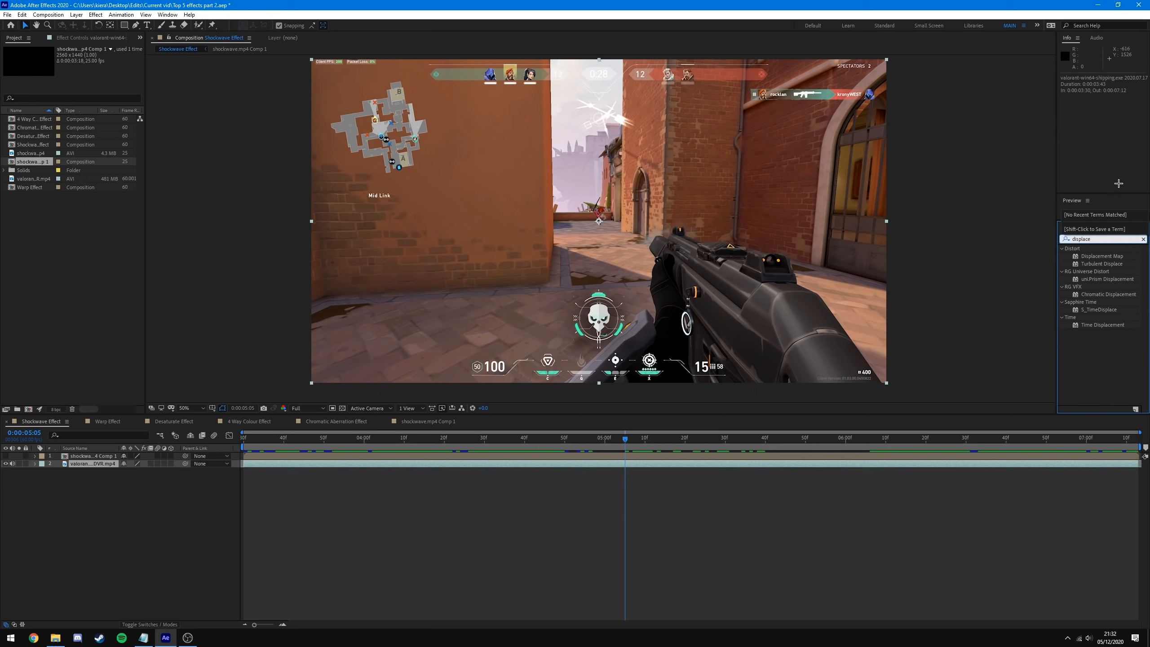
{"action": "left_click", "coordinate": [1102, 256]}
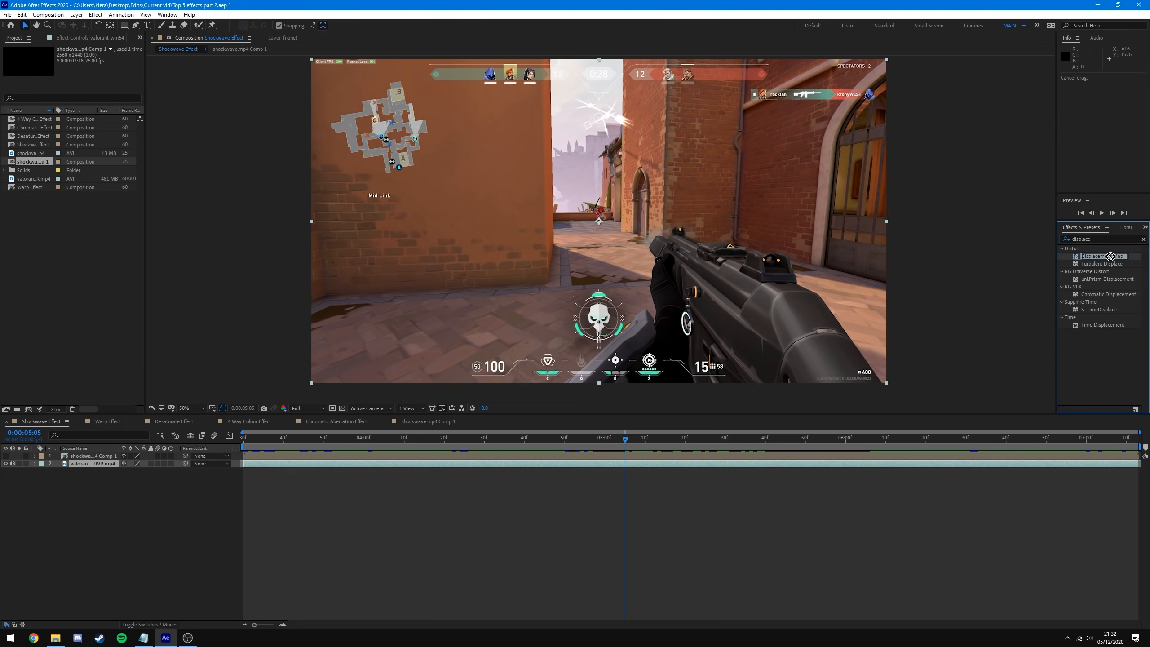
{"action": "left_click", "coordinate": [307, 499]}
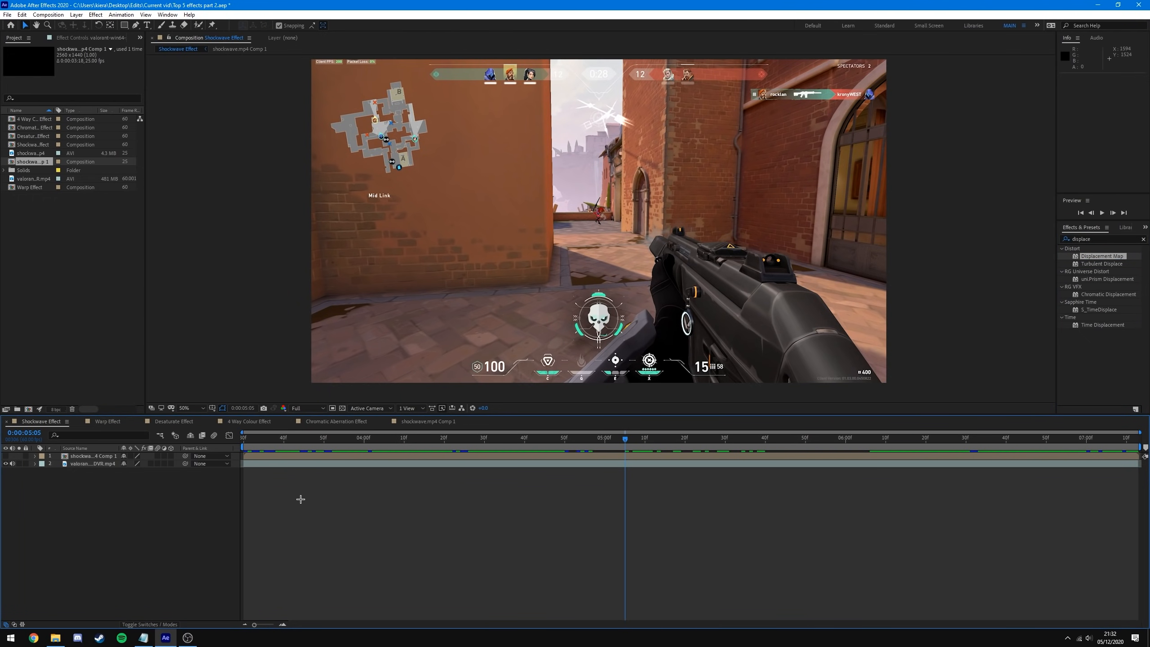
- Apply Displacement Map to the Valorant footage layer via a 'displa' quick search
{"action": "left_click", "coordinate": [105, 464]}
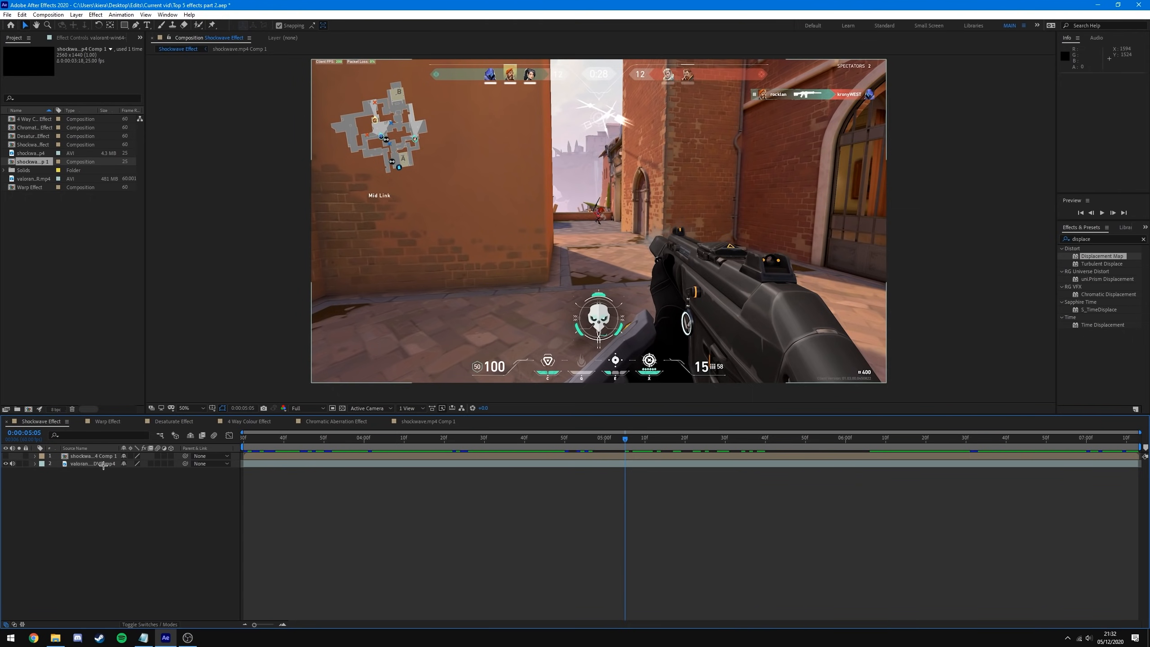
{"action": "left_click", "coordinate": [87, 464]}
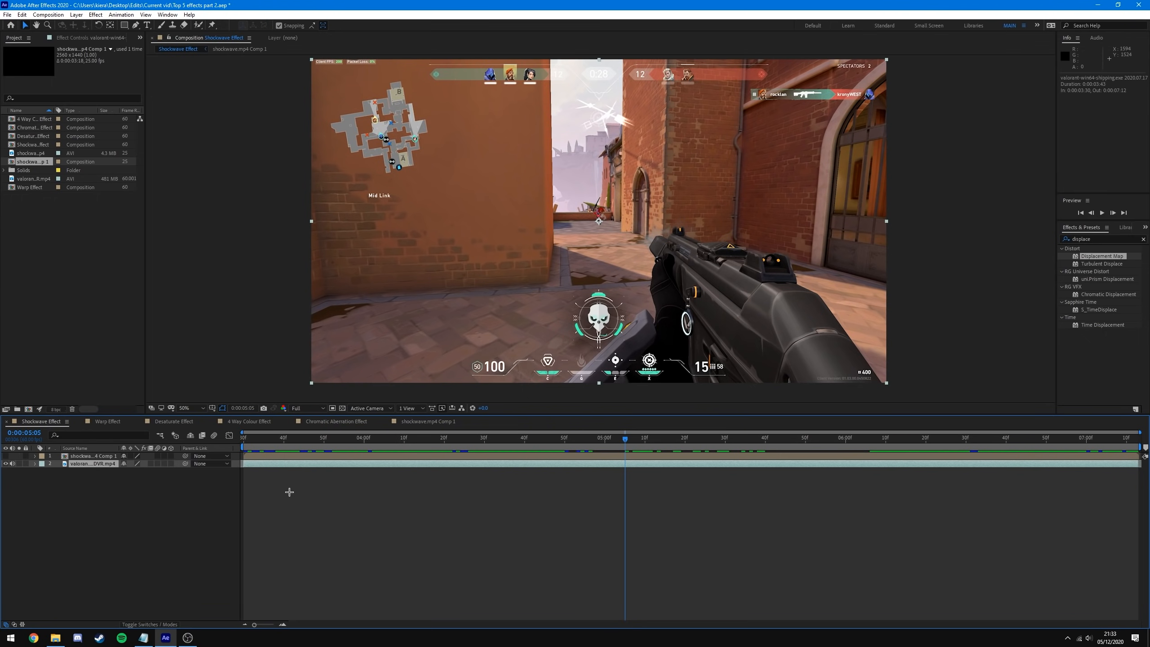
{"action": "key", "text": "ctrl+space"}
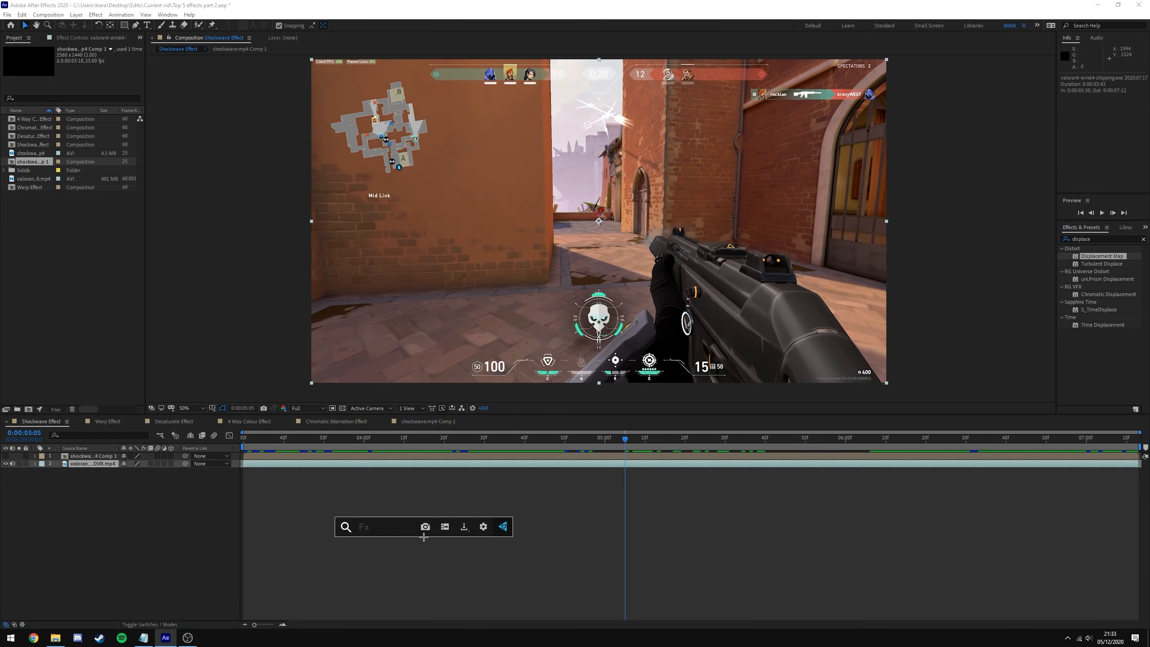
{"action": "type", "text": "disp"}
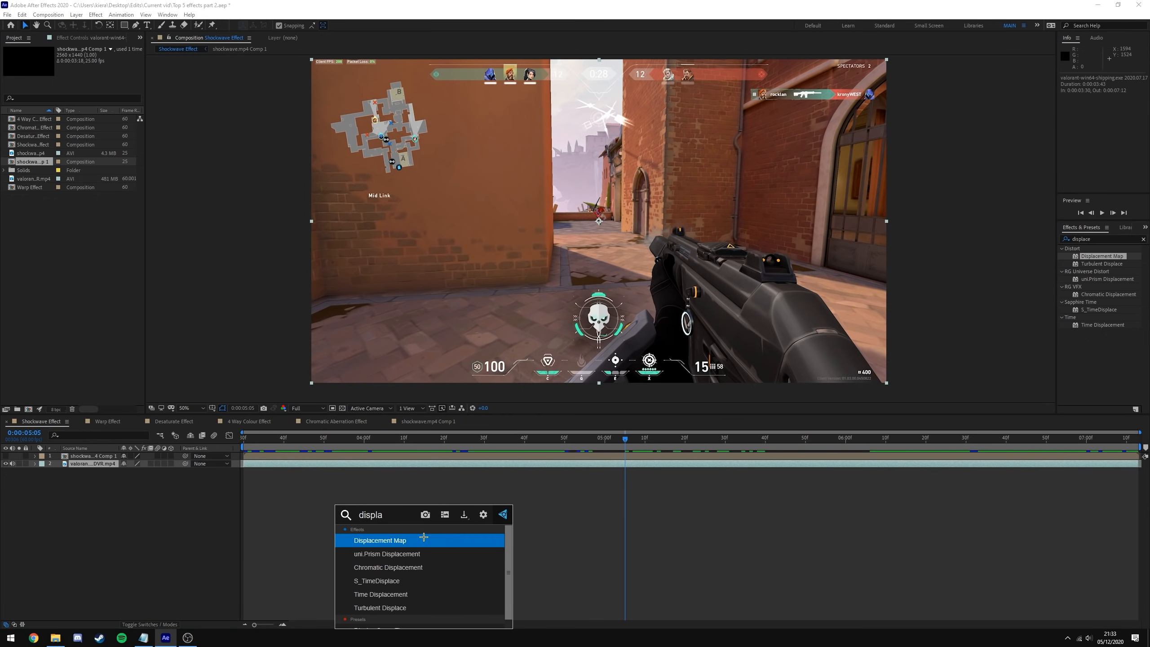
{"action": "type", "text": "la"}
{"action": "left_click", "coordinate": [396, 540]}
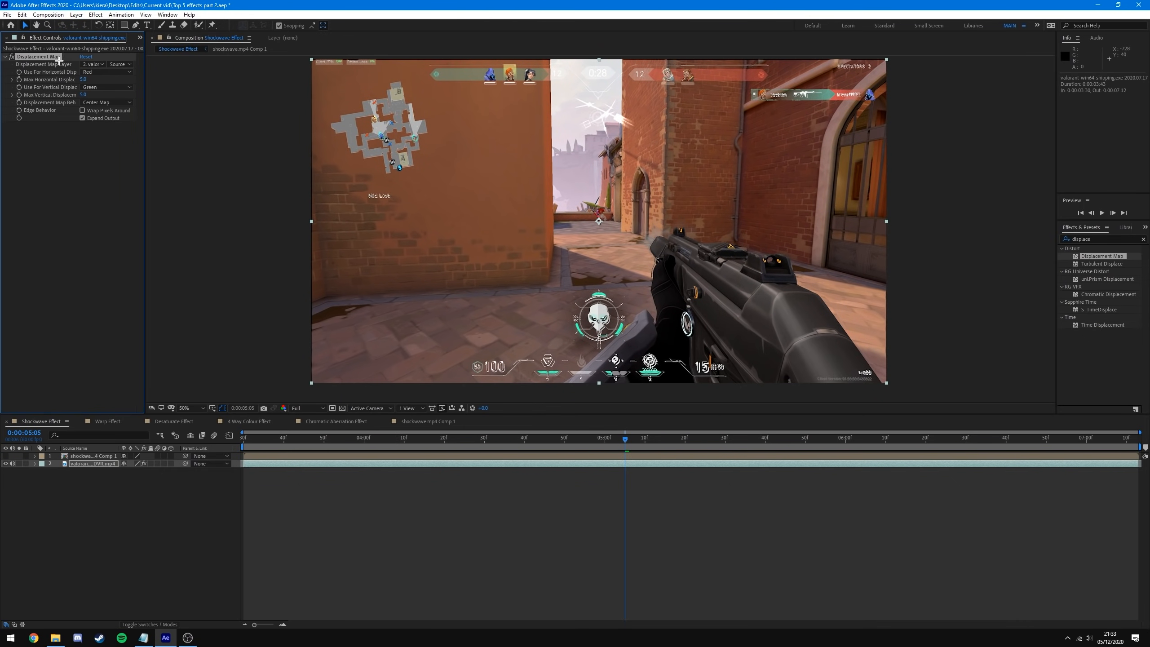
- Set Displacement Map Layer to shockwave.mp4 Comp 1 with Luminance for both horizontal and vertical
{"action": "left_click", "coordinate": [93, 64]}
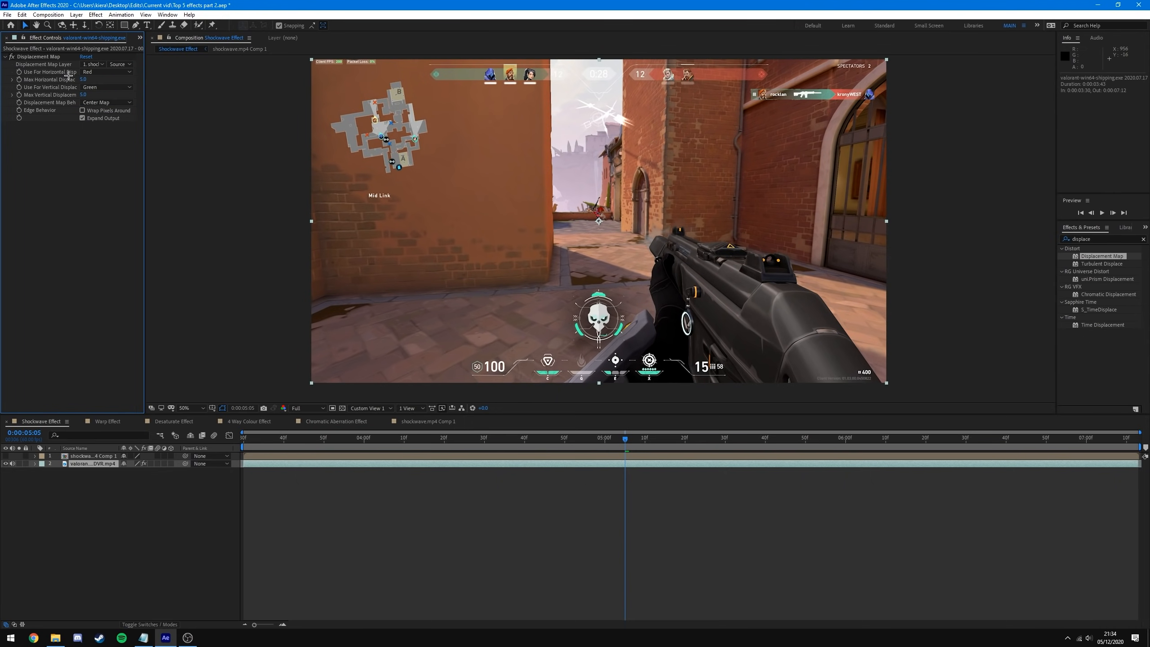
{"action": "left_click", "coordinate": [105, 72]}
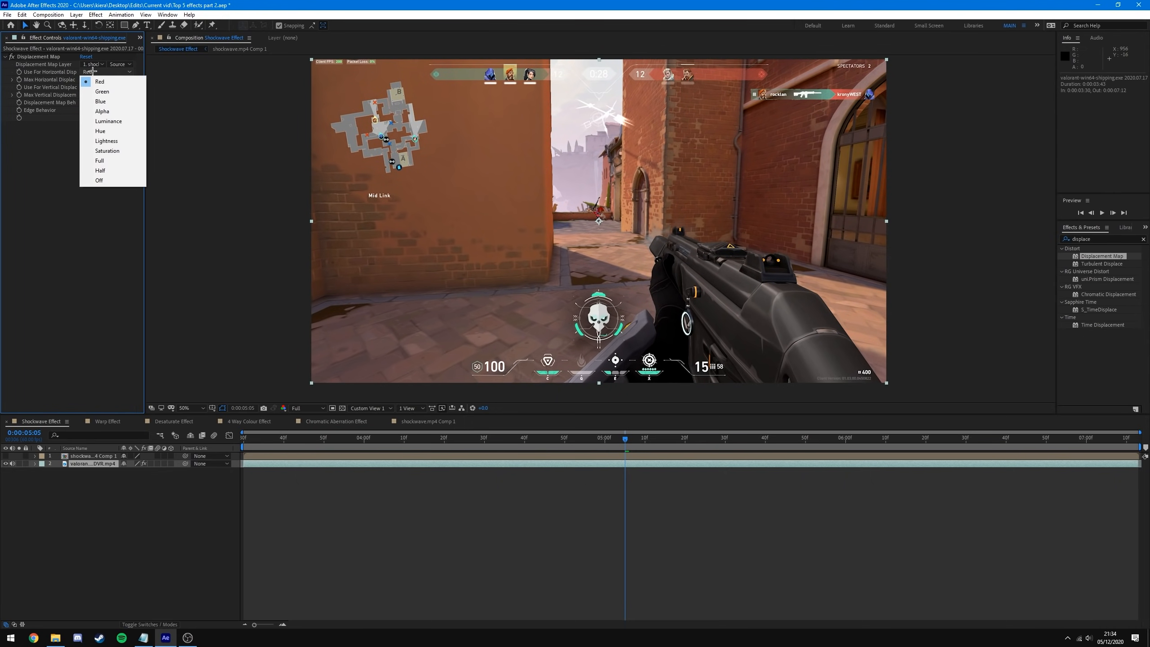
{"action": "left_click", "coordinate": [116, 120]}
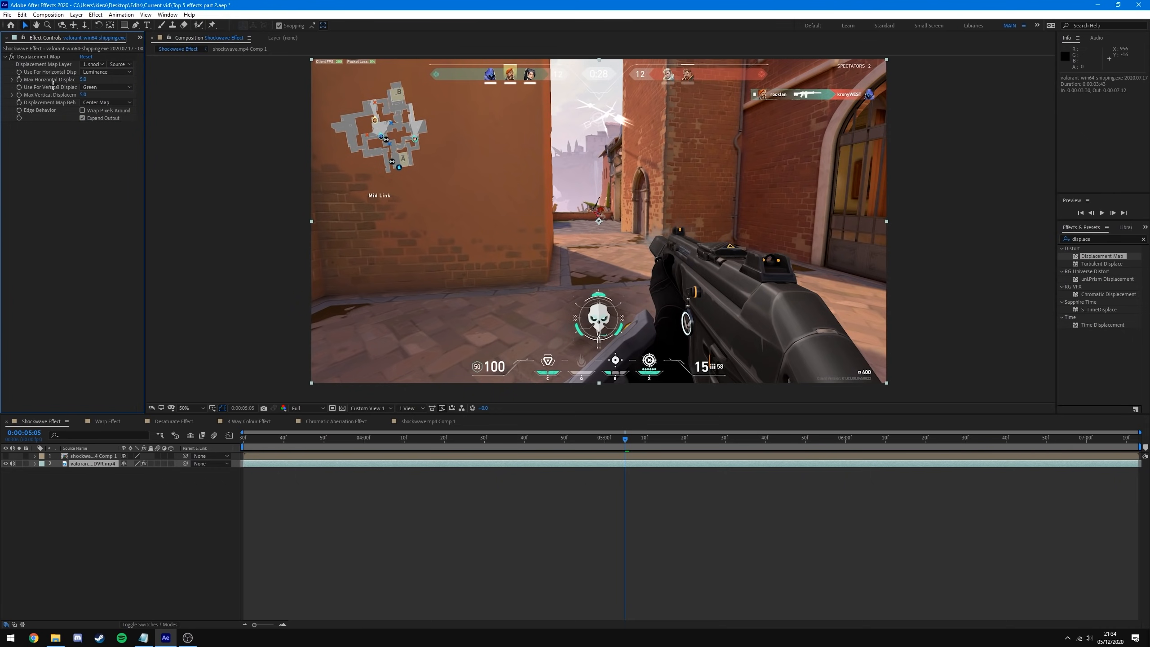
{"action": "left_click", "coordinate": [95, 87]}
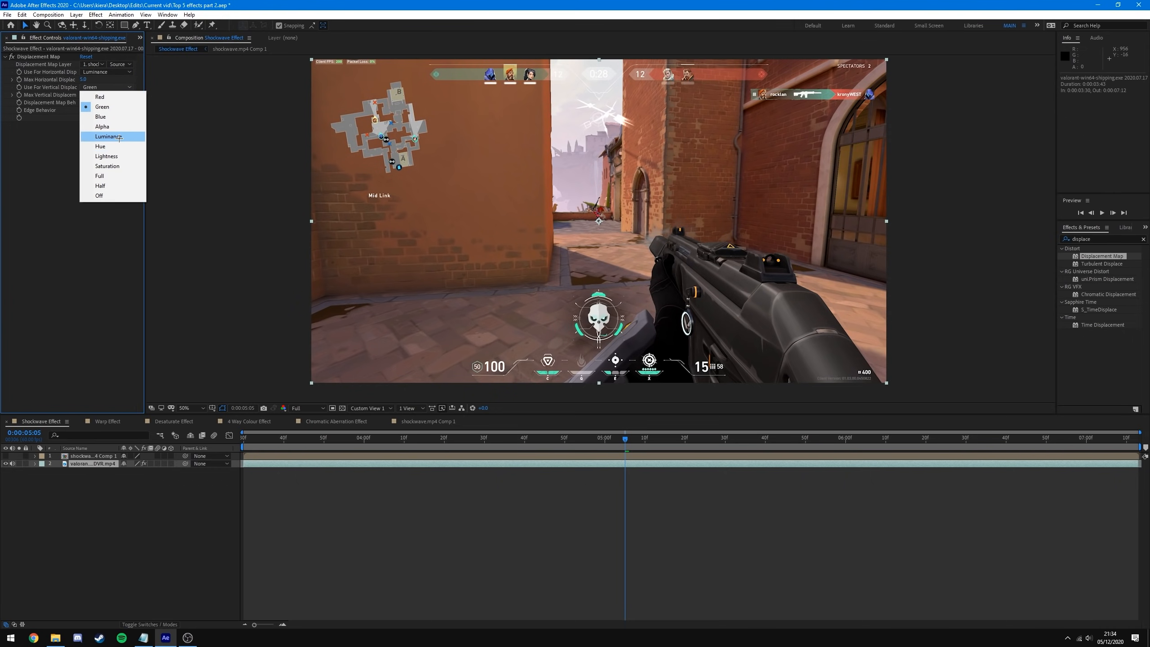
{"action": "left_click", "coordinate": [113, 137]}
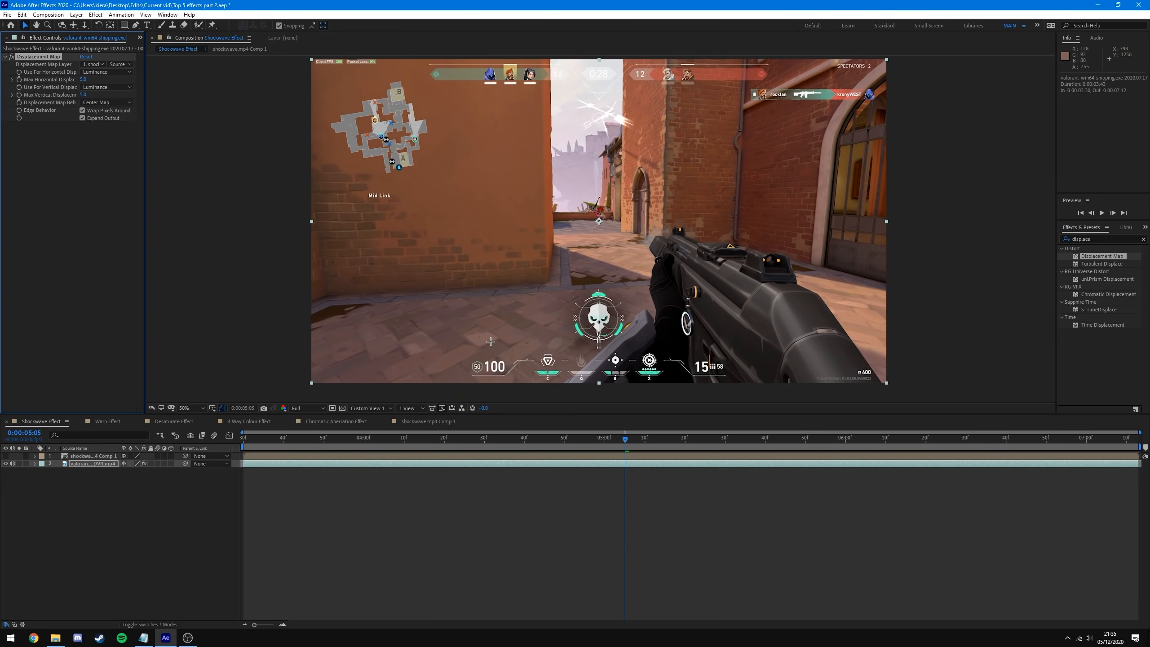
- Raise max horizontal displacement to 18 and scrub to check the distortion
{"action": "left_click_drag", "start_coordinate": [618, 442], "coordinate": [587, 447]}
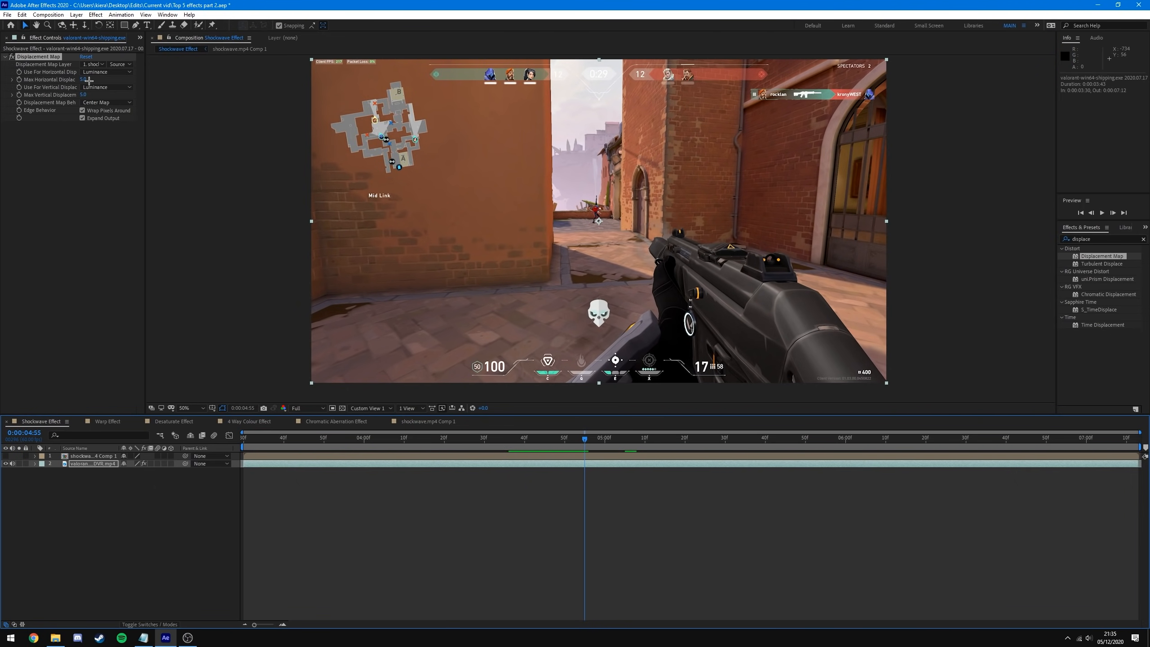
{"action": "left_click_drag", "start_coordinate": [83, 80], "coordinate": [92, 95]}
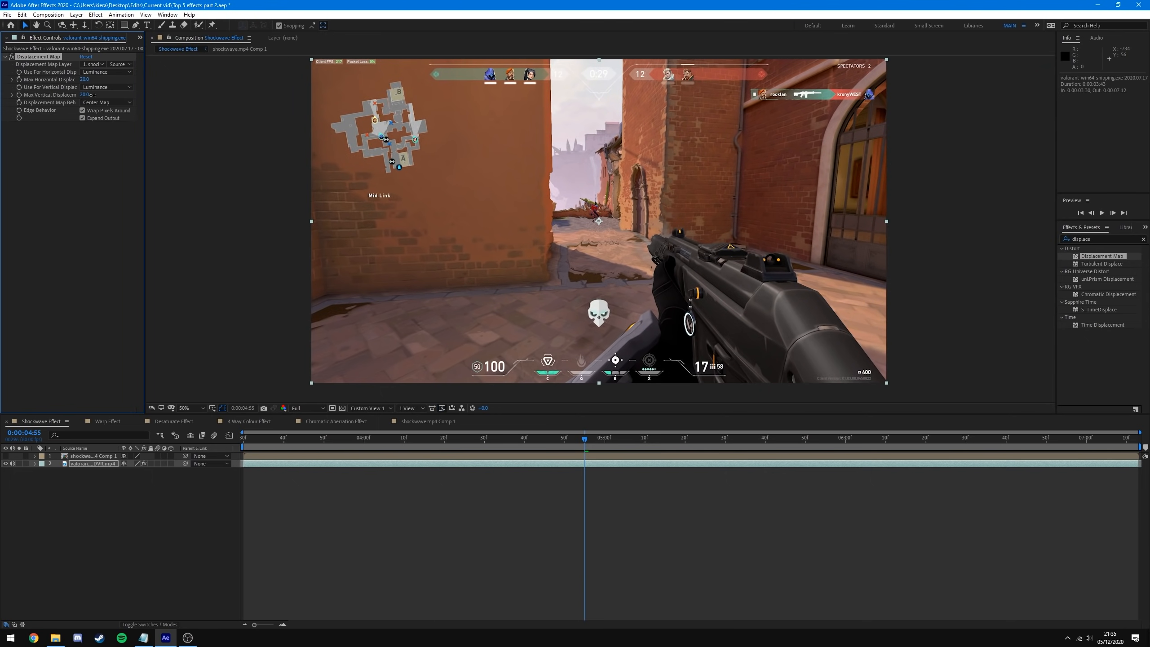
{"action": "left_click", "coordinate": [98, 178]}
{"action": "left_click", "coordinate": [759, 415]}
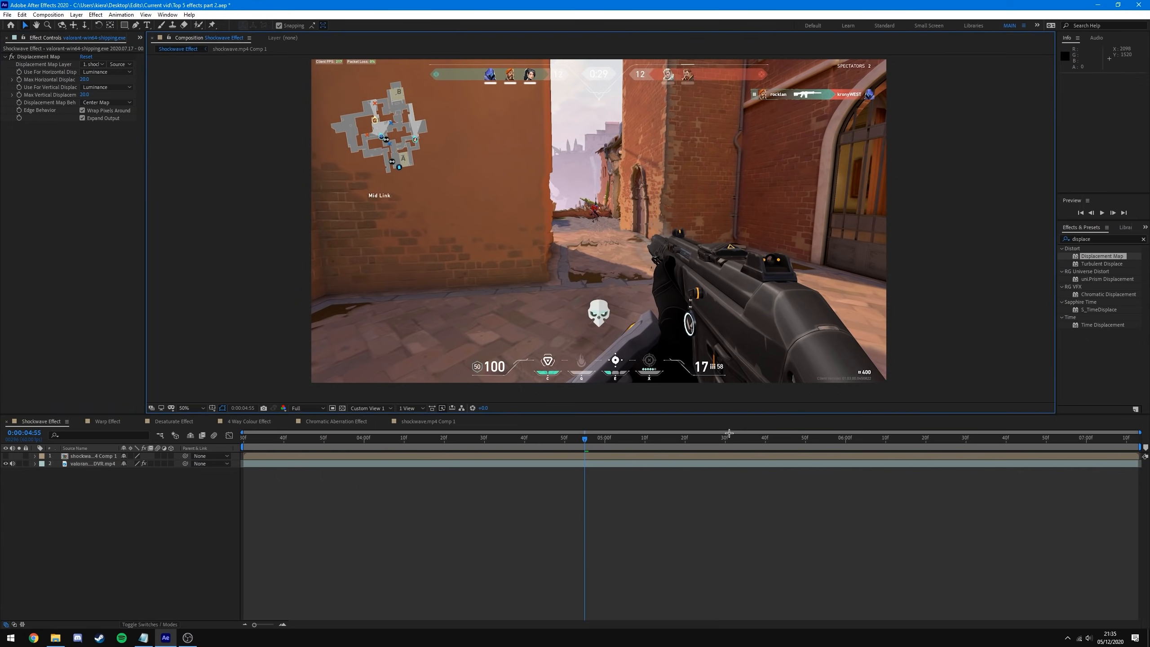
{"action": "left_click_drag", "start_coordinate": [584, 440], "coordinate": [626, 446]}
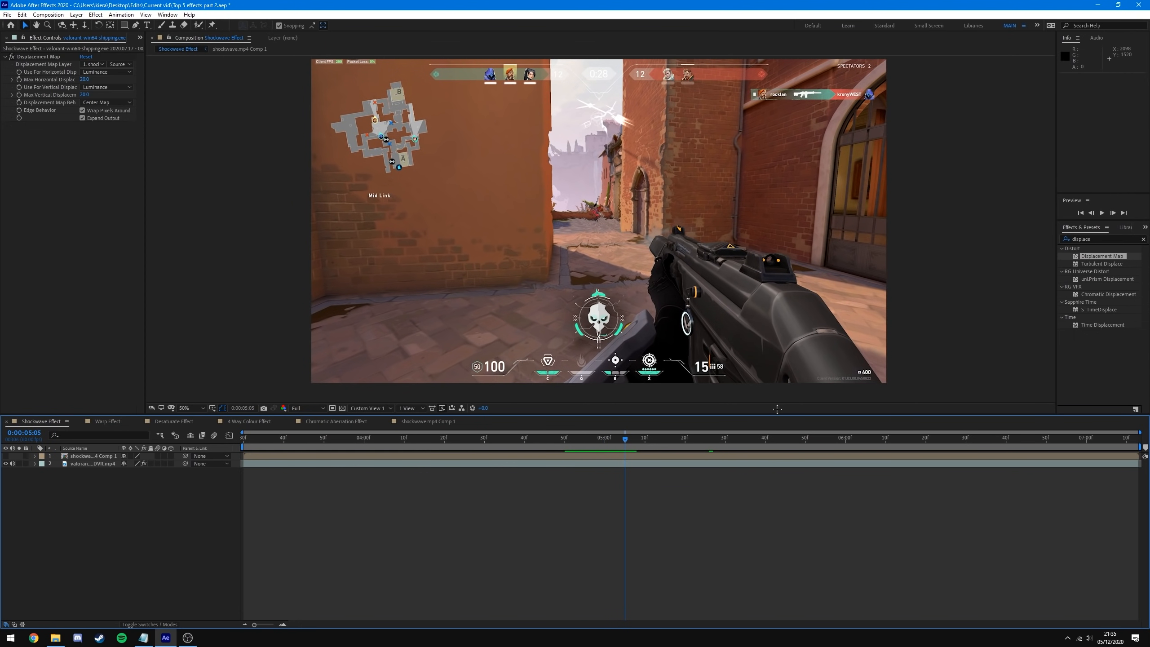
- Set max horizontal and vertical displacement to 40 and preview the warp
{"action": "left_click", "coordinate": [84, 79]}
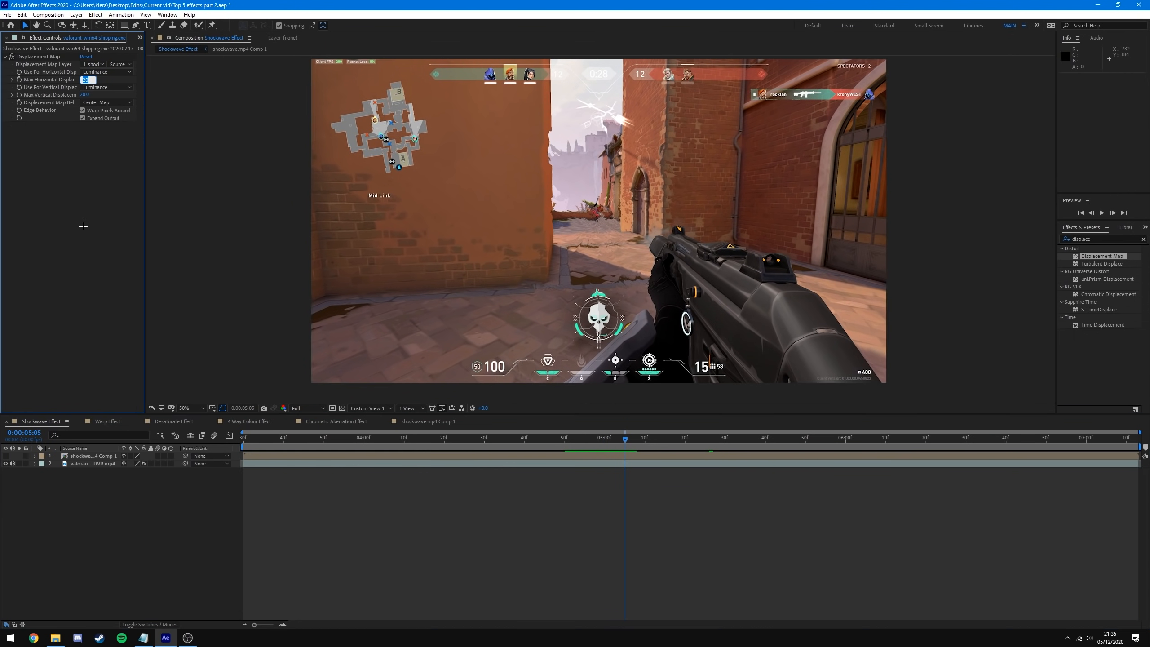
{"action": "type", "text": "40"}
{"action": "key", "text": "Tab"}
{"action": "left_click", "coordinate": [78, 259]}
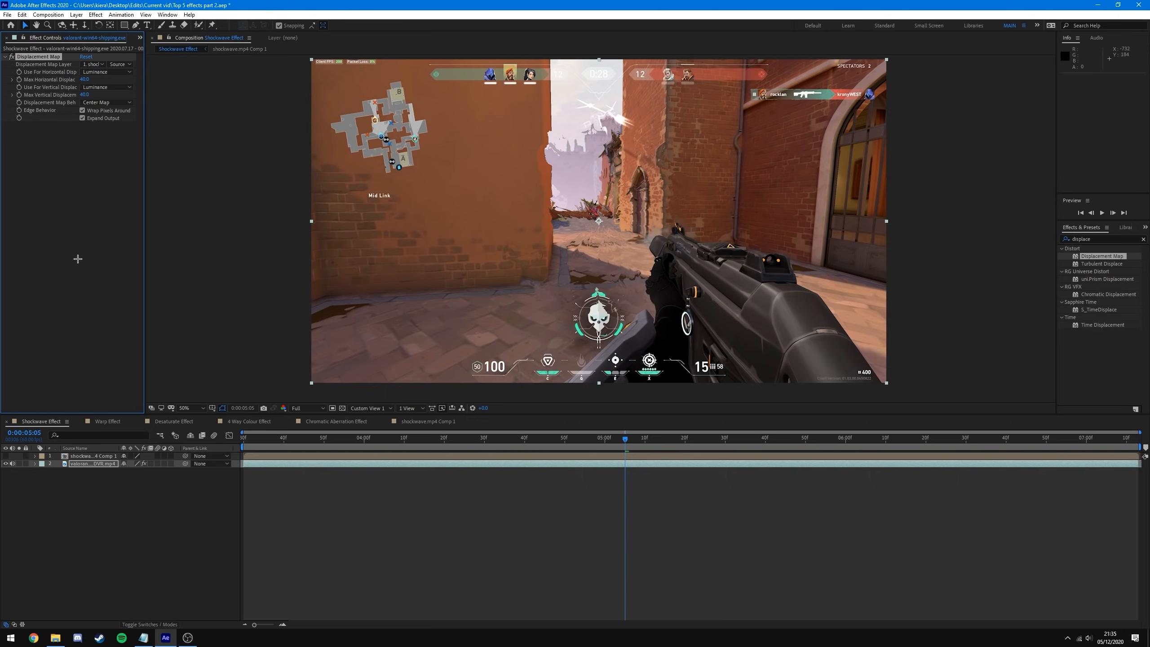
{"action": "mouse_move", "coordinate": [625, 455]}
{"action": "left_mouse_down"}
{"action": "mouse_move", "coordinate": [552, 455]}
{"action": "mouse_move", "coordinate": [770, 462]}
{"action": "mouse_move", "coordinate": [625, 471]}
{"action": "left_mouse_up"}
{"action": "left_click_drag", "start_coordinate": [564, 437], "coordinate": [295, 464]}
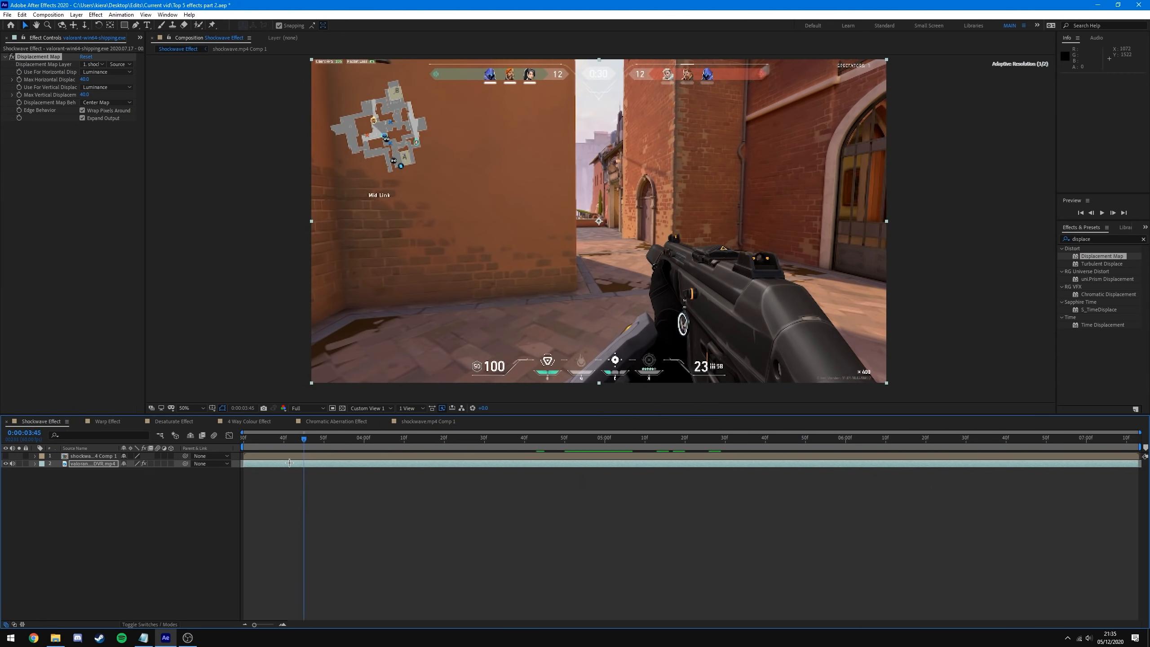
{"action": "key", "text": "space"}
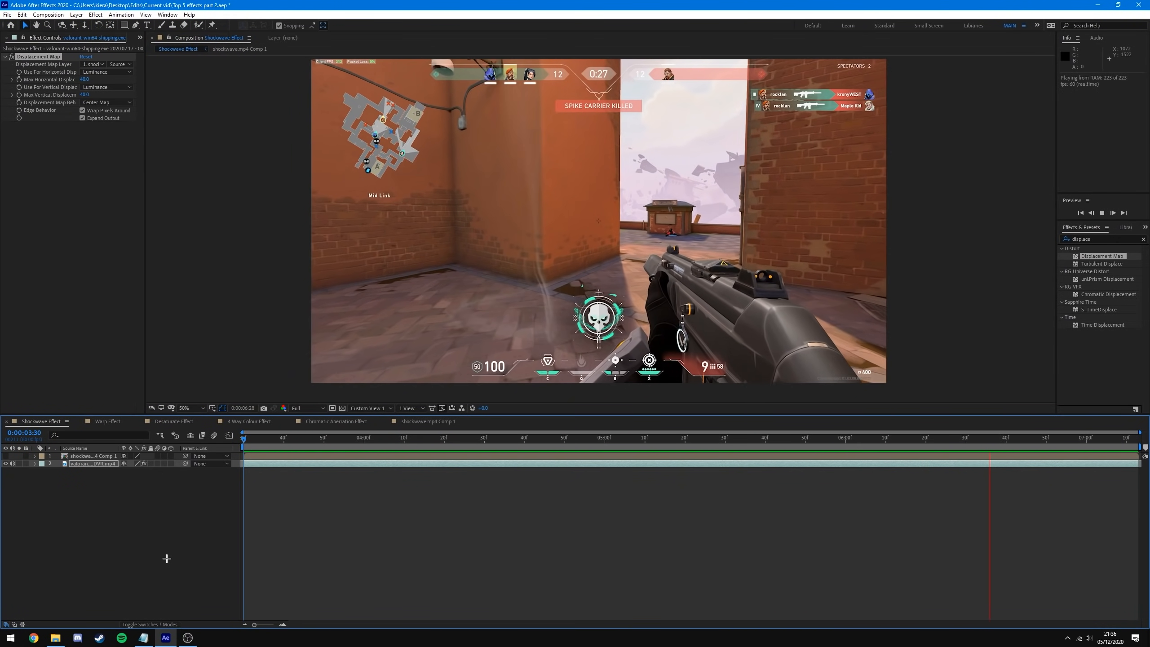
{"action": "key", "text": "space"}
- Reduce max horizontal and vertical displacement to 20 and scrub the shockwave moment
{"action": "left_click", "coordinate": [613, 438]}
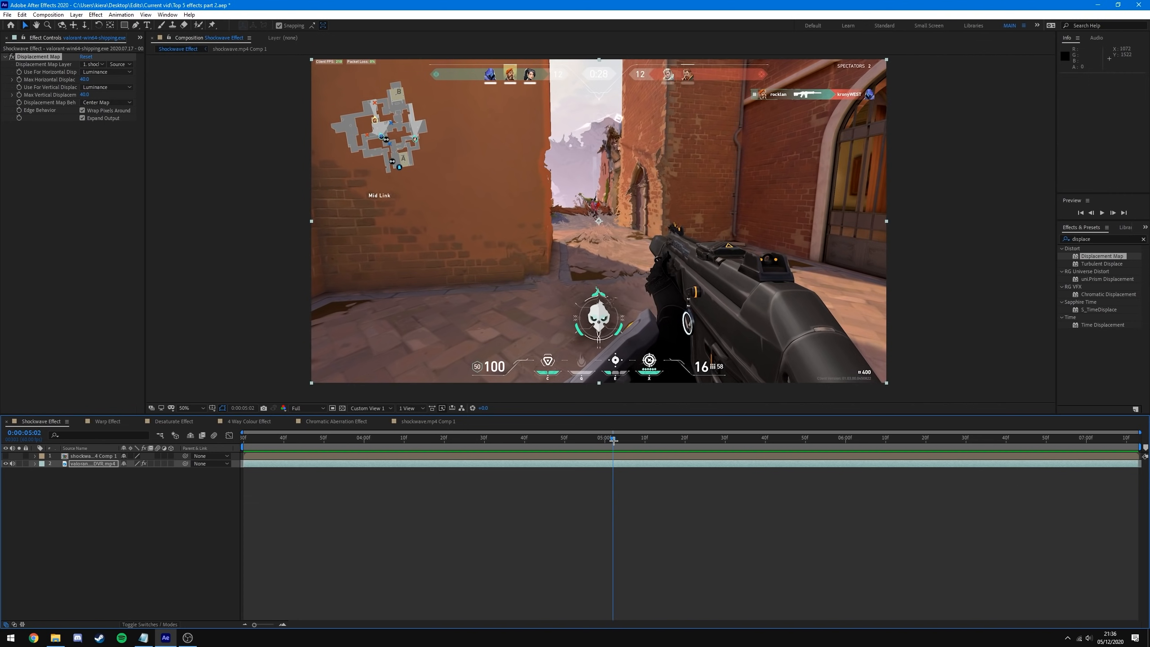
{"action": "left_click", "coordinate": [589, 456]}
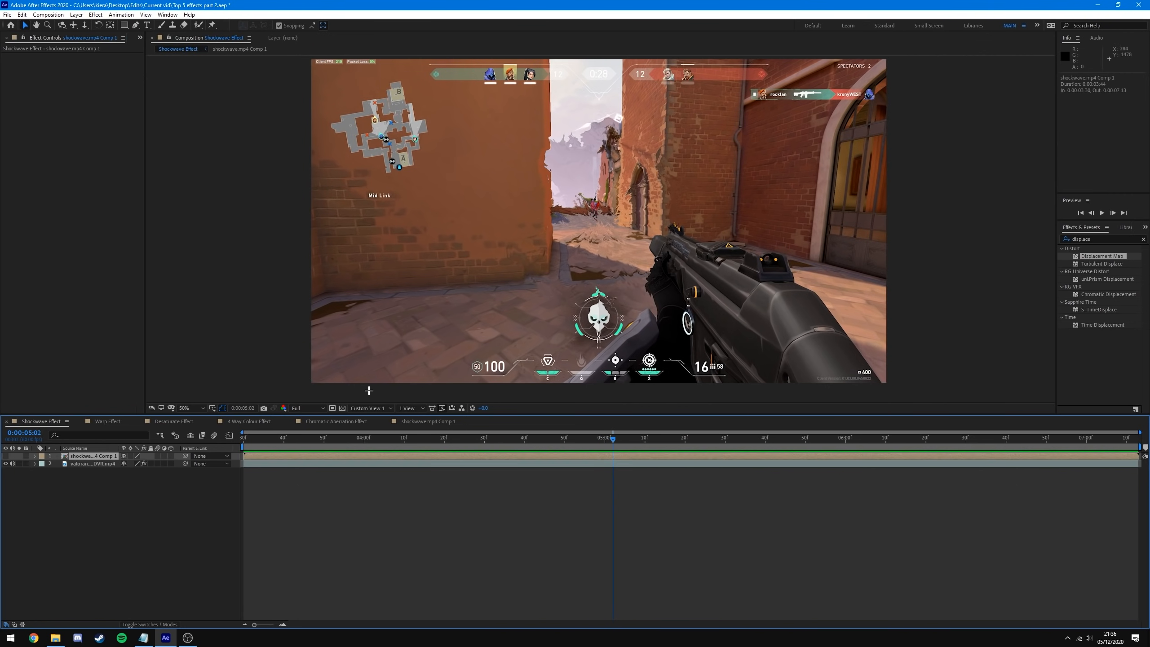
{"action": "left_click", "coordinate": [367, 463]}
{"action": "left_click", "coordinate": [82, 80]}
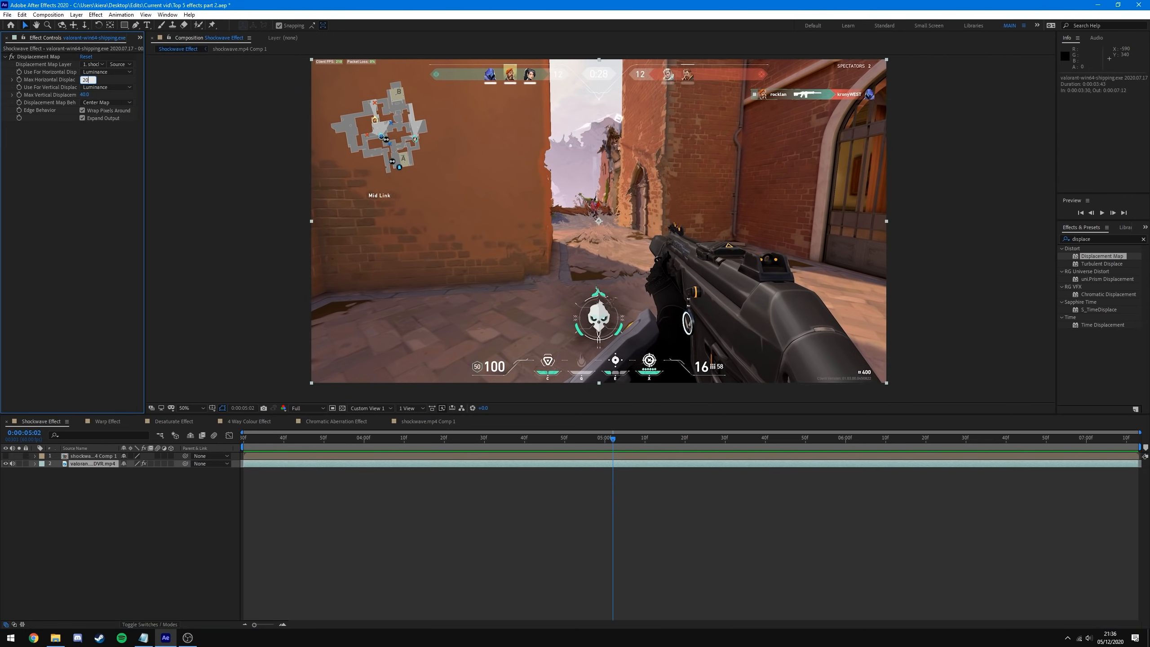
{"action": "type", "text": "20"}
{"action": "key", "text": "Return"}
{"action": "left_click", "coordinate": [84, 95]}
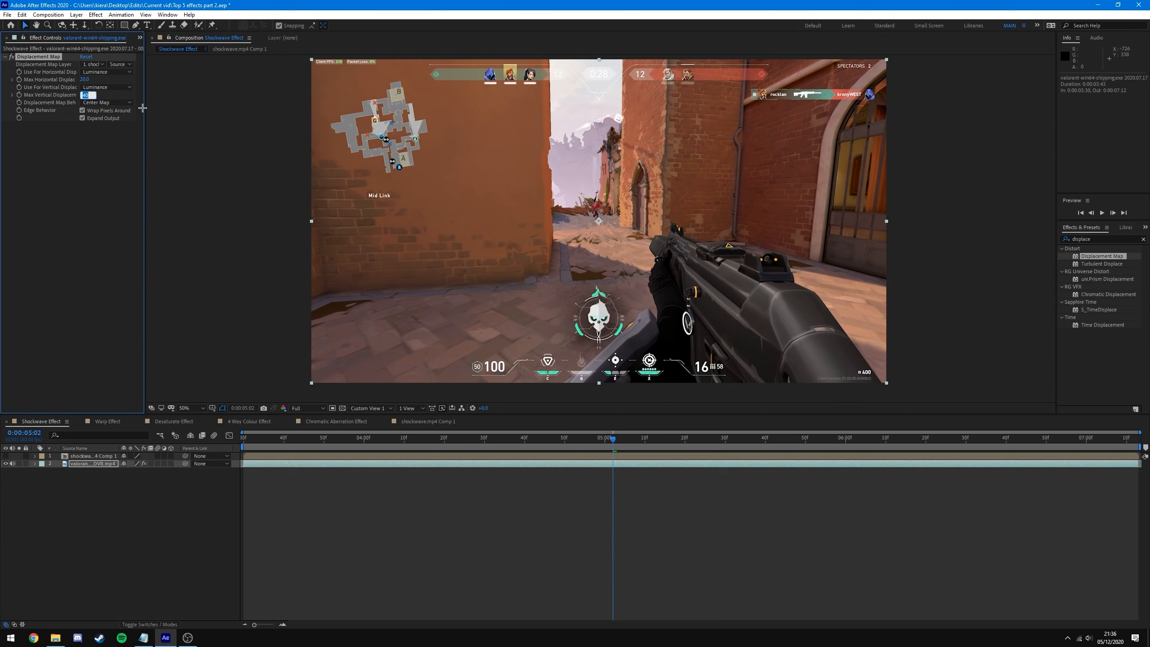
{"action": "key", "text": "Return"}
{"action": "mouse_move", "coordinate": [609, 437]}
{"action": "left_mouse_down"}
{"action": "mouse_move", "coordinate": [534, 437]}
{"action": "mouse_move", "coordinate": [692, 442]}
{"action": "mouse_move", "coordinate": [564, 439]}
{"action": "mouse_move", "coordinate": [609, 438]}
{"action": "left_mouse_up"}
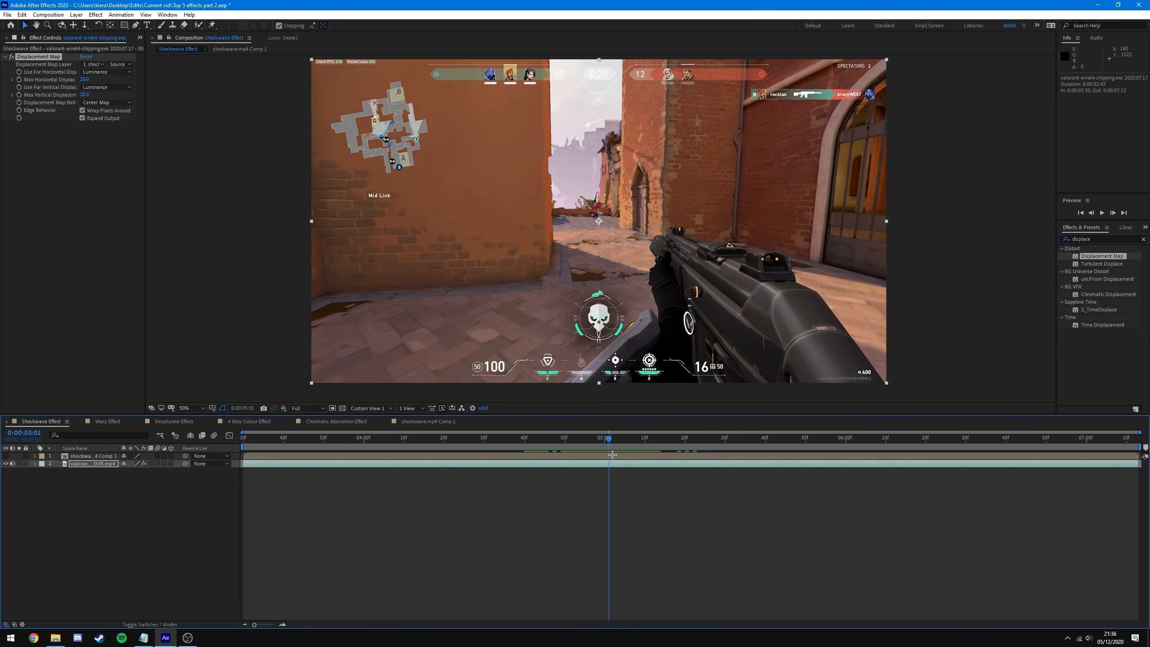
- Inside the shockwave precomp, time-stretch the shockwave clip to 50%
{"action": "double_click", "coordinate": [473, 456]}
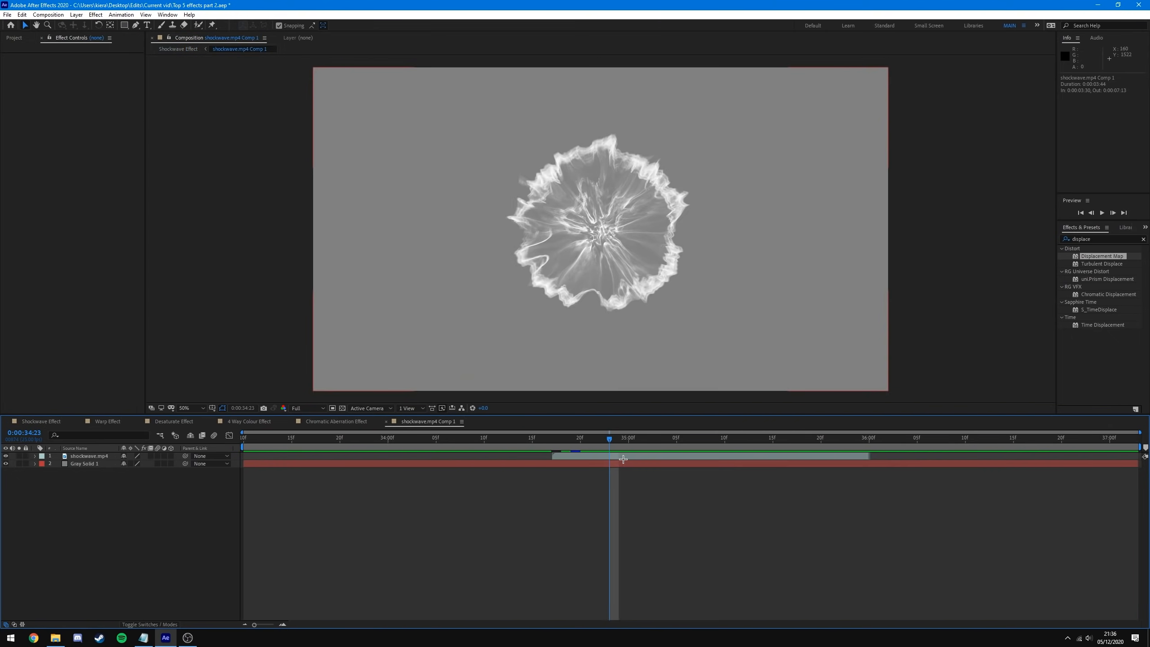
{"action": "left_click_drag", "start_coordinate": [612, 439], "coordinate": [688, 438]}
{"action": "right_click", "coordinate": [691, 457]}
{"action": "mouse_move", "coordinate": [747, 250]}
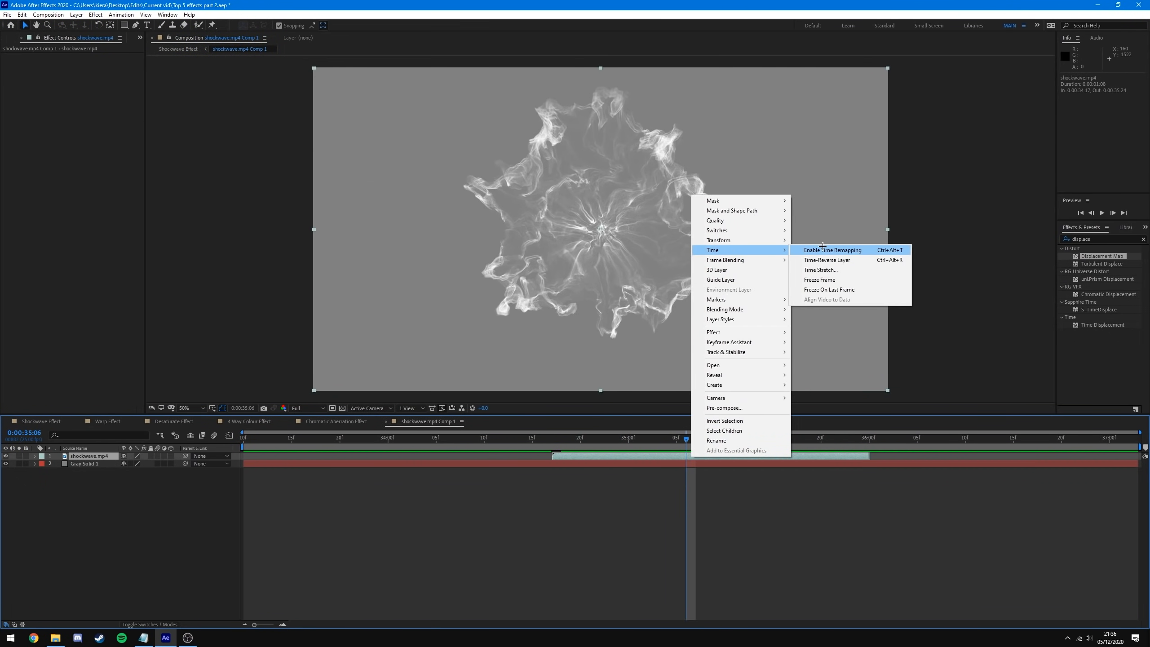
{"action": "left_click", "coordinate": [820, 270]}
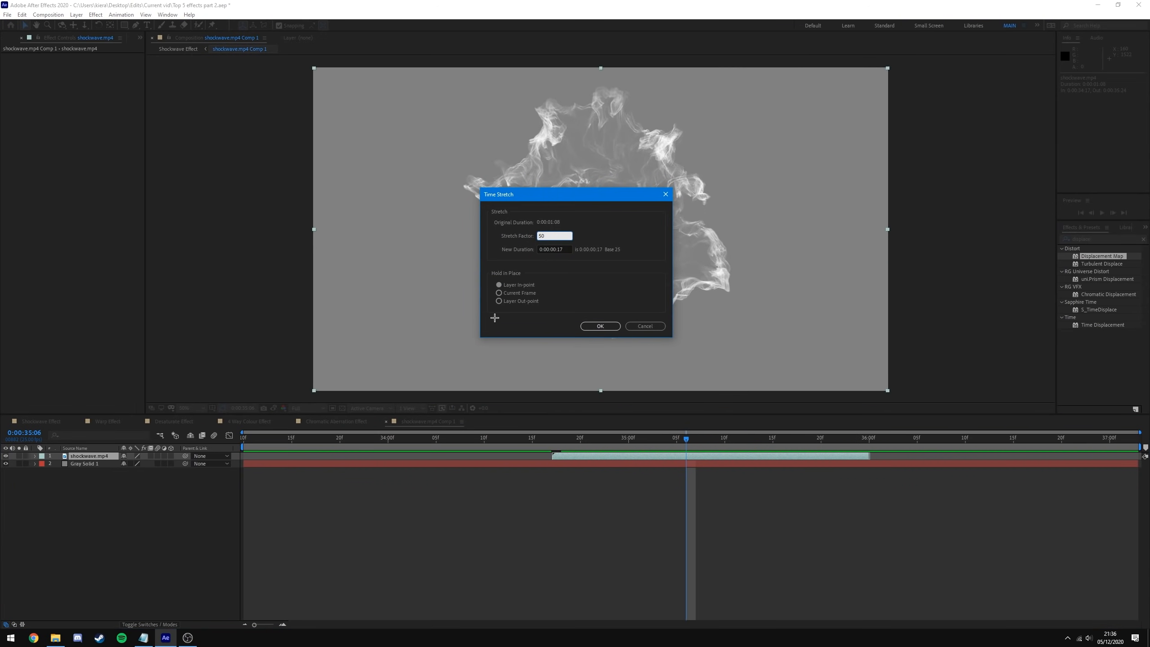
{"action": "left_click", "coordinate": [610, 326]}
{"action": "left_click_drag", "start_coordinate": [688, 440], "coordinate": [573, 458]}
- Return to the Shockwave Effect composition at frame 0:00:05:06
{"action": "left_click", "coordinate": [43, 421]}
{"action": "left_click_drag", "start_coordinate": [499, 438], "coordinate": [705, 453]}
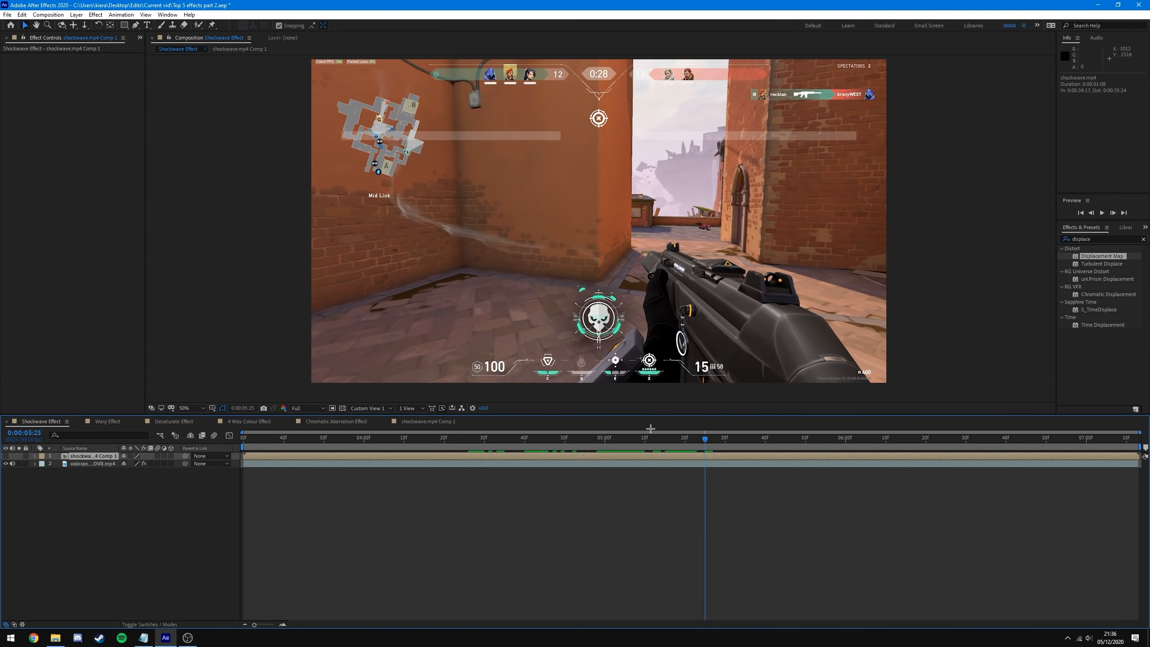
{"action": "left_click", "coordinate": [628, 437]}
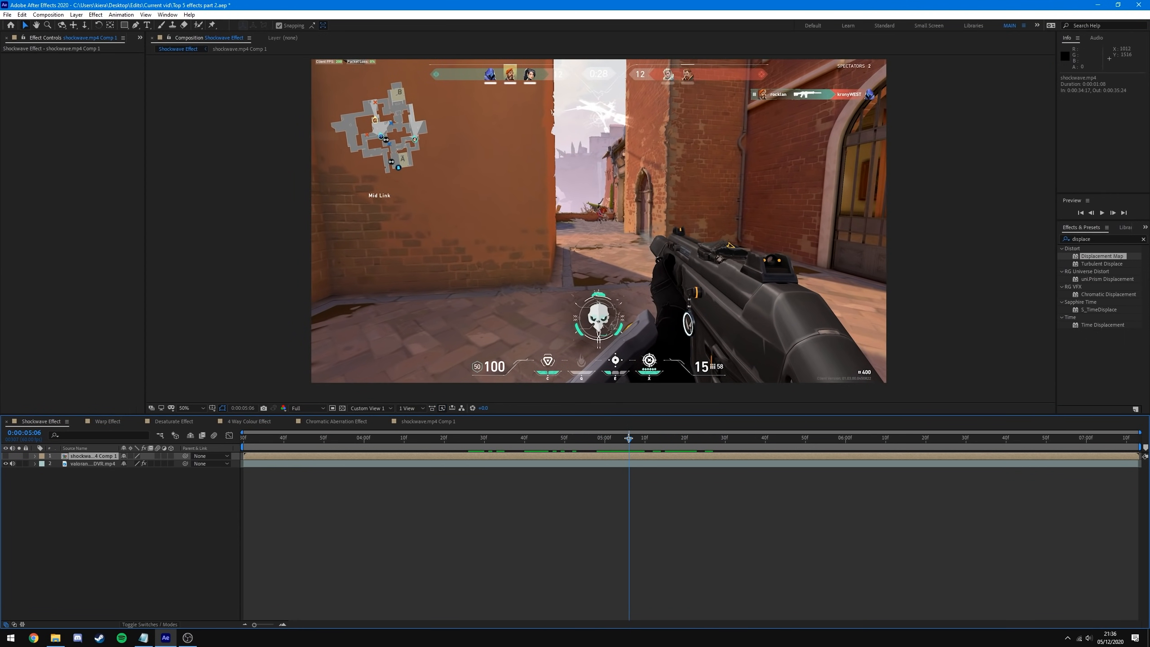
- Hide Gray Solid 1 in shockwave.mp4 Comp 1, then return to Shockwave Effect at 0:00:04:58
{"action": "double_click", "coordinate": [627, 459]}
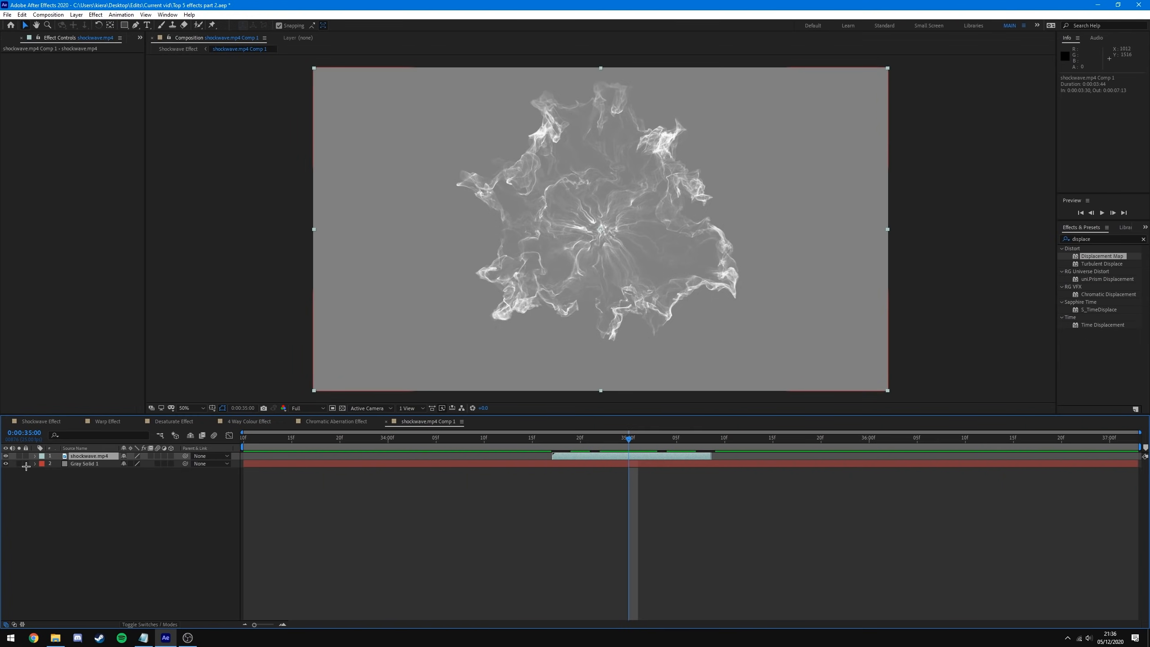
{"action": "left_click", "coordinate": [6, 463]}
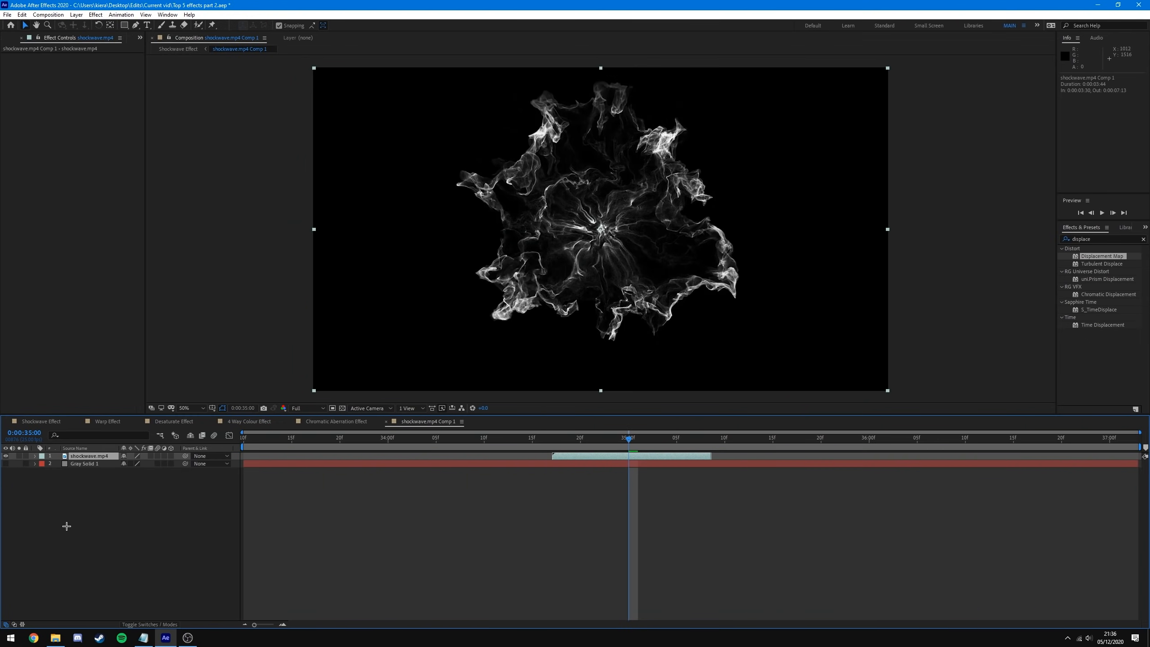
{"action": "left_click", "coordinate": [41, 421]}
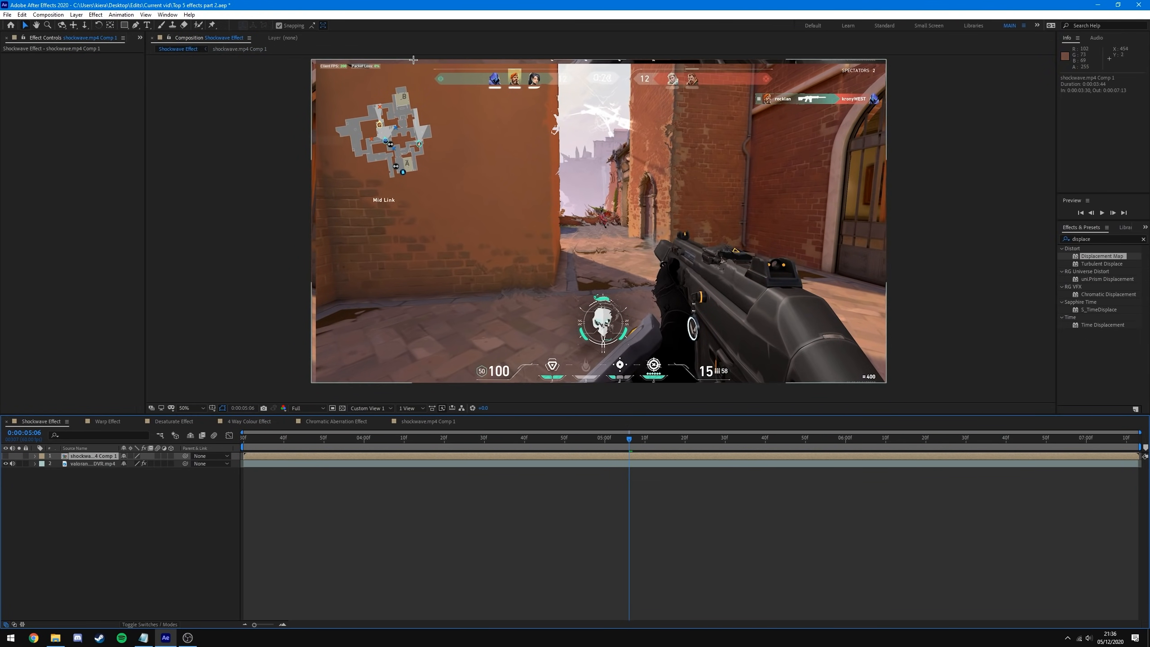
{"action": "left_click_drag", "start_coordinate": [629, 437], "coordinate": [572, 442]}
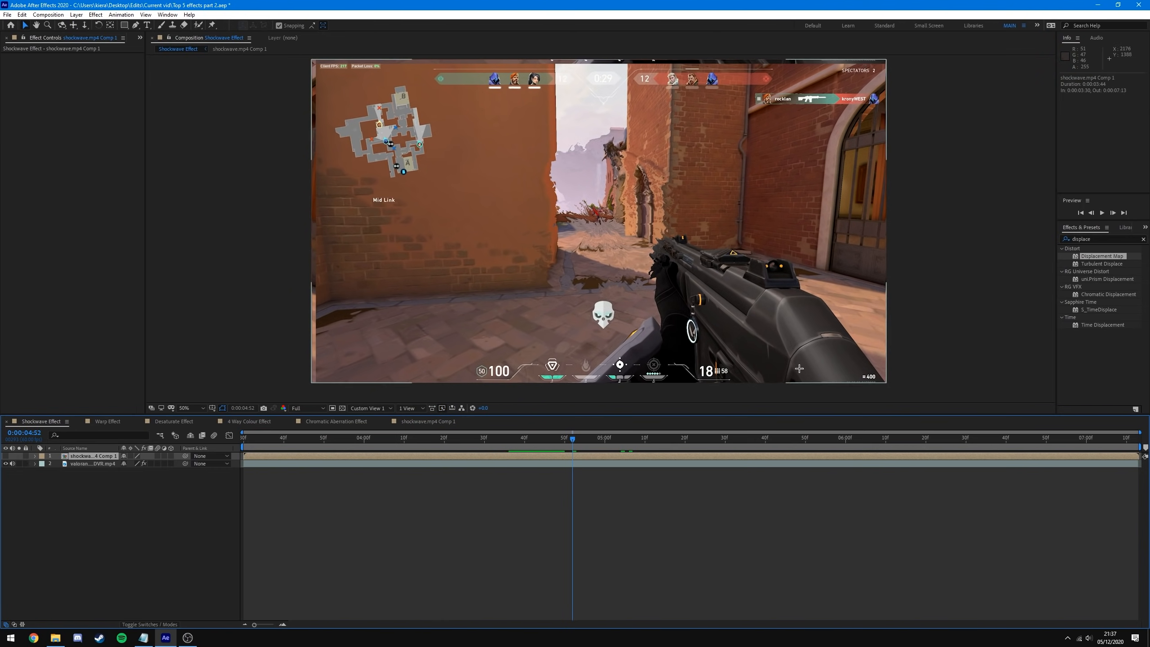
- Try the gameplay layer's Displacement Map without Wrap Pixels Around, then undo it
{"action": "left_click", "coordinate": [517, 463]}
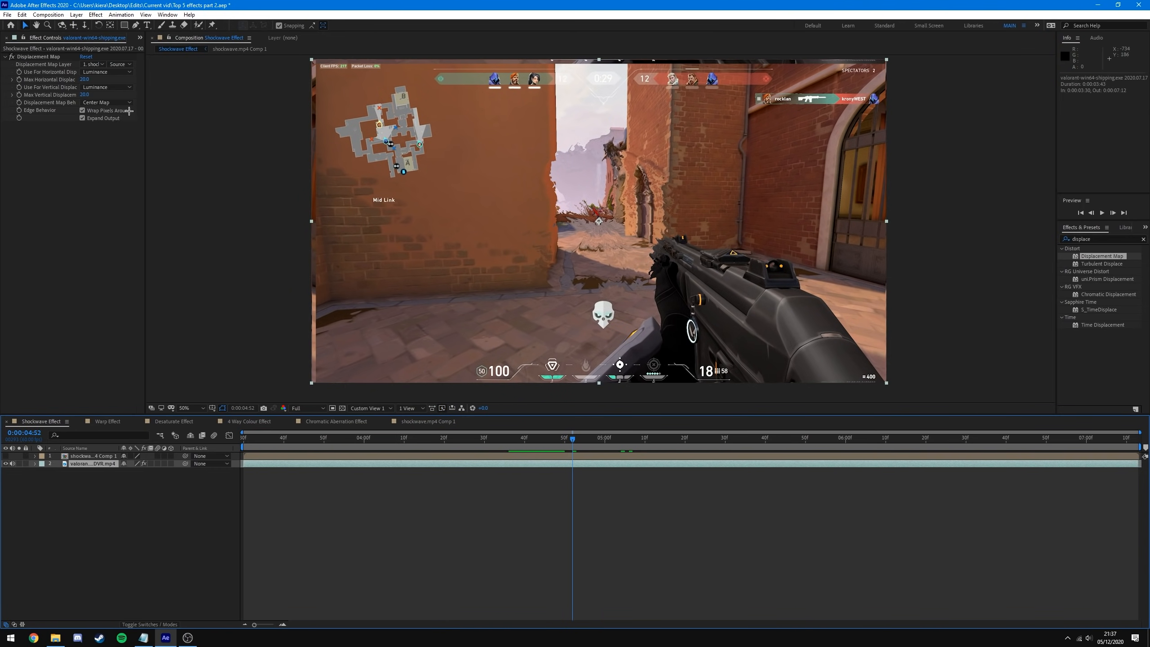
{"action": "left_click", "coordinate": [83, 110]}
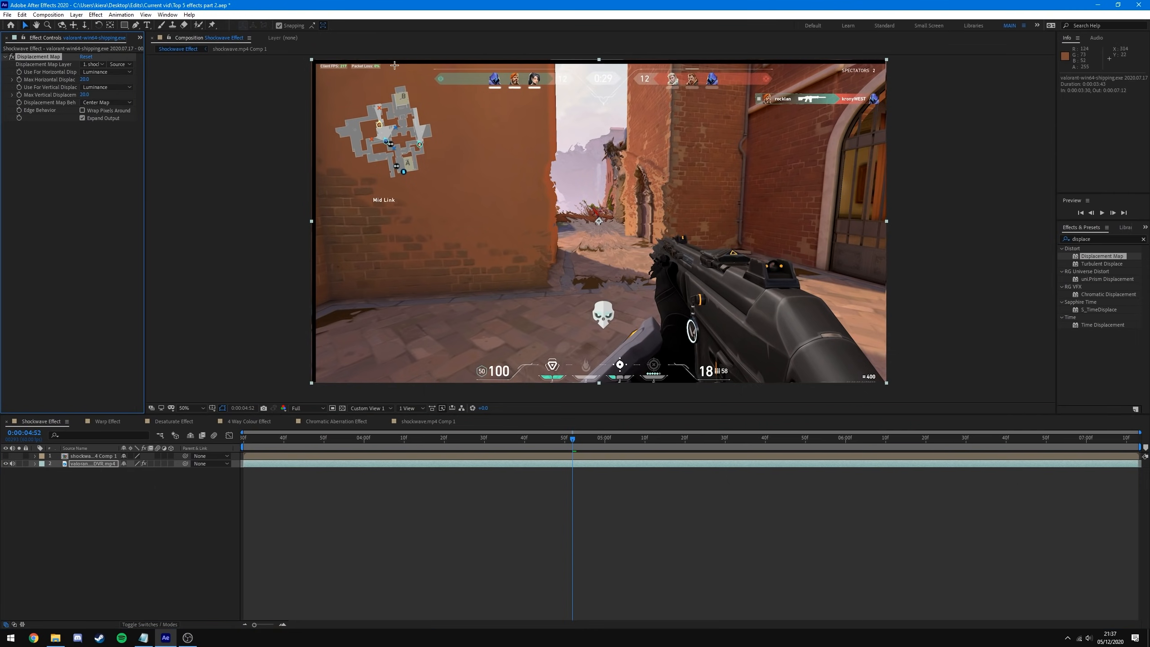
{"action": "left_click", "coordinate": [874, 76]}
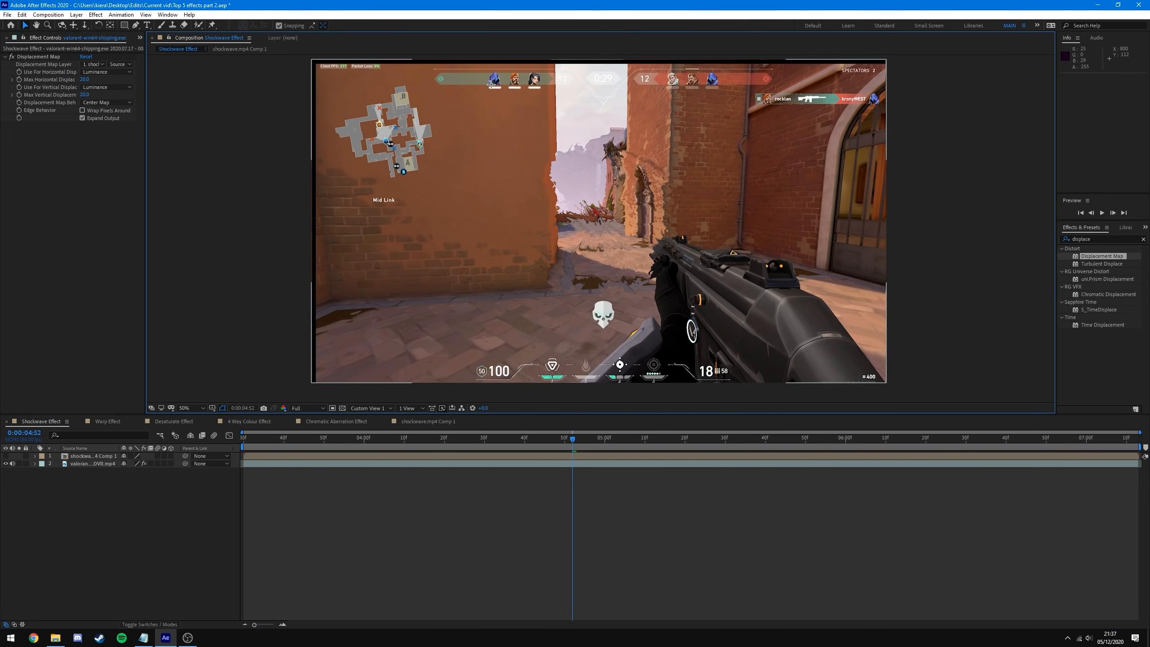
{"action": "key", "text": "ctrl+z"}
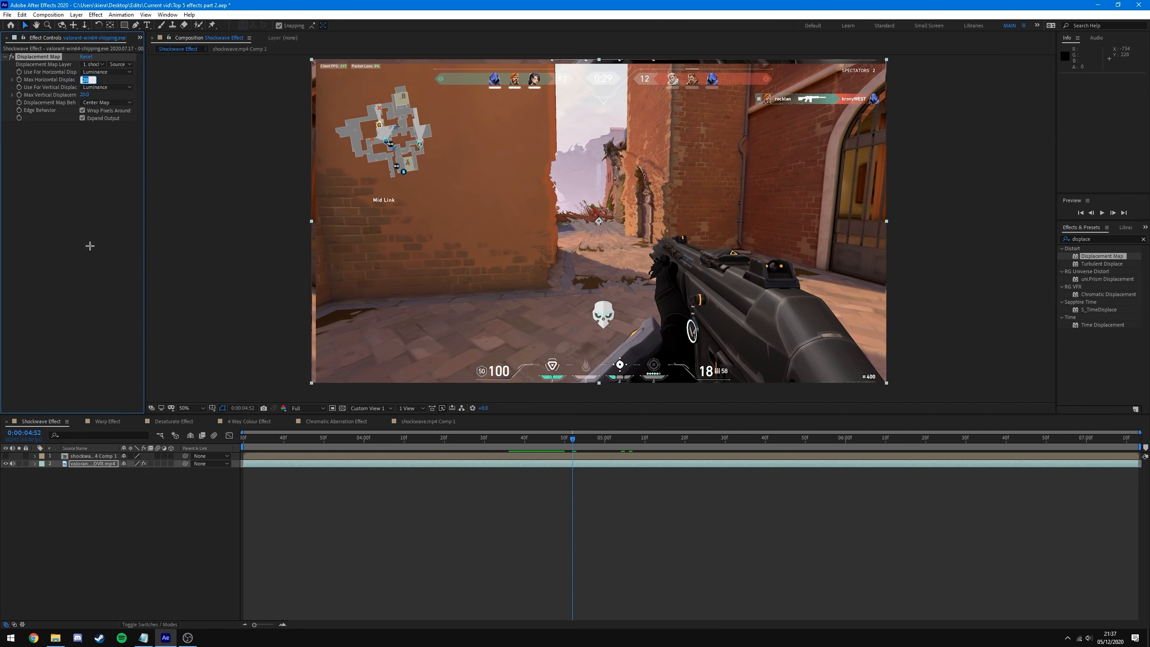
- Try Max Horizontal Displacement at 0, then undo the change
{"action": "type", "text": "0"}
{"action": "key", "text": "Return"}
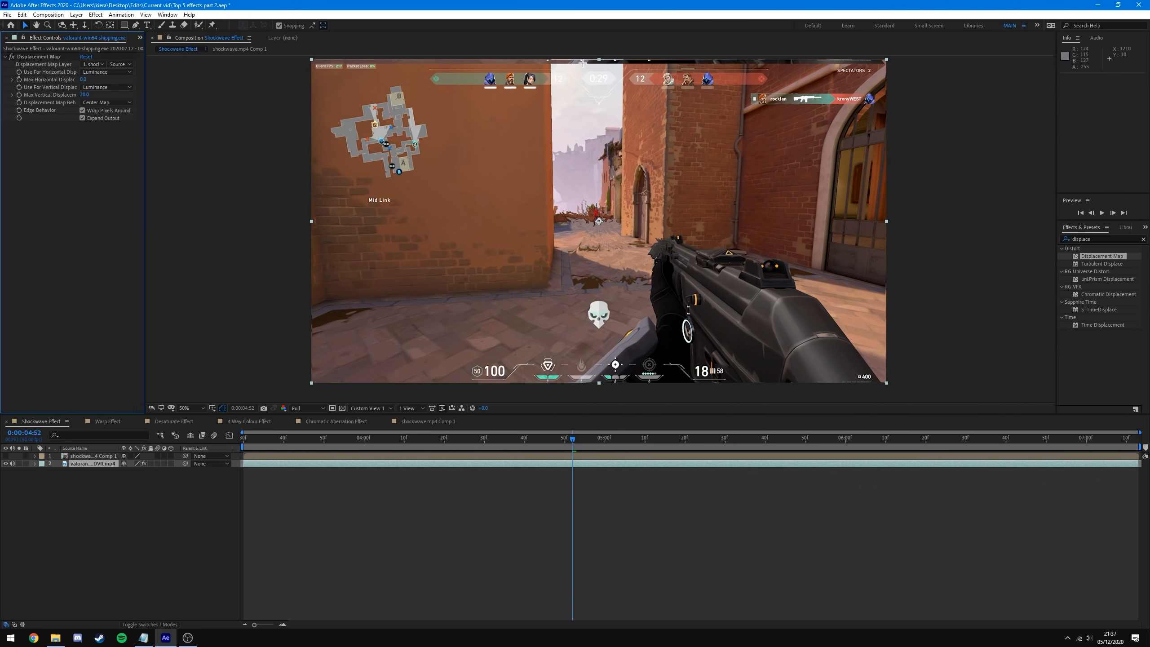
{"action": "key", "text": "ctrl+z"}
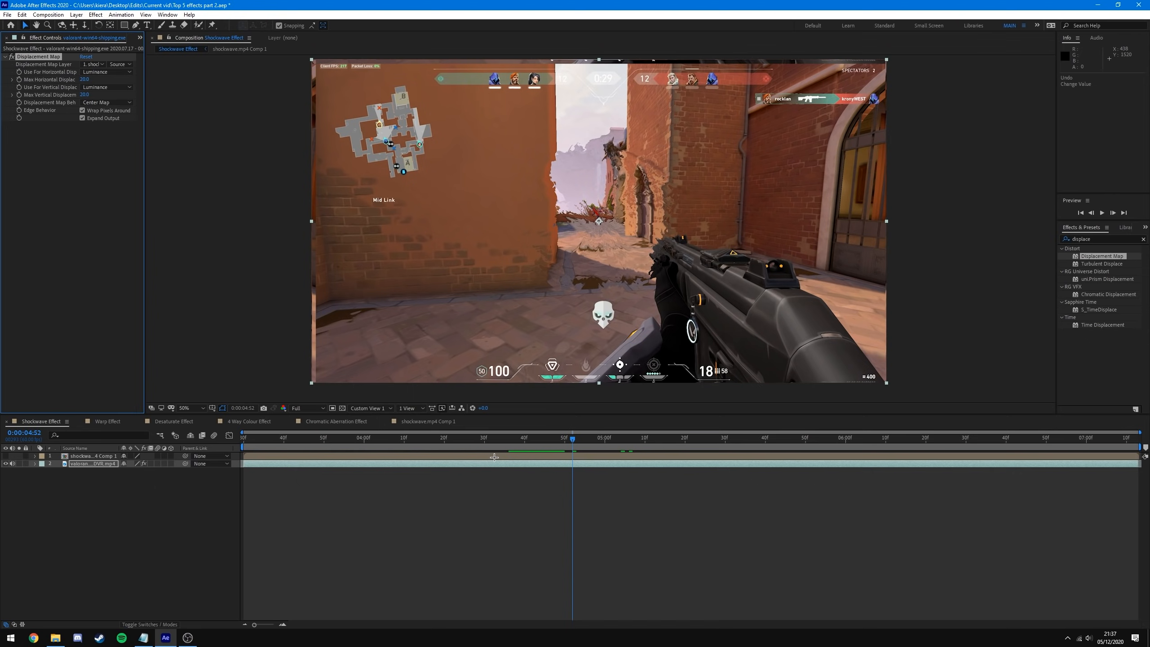
- Turn Gray Solid 1 back on in the shockwave precomp and return to Shockwave Effect
{"action": "double_click", "coordinate": [494, 457]}
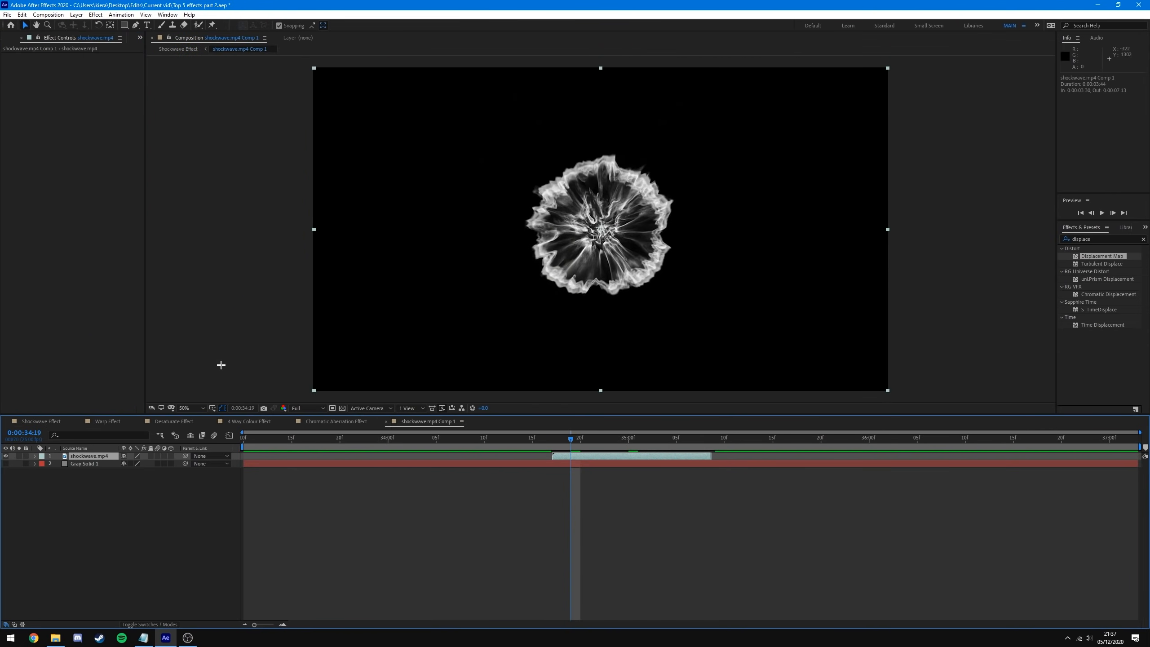
{"action": "left_click", "coordinate": [6, 463]}
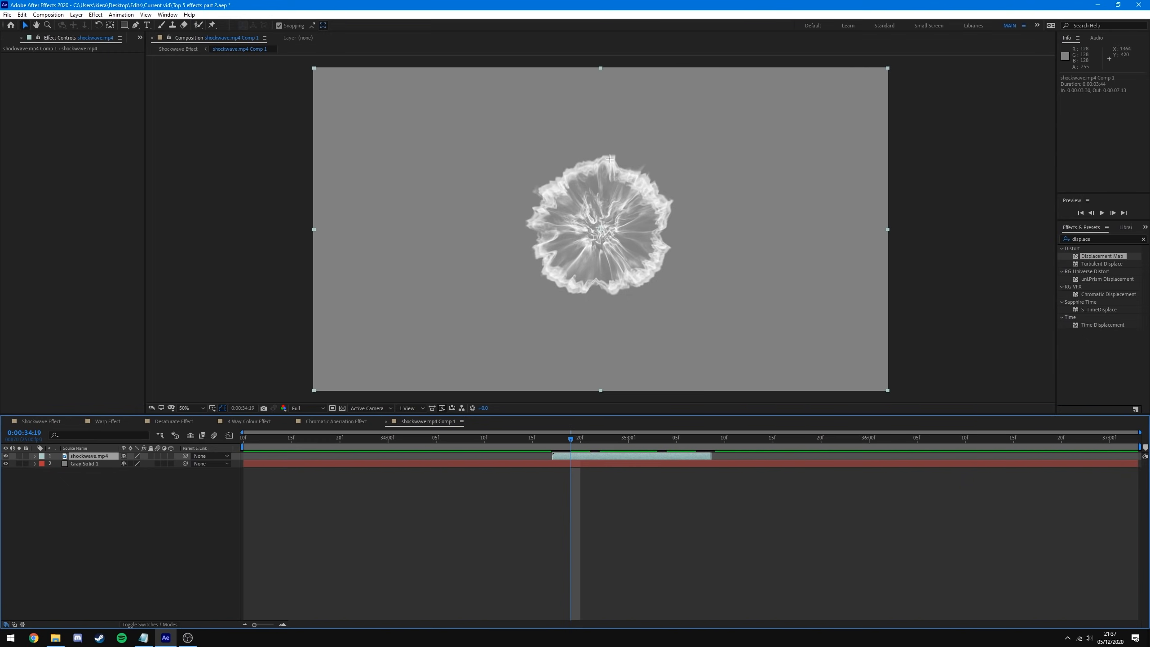
{"action": "left_click", "coordinate": [30, 421]}
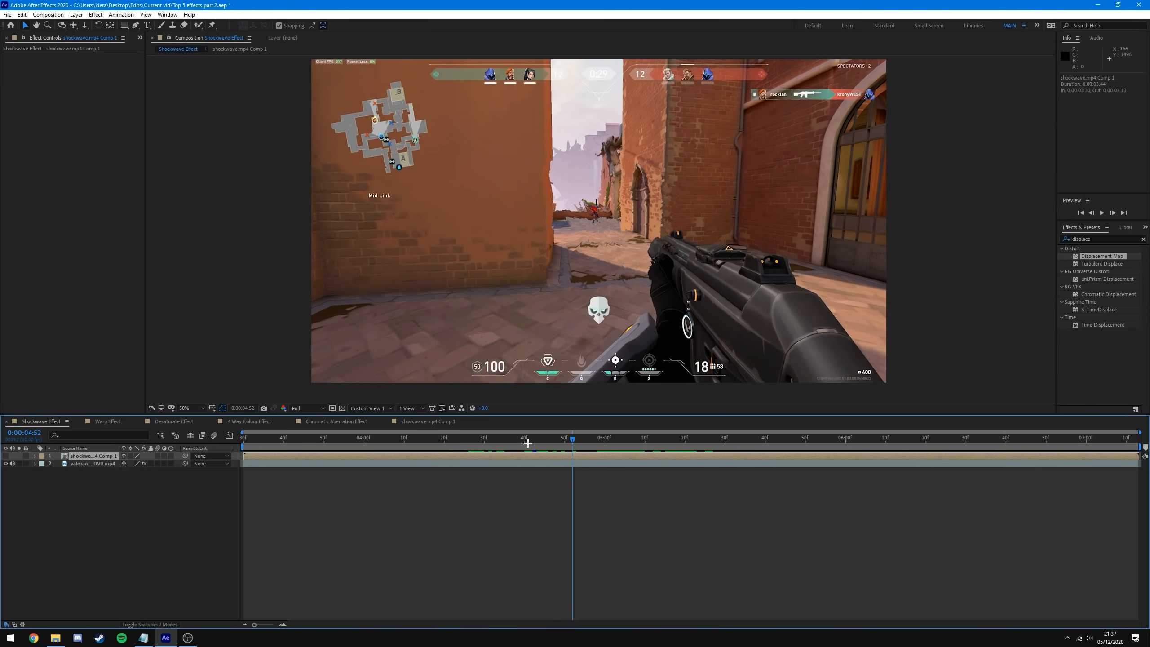
- Scrub and RAM-preview the shockwave displacement around the hit
{"action": "left_click_drag", "start_coordinate": [579, 444], "coordinate": [635, 485]}
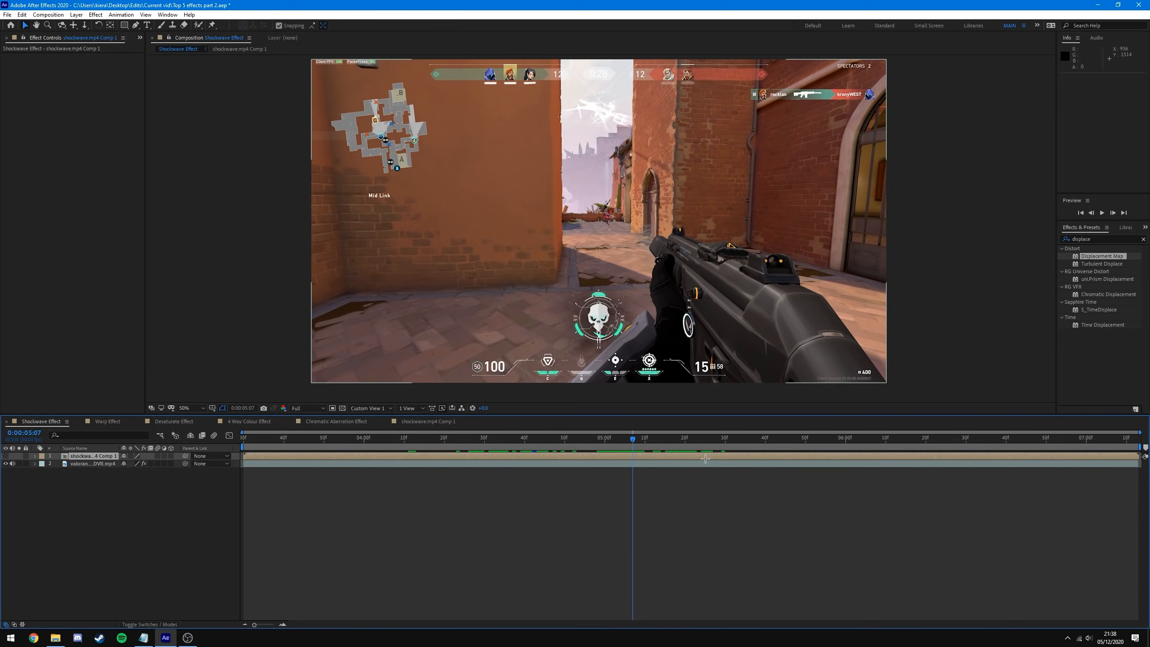
{"action": "left_click_drag", "start_coordinate": [635, 439], "coordinate": [588, 457]}
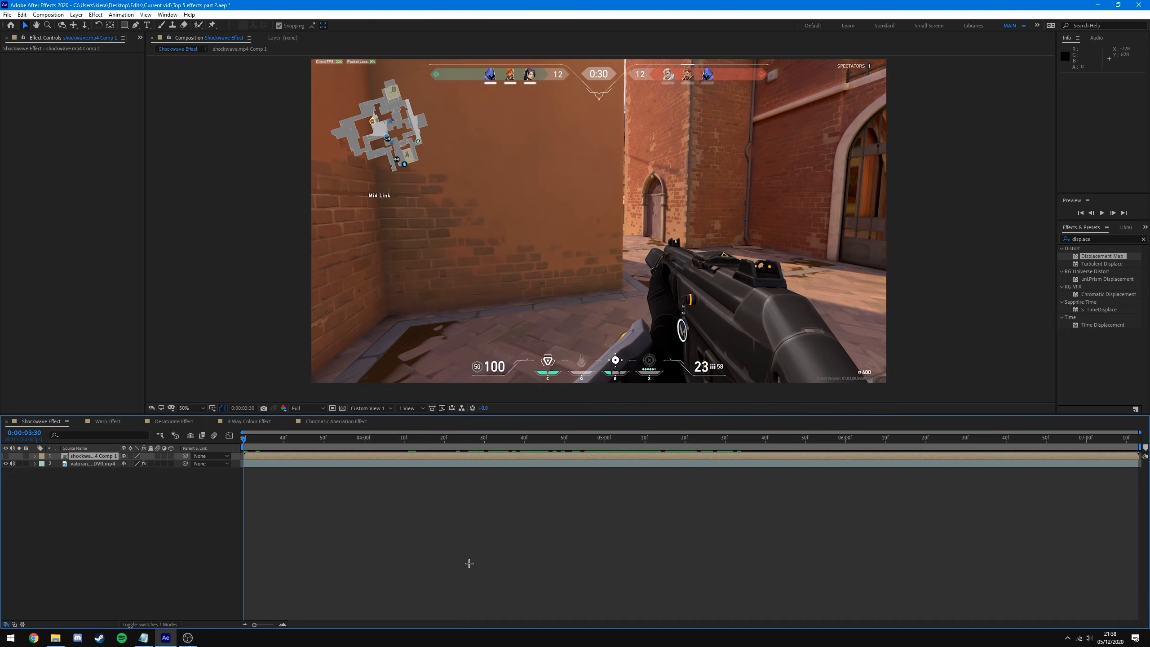
{"action": "key", "text": "space"}
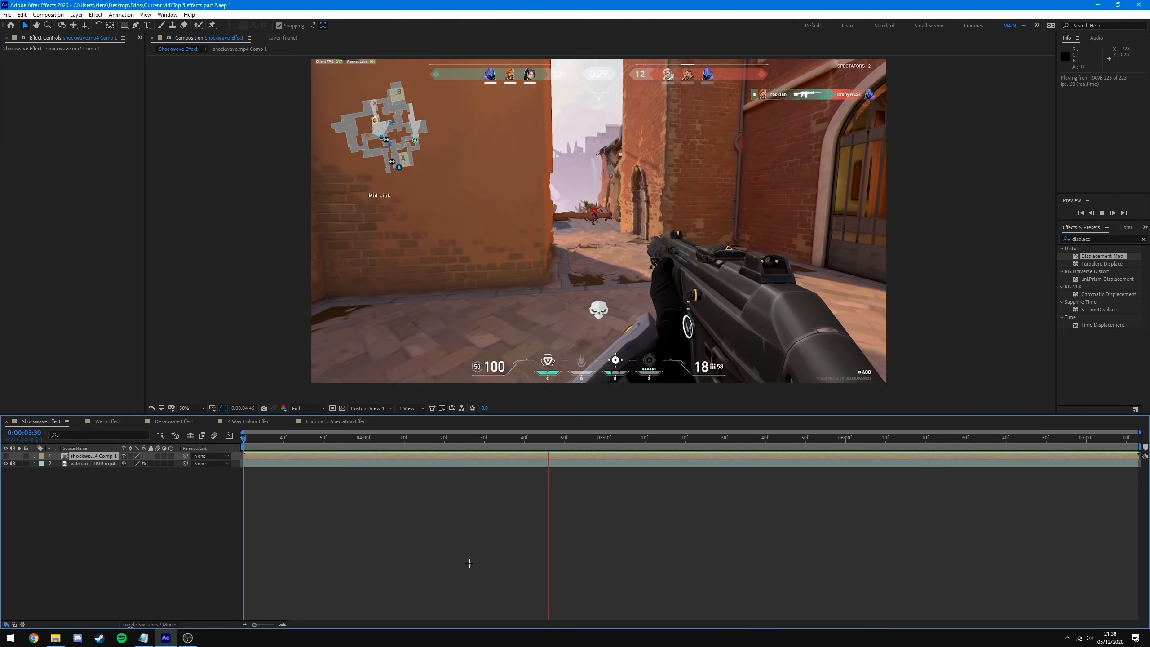
{"action": "left_click_drag", "start_coordinate": [526, 456], "coordinate": [609, 477]}
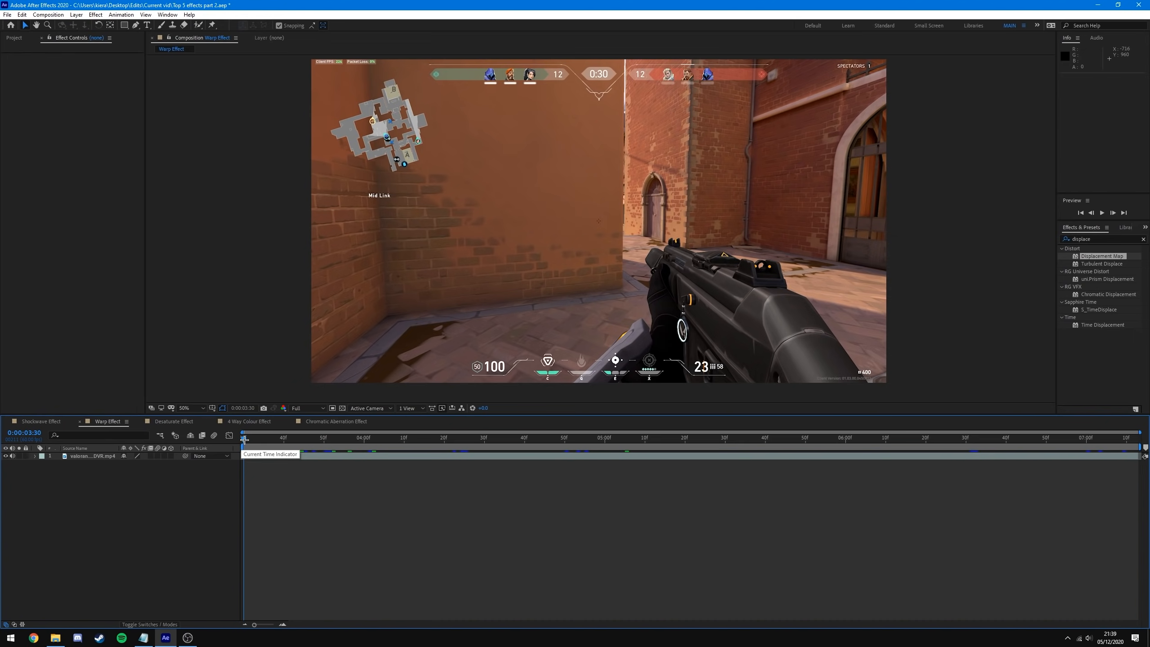
- Park the Warp Effect playhead at 0:00:04:50 and select the valorant gameplay layer
{"action": "left_click_drag", "start_coordinate": [244, 438], "coordinate": [565, 459]}
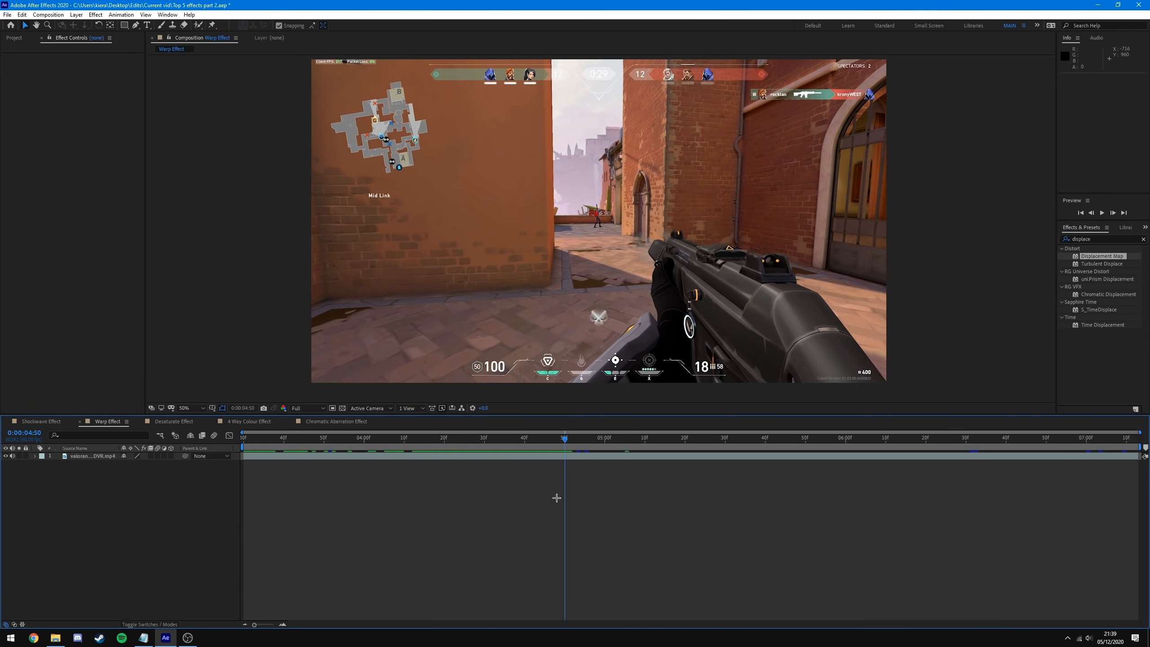
{"action": "key", "text": "Page_Up"}
{"action": "key", "text": "Page_Down"}
{"action": "key", "text": "Page_Up"}
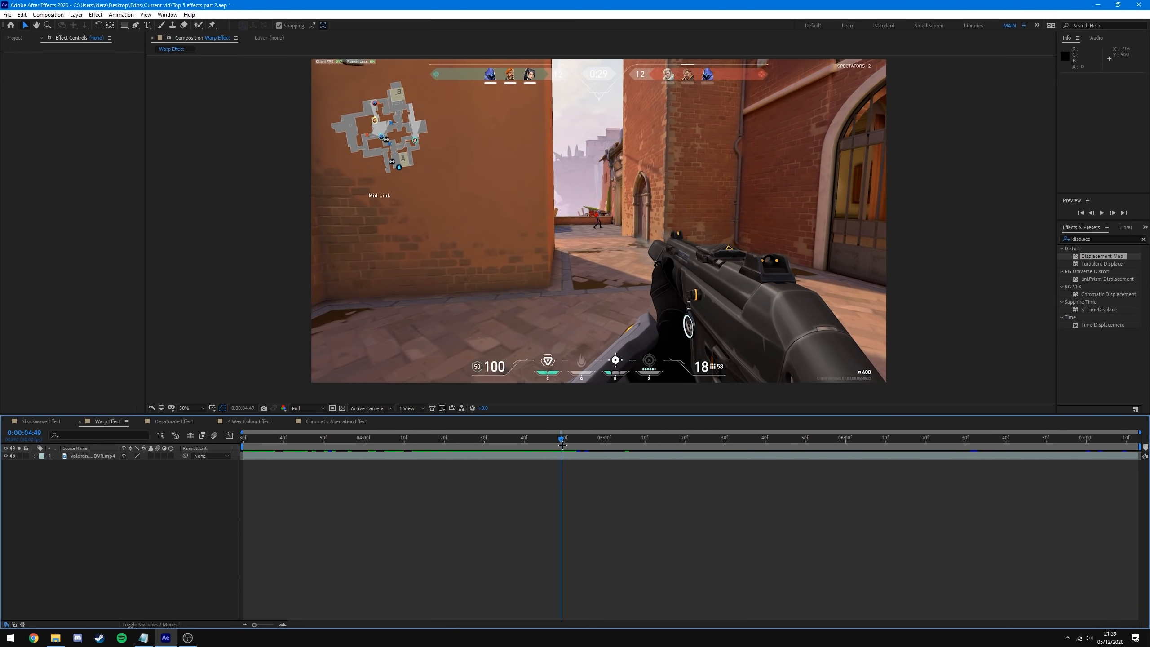
{"action": "key", "text": "Page_Down"}
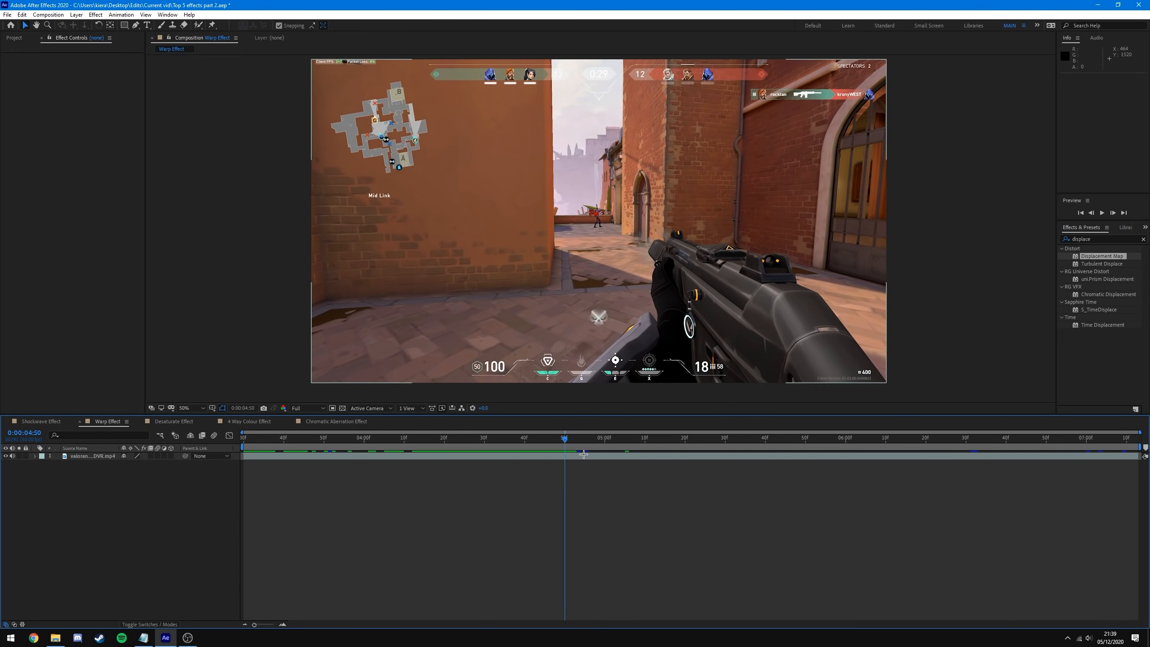
{"action": "left_click", "coordinate": [584, 455]}
- Find 'warp' in Effects & Presets and apply Distort > Warp to the gameplay clip
{"action": "key", "text": "ctrl+space"}
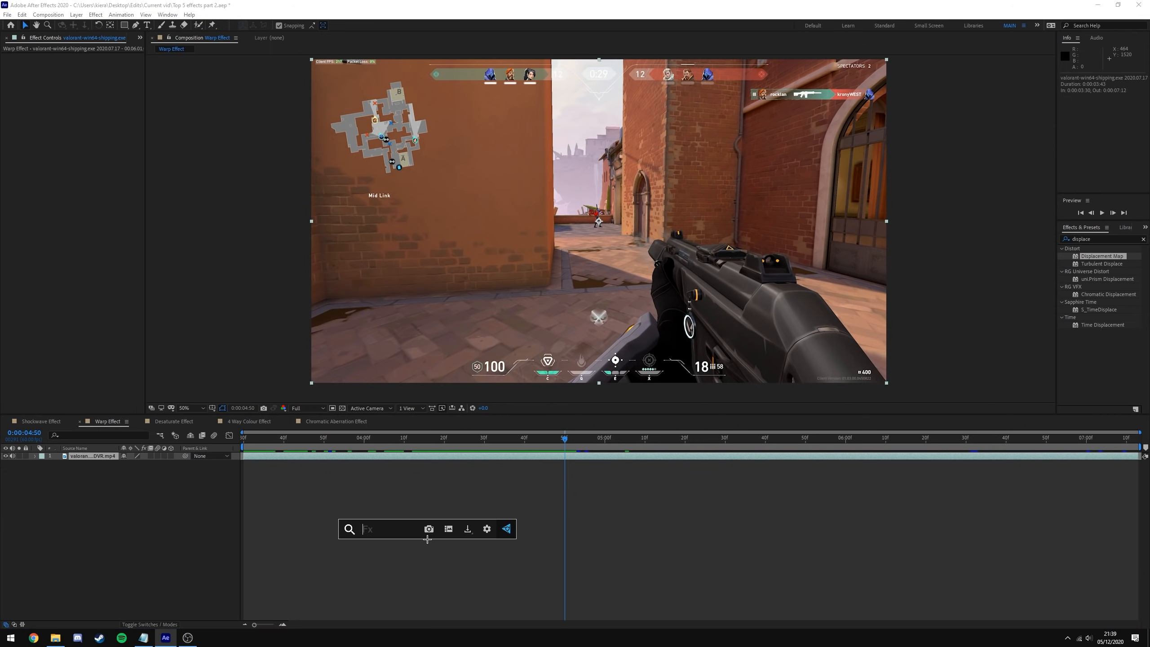
{"action": "type", "text": "warp"}
{"action": "left_click", "coordinate": [427, 539]}
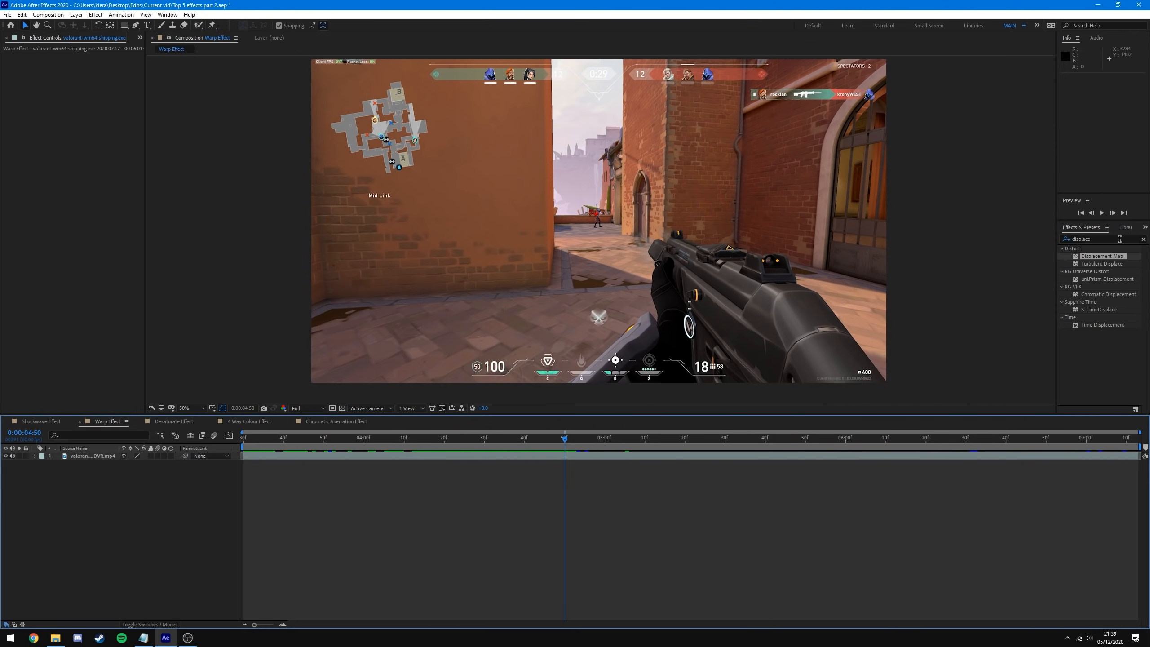
{"action": "left_click", "coordinate": [1120, 239]}
{"action": "type", "text": "warp"}
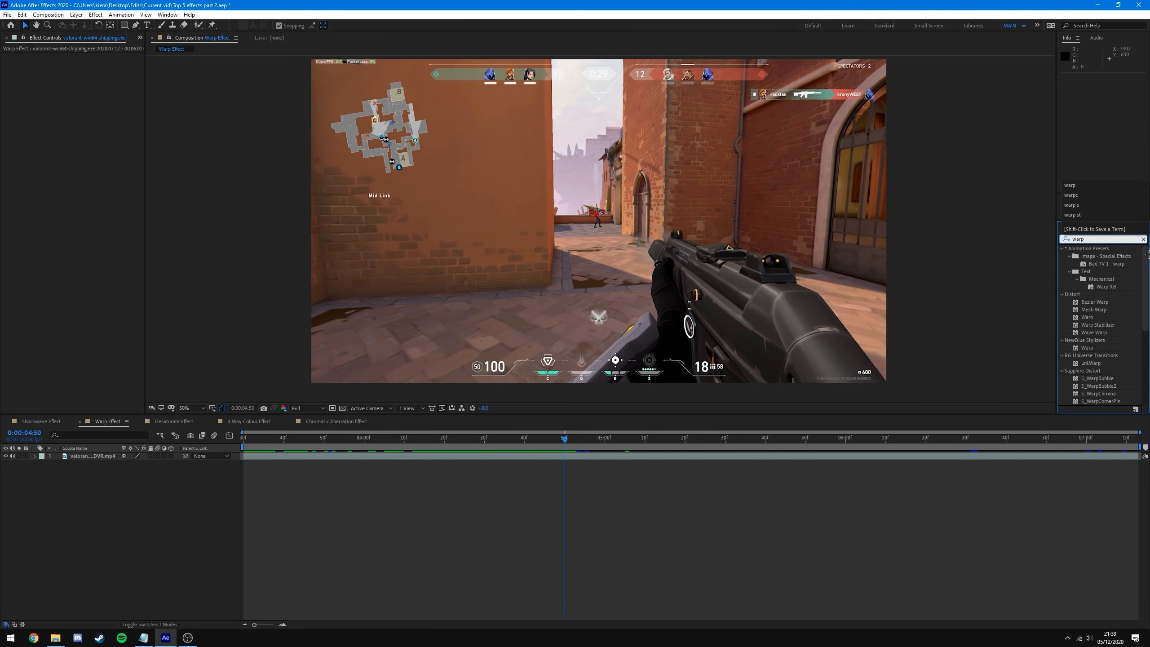
{"action": "left_click_drag", "start_coordinate": [1144, 273], "coordinate": [1144, 279]}
{"action": "left_click", "coordinate": [1095, 309]}
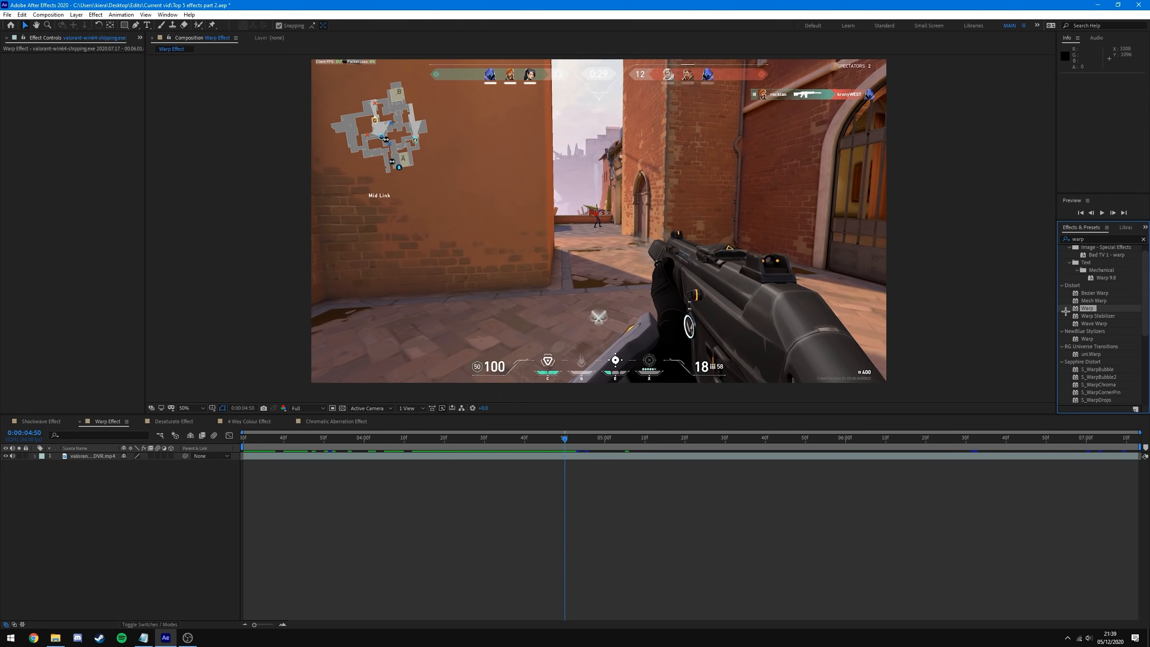
{"action": "left_click_drag", "start_coordinate": [1088, 308], "coordinate": [1091, 310]}
{"action": "left_click_drag", "start_coordinate": [1088, 310], "coordinate": [569, 456]}
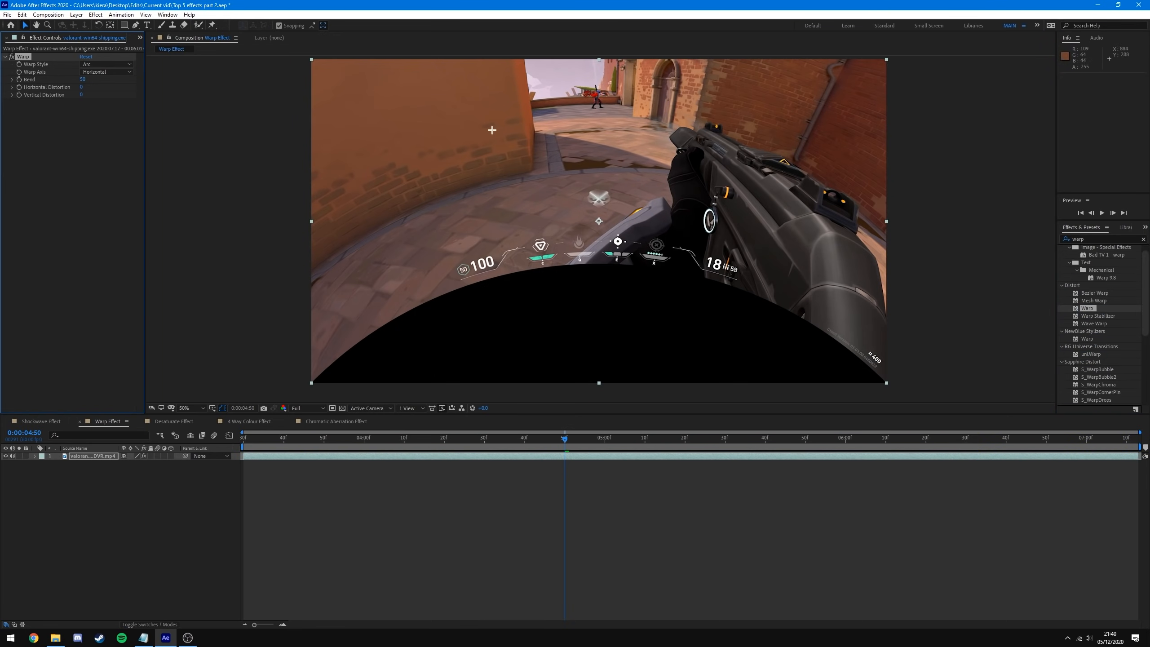
- Try the Arc Upper, Arch and Bulge warp styles on the footage
{"action": "left_click", "coordinate": [125, 64]}
{"action": "left_click", "coordinate": [125, 74]}
{"action": "left_click", "coordinate": [124, 64]}
{"action": "left_click", "coordinate": [131, 86]}
{"action": "left_click", "coordinate": [125, 64]}
{"action": "left_click", "coordinate": [125, 105]}
{"action": "left_click", "coordinate": [124, 65]}
{"action": "left_click", "coordinate": [124, 114]}
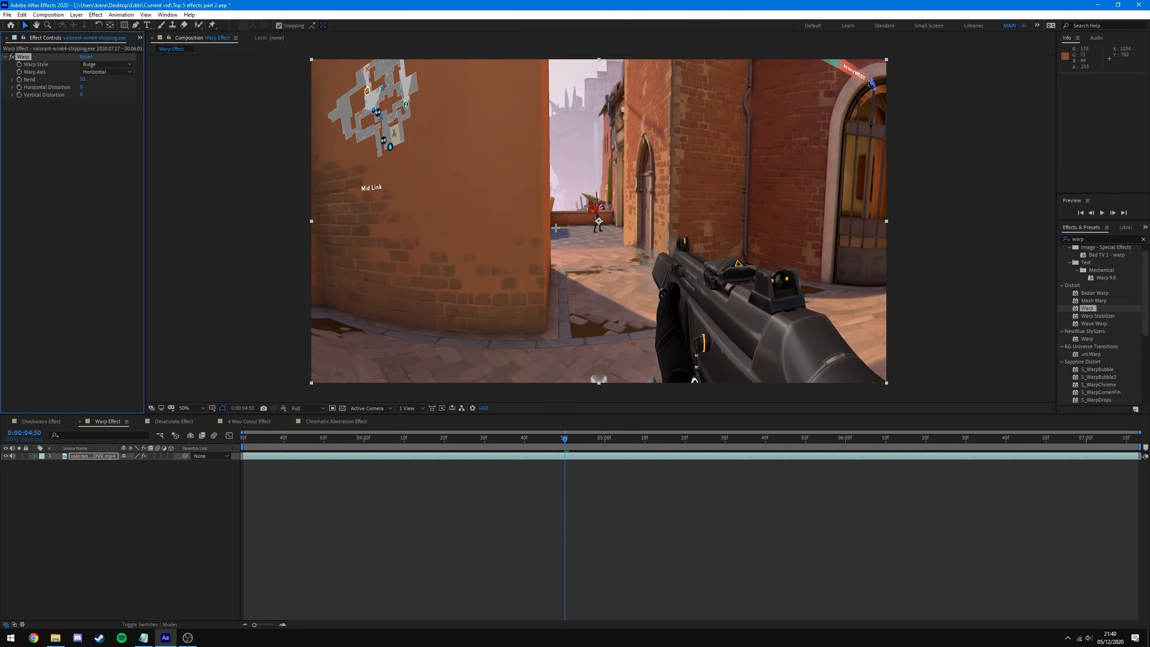
- Set Warp Style to FishEye and drag Bend strongly negative for a bulge
{"action": "left_click", "coordinate": [124, 64]}
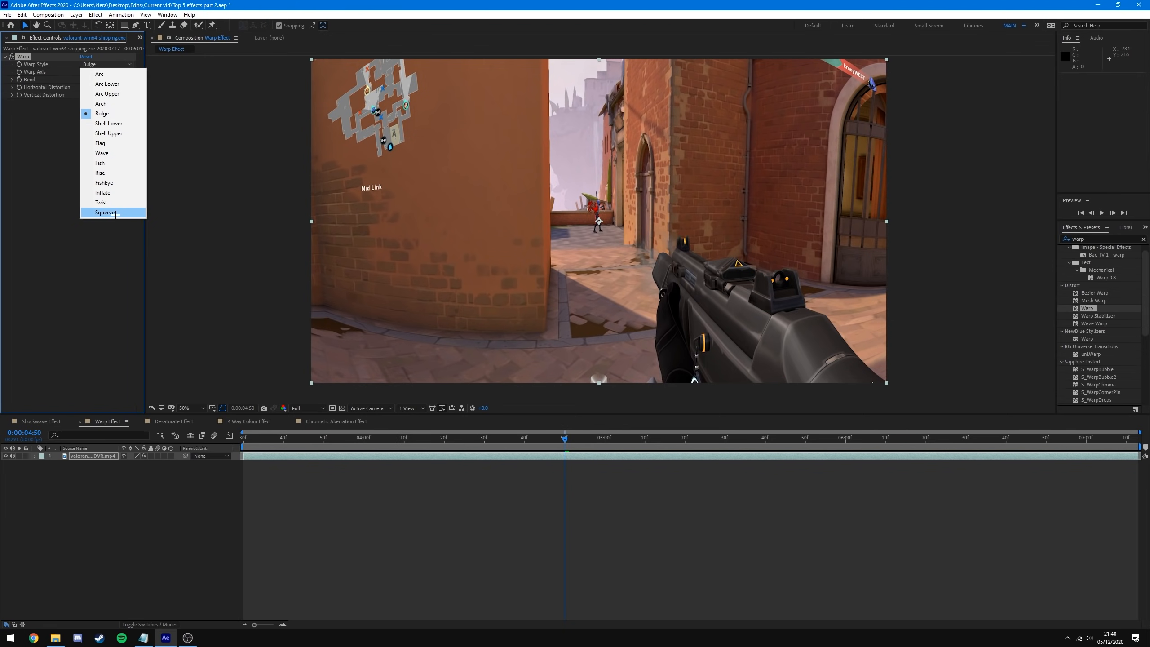
{"action": "left_click", "coordinate": [113, 183]}
{"action": "left_click", "coordinate": [113, 182]}
{"action": "left_click_drag", "start_coordinate": [83, 80], "coordinate": [28, 80]}
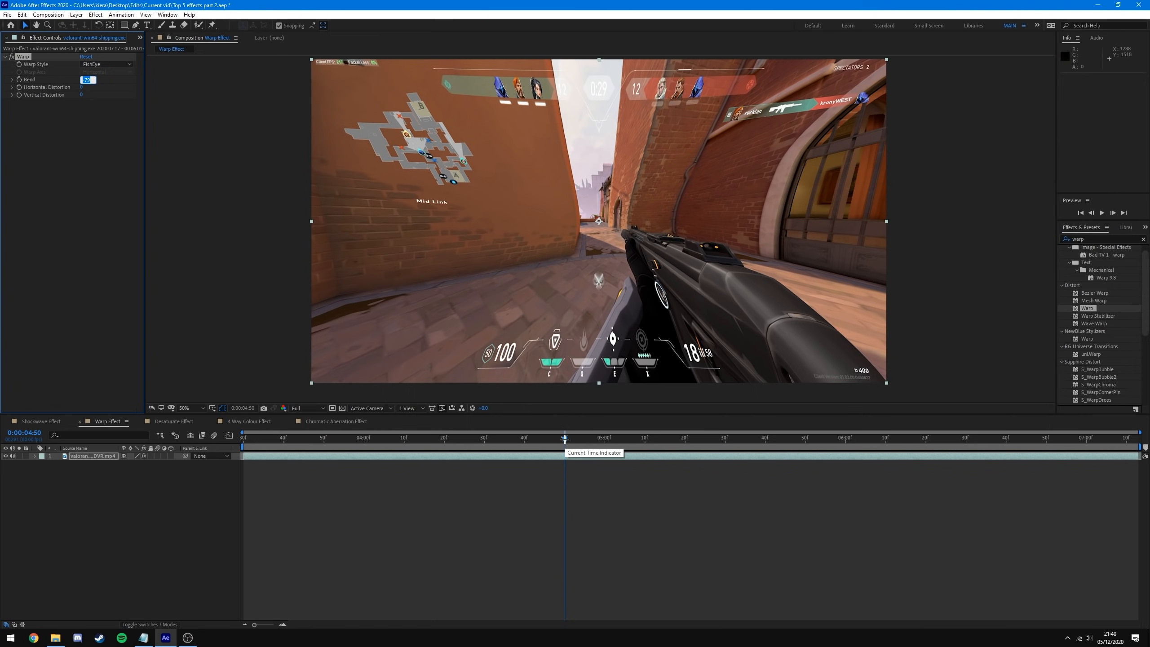
- Set Bend to 0 and add a keyframe at 0:00:04:50
{"action": "left_click", "coordinate": [92, 84]}
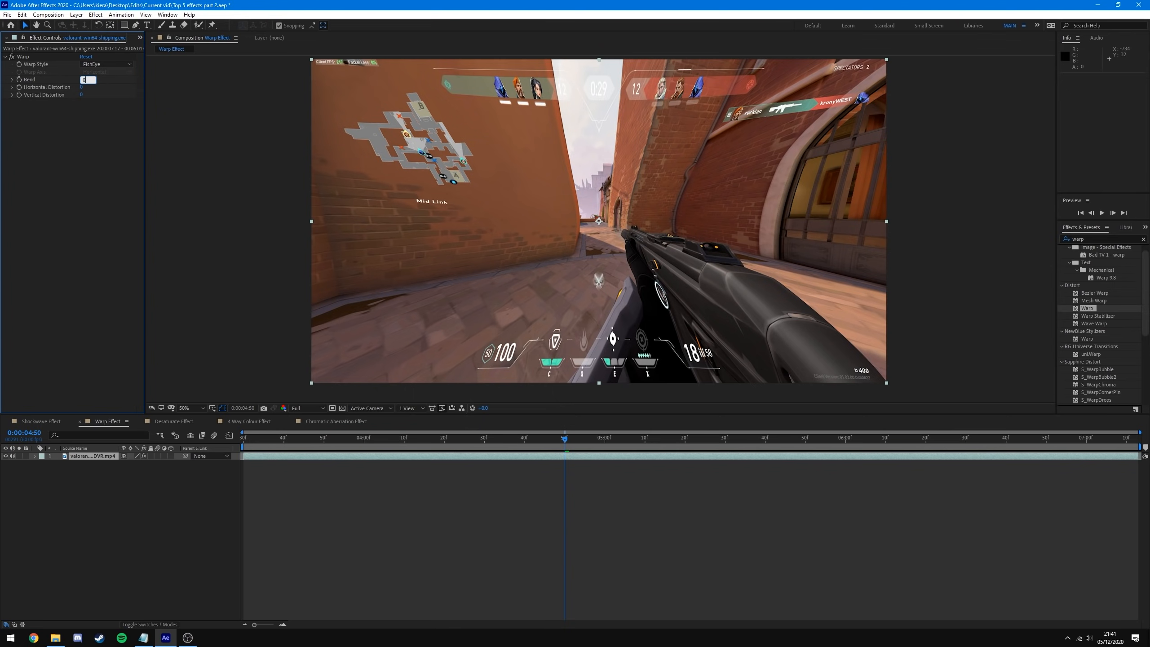
{"action": "type", "text": "0"}
{"action": "key", "text": "Return"}
{"action": "left_click", "coordinate": [19, 79]}
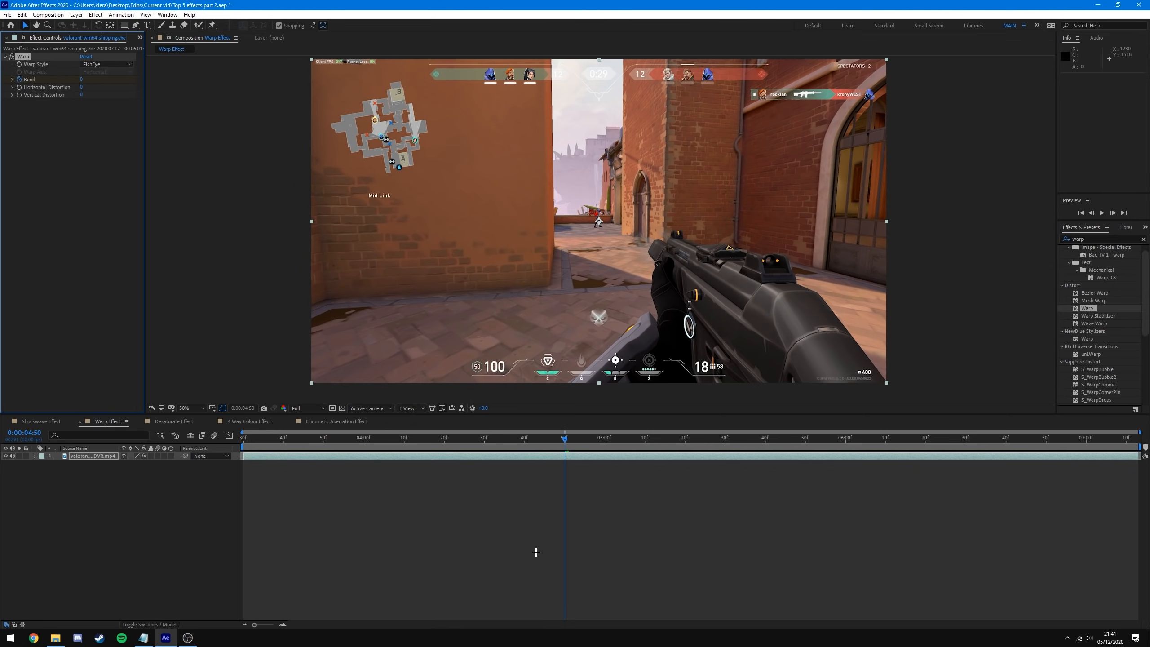
- Step back to 0:00:04:49 and scrub Bend to about -50
{"action": "key", "text": "Page_Up"}
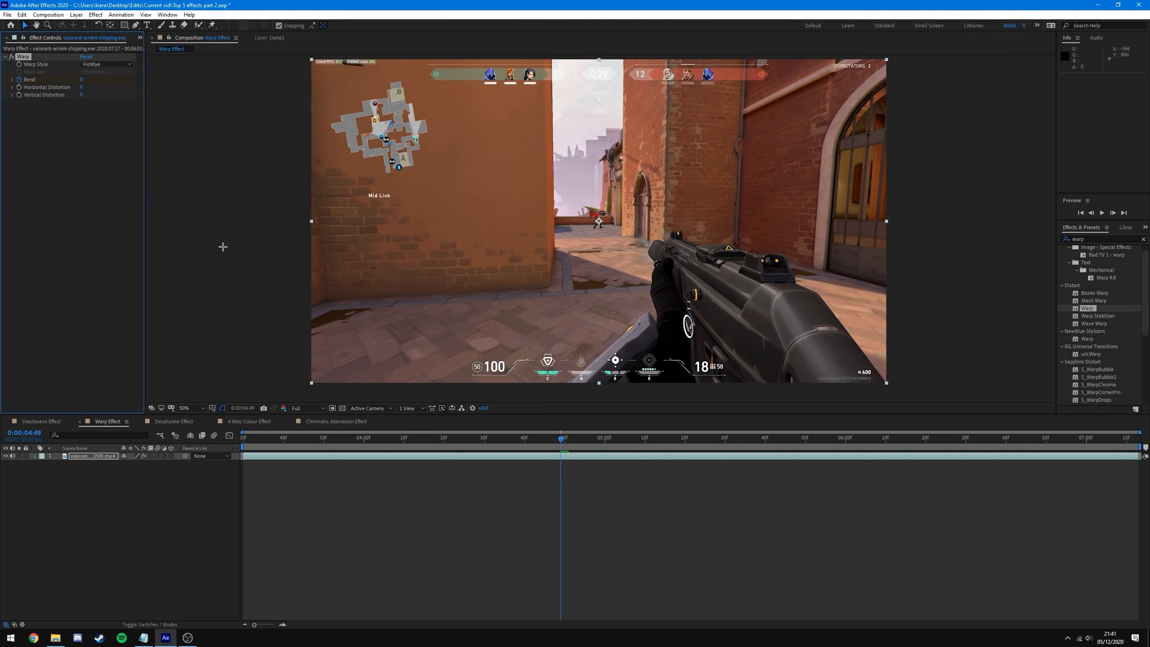
{"action": "left_click_drag", "start_coordinate": [85, 80], "coordinate": [119, 95]}
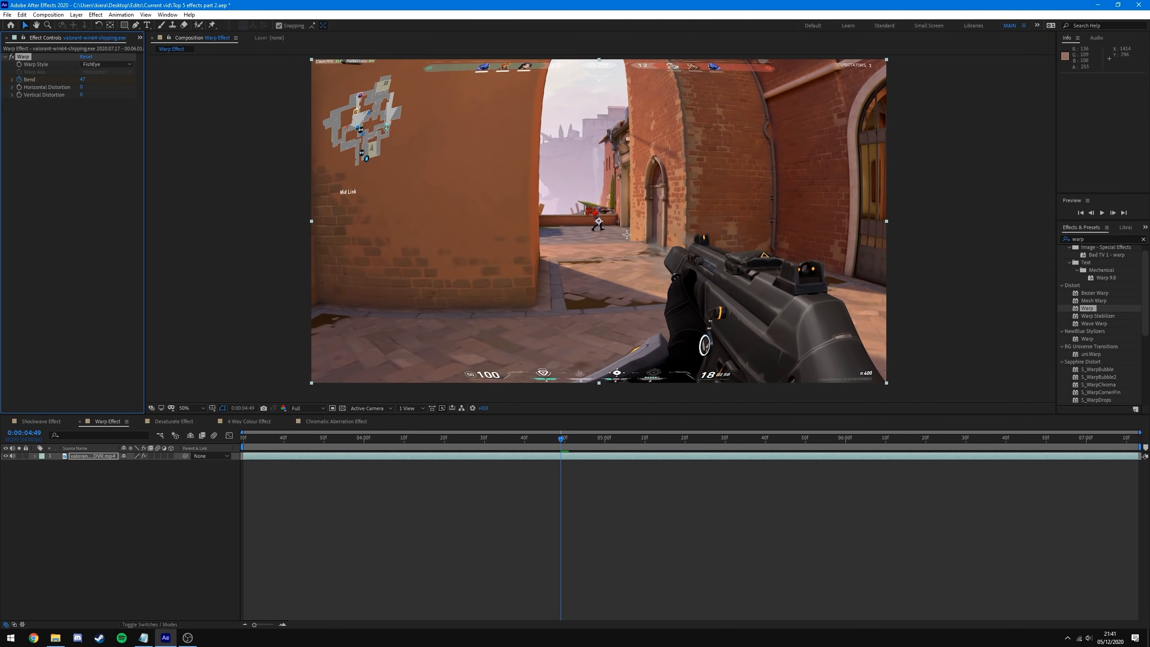
{"action": "left_click_drag", "start_coordinate": [81, 82], "coordinate": [38, 77]}
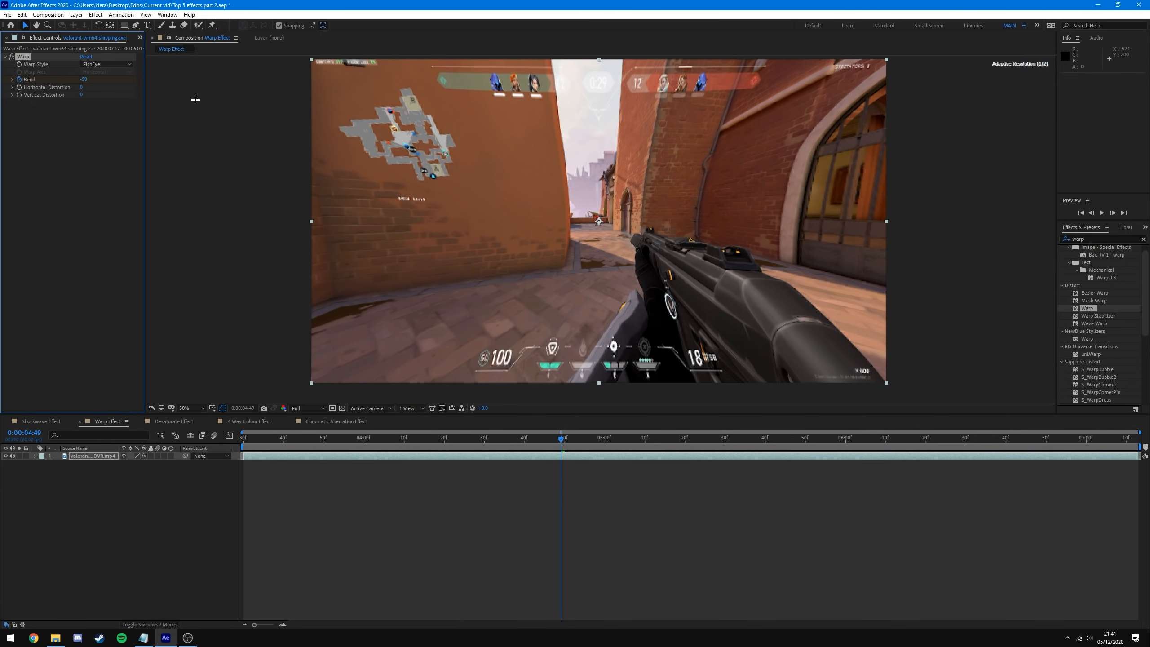
{"action": "left_click", "coordinate": [19, 79]}
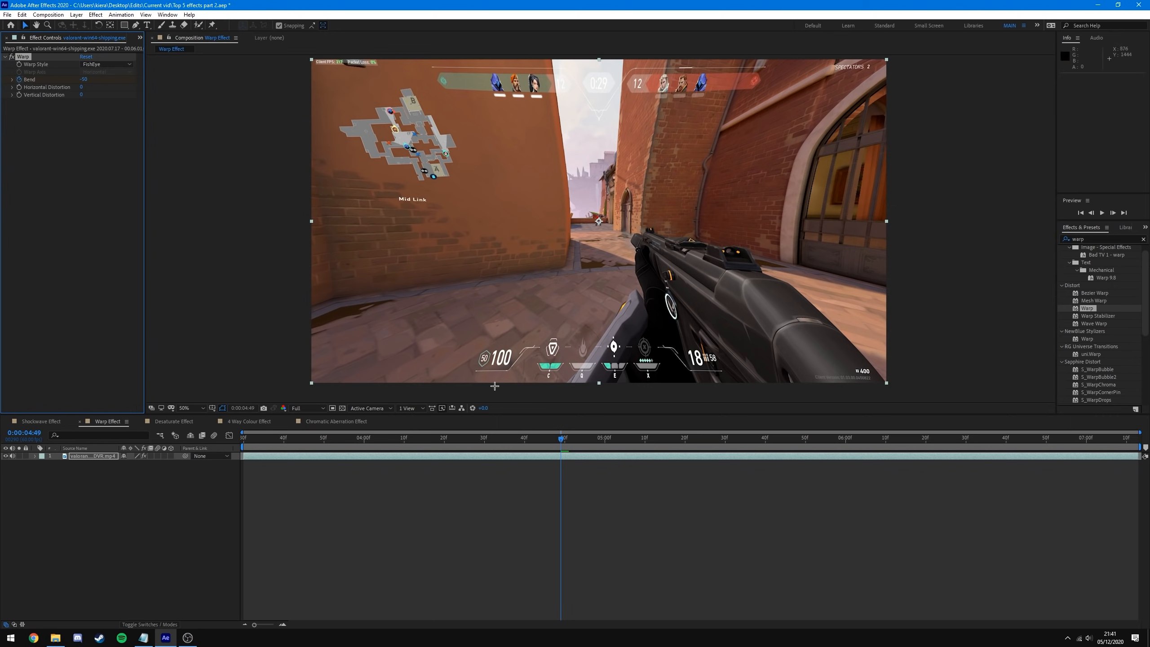
- Reveal the Bend keyframes, zoom the timeline and move to 0:00:04:01
{"action": "left_click", "coordinate": [561, 456]}
{"action": "key", "text": "u"}
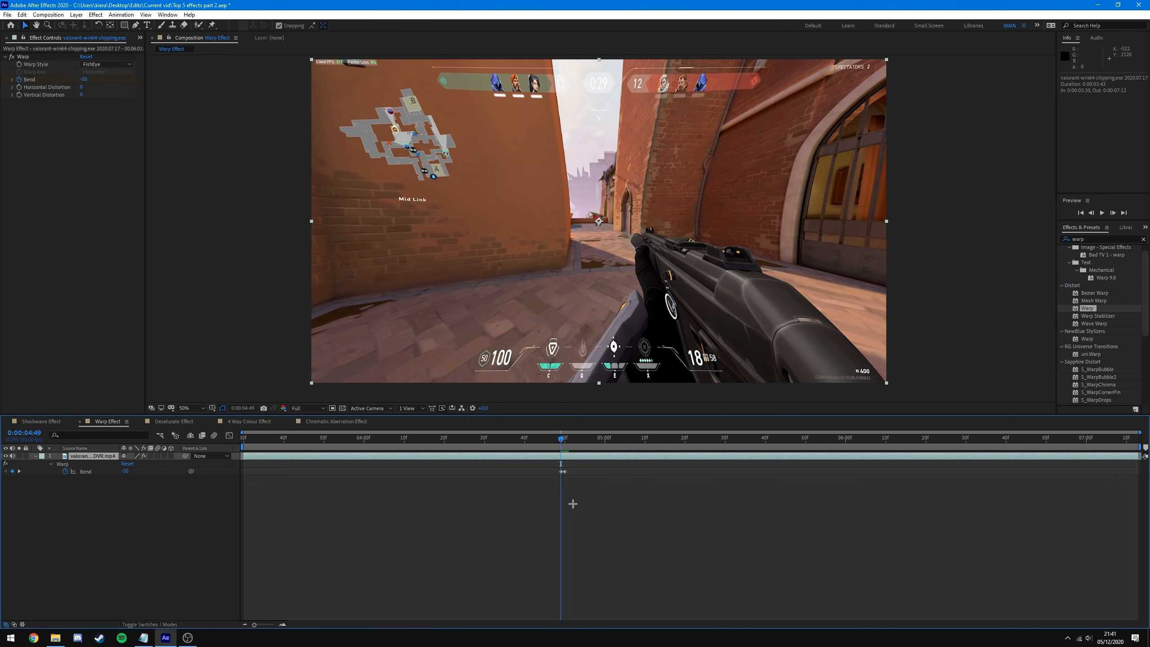
{"action": "key", "text": "equal"}
{"action": "left_click_drag", "start_coordinate": [561, 441], "coordinate": [368, 438]}
{"action": "key", "text": "semicolon"}
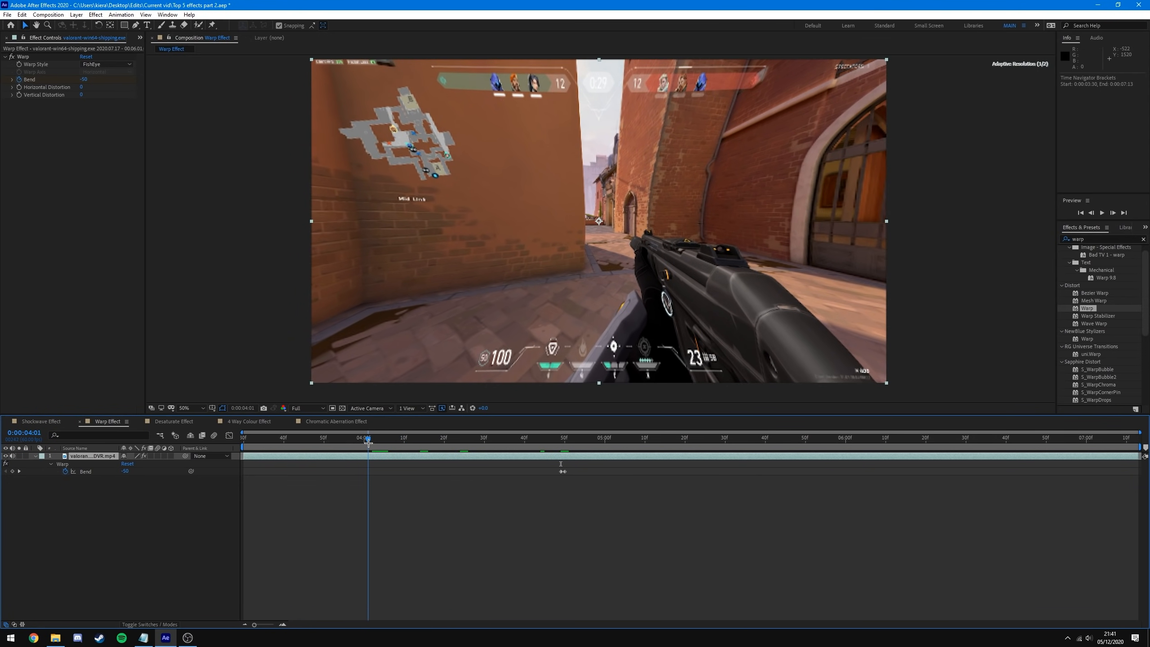
- Key Bend at 0 on 0:00:04:01, then scrub and preview the warp ramp
{"action": "left_click", "coordinate": [83, 79]}
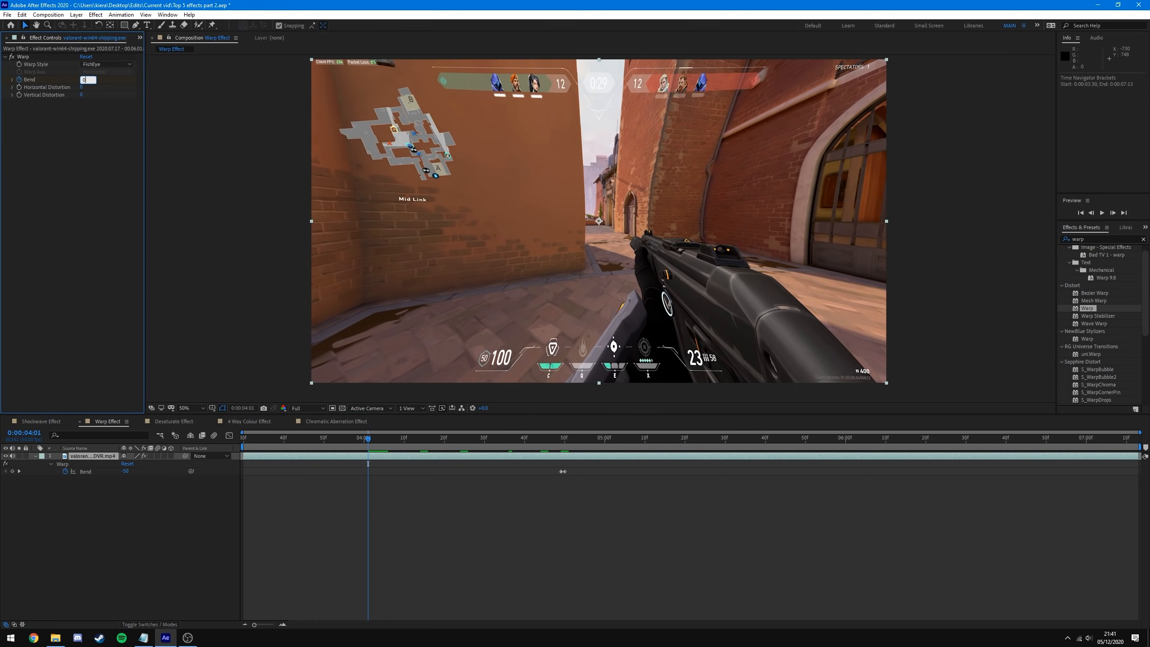
{"action": "key", "text": "Return"}
{"action": "left_click_drag", "start_coordinate": [368, 437], "coordinate": [565, 471]}
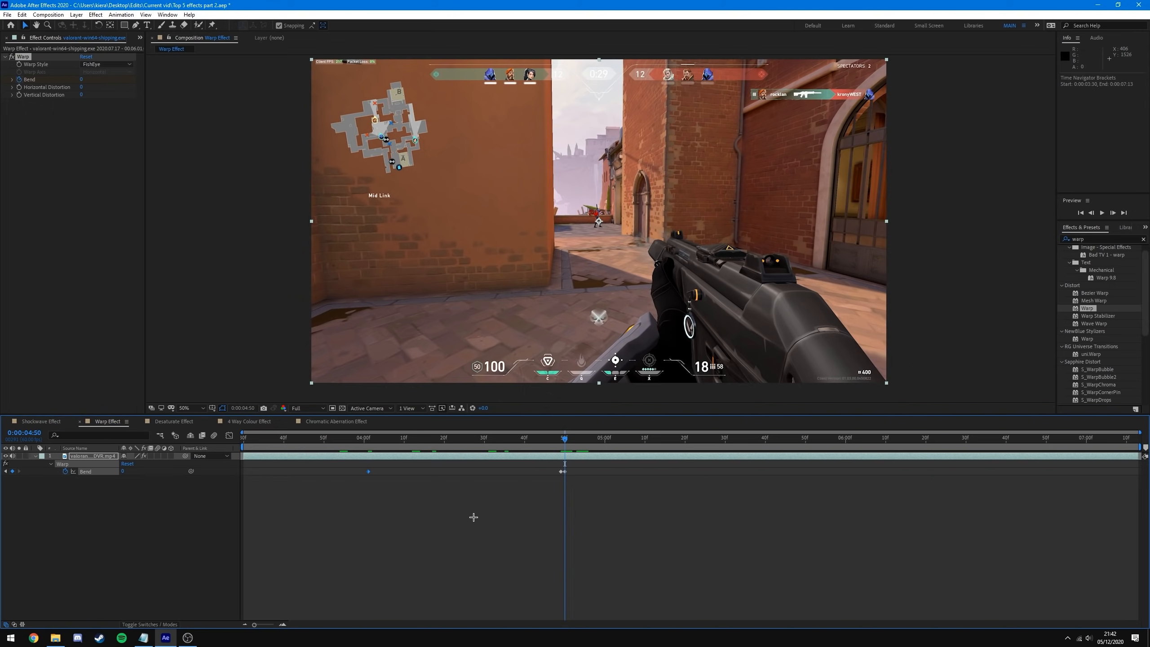
{"action": "left_click_drag", "start_coordinate": [564, 437], "coordinate": [243, 466]}
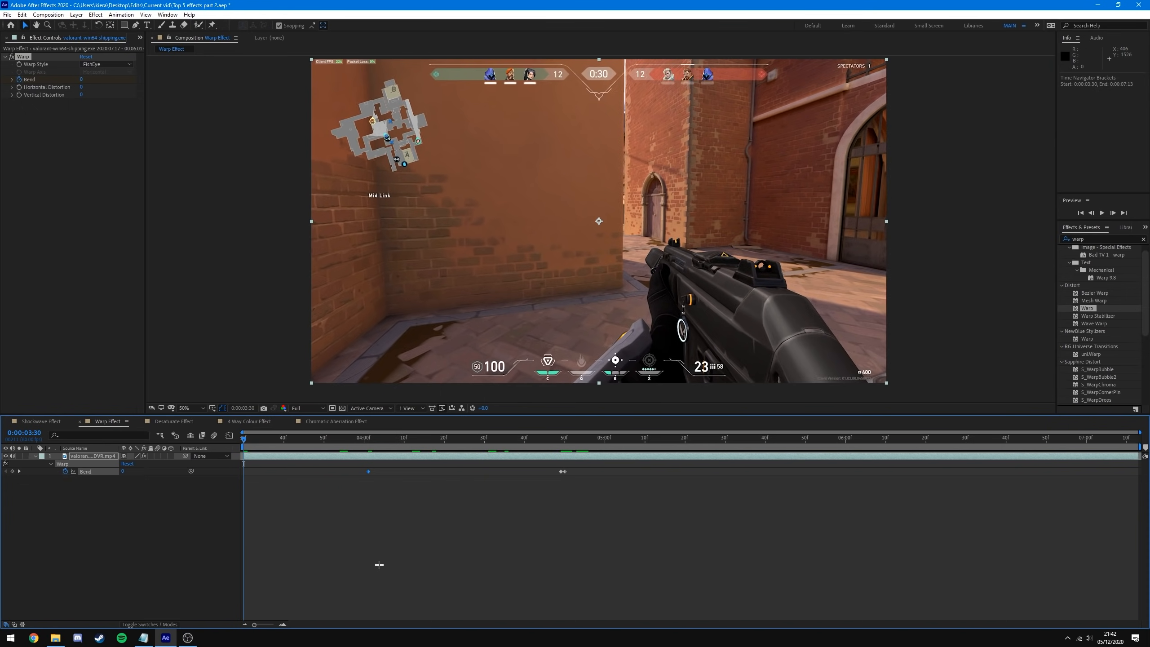
{"action": "key", "text": "space"}
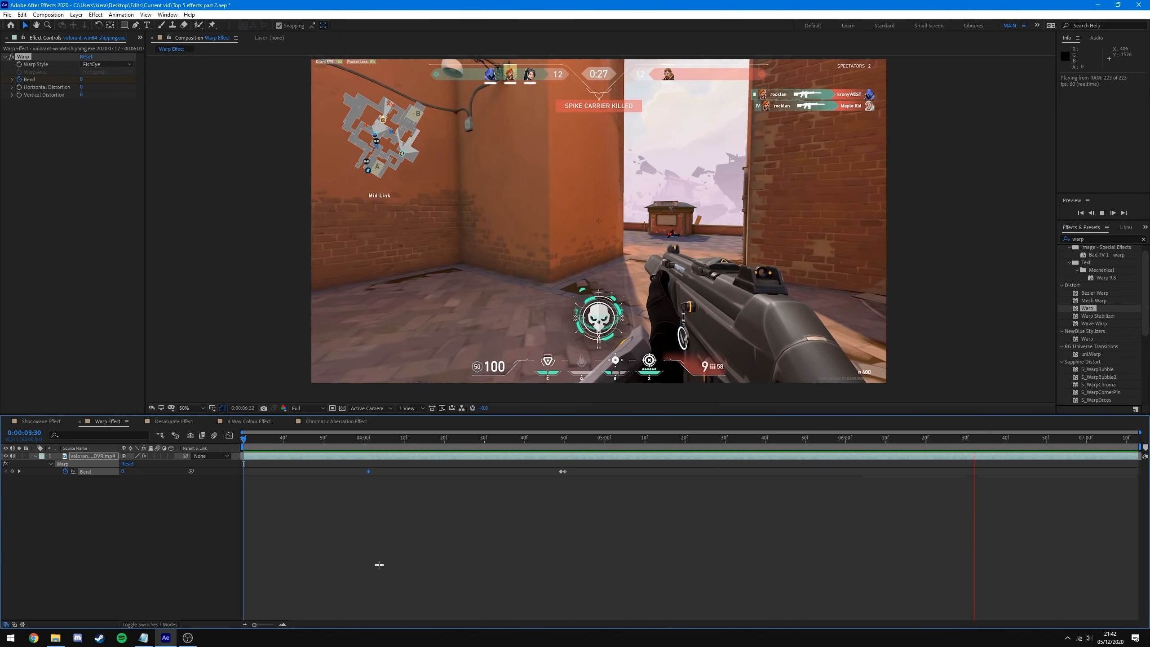
- Preview the fisheye warp pulse around 0:00:04:50
{"action": "key", "text": "space"}
{"action": "left_click_drag", "start_coordinate": [245, 438], "coordinate": [389, 438]}
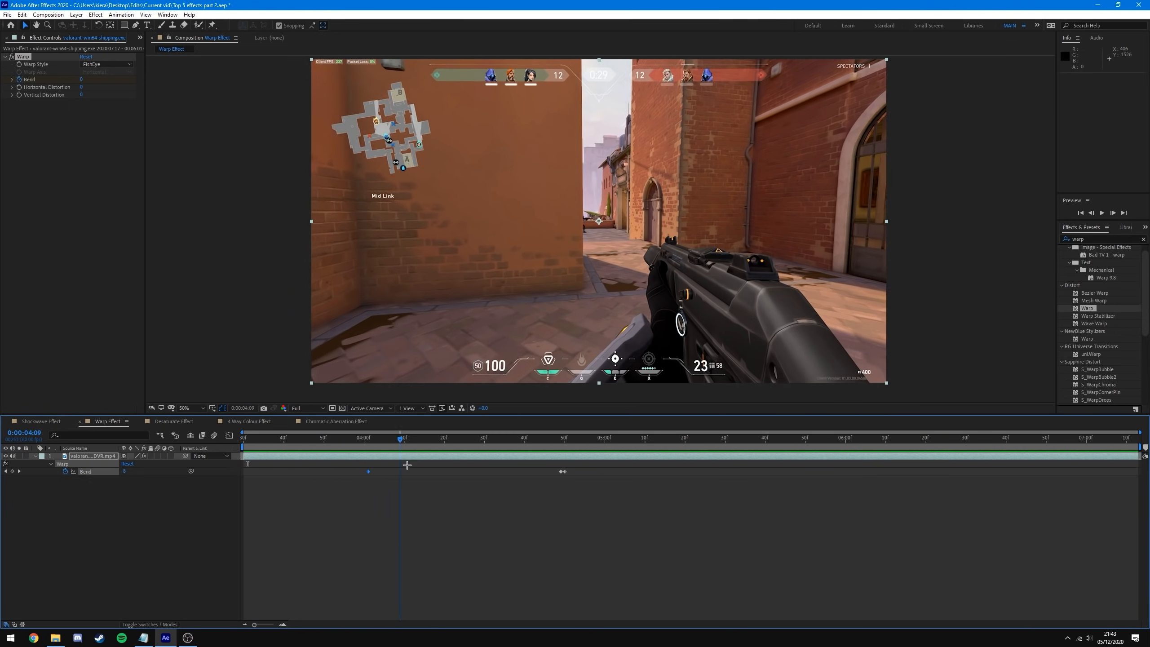
{"action": "key", "text": "space"}
{"action": "key", "text": "space"}
{"action": "left_click_drag", "start_coordinate": [362, 490], "coordinate": [837, 522]}
- Copy and paste the three Bend keyframes later, then delete the pasted copies
{"action": "left_click_drag", "start_coordinate": [281, 483], "coordinate": [312, 503]}
{"action": "key", "text": "ctrl+c"}
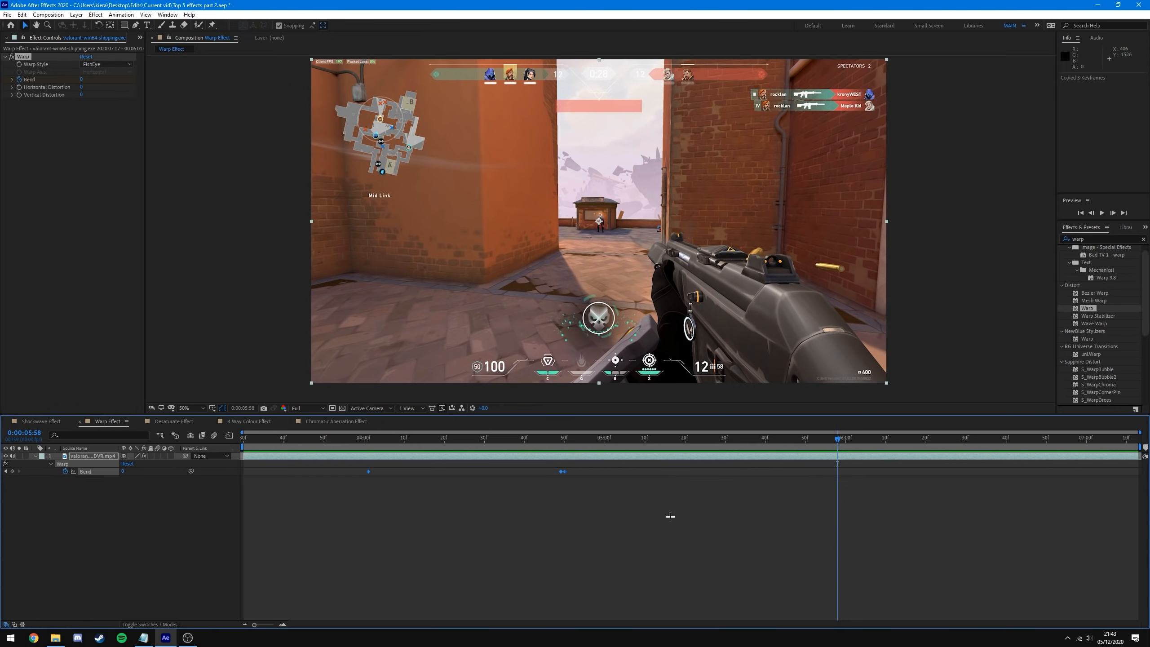
{"action": "key", "text": "ctrl+v"}
{"action": "left_click_drag", "start_coordinate": [1033, 473], "coordinate": [828, 539]}
{"action": "left_click", "coordinate": [858, 495]}
{"action": "left_click_drag", "start_coordinate": [847, 438], "coordinate": [851, 591]}
{"action": "left_click_drag", "start_coordinate": [859, 464], "coordinate": [631, 521]}
{"action": "key", "text": "Delete"}
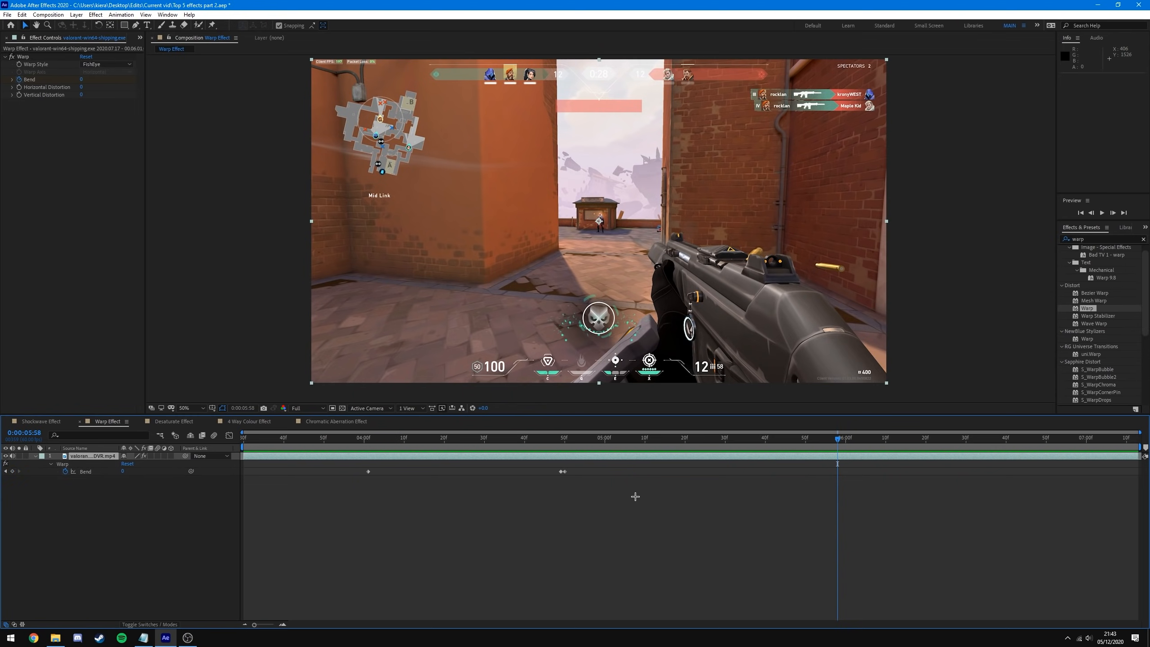
- Drag the early Bend keyframe later, closer to the 0:00:04:50 peak
{"action": "mouse_move", "coordinate": [587, 437]}
{"action": "left_mouse_down"}
{"action": "mouse_move", "coordinate": [560, 439]}
{"action": "mouse_move", "coordinate": [570, 473]}
{"action": "mouse_move", "coordinate": [557, 476]}
{"action": "mouse_move", "coordinate": [569, 471]}
{"action": "mouse_move", "coordinate": [565, 438]}
{"action": "left_mouse_up"}
{"action": "left_click", "coordinate": [588, 473]}
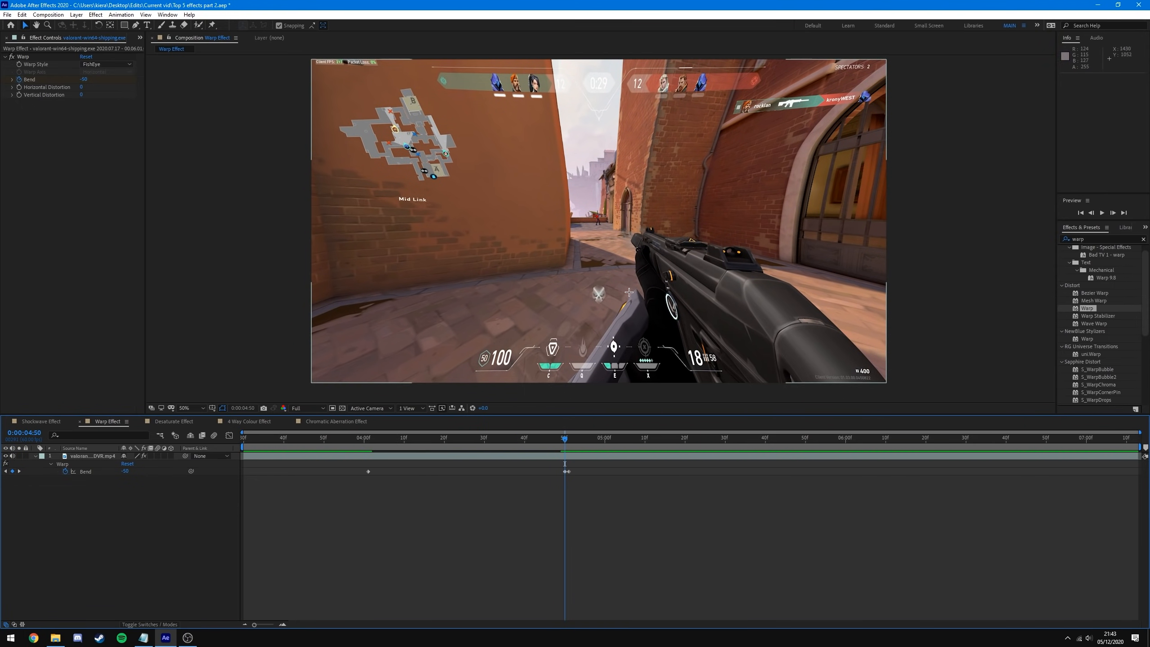
{"action": "left_click_drag", "start_coordinate": [372, 472], "coordinate": [562, 508]}
{"action": "scroll", "coordinate": [563, 508], "scroll_direction": "up", "scroll_amount": 3}
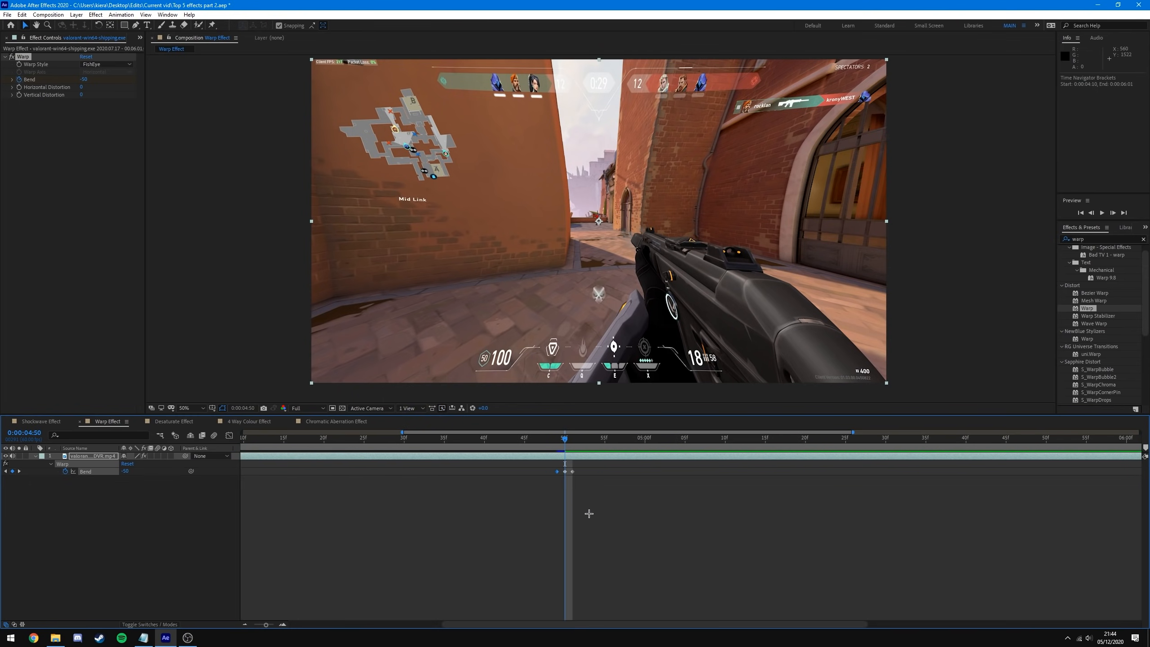
- Move the last Bend keyframe out to about 0:00:05:56 and preview the easing warp from 0:00:03:30
{"action": "left_click", "coordinate": [553, 439]}
{"action": "left_click_drag", "start_coordinate": [550, 439], "coordinate": [837, 472]}
{"action": "scroll", "coordinate": [612, 528], "scroll_direction": "down", "scroll_amount": 3}
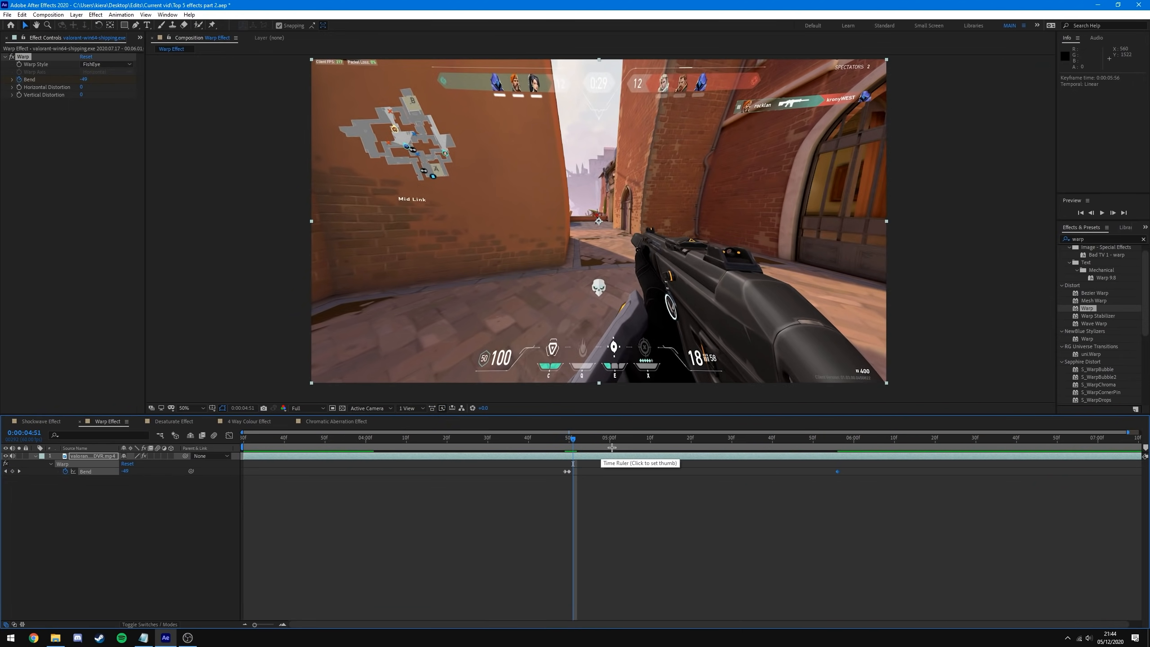
{"action": "left_click_drag", "start_coordinate": [579, 433], "coordinate": [688, 486]}
{"action": "key", "text": "space"}
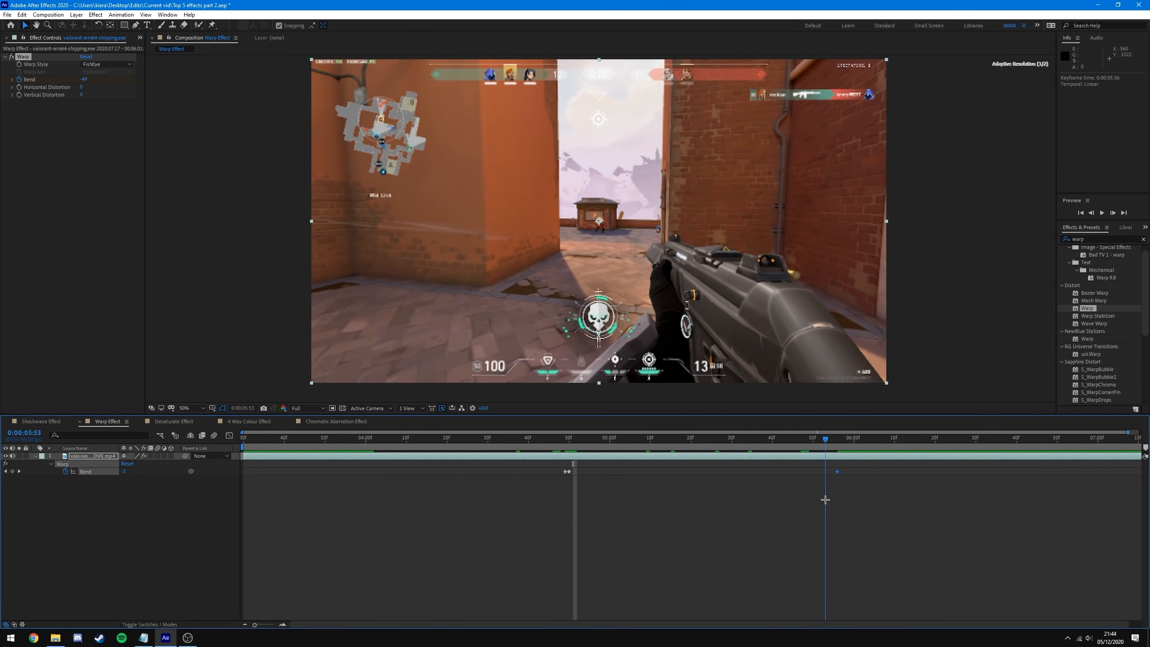
{"action": "left_click_drag", "start_coordinate": [811, 509], "coordinate": [241, 584]}
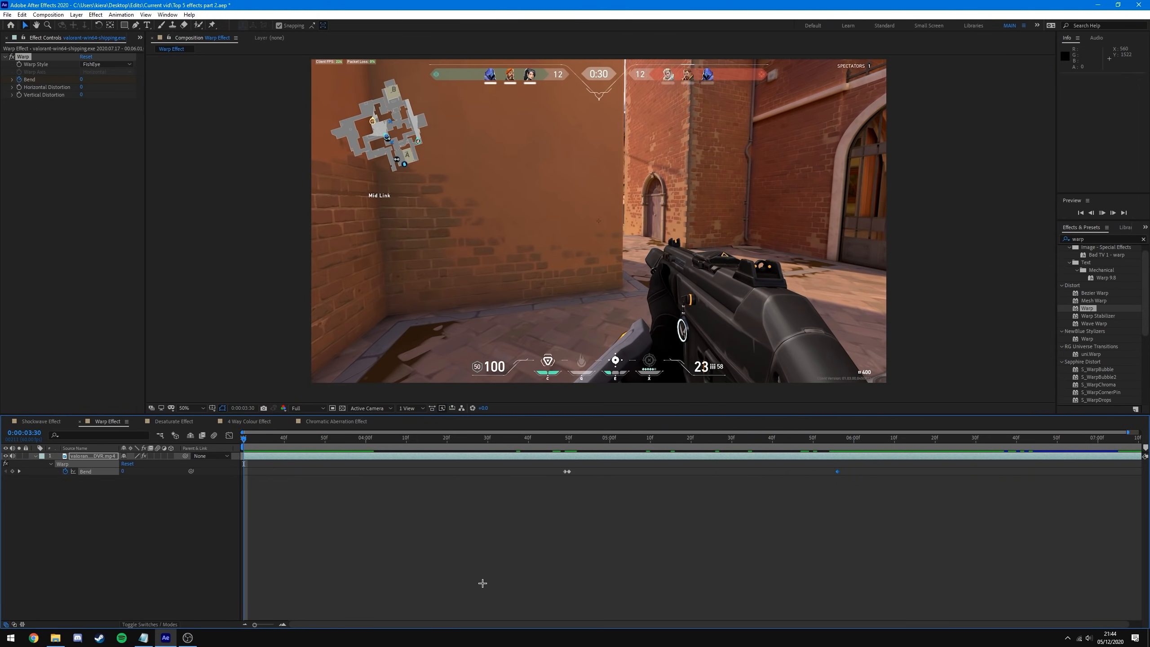
{"action": "key", "text": "space"}
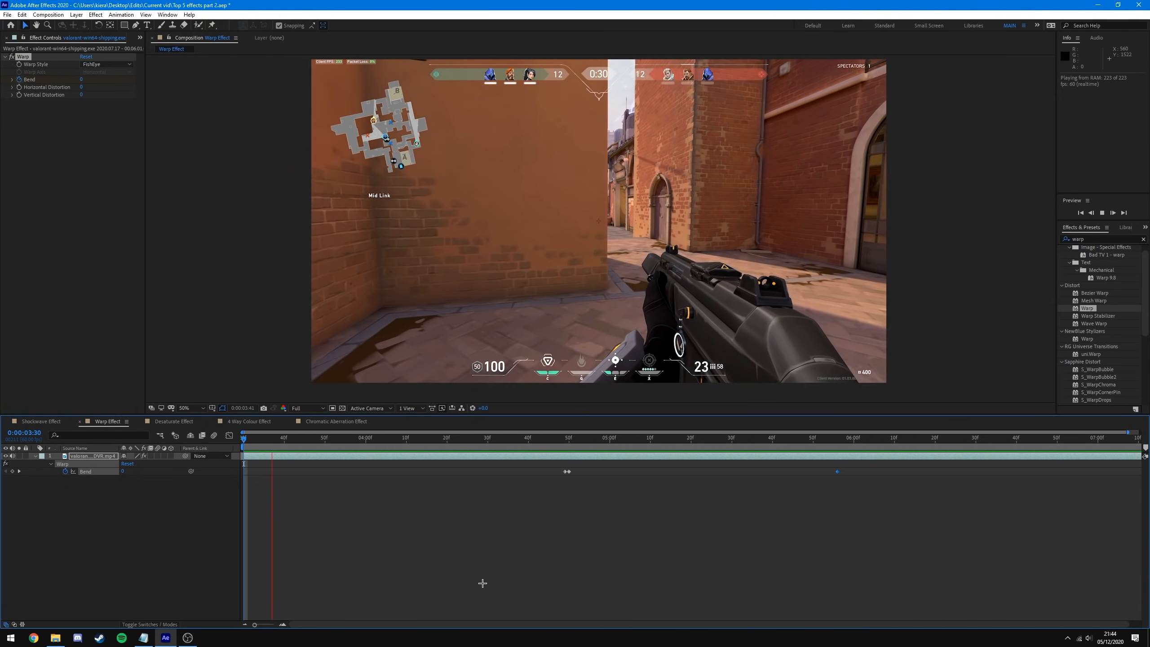
{"action": "key", "text": "space"}
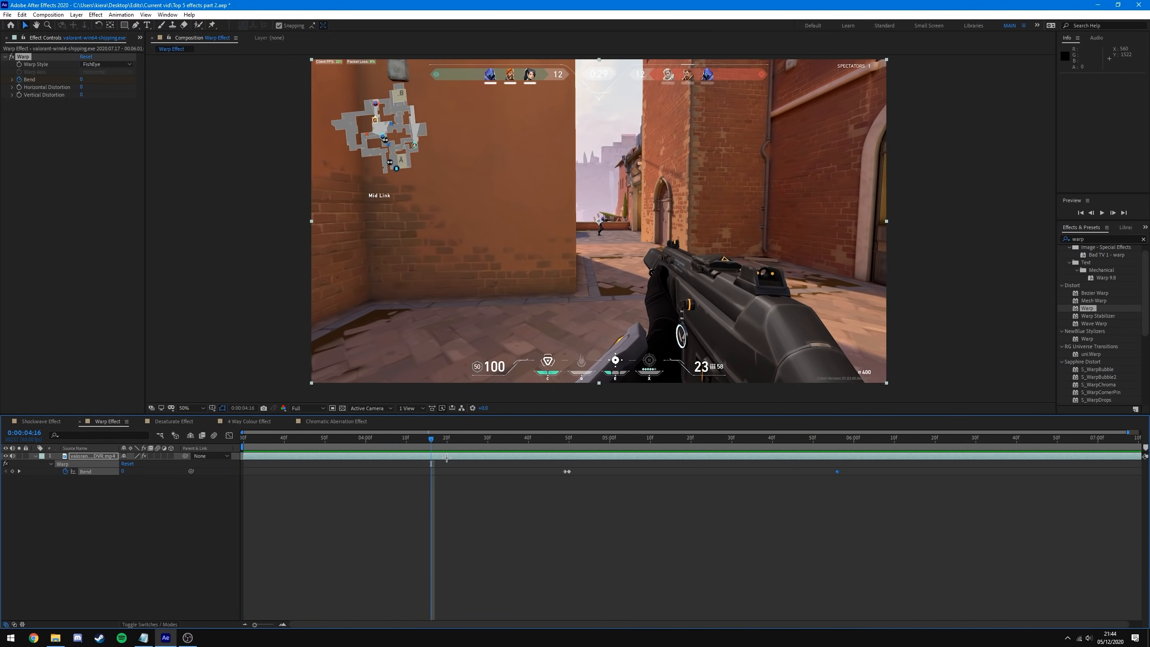
{"action": "left_click_drag", "start_coordinate": [430, 439], "coordinate": [715, 471]}
- Try the Squeeze warp style, then return to FishEye and scrub through the pulse
{"action": "left_click", "coordinate": [130, 64]}
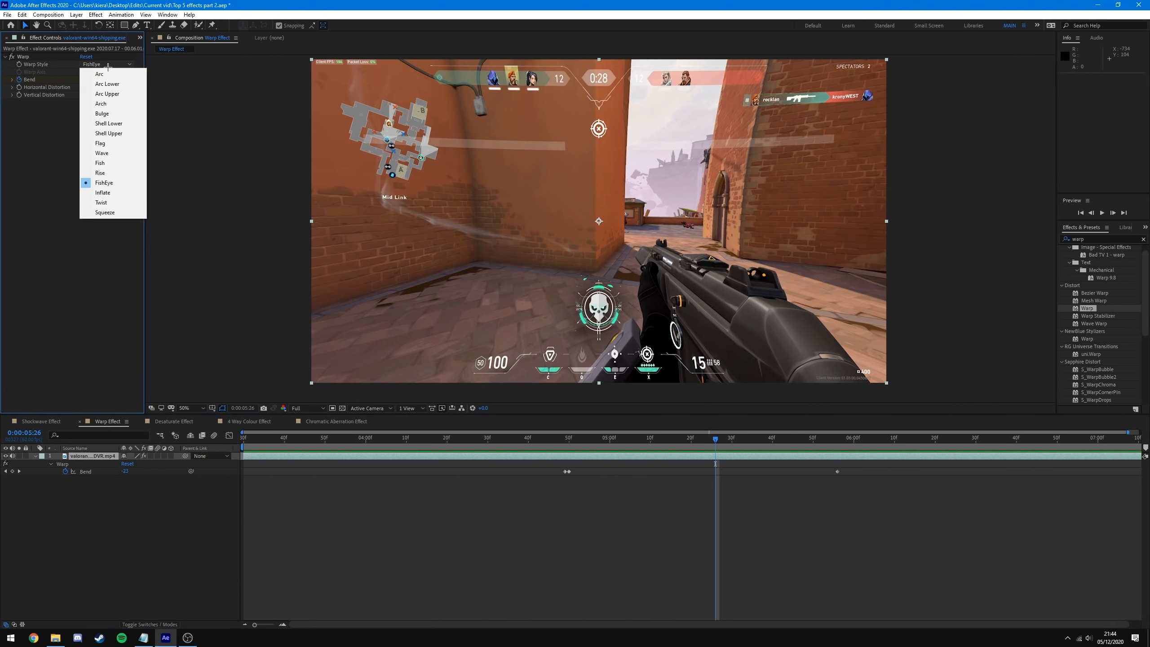
{"action": "left_click", "coordinate": [113, 213]}
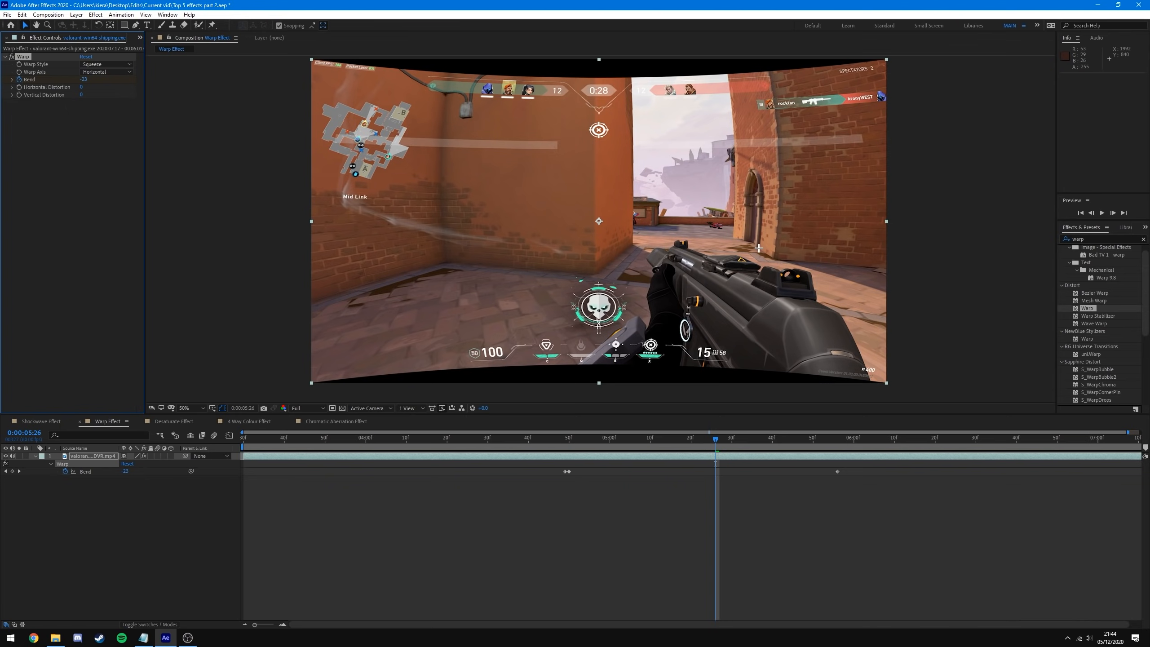
{"action": "left_click", "coordinate": [128, 64]}
{"action": "left_click", "coordinate": [104, 183]}
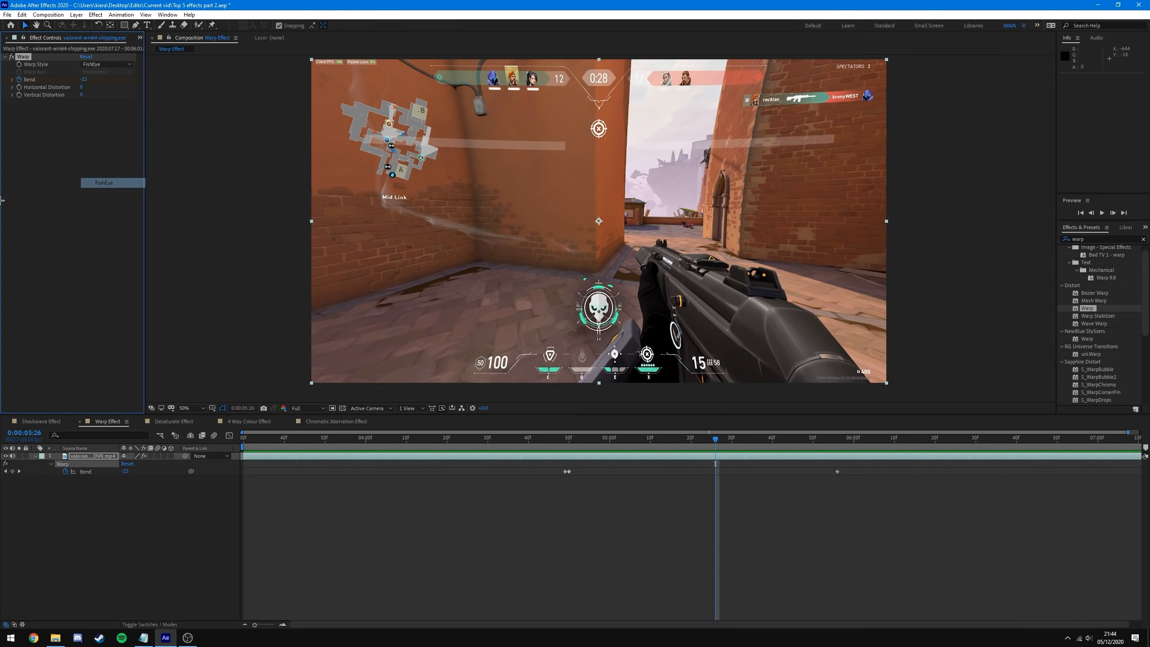
{"action": "left_click_drag", "start_coordinate": [715, 438], "coordinate": [499, 482]}
{"action": "left_click_drag", "start_coordinate": [507, 487], "coordinate": [634, 464]}
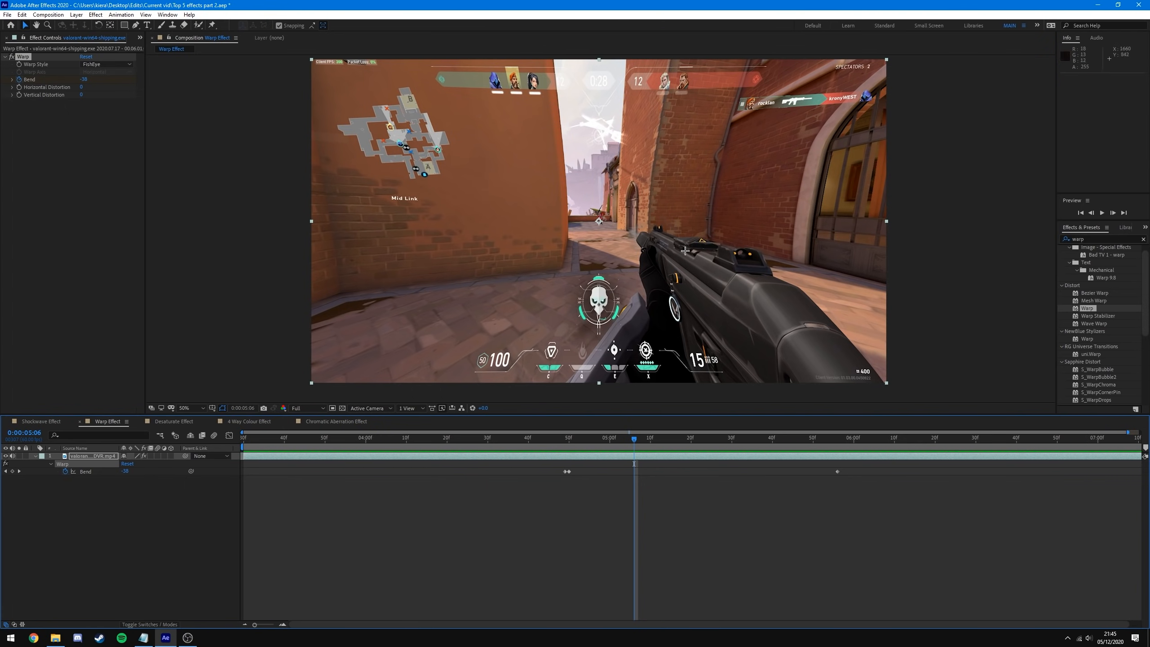
{"action": "left_click", "coordinate": [191, 296]}
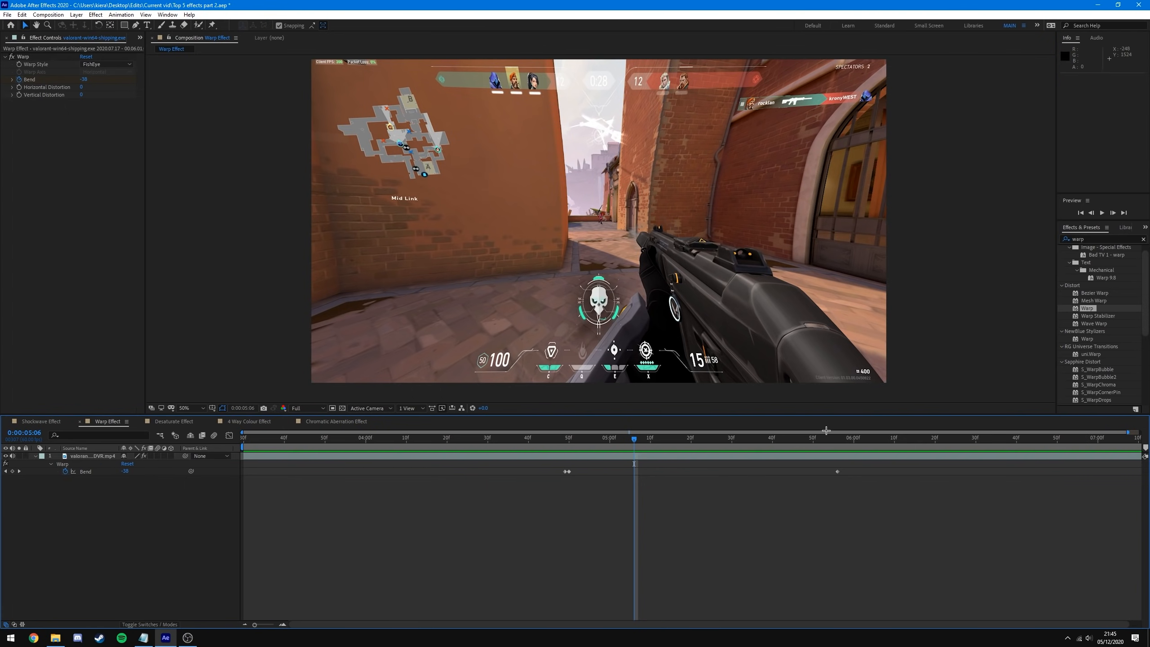
- In the Desaturate Effect comp, select the gameplay footage layer and bring up the FX Console search
{"action": "left_click", "coordinate": [175, 421]}
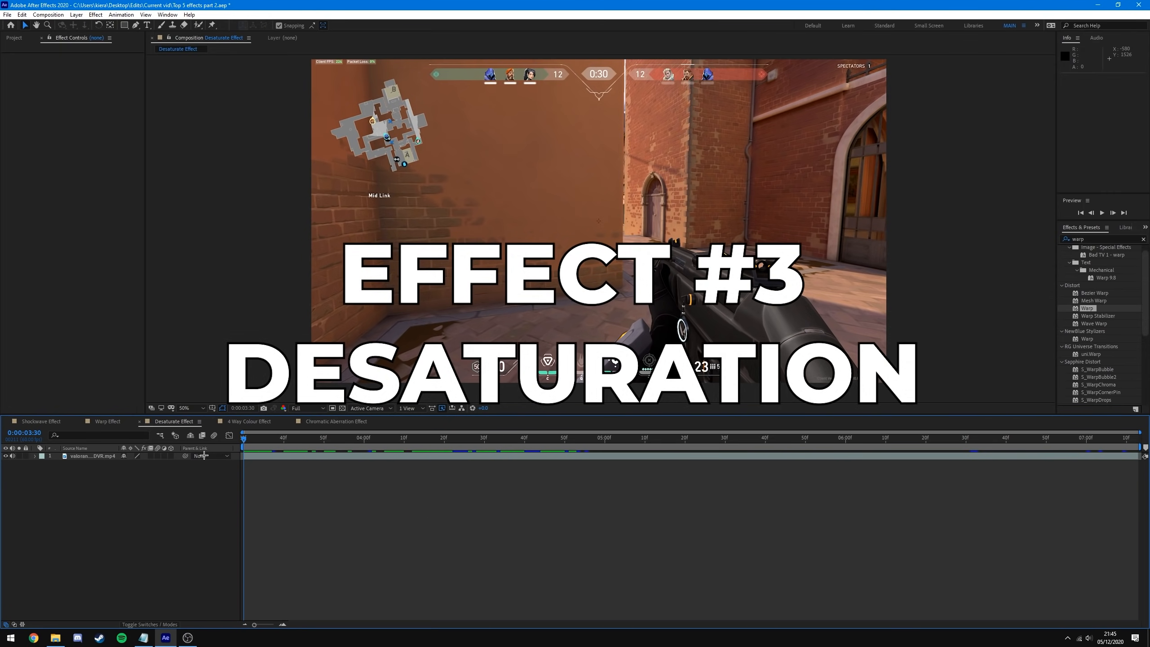
{"action": "left_click_drag", "start_coordinate": [244, 439], "coordinate": [563, 479]}
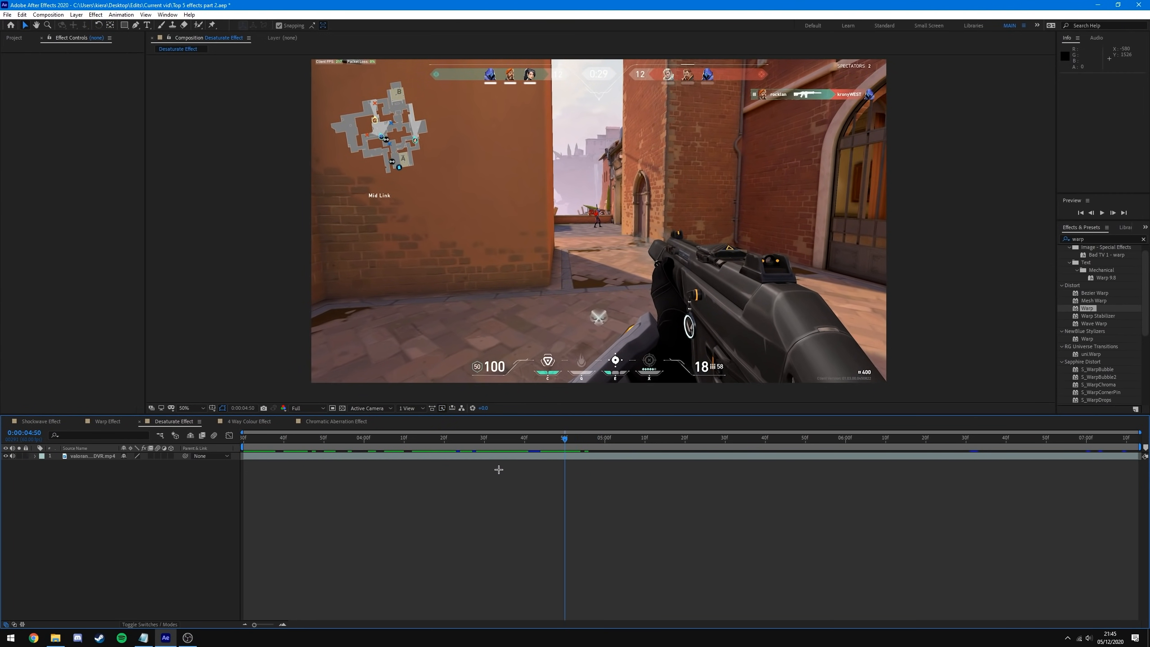
{"action": "left_click", "coordinate": [121, 455]}
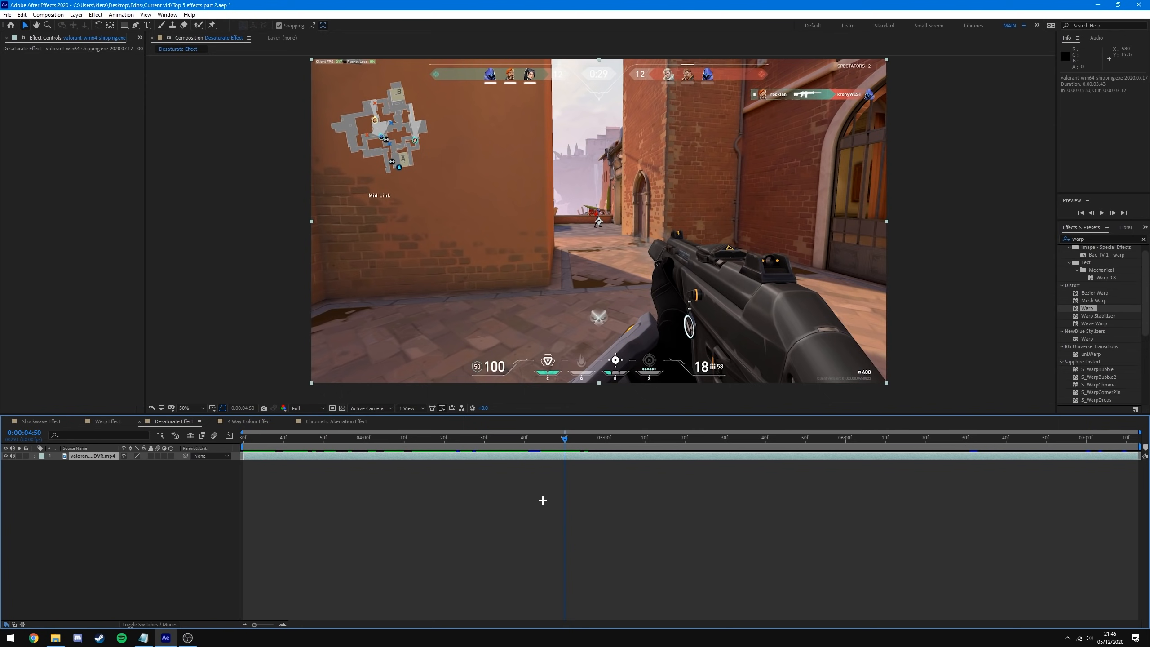
{"action": "key", "text": "ctrl+space"}
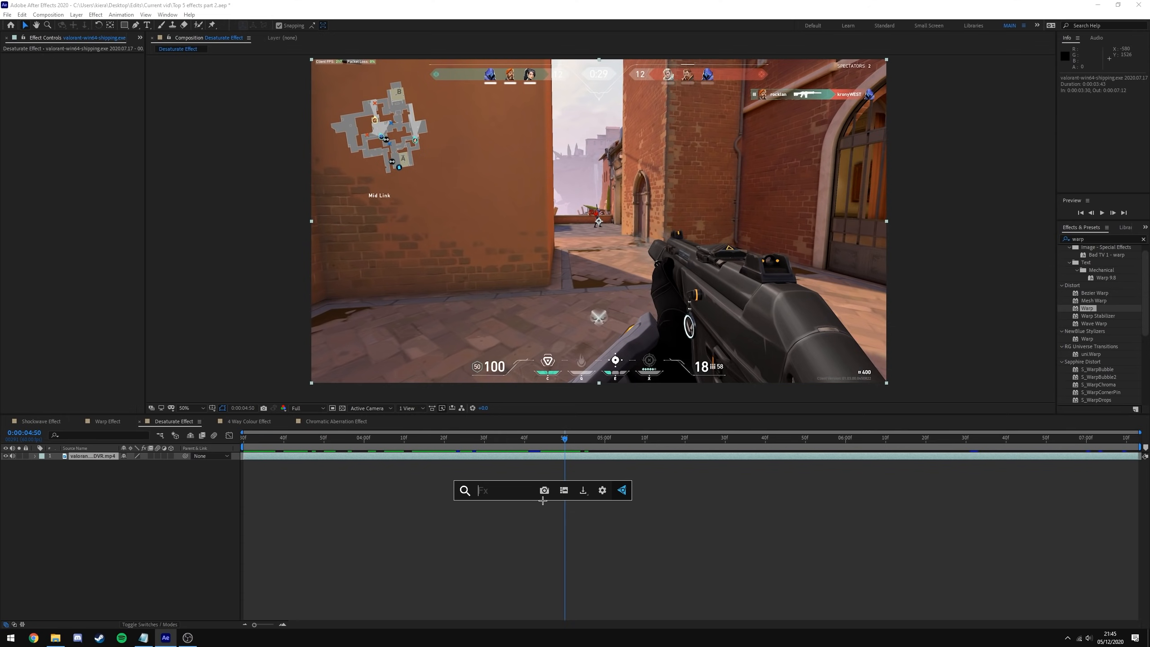
- Apply Hue/Saturation to the clip and set Master Saturation to -100 at 0:00:04:49
{"action": "type", "text": "hue"}
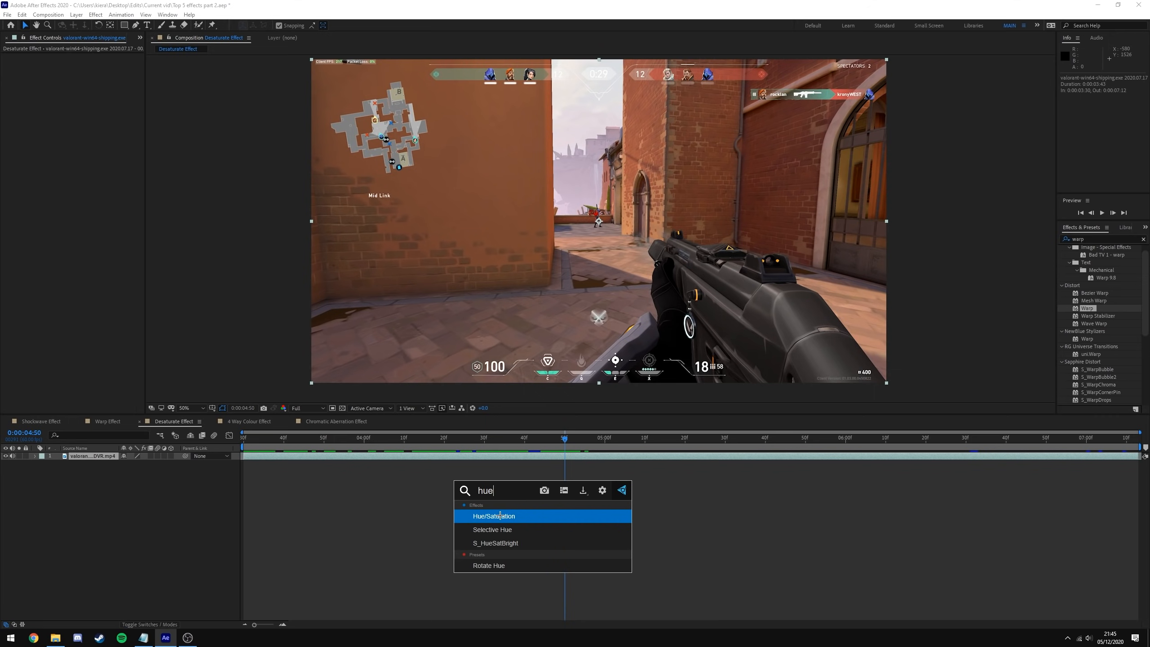
{"action": "left_click", "coordinate": [502, 515]}
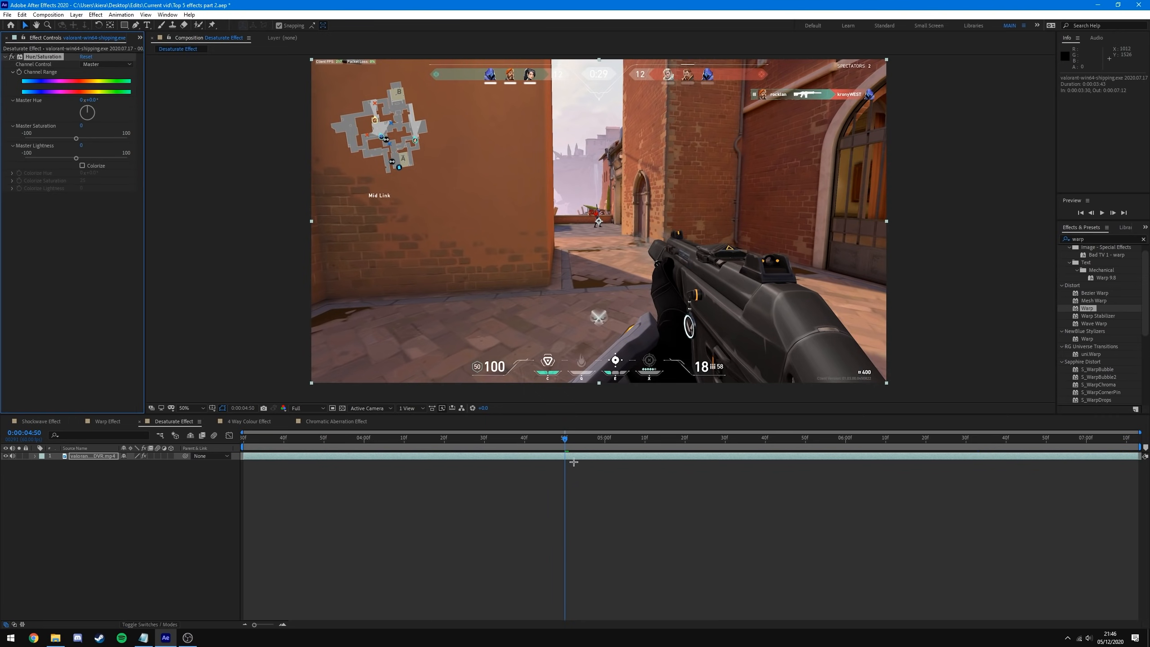
{"action": "left_click", "coordinate": [565, 438]}
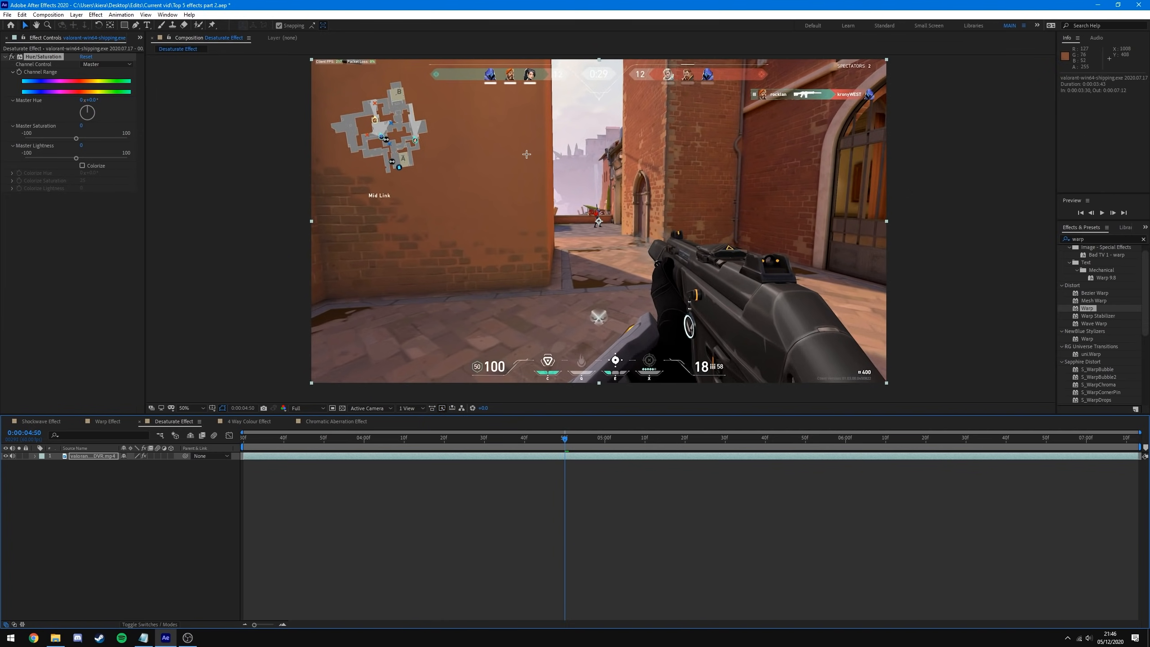
{"action": "left_click", "coordinate": [158, 67]}
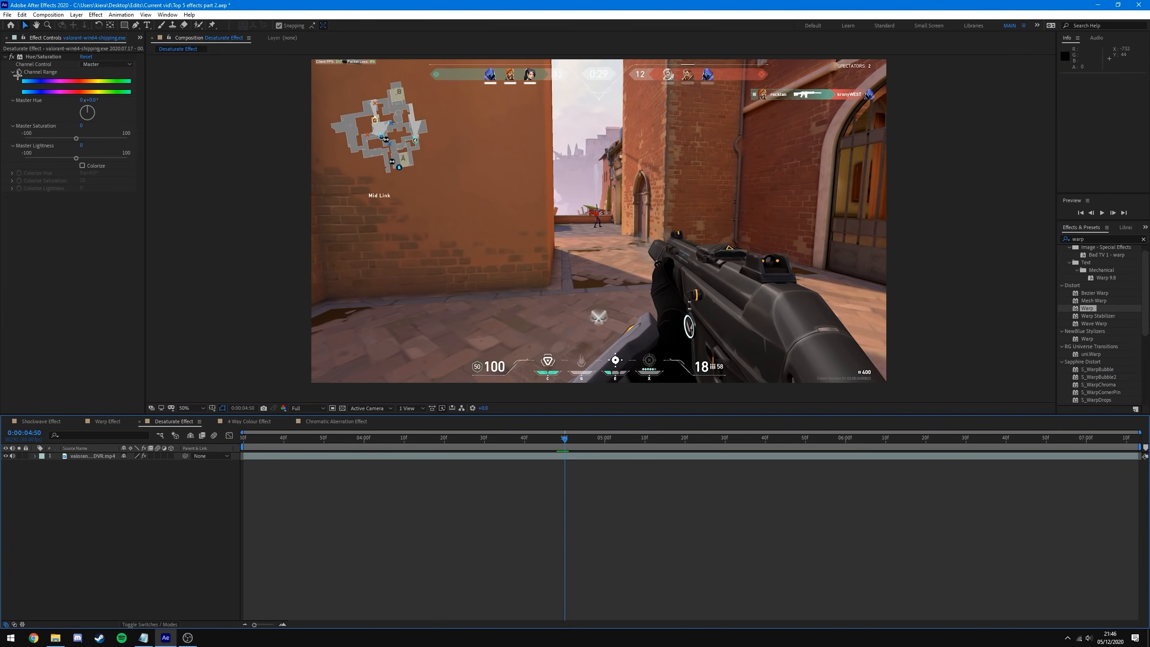
{"action": "left_click", "coordinate": [36, 138]}
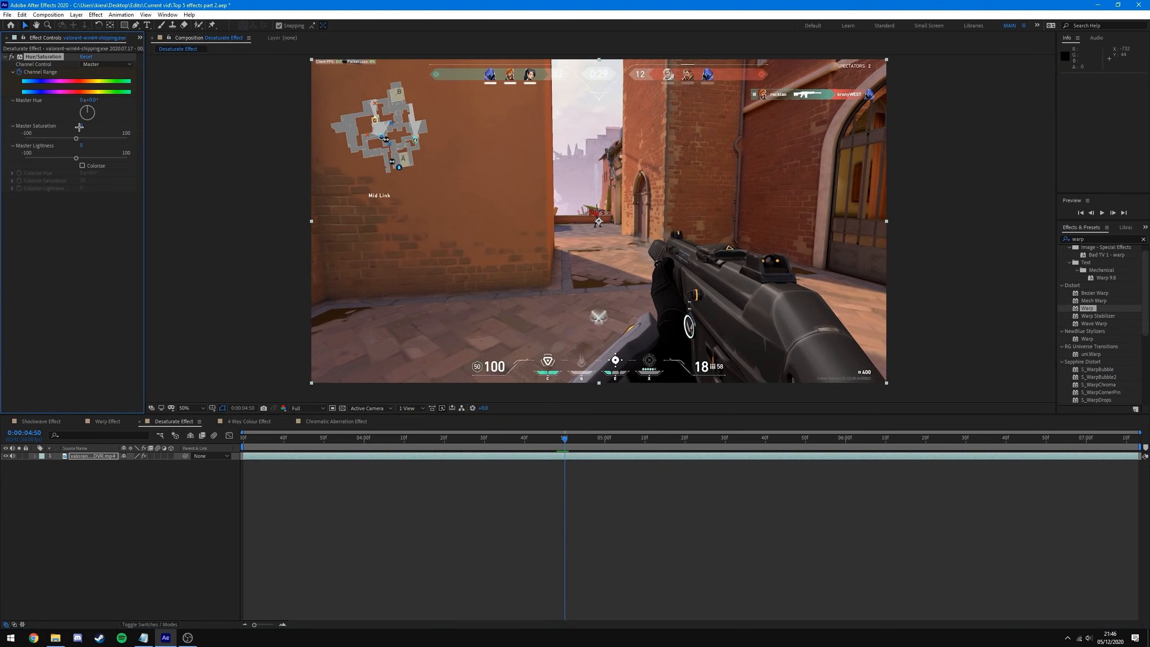
{"action": "left_click", "coordinate": [566, 440]}
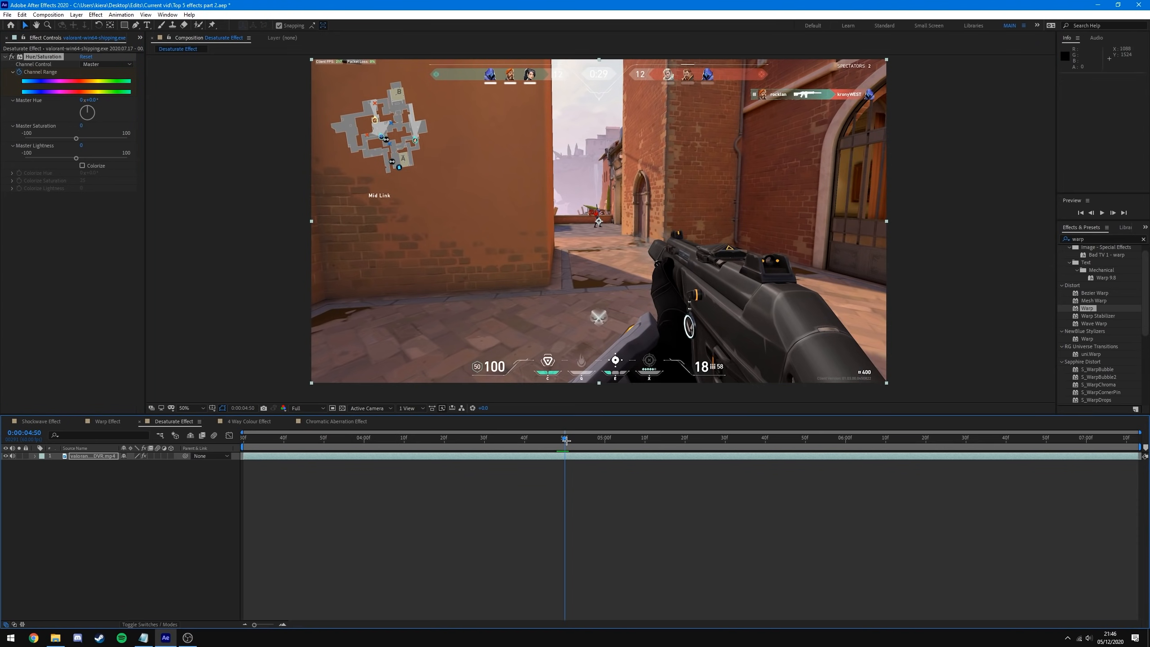
{"action": "left_click_drag", "start_coordinate": [565, 439], "coordinate": [561, 440]}
{"action": "left_click", "coordinate": [72, 139]}
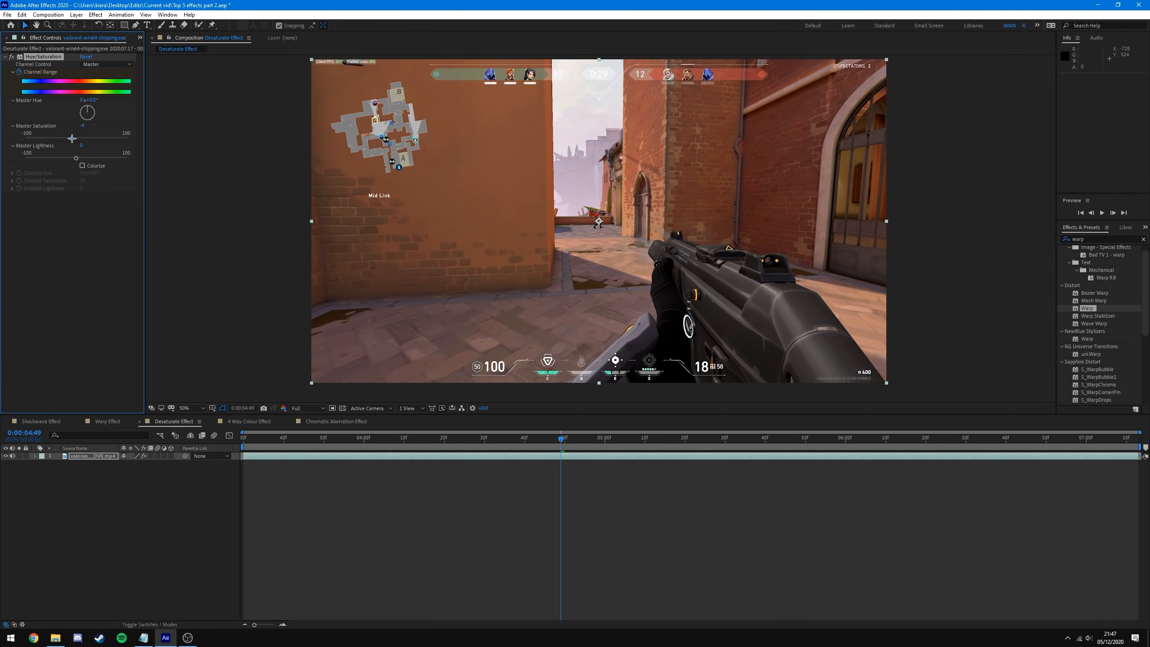
{"action": "left_click_drag", "start_coordinate": [72, 138], "coordinate": [2, 133]}
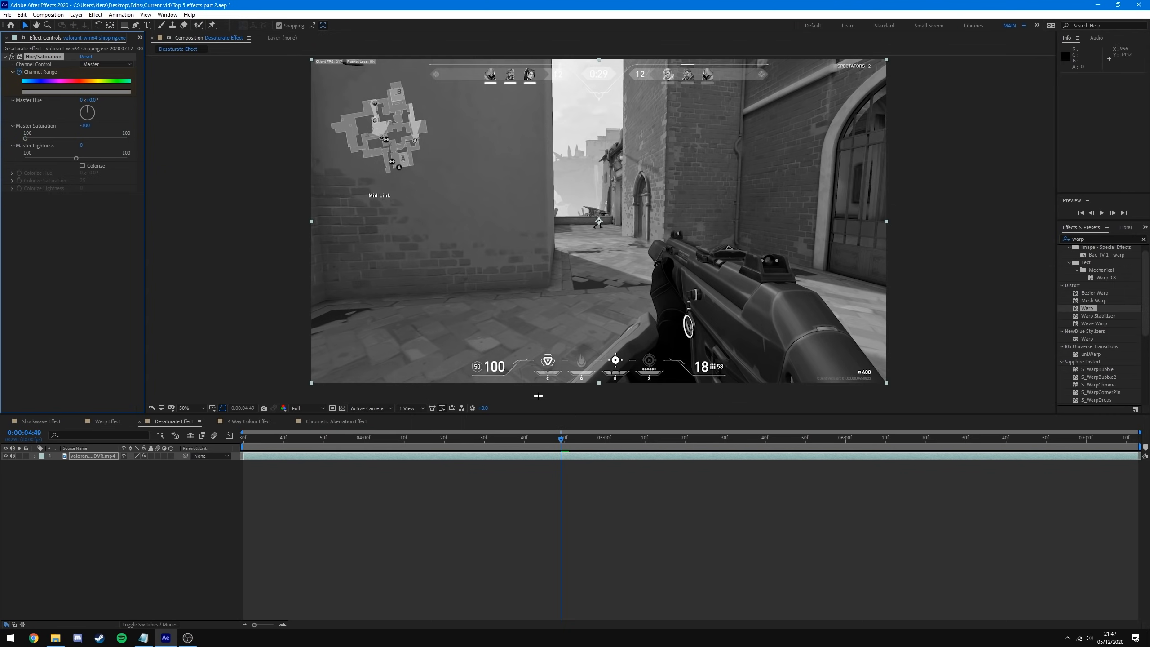
- Keyframe Master Saturation back to 0 at 0:00:04:50 and check the colour snap
{"action": "left_click", "coordinate": [572, 457]}
{"action": "key", "text": "u"}
{"action": "key", "text": "equal"}
{"action": "left_click_drag", "start_coordinate": [564, 438], "coordinate": [345, 417]}
{"action": "key", "text": "minus"}
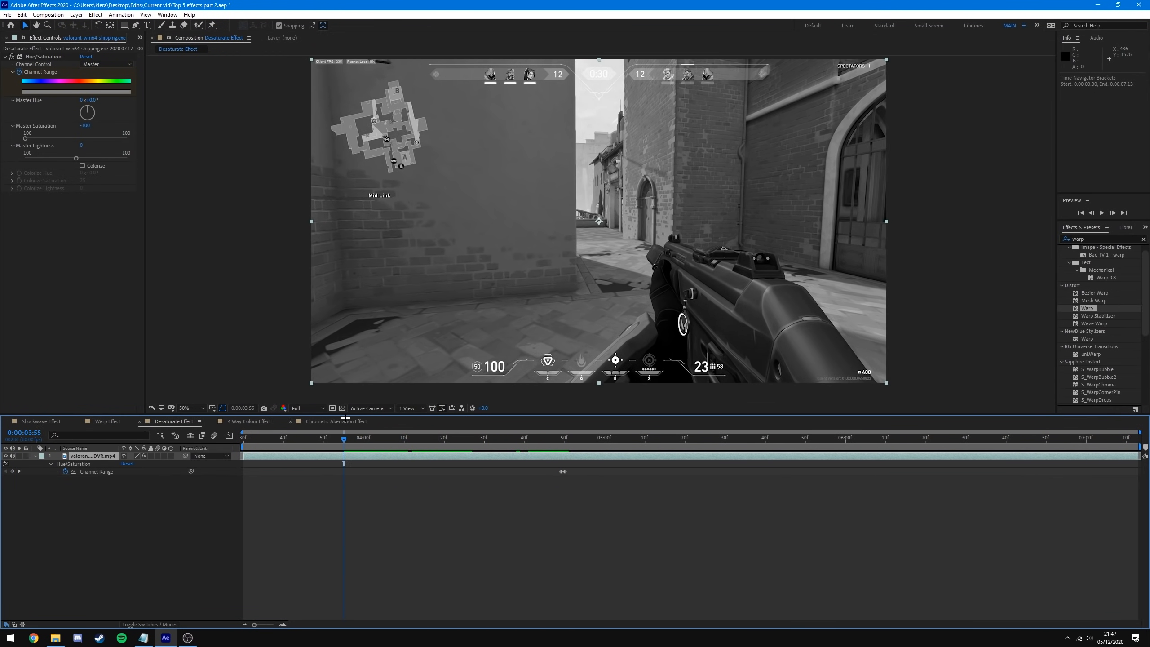
{"action": "left_click", "coordinate": [85, 125]}
{"action": "type", "text": "0"}
{"action": "key", "text": "Return"}
{"action": "left_click_drag", "start_coordinate": [343, 441], "coordinate": [568, 493]}
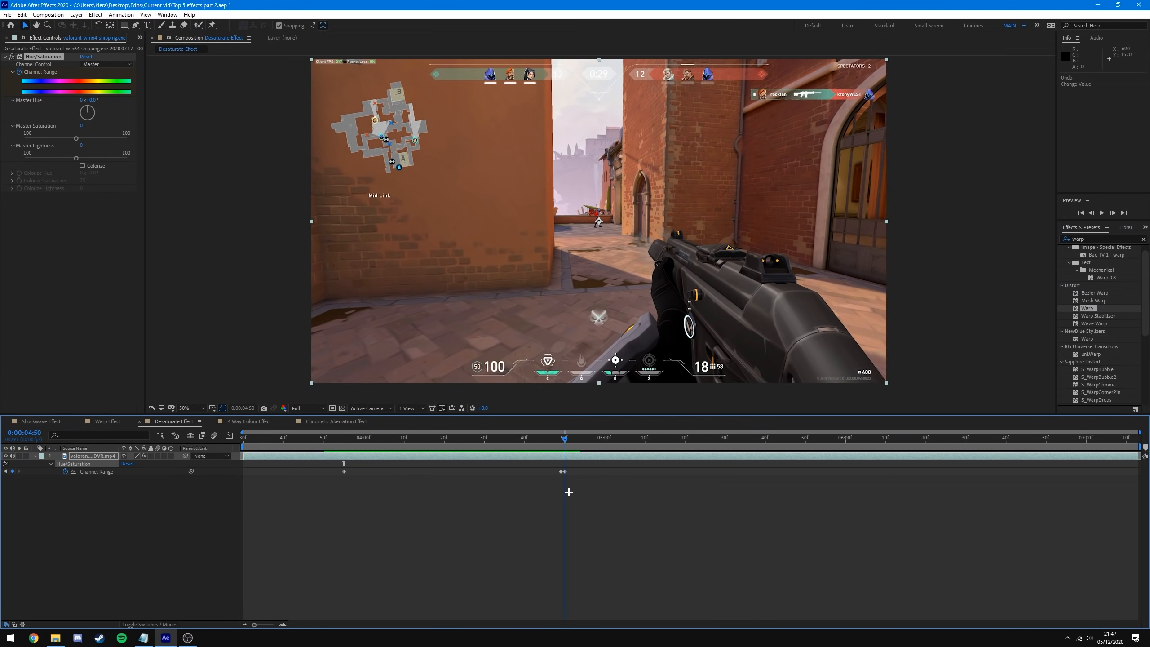
- Copy the three Bend keyframes from the Warp Effect comp, paste them onto the clip, and play back
{"action": "left_click", "coordinate": [107, 422]}
{"action": "left_click", "coordinate": [558, 527]}
{"action": "left_click_drag", "start_coordinate": [865, 465], "coordinate": [401, 512]}
{"action": "key", "text": "ctrl+c"}
{"action": "left_click", "coordinate": [174, 422]}
{"action": "left_click_drag", "start_coordinate": [566, 439], "coordinate": [565, 438]}
{"action": "key", "text": "ctrl+v"}
{"action": "left_click", "coordinate": [471, 512]}
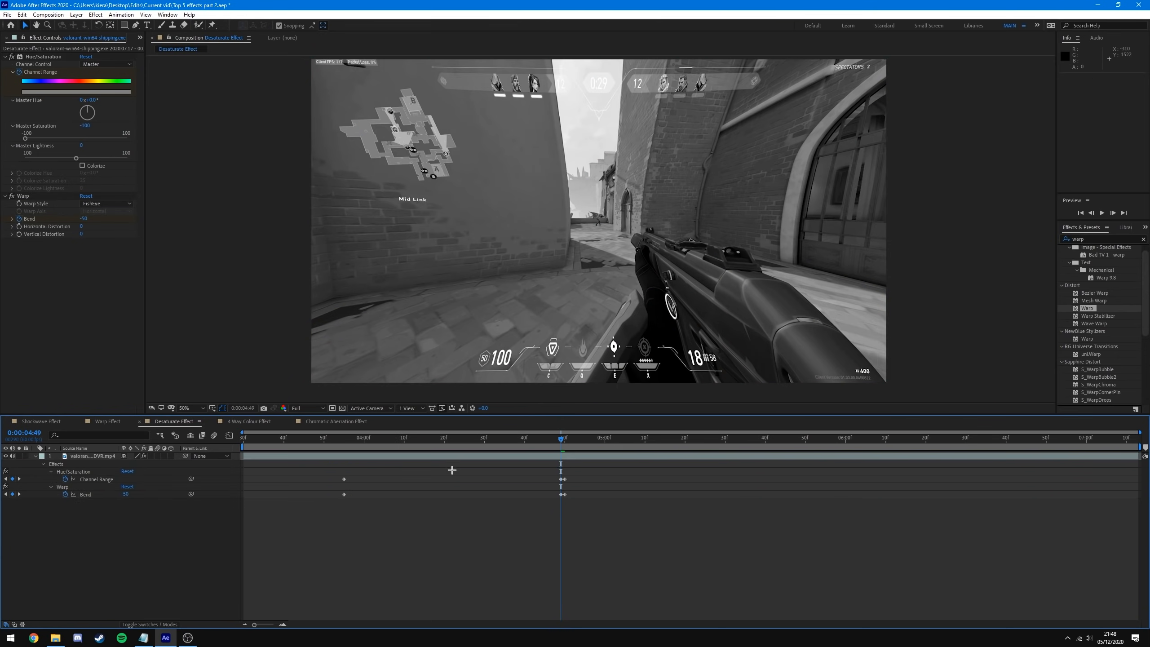
{"action": "left_click_drag", "start_coordinate": [417, 437], "coordinate": [244, 438]}
{"action": "key", "text": "space"}
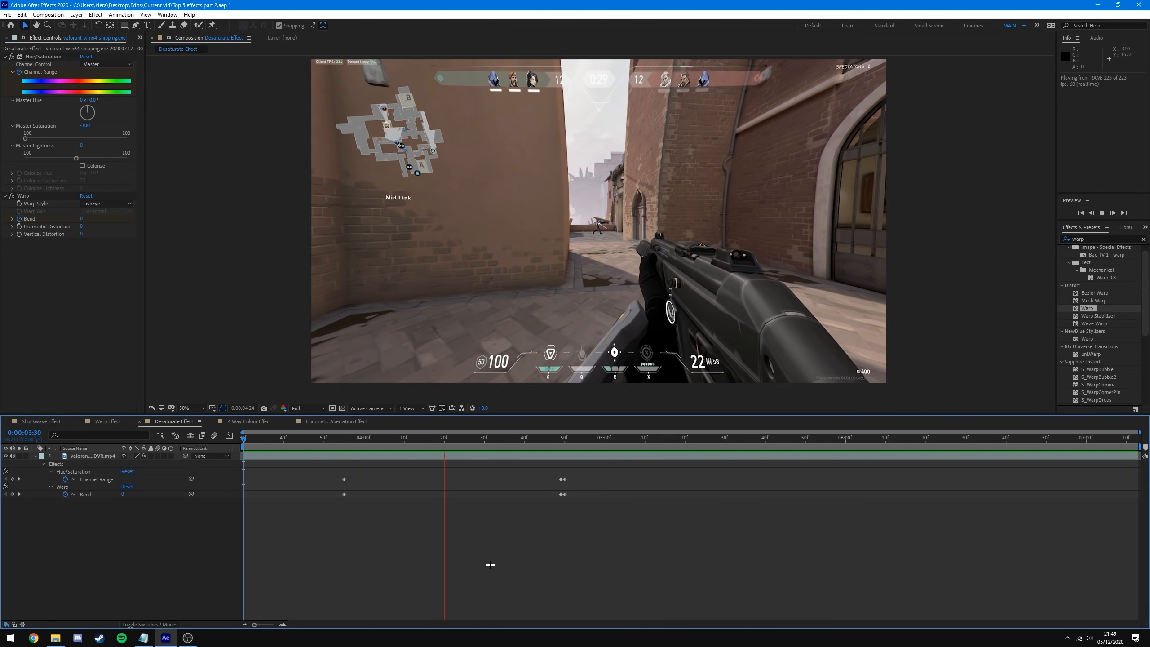
- Review the desaturate-and-warp result around 4:50, then switch to the 4 Way Colour Effect comp
{"action": "key", "text": "space"}
{"action": "left_click_drag", "start_coordinate": [538, 441], "coordinate": [586, 499]}
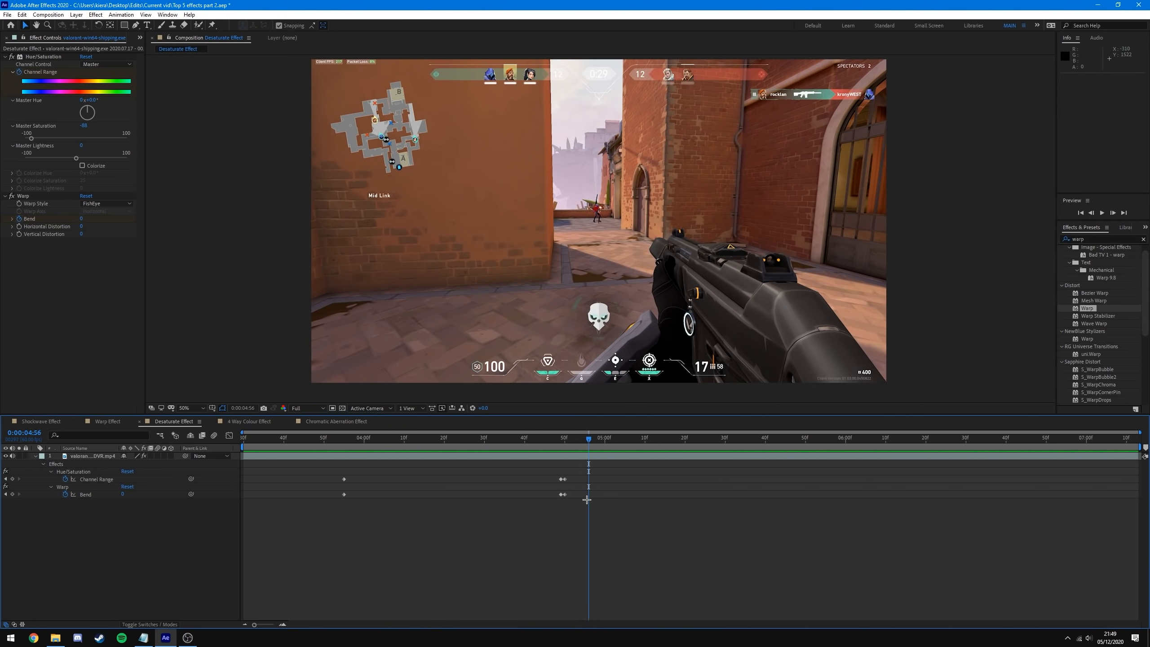
{"action": "left_click_drag", "start_coordinate": [587, 440], "coordinate": [611, 443]}
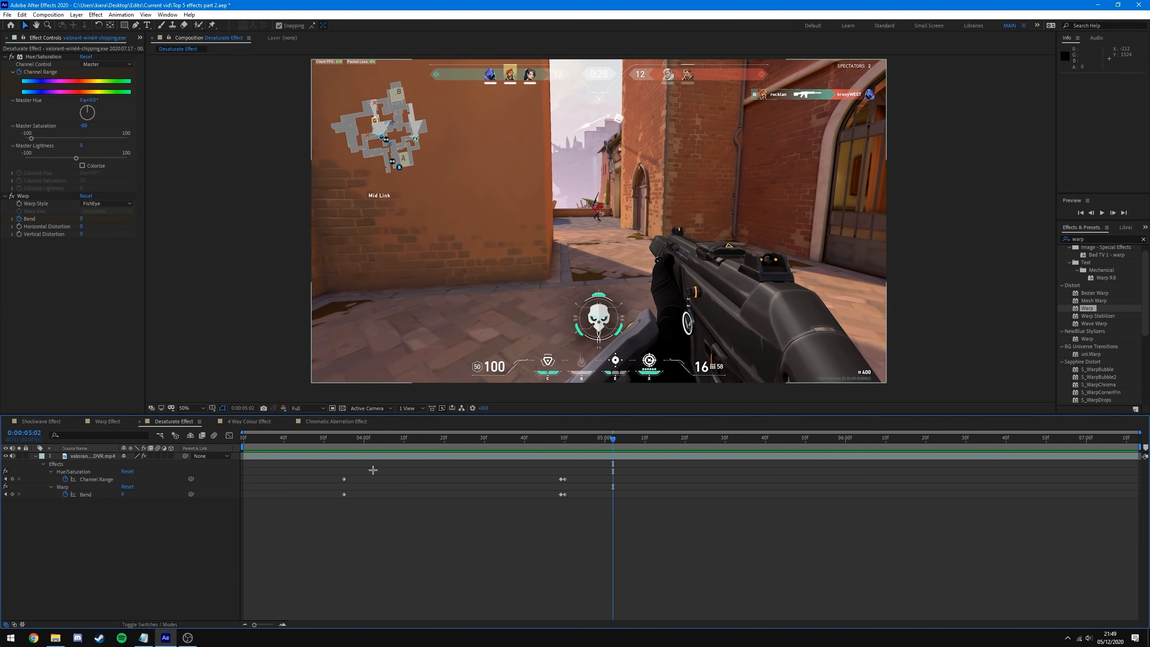
{"action": "left_click", "coordinate": [245, 421]}
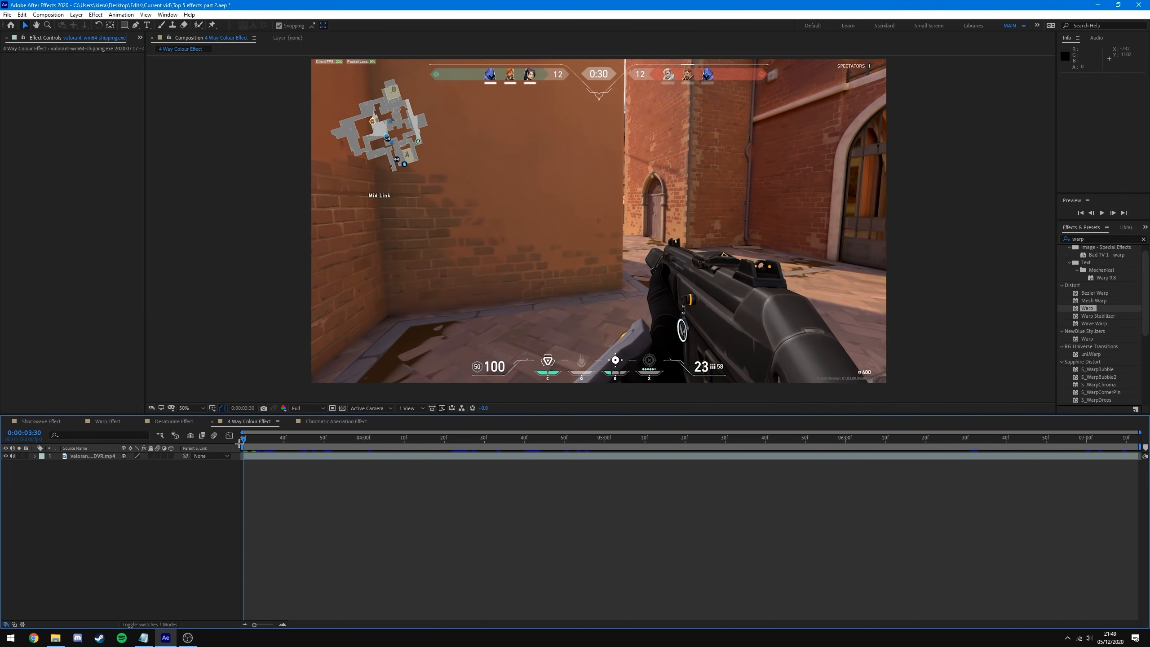
- Preview the clip and add a new adjustment layer above the footage
{"action": "key", "text": "space"}
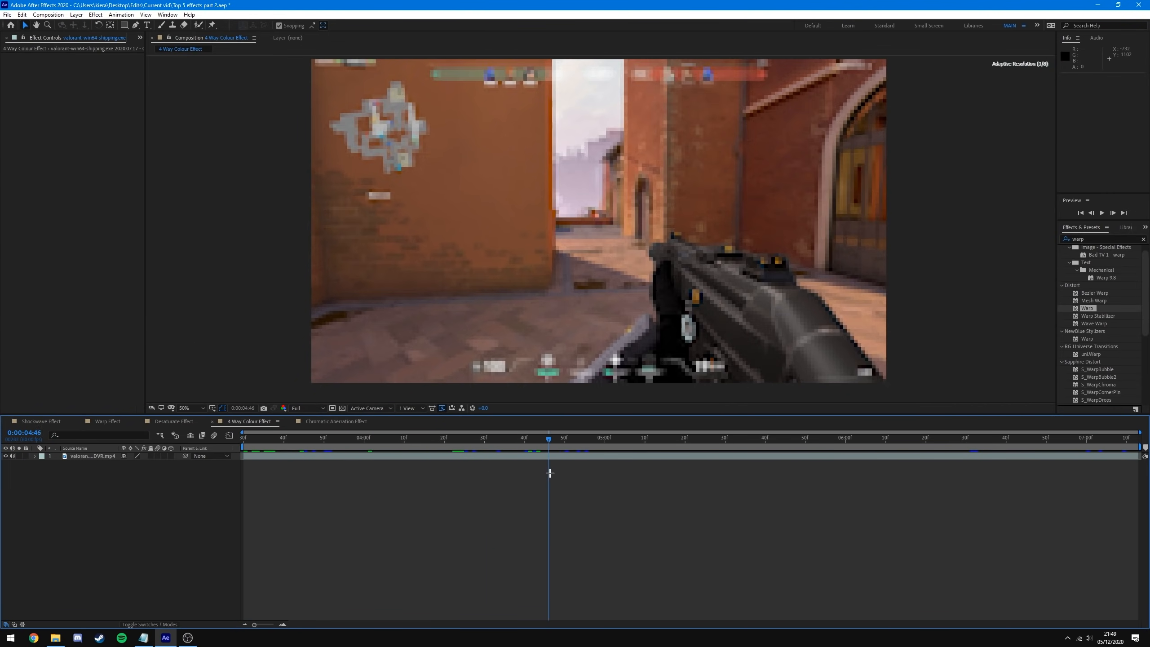
{"action": "key", "text": "space"}
{"action": "right_click", "coordinate": [116, 493]}
{"action": "mouse_move", "coordinate": [136, 498]}
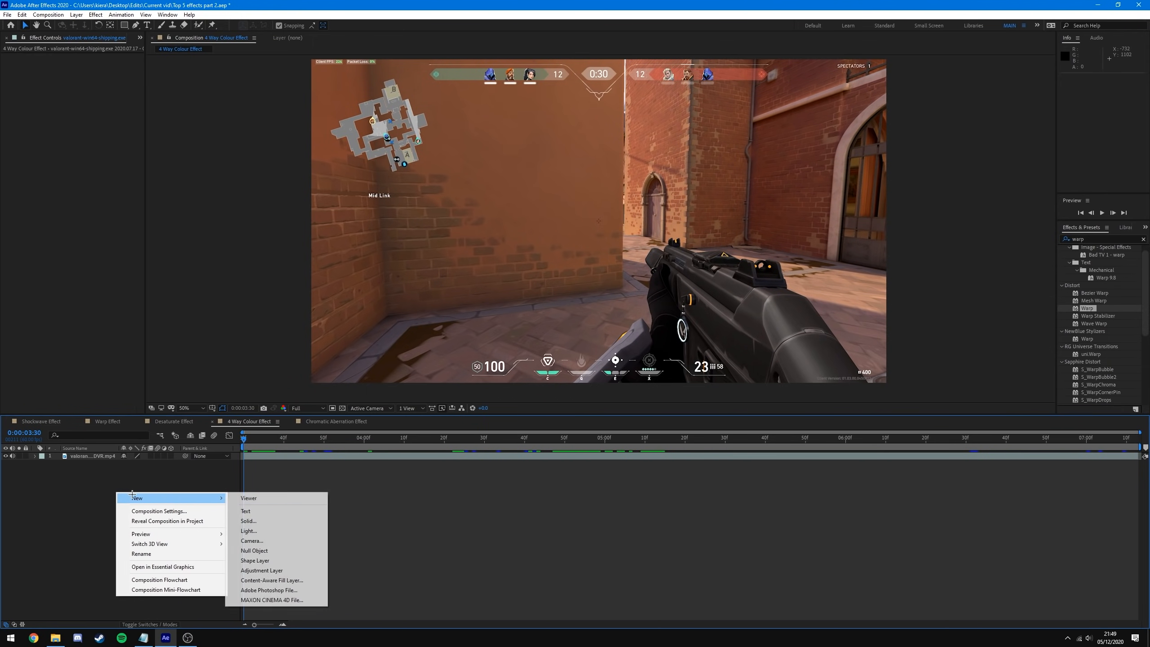
{"action": "left_click", "coordinate": [280, 570]}
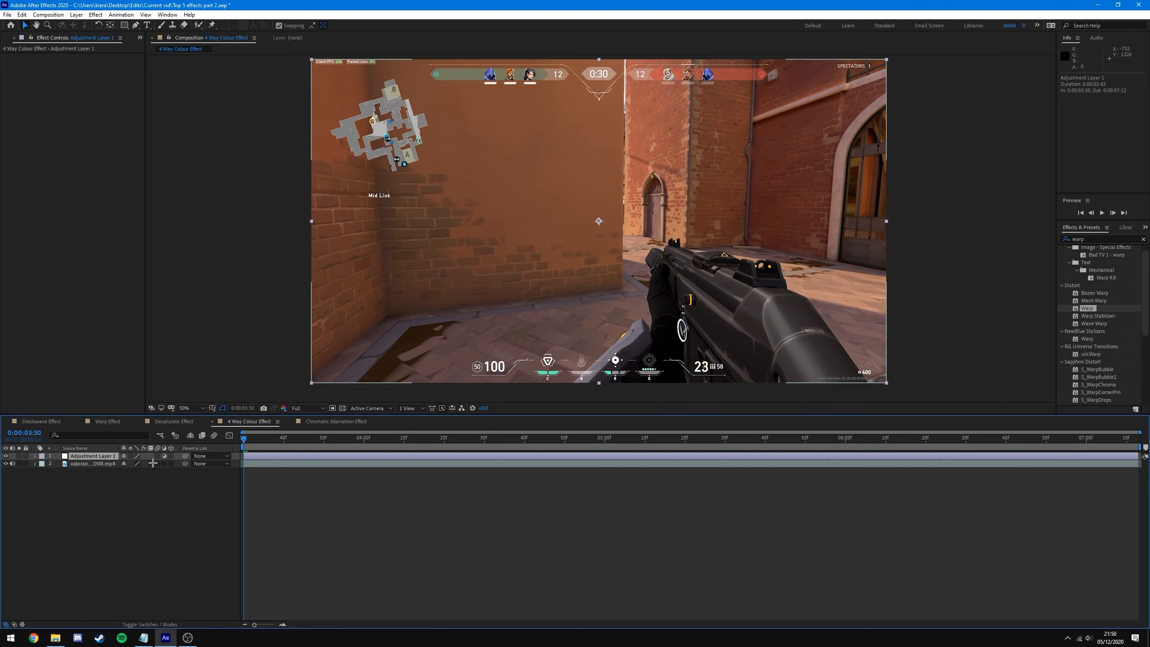
- Apply 4-Color Gradient to the adjustment layer by searching '4' in FX Console
{"action": "key", "text": "ctrl+space"}
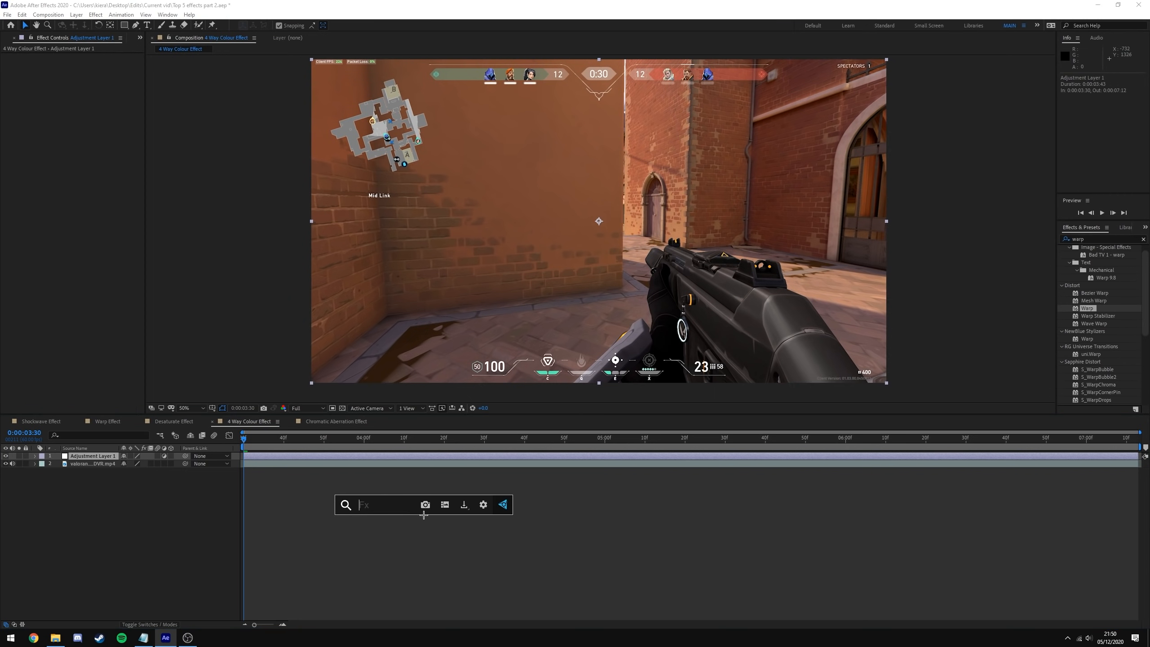
{"action": "type", "text": "4"}
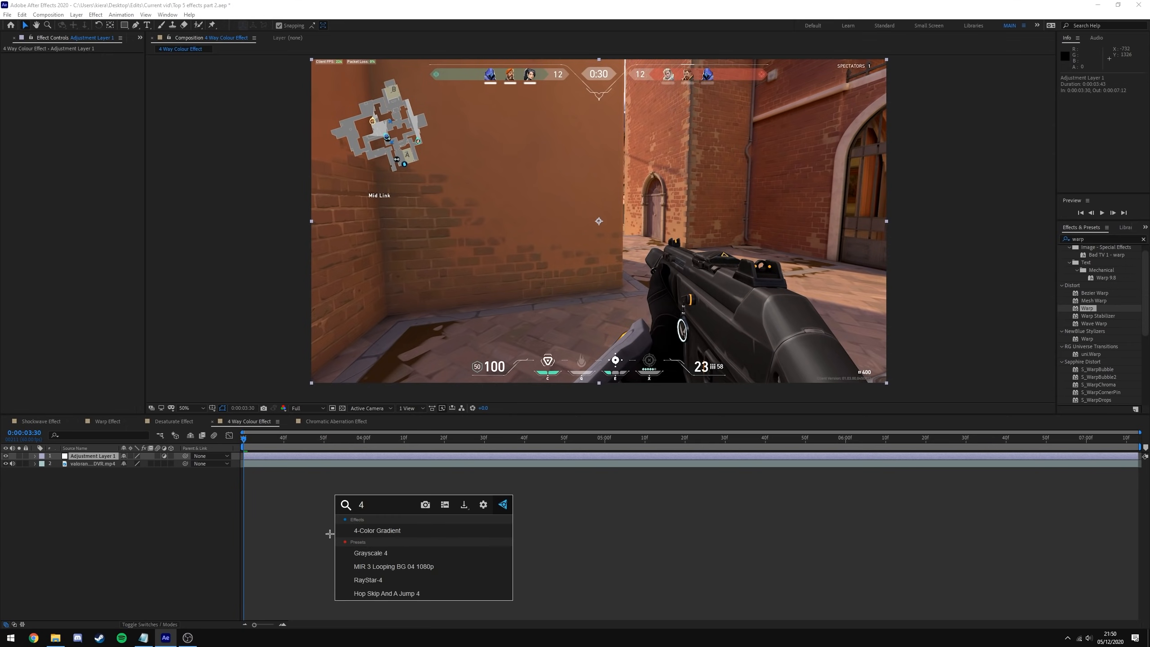
{"action": "left_click", "coordinate": [367, 530]}
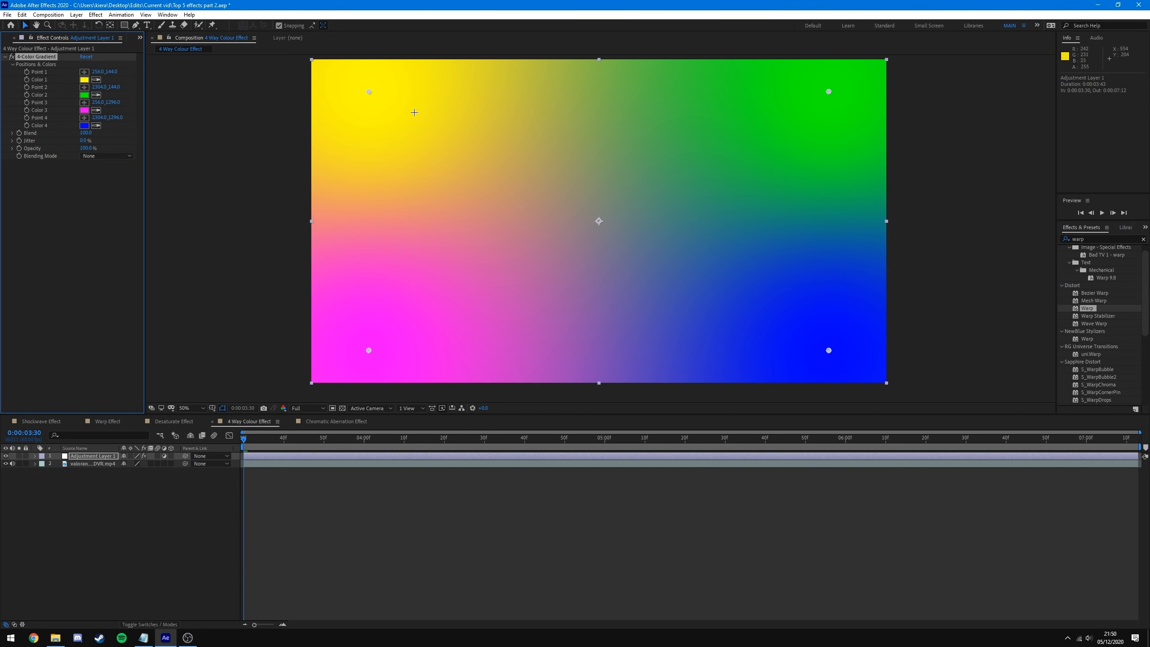
- Try Screen and Hue blending for the 4-Color Gradient, settle on Overlay, and scrub the tinted footage
{"action": "left_click", "coordinate": [106, 156]}
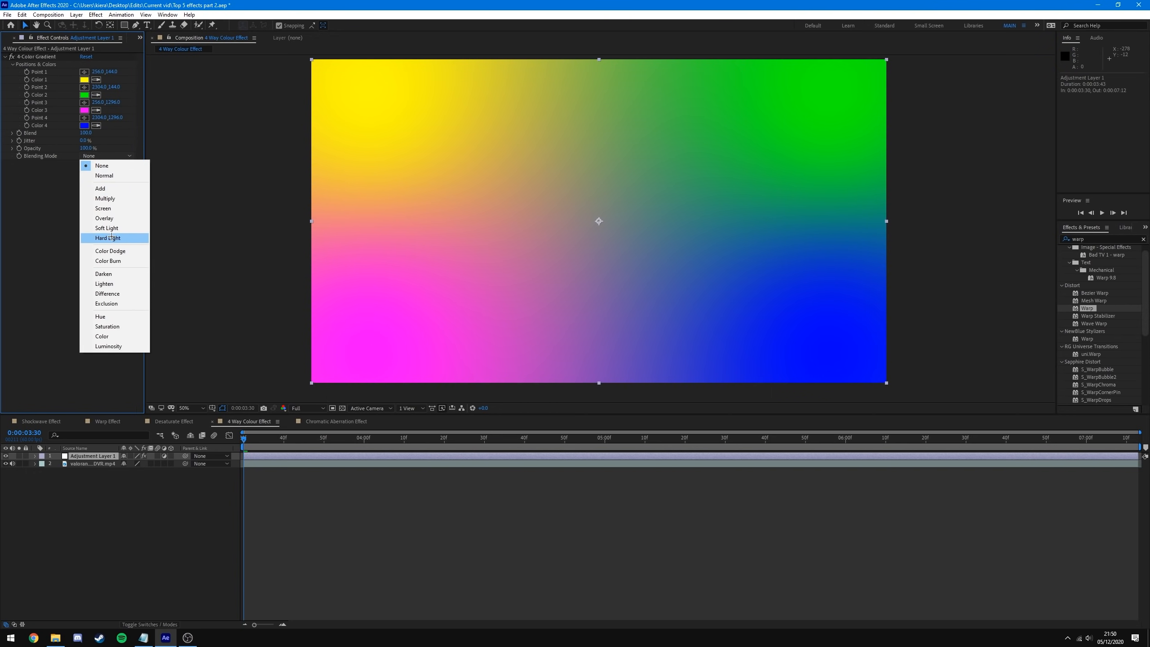
{"action": "left_click", "coordinate": [104, 218]}
{"action": "left_click", "coordinate": [107, 156]}
{"action": "left_click", "coordinate": [136, 209]}
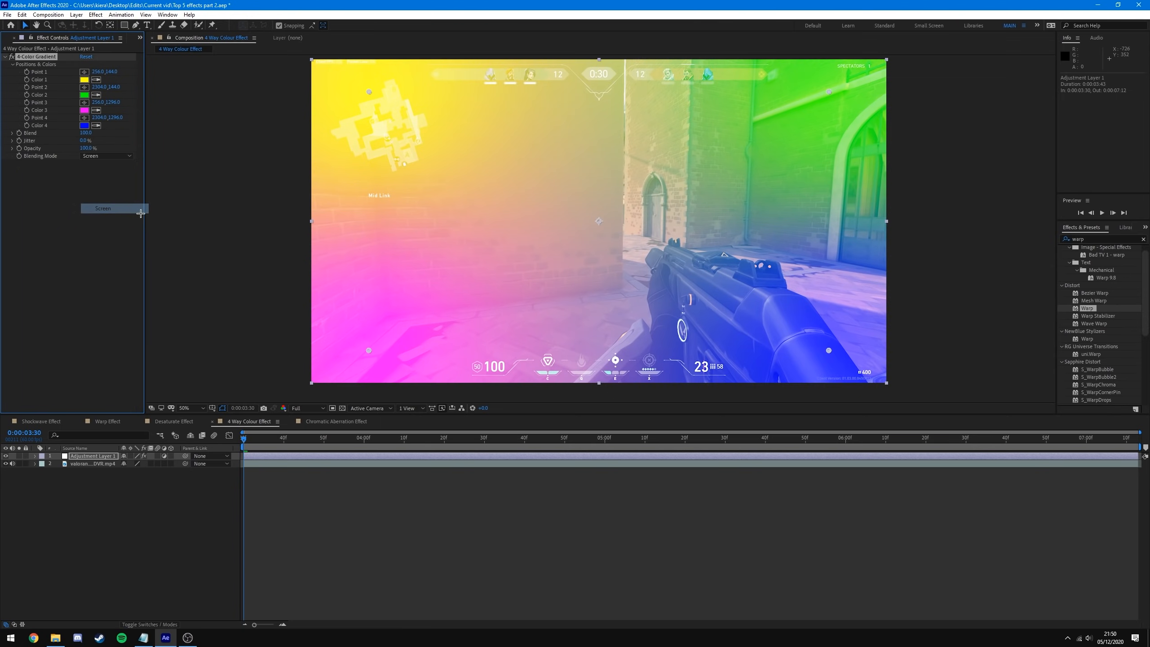
{"action": "left_click", "coordinate": [106, 155]}
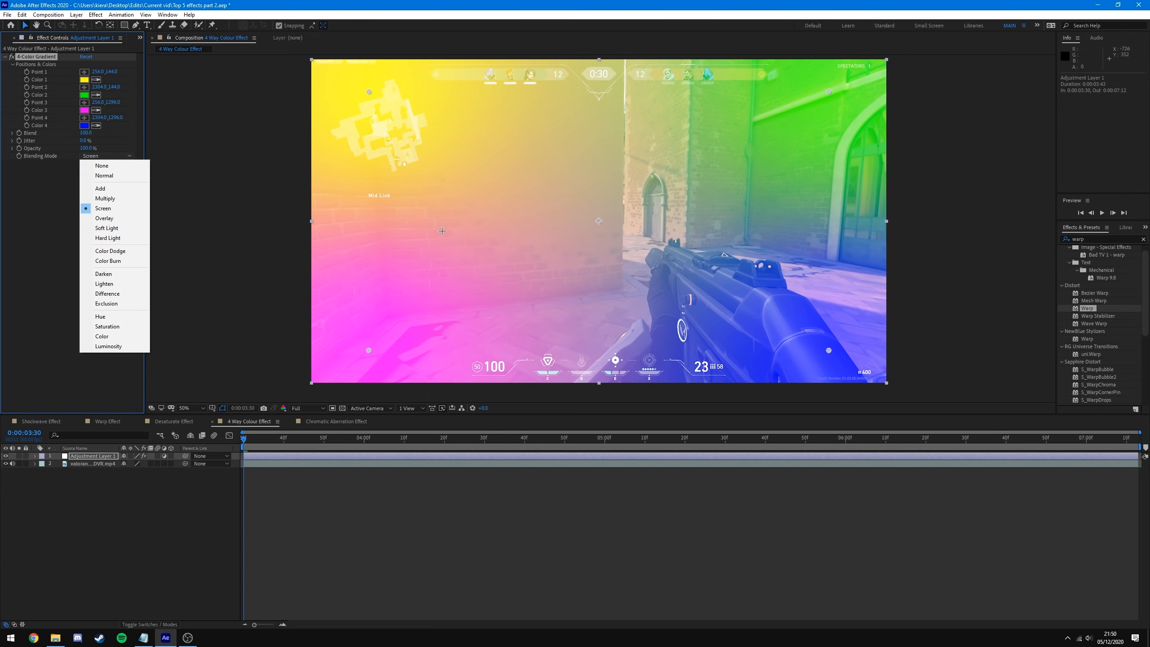
{"action": "left_click", "coordinate": [113, 316]}
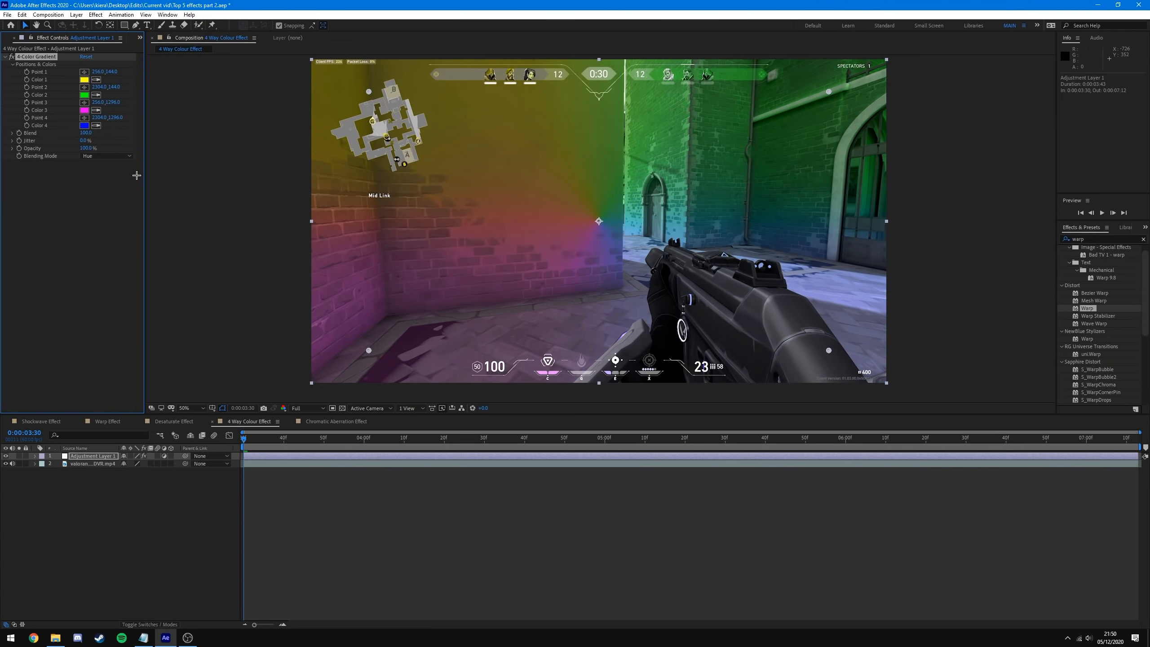
{"action": "left_click", "coordinate": [107, 156]}
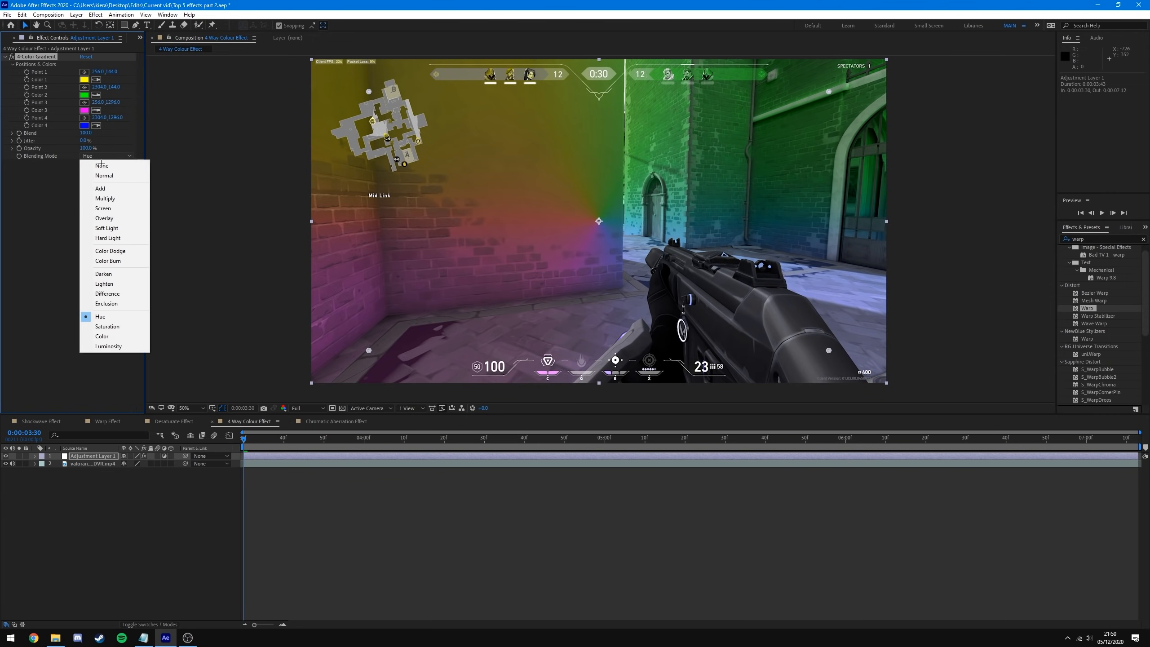
{"action": "left_click", "coordinate": [119, 217]}
{"action": "left_click", "coordinate": [329, 535]}
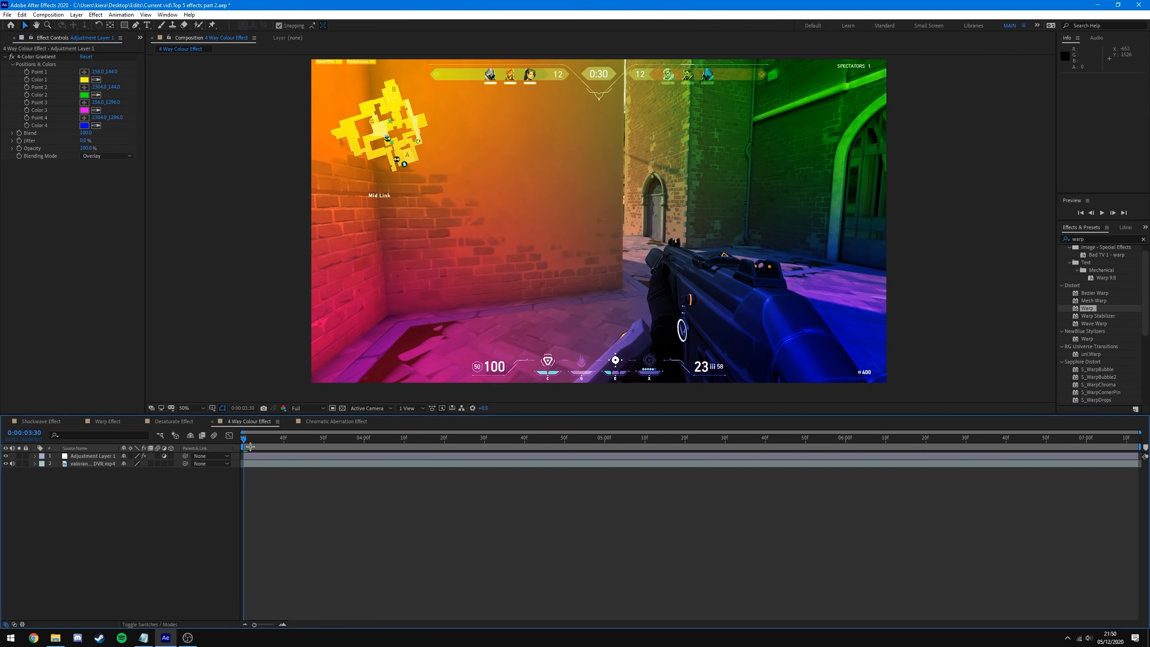
{"action": "left_click_drag", "start_coordinate": [242, 437], "coordinate": [566, 466]}
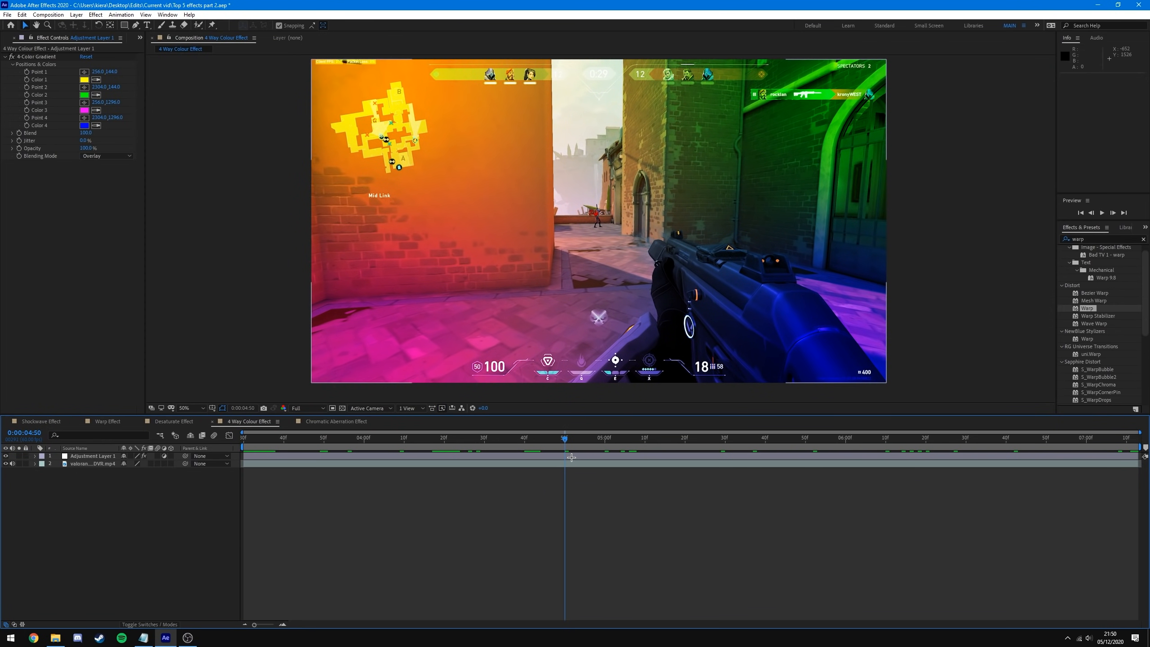
- Draw a freeform mask around the gun on Adjustment Layer 1
{"action": "left_click", "coordinate": [521, 454]}
{"action": "left_click", "coordinate": [135, 25]}
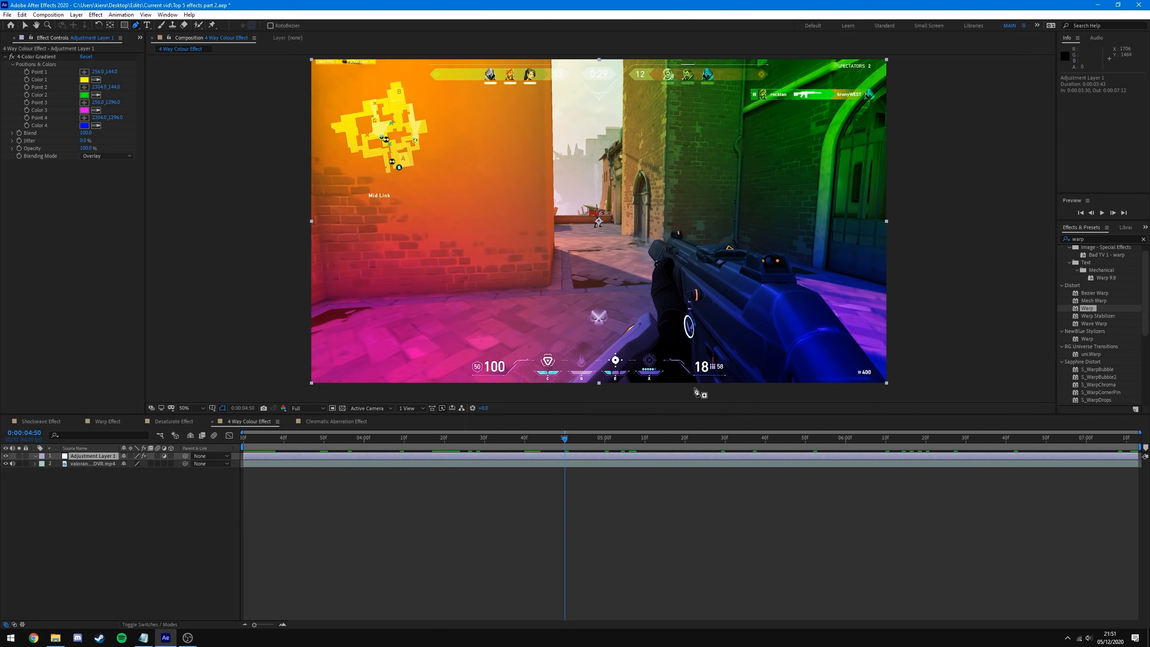
{"action": "left_click", "coordinate": [696, 387]}
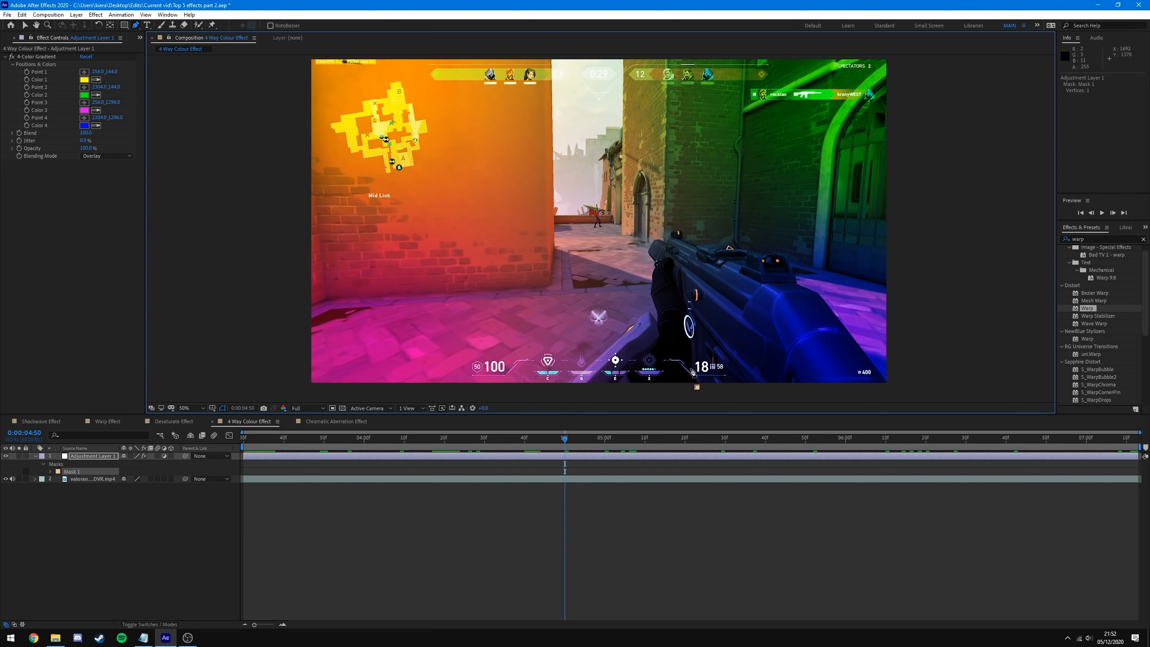
{"action": "left_click", "coordinate": [688, 368]}
{"action": "left_click", "coordinate": [687, 342]}
{"action": "left_click", "coordinate": [645, 257]}
{"action": "left_click", "coordinate": [664, 235]}
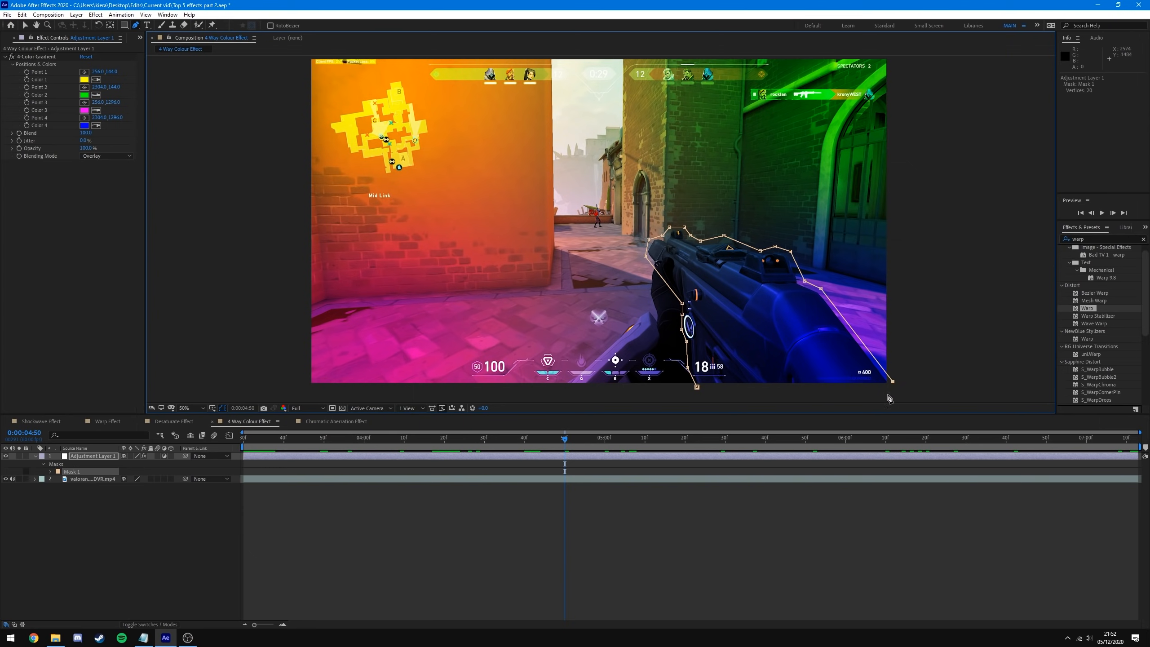
{"action": "left_click", "coordinate": [697, 387]}
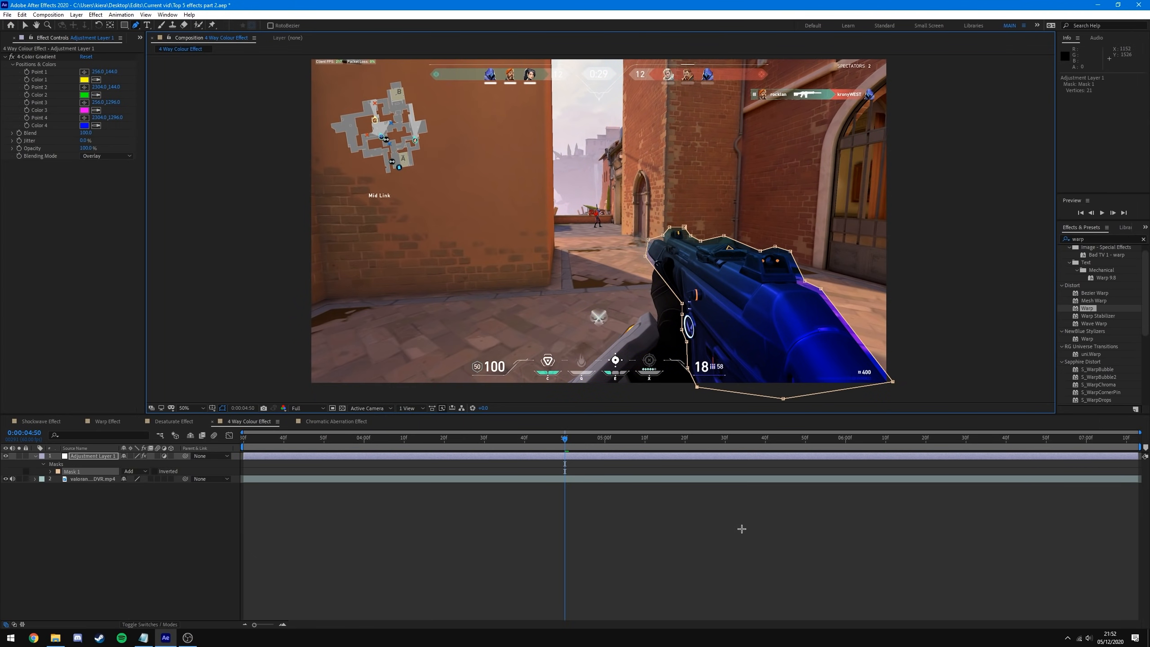
{"action": "left_click", "coordinate": [581, 497]}
{"action": "left_click_drag", "start_coordinate": [563, 438], "coordinate": [591, 459]}
- Feather the gun mask to 49 pixels at 0:00:04:50
{"action": "left_click", "coordinate": [589, 457]}
{"action": "key", "text": "j"}
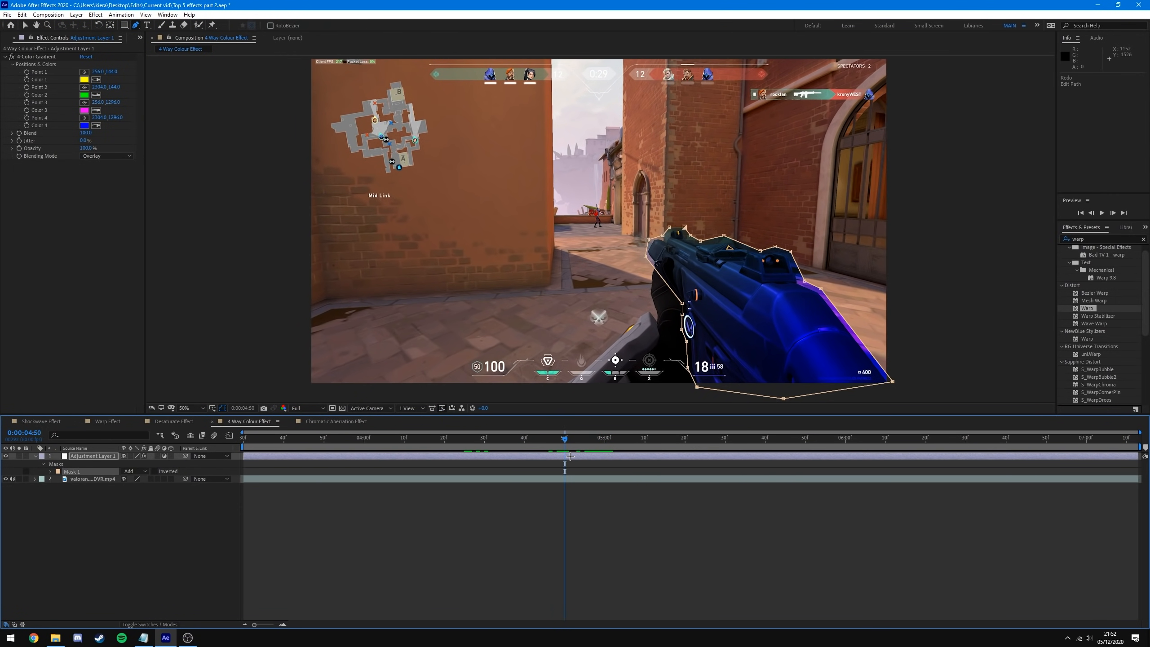
{"action": "key", "text": "m"}
{"action": "key", "text": "m"}
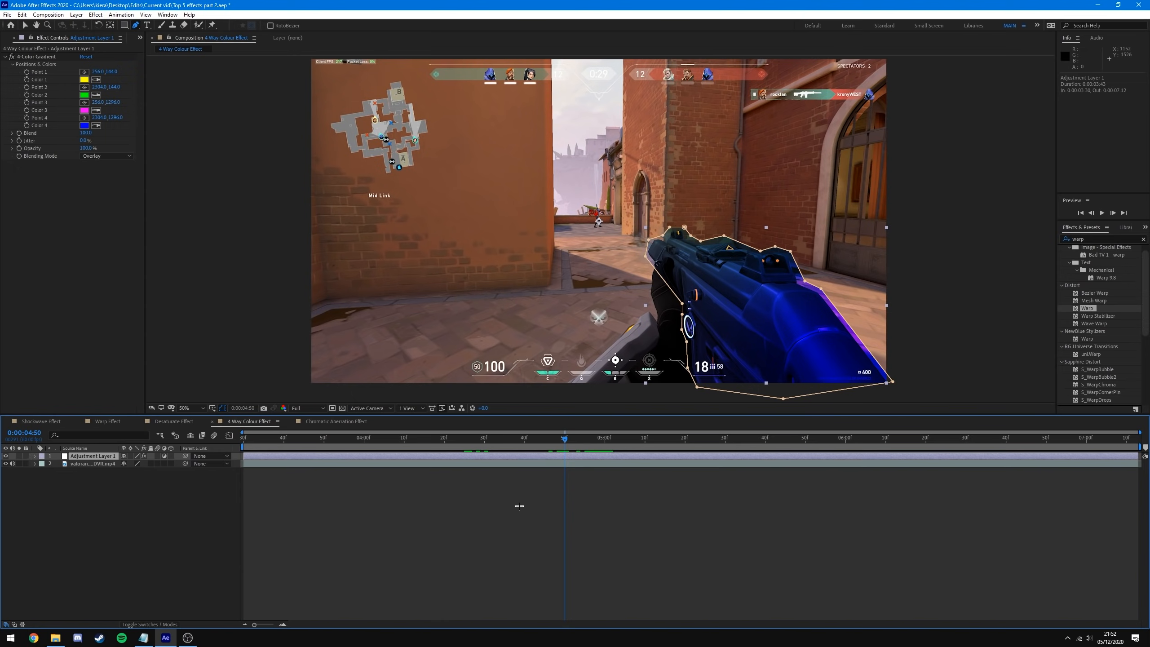
{"action": "left_click", "coordinate": [97, 464]}
{"action": "left_click_drag", "start_coordinate": [144, 479], "coordinate": [169, 486]}
{"action": "left_click", "coordinate": [223, 504]}
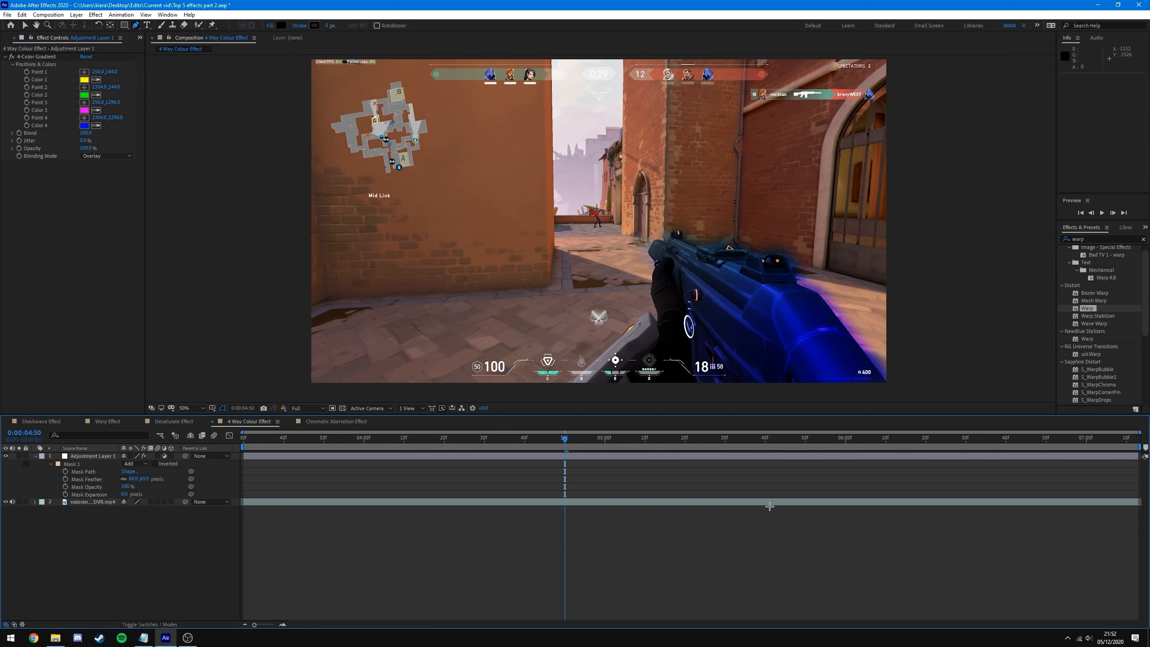
- Try Screen blending for the gradient, then set it back to Overlay
{"action": "mouse_move", "coordinate": [568, 441]}
{"action": "left_mouse_down"}
{"action": "mouse_move", "coordinate": [470, 439]}
{"action": "mouse_move", "coordinate": [568, 439]}
{"action": "left_mouse_up"}
{"action": "left_click", "coordinate": [76, 277]}
{"action": "left_click", "coordinate": [99, 156]}
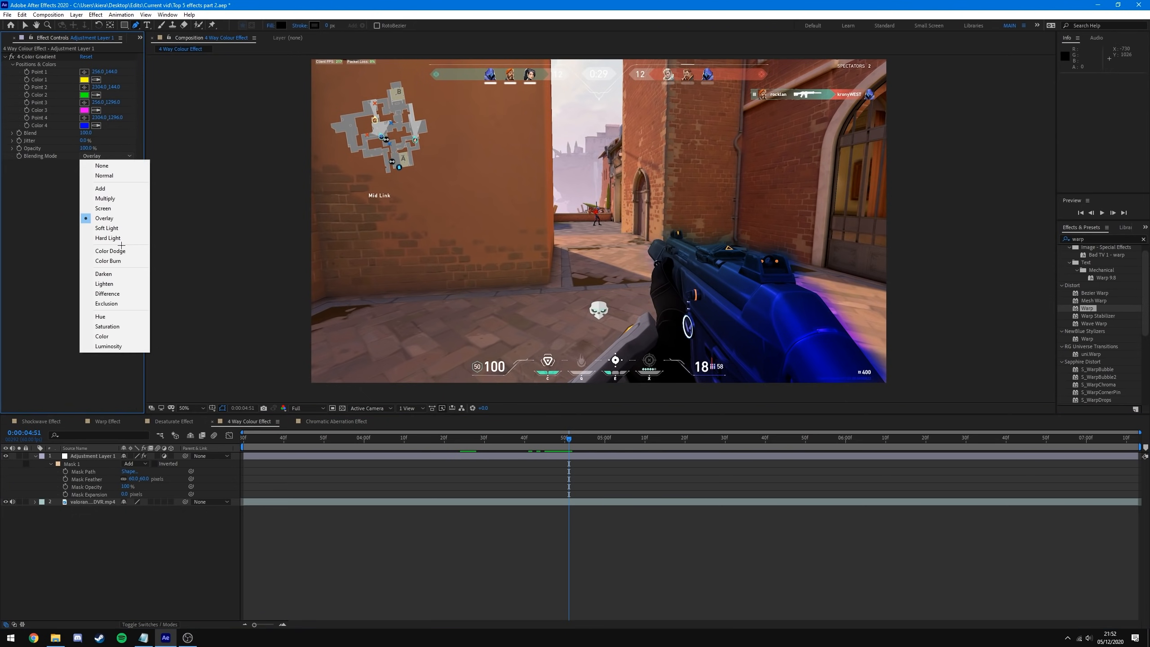
{"action": "left_click", "coordinate": [103, 208]}
{"action": "left_click", "coordinate": [710, 547]}
{"action": "mouse_move", "coordinate": [569, 442]}
{"action": "left_mouse_down"}
{"action": "mouse_move", "coordinate": [663, 446]}
{"action": "mouse_move", "coordinate": [532, 446]}
{"action": "mouse_move", "coordinate": [565, 447]}
{"action": "mouse_move", "coordinate": [570, 459]}
{"action": "left_mouse_up"}
{"action": "left_click", "coordinate": [107, 156]}
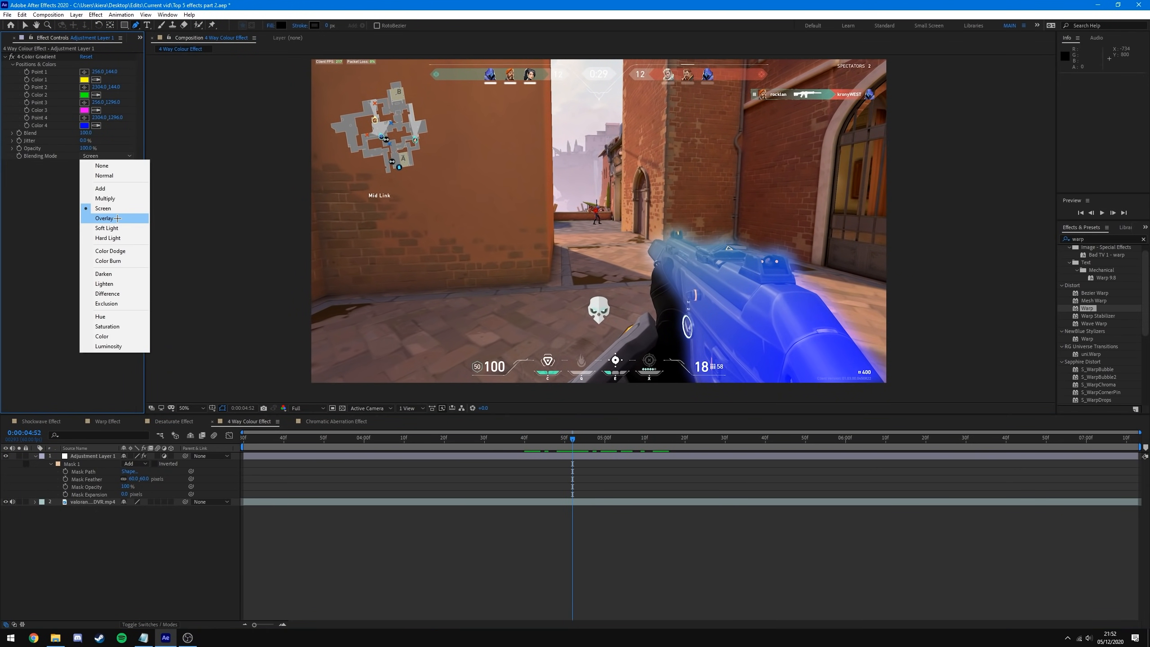
{"action": "left_click", "coordinate": [117, 218]}
{"action": "left_click", "coordinate": [627, 535]}
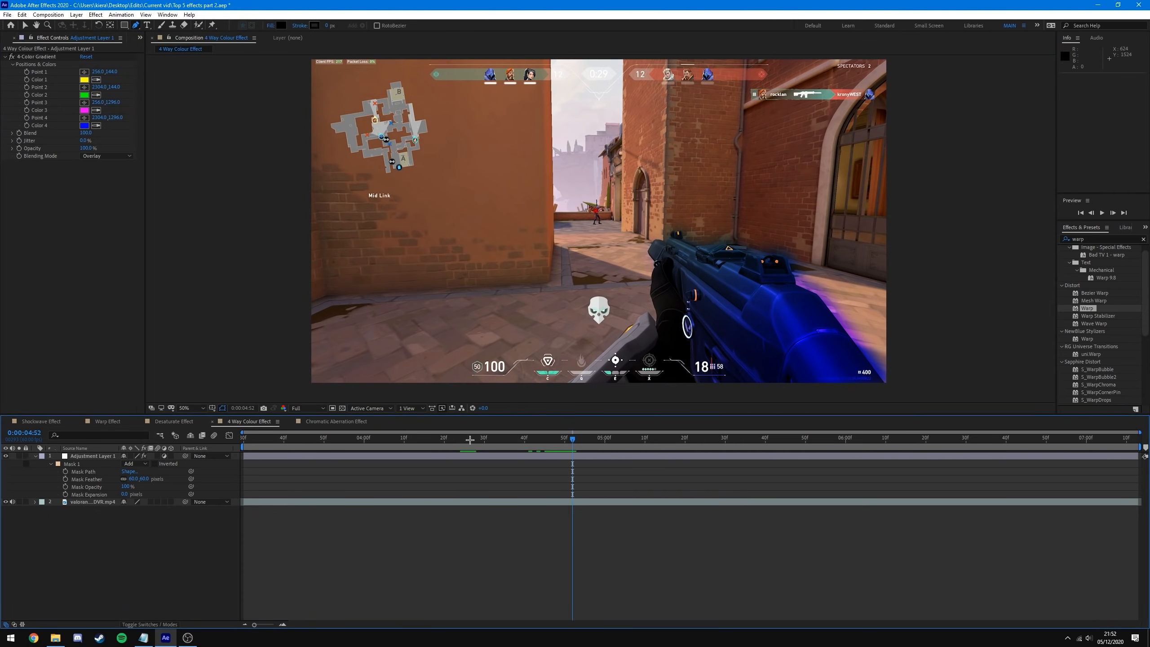
- Set the gun mask's mode to None so the gradient tints the whole frame
{"action": "left_click", "coordinate": [145, 464]}
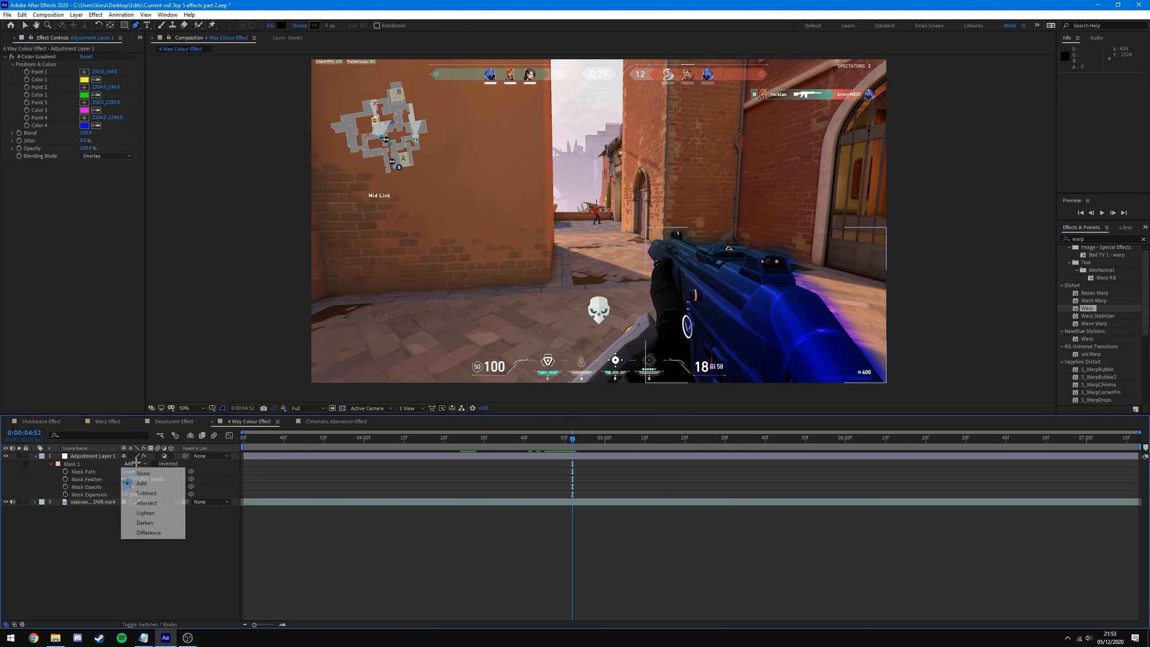
{"action": "left_click", "coordinate": [136, 465]}
{"action": "mouse_move", "coordinate": [572, 439]}
{"action": "left_mouse_down"}
{"action": "mouse_move", "coordinate": [488, 449]}
{"action": "mouse_move", "coordinate": [564, 455]}
{"action": "left_mouse_up"}
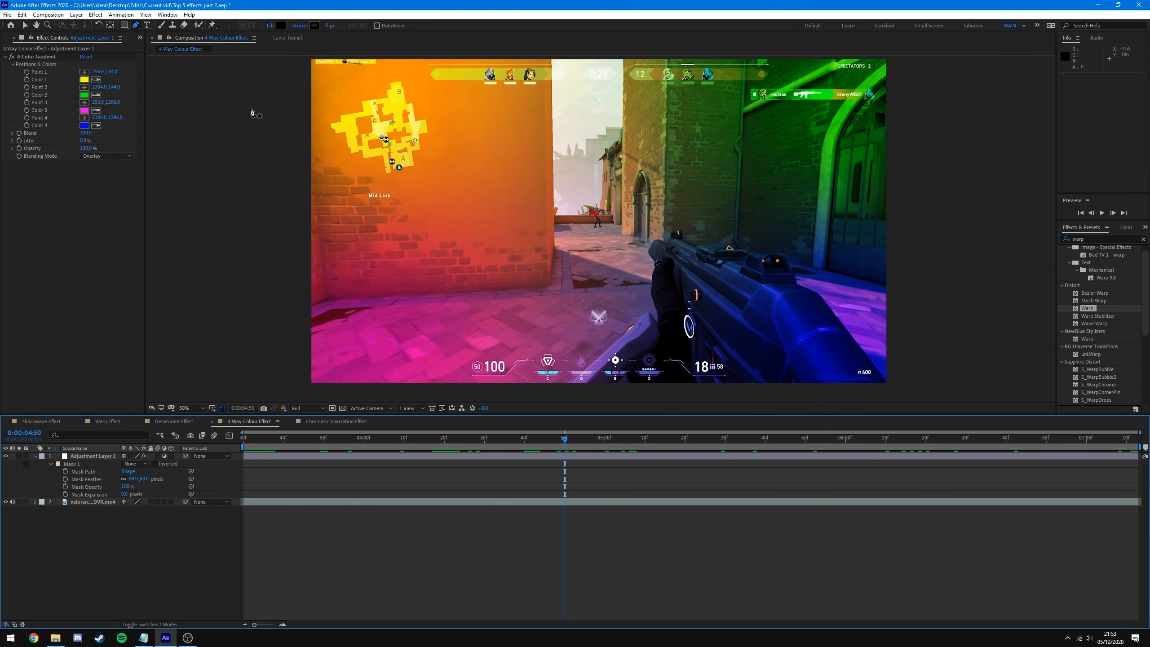
{"action": "left_click", "coordinate": [33, 83]}
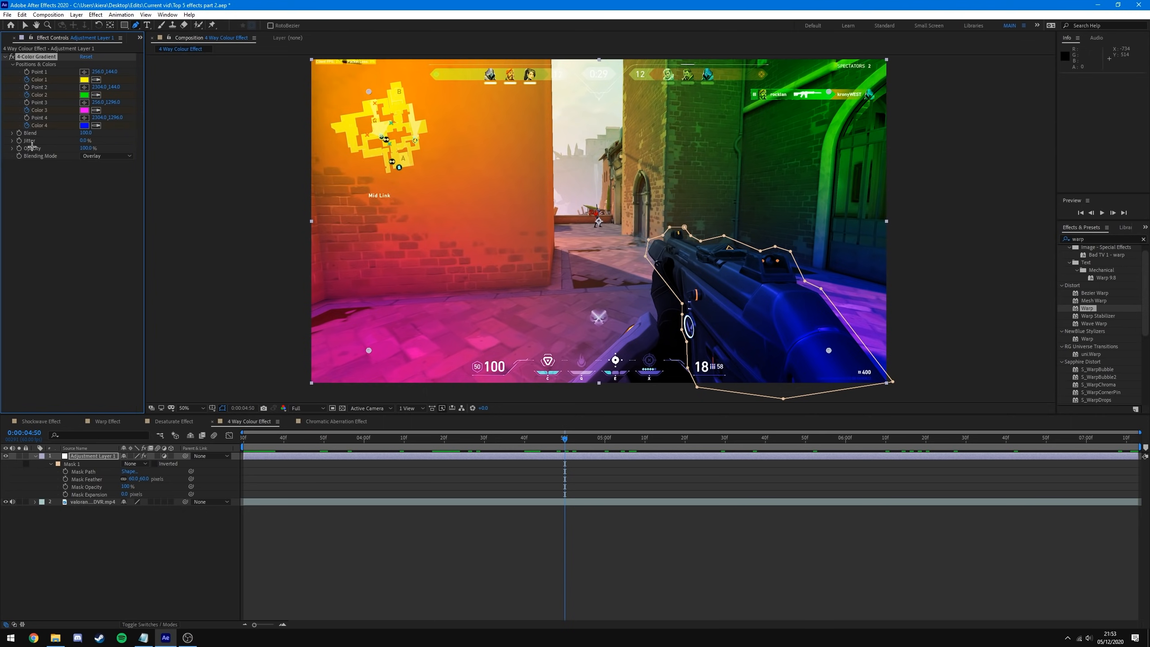
- At 4:50, set gradient colours to green, cyan, red and purple
{"action": "key", "text": "u"}
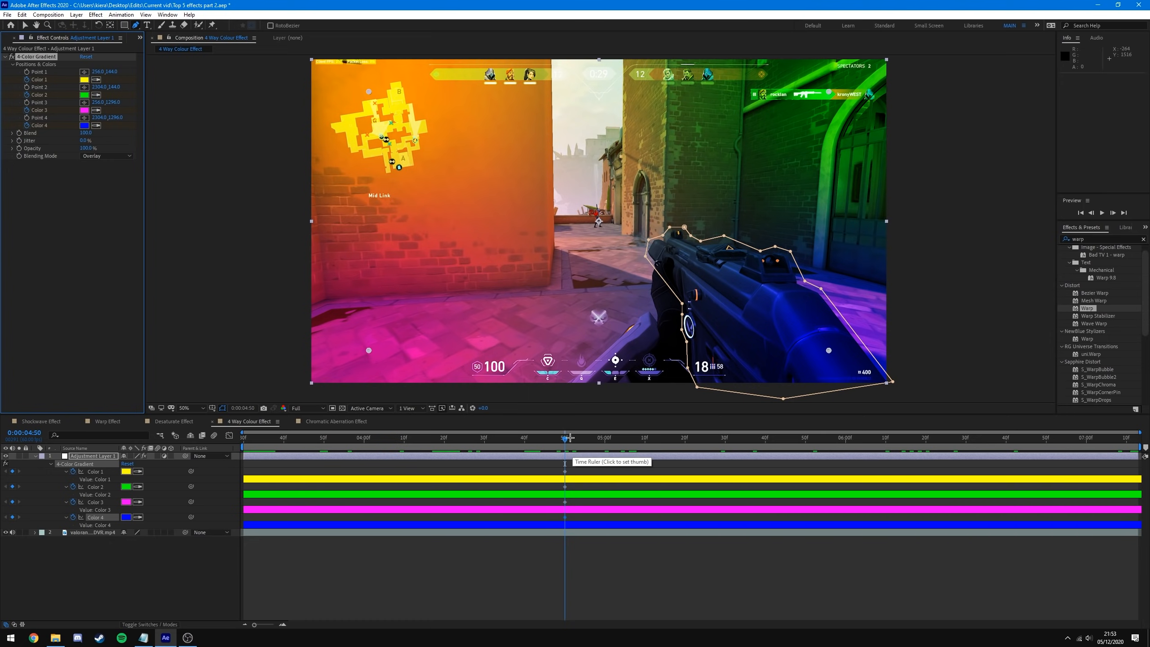
{"action": "left_click", "coordinate": [565, 437]}
{"action": "key", "text": "space"}
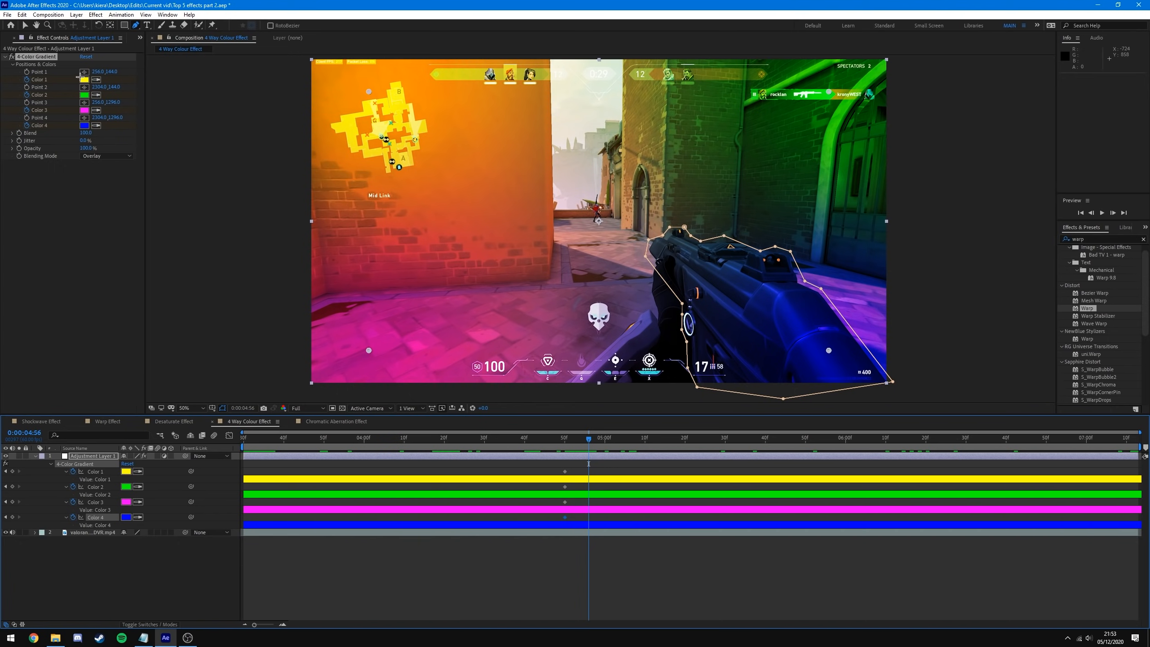
{"action": "left_click", "coordinate": [83, 80]}
{"action": "left_click_drag", "start_coordinate": [137, 117], "coordinate": [137, 82]}
{"action": "left_click", "coordinate": [209, 24]}
{"action": "left_click", "coordinate": [83, 96]}
{"action": "left_click", "coordinate": [208, 24]}
{"action": "left_click", "coordinate": [83, 110]}
{"action": "mouse_move", "coordinate": [137, 41]}
{"action": "left_mouse_down"}
{"action": "mouse_move", "coordinate": [136, 25]}
{"action": "mouse_move", "coordinate": [137, 55]}
{"action": "mouse_move", "coordinate": [137, 43]}
{"action": "left_mouse_up"}
{"action": "left_click", "coordinate": [209, 24]}
{"action": "left_click", "coordinate": [83, 126]}
{"action": "left_click", "coordinate": [207, 24]}
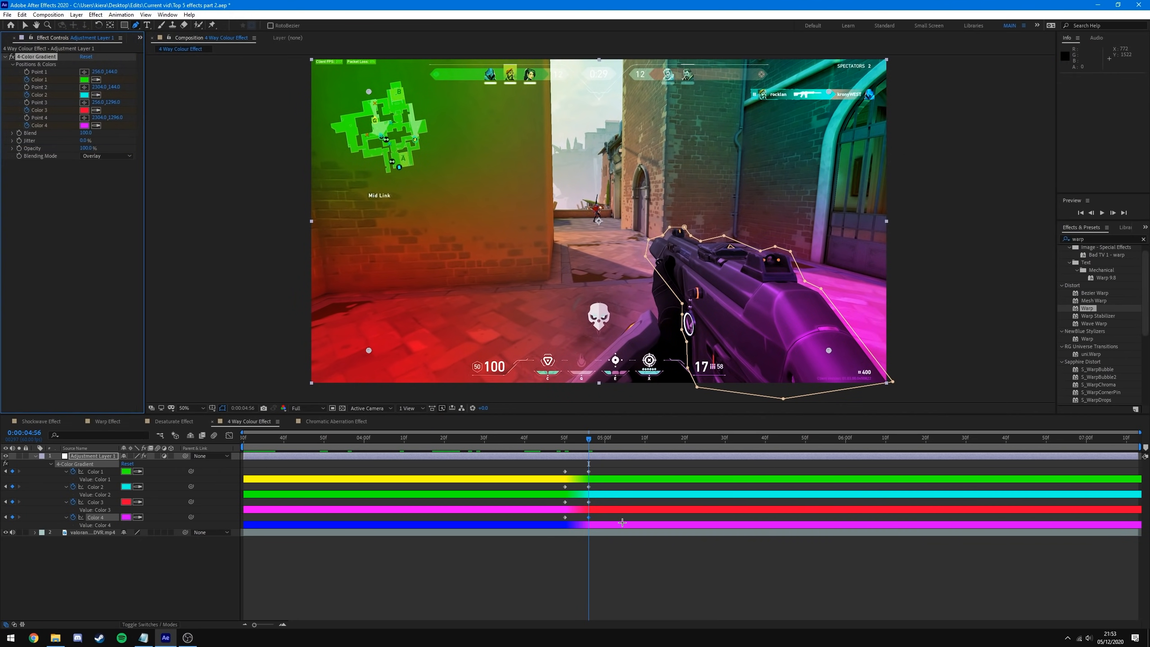
- At 5:02, change the four colours to cyan, blue, orange and red
{"action": "left_click_drag", "start_coordinate": [588, 440], "coordinate": [612, 439]}
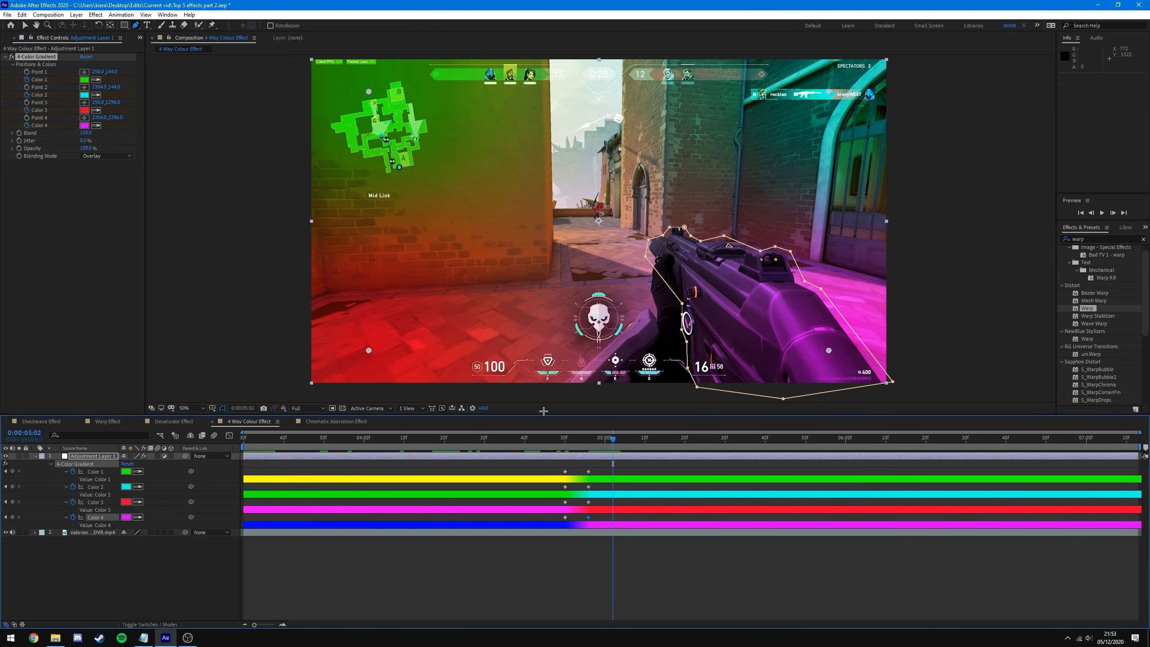
{"action": "left_click", "coordinate": [83, 80]}
{"action": "left_click_drag", "start_coordinate": [136, 96], "coordinate": [139, 68]}
{"action": "left_click", "coordinate": [207, 24]}
{"action": "left_click", "coordinate": [84, 95]}
{"action": "left_click", "coordinate": [208, 24]}
{"action": "left_click", "coordinate": [83, 111]}
{"action": "left_click_drag", "start_coordinate": [139, 136], "coordinate": [138, 128]}
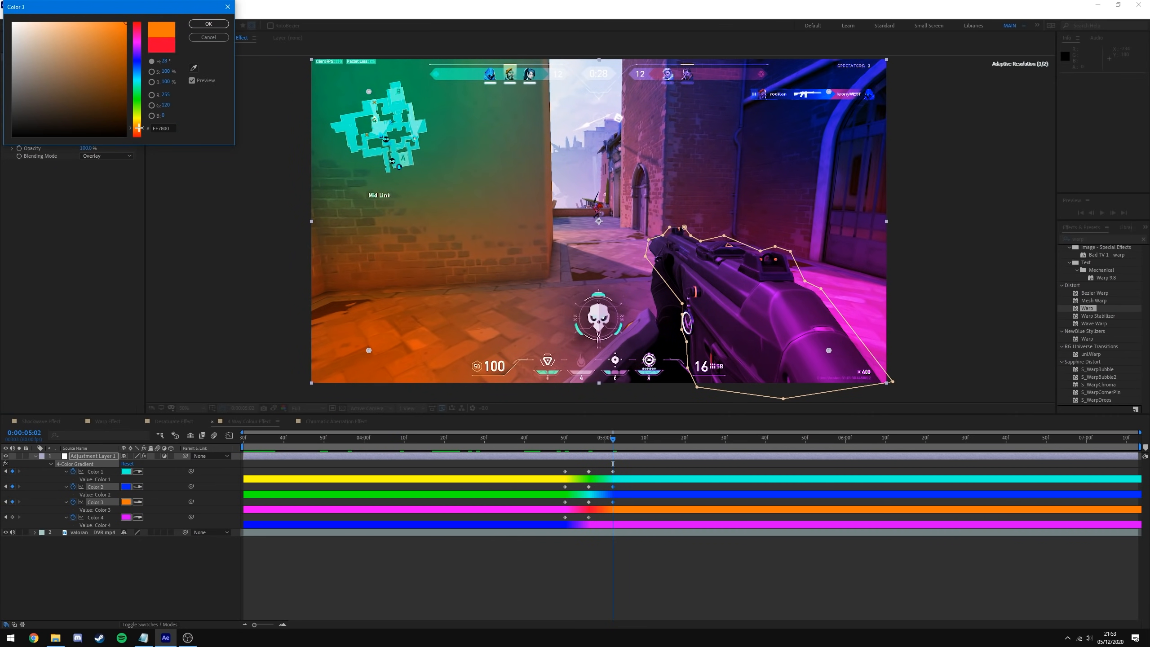
{"action": "left_click", "coordinate": [209, 23]}
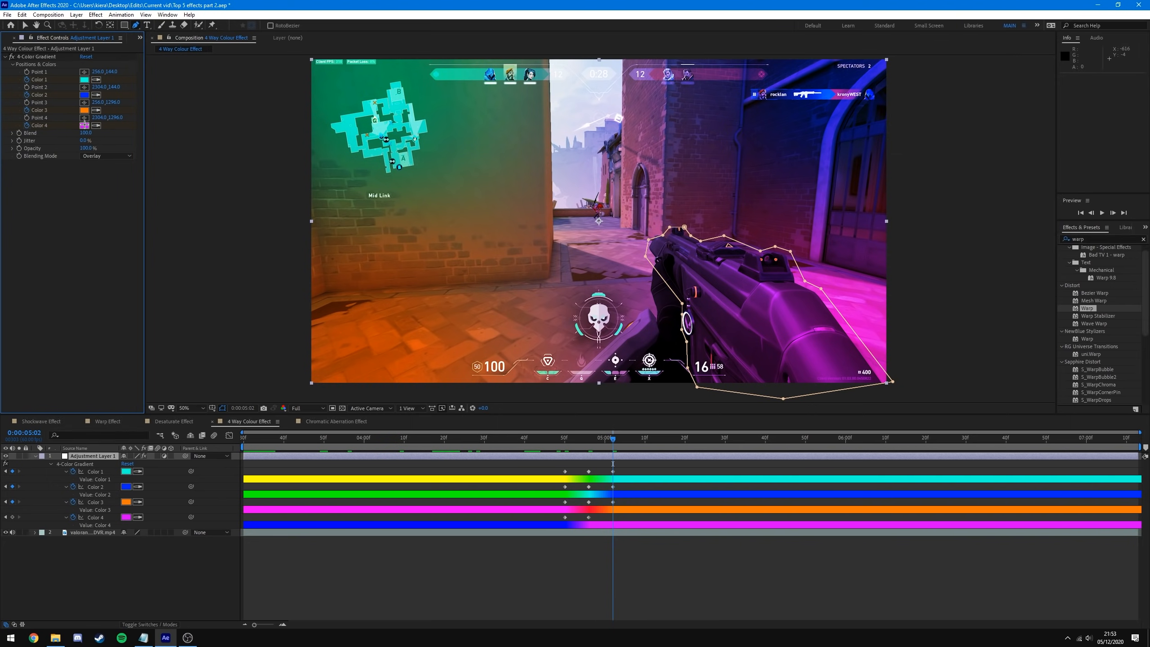
{"action": "left_click", "coordinate": [84, 126]}
{"action": "left_click_drag", "start_coordinate": [141, 40], "coordinate": [140, 24]}
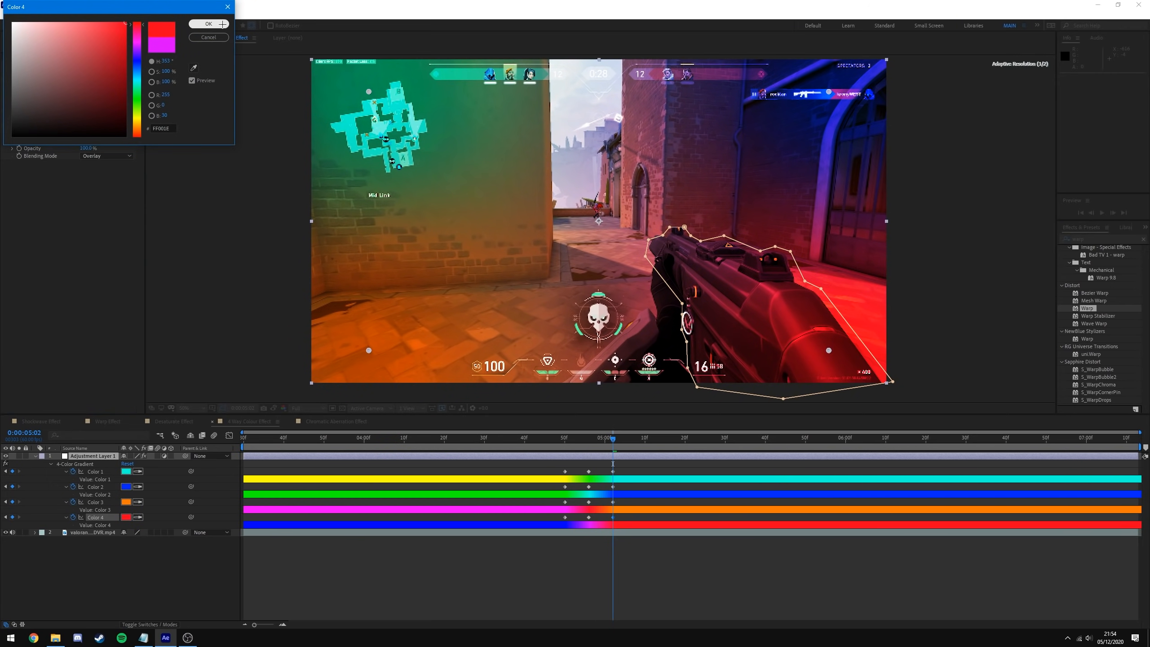
{"action": "left_click", "coordinate": [209, 23]}
- At 5:08, change Color 1 to blue and play back the colour cycling
{"action": "left_click", "coordinate": [638, 439]}
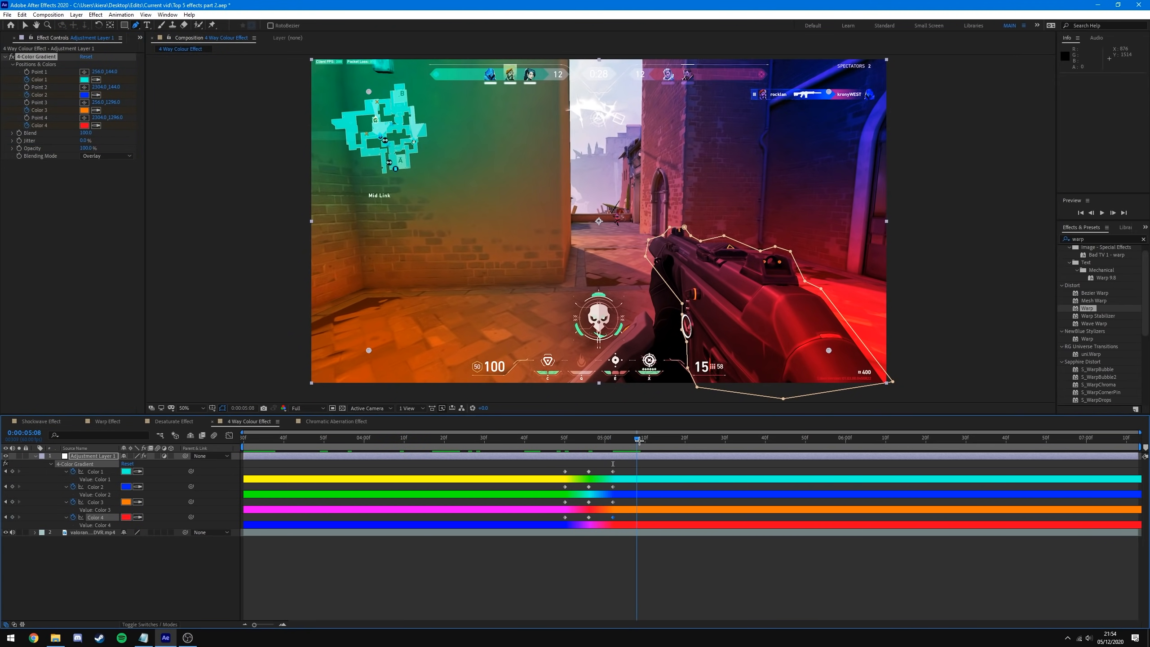
{"action": "left_click", "coordinate": [84, 79]}
{"action": "left_click_drag", "start_coordinate": [137, 78], "coordinate": [136, 64]}
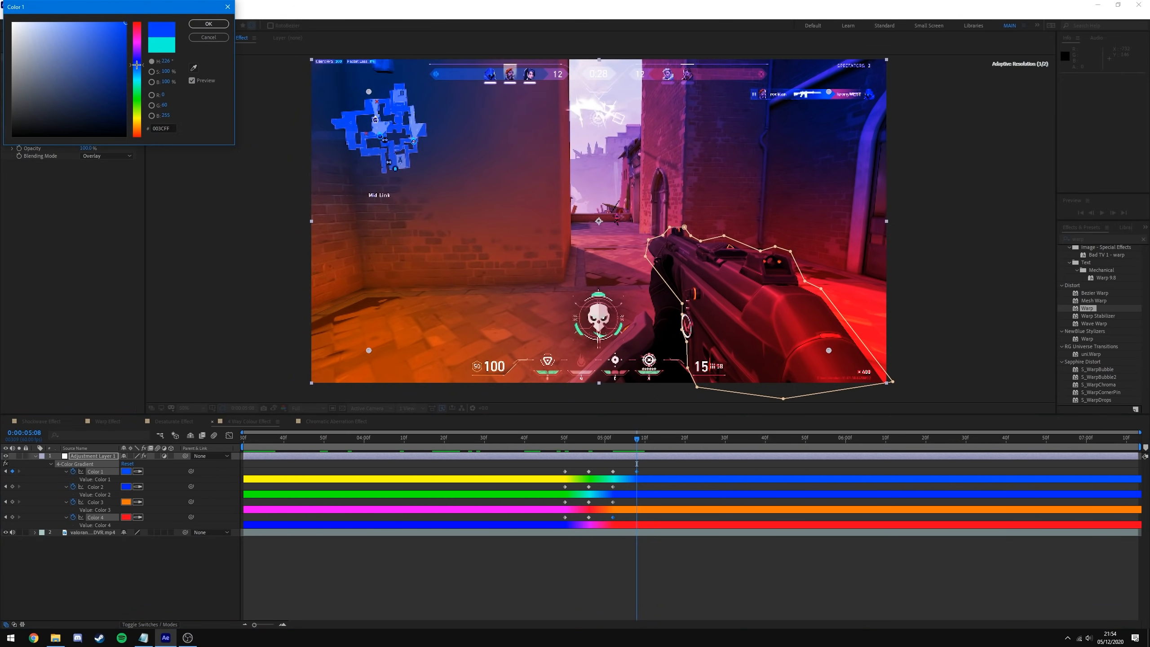
{"action": "left_click", "coordinate": [206, 22]}
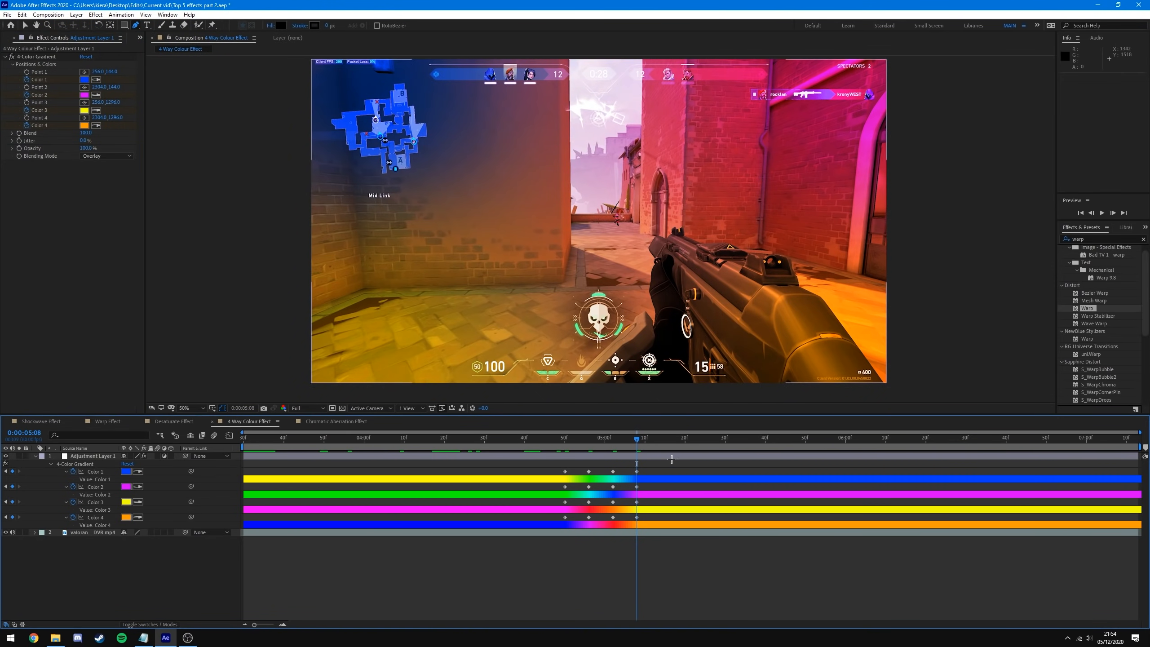
{"action": "left_click_drag", "start_coordinate": [636, 438], "coordinate": [144, 474]}
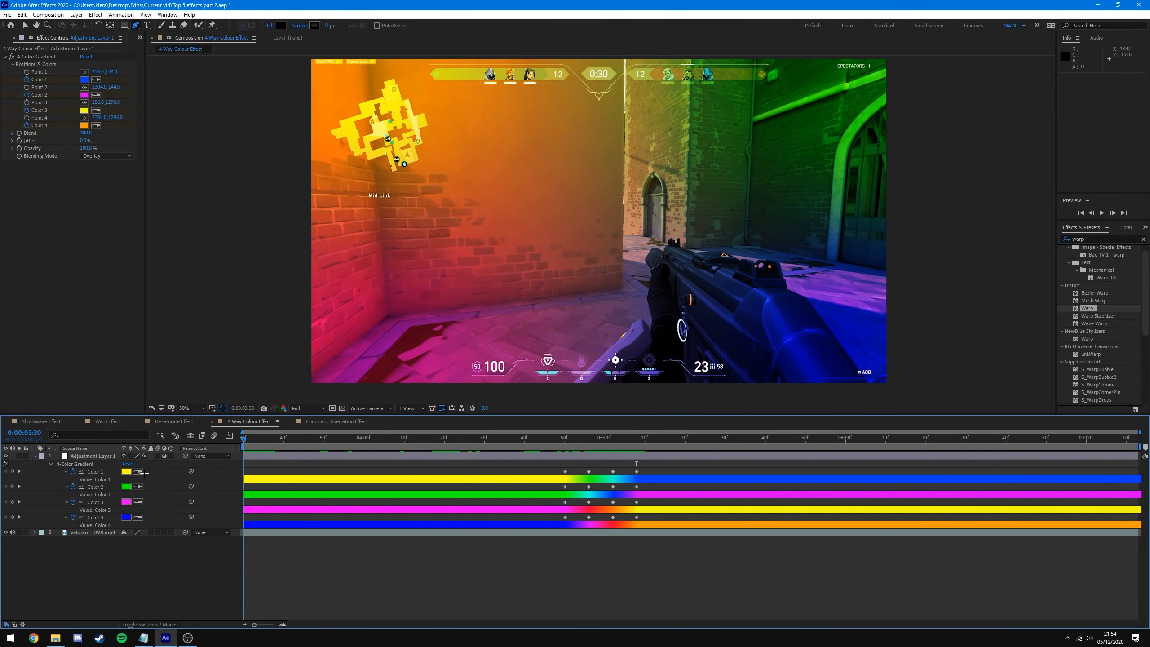
{"action": "key", "text": "space"}
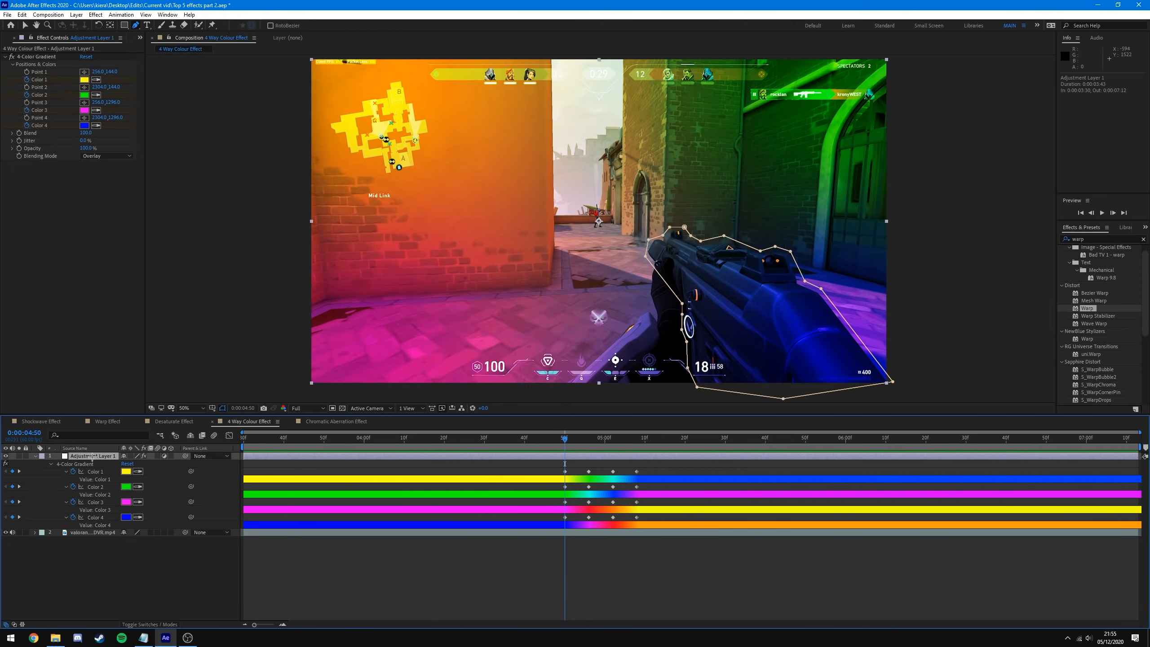
- Switch Mask 1 back to Add and check the gun's colour change from 4:50 to 5:08
{"action": "left_click", "coordinate": [136, 463]}
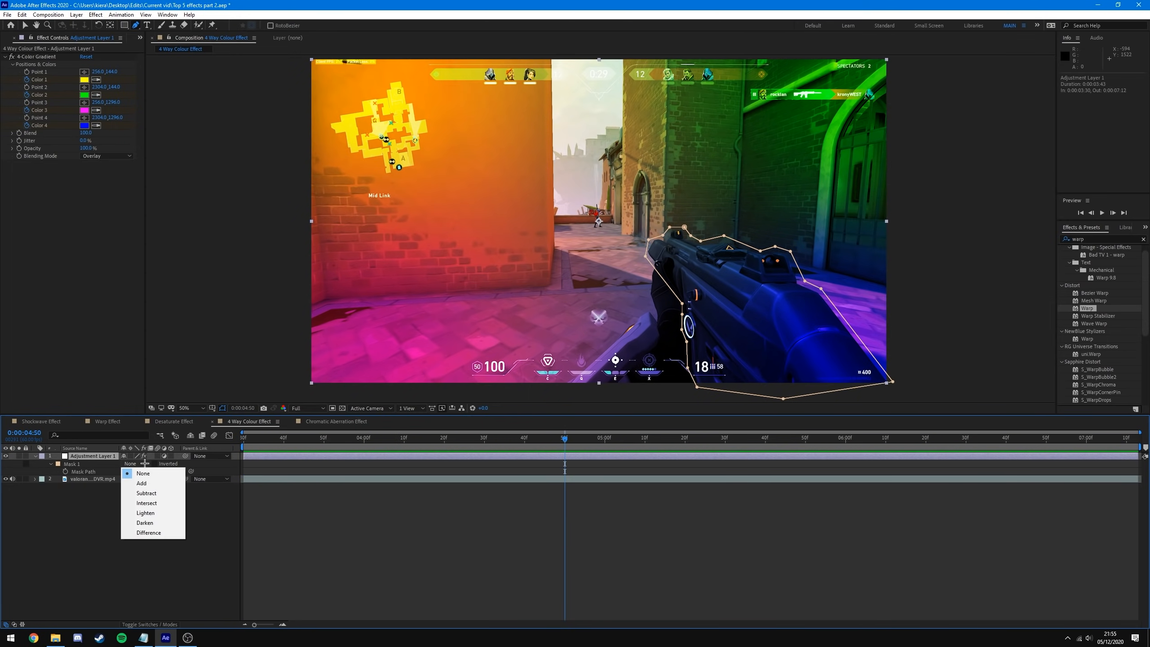
{"action": "left_click", "coordinate": [140, 479]}
{"action": "left_click_drag", "start_coordinate": [568, 439], "coordinate": [563, 468]}
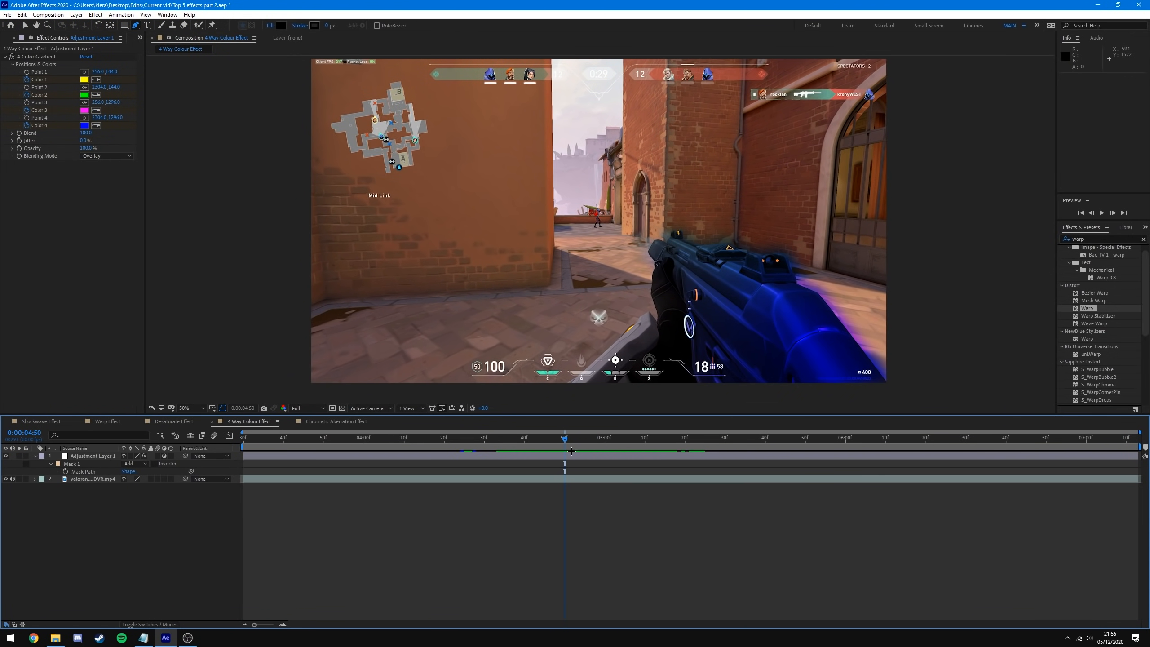
{"action": "left_click", "coordinate": [567, 456]}
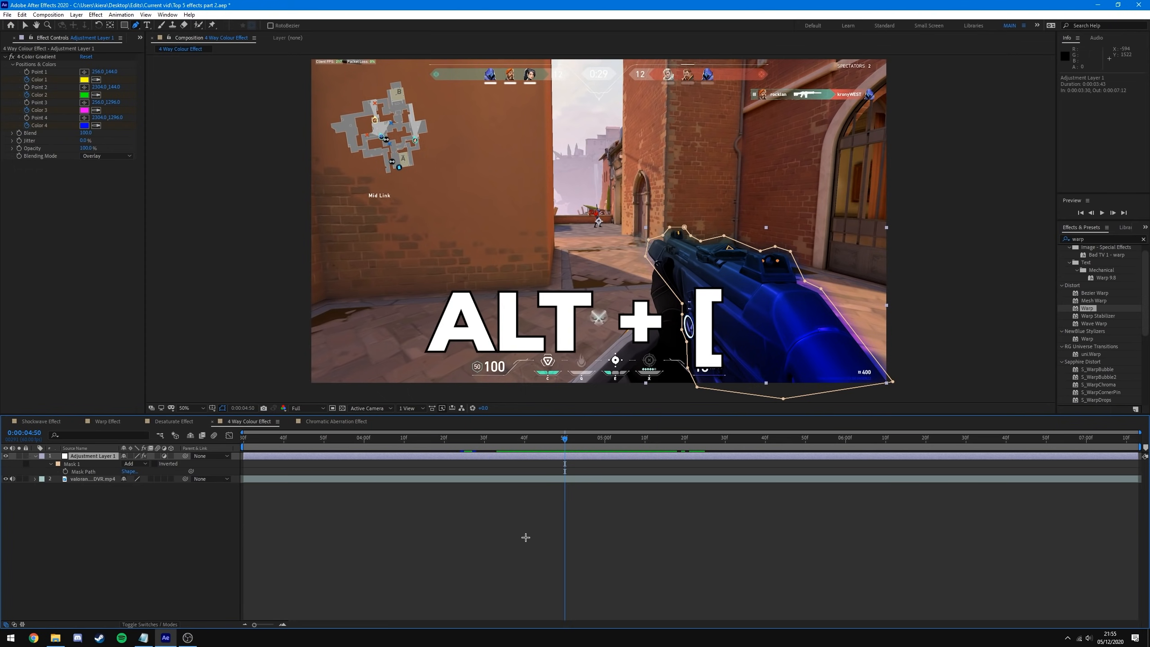
- Trim Adjustment Layer 1 to start at 4:50 and keyframe its opacity fading to 0% at 5:23
{"action": "key", "text": "alt+bracketleft"}
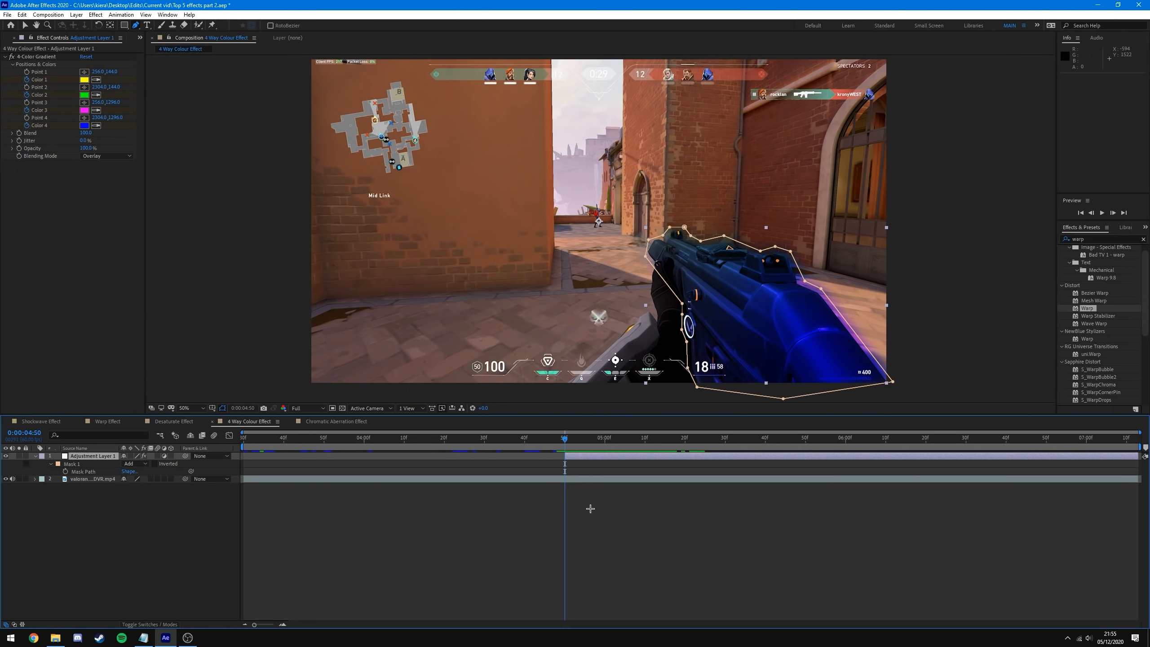
{"action": "left_click_drag", "start_coordinate": [565, 437], "coordinate": [637, 438]}
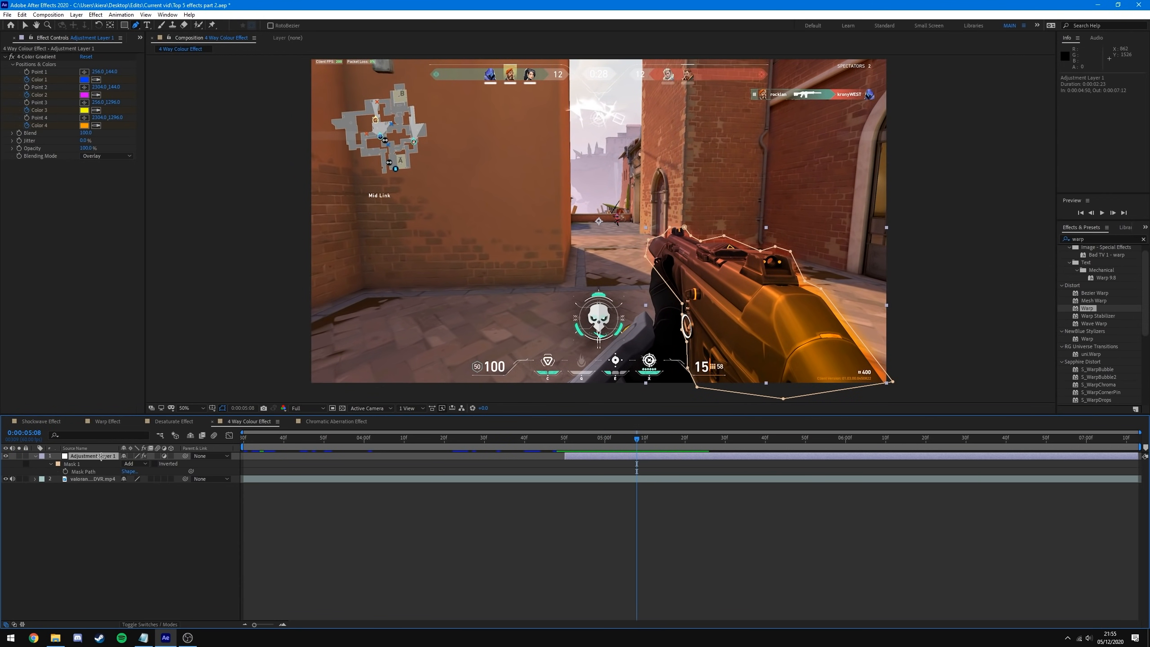
{"action": "key", "text": "t"}
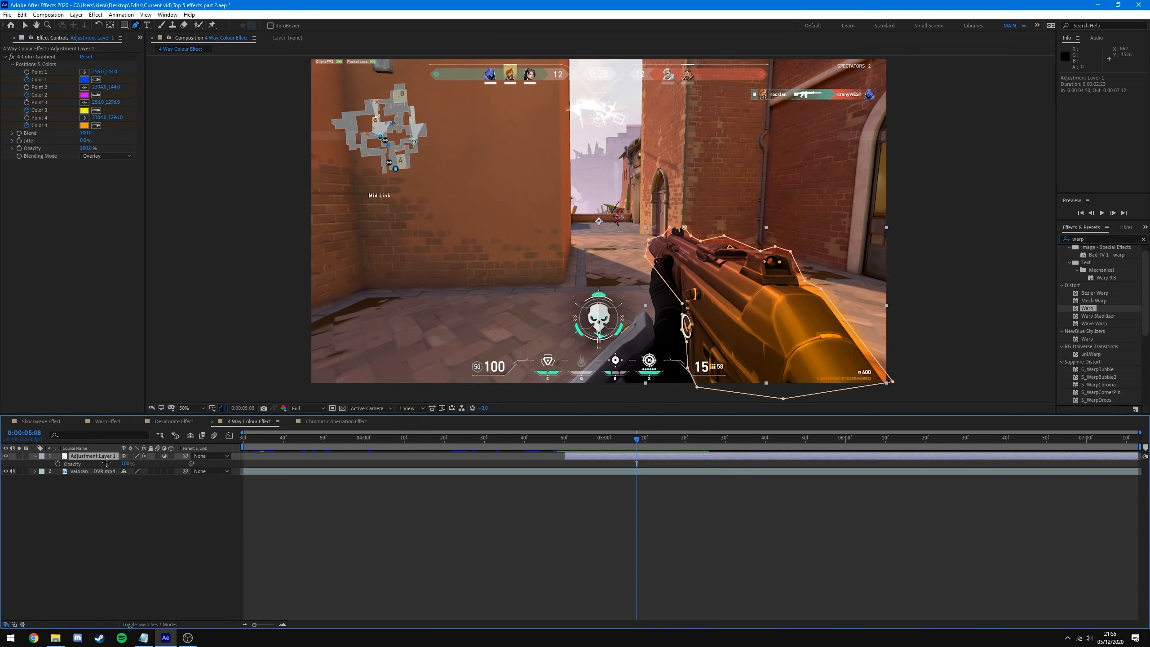
{"action": "left_click", "coordinate": [57, 463]}
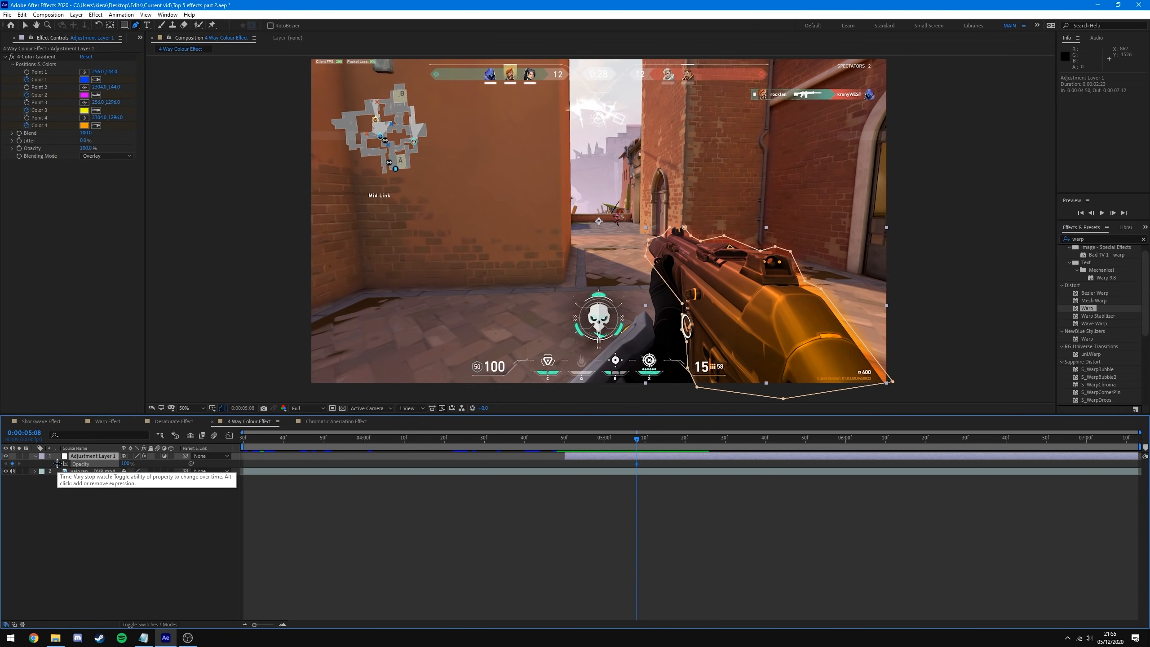
{"action": "left_click_drag", "start_coordinate": [637, 438], "coordinate": [696, 438]}
{"action": "left_click_drag", "start_coordinate": [127, 464], "coordinate": [81, 463]}
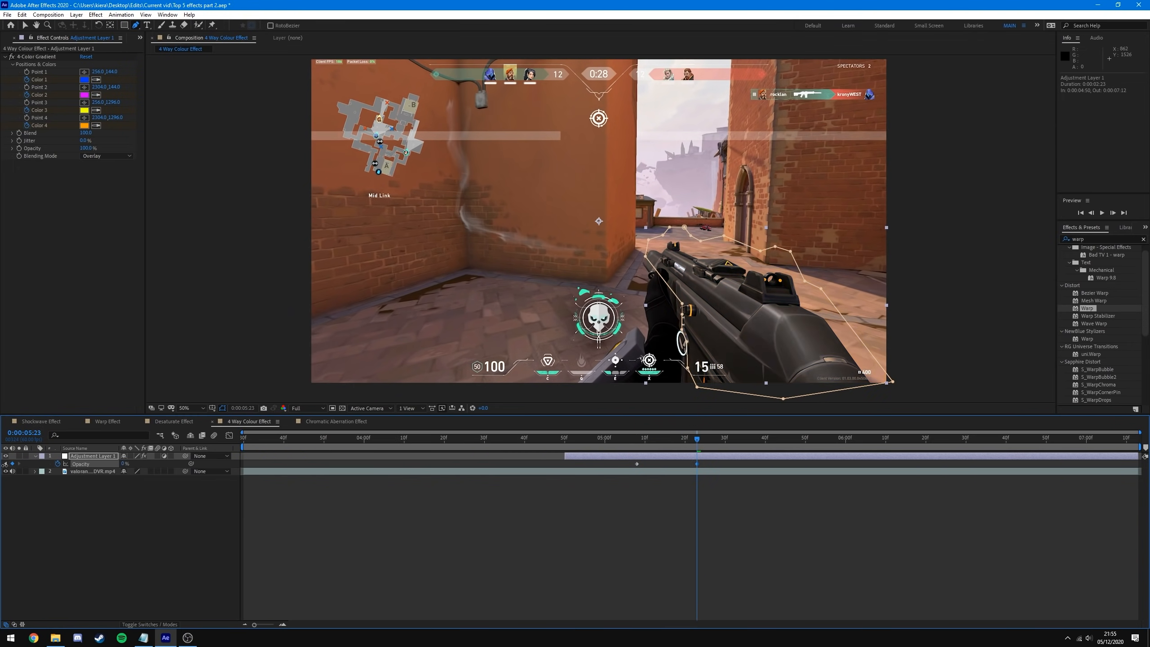
- Trim Adjustment Layer 1's out point to end at 5:23
{"action": "left_click", "coordinate": [623, 509]}
{"action": "mouse_move", "coordinate": [698, 439]}
{"action": "left_mouse_down"}
{"action": "mouse_move", "coordinate": [506, 438]}
{"action": "mouse_move", "coordinate": [783, 438]}
{"action": "mouse_move", "coordinate": [711, 438]}
{"action": "mouse_move", "coordinate": [700, 458]}
{"action": "left_mouse_up"}
{"action": "left_click", "coordinate": [699, 458]}
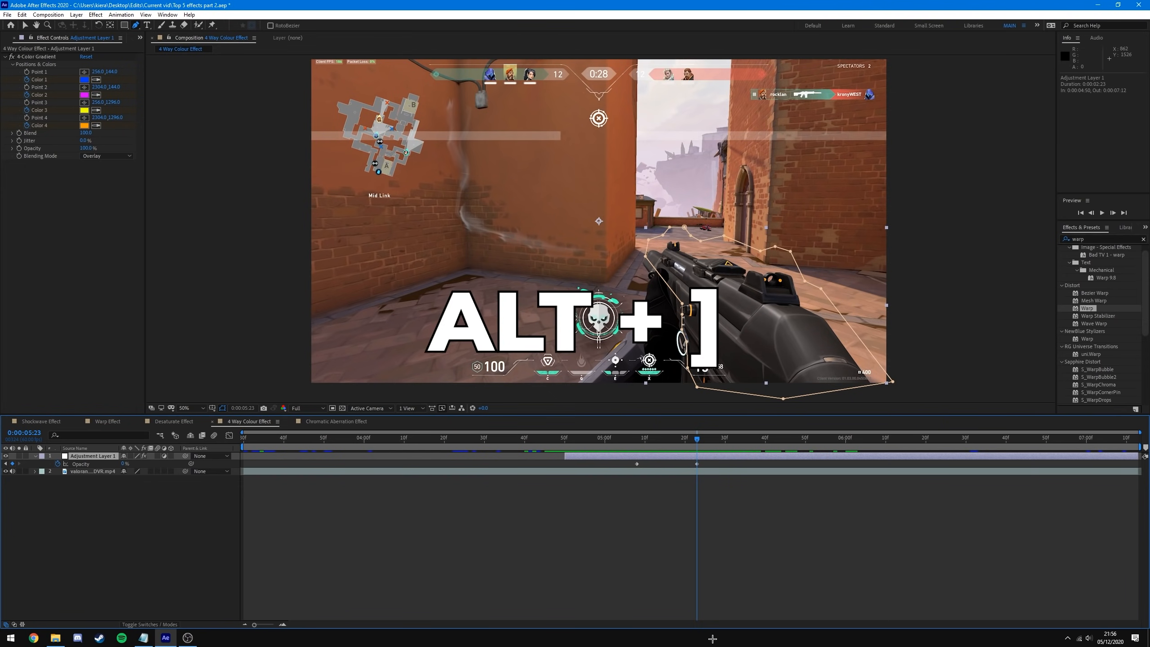
{"action": "key", "text": "alt+bracketright"}
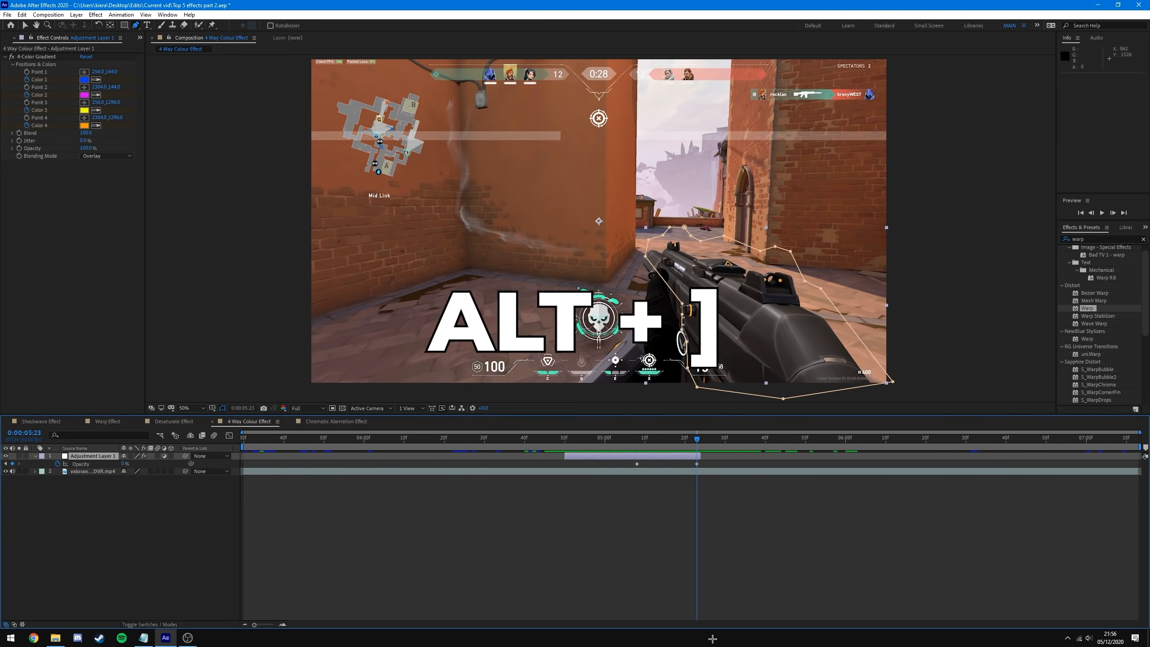
{"action": "left_click", "coordinate": [781, 527]}
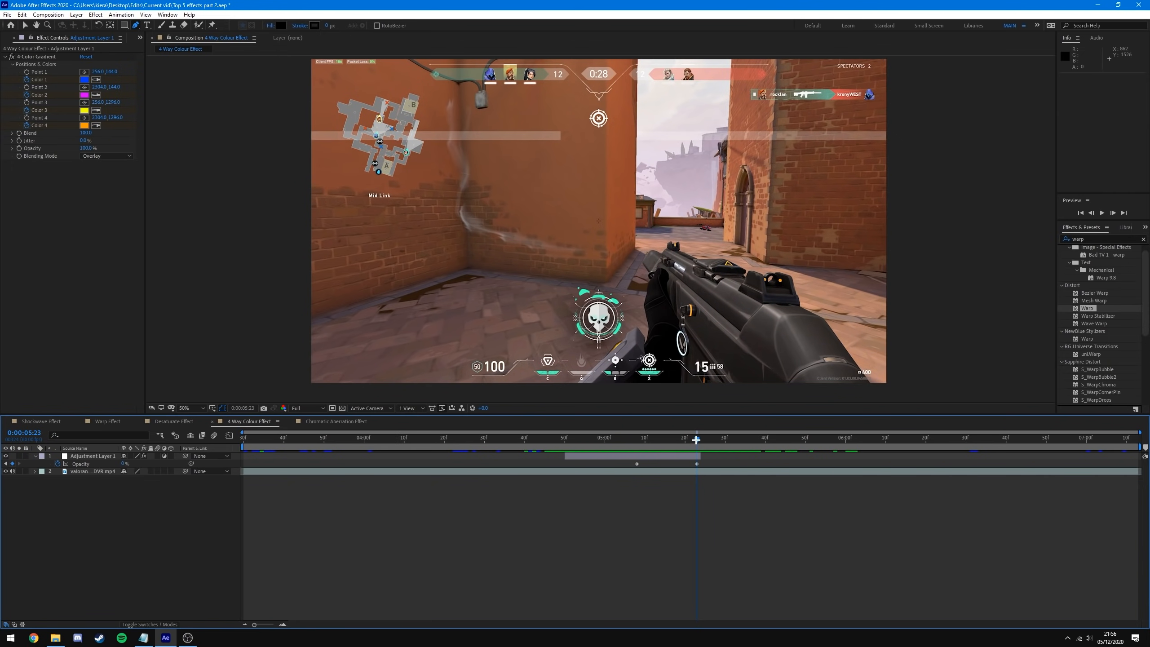
{"action": "key", "text": "ctrl+z"}
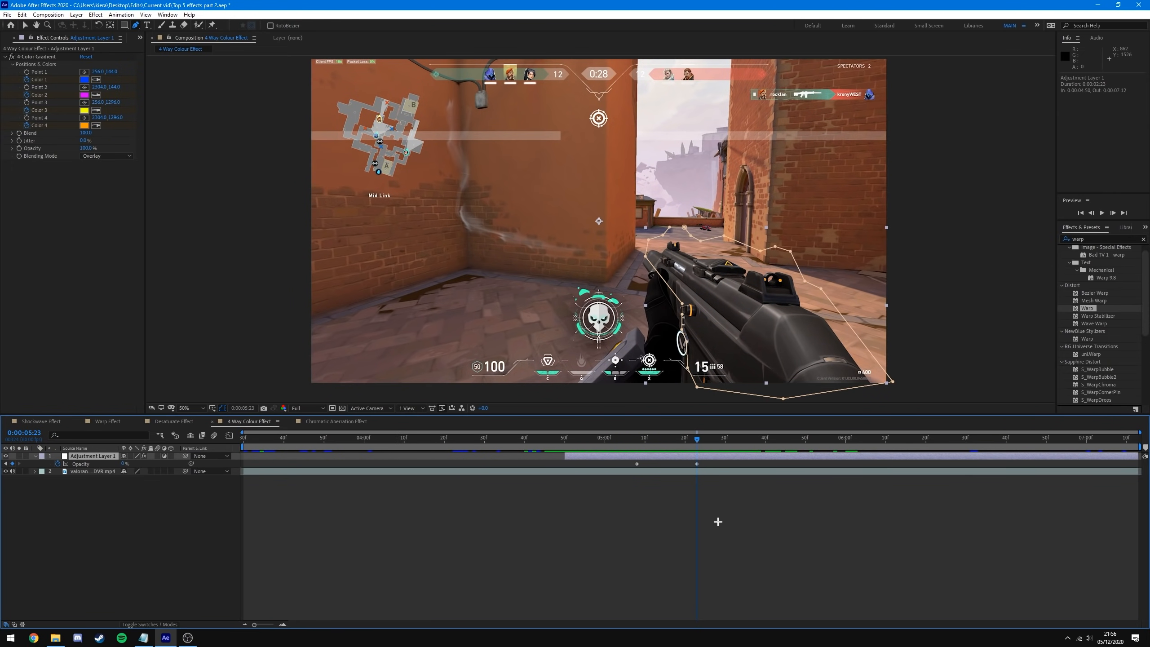
{"action": "key", "text": "alt+bracketright"}
{"action": "left_click", "coordinate": [726, 463]}
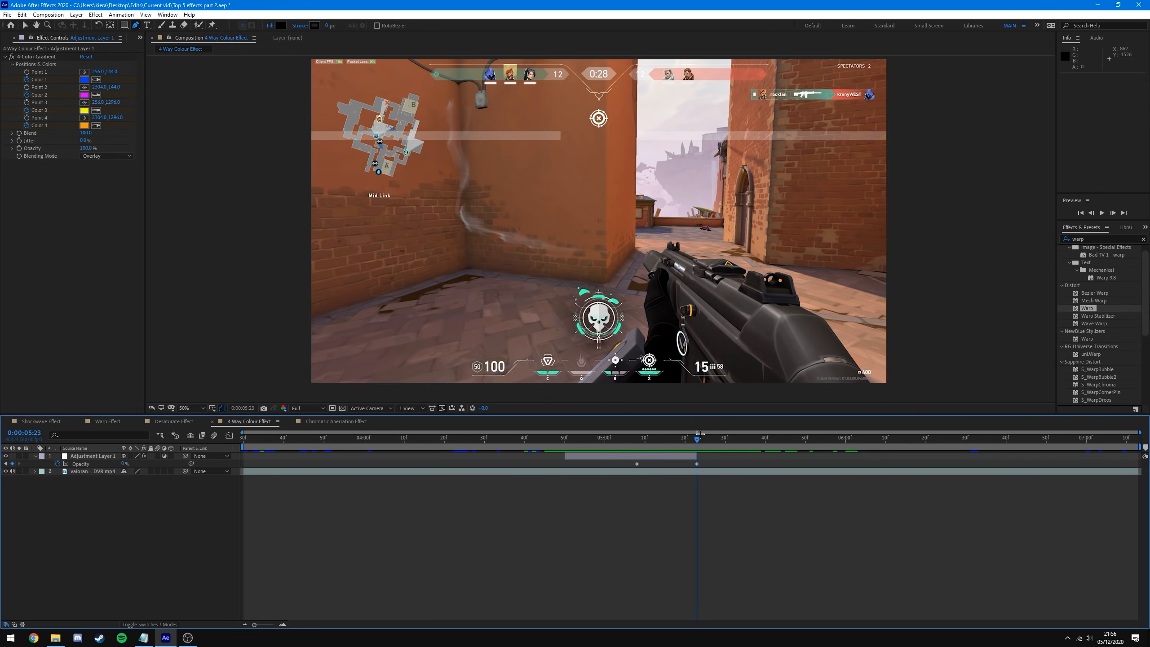
- Preview the clip from the start, then return to about five seconds on the adjustment layer
{"action": "left_click_drag", "start_coordinate": [701, 436], "coordinate": [243, 436]}
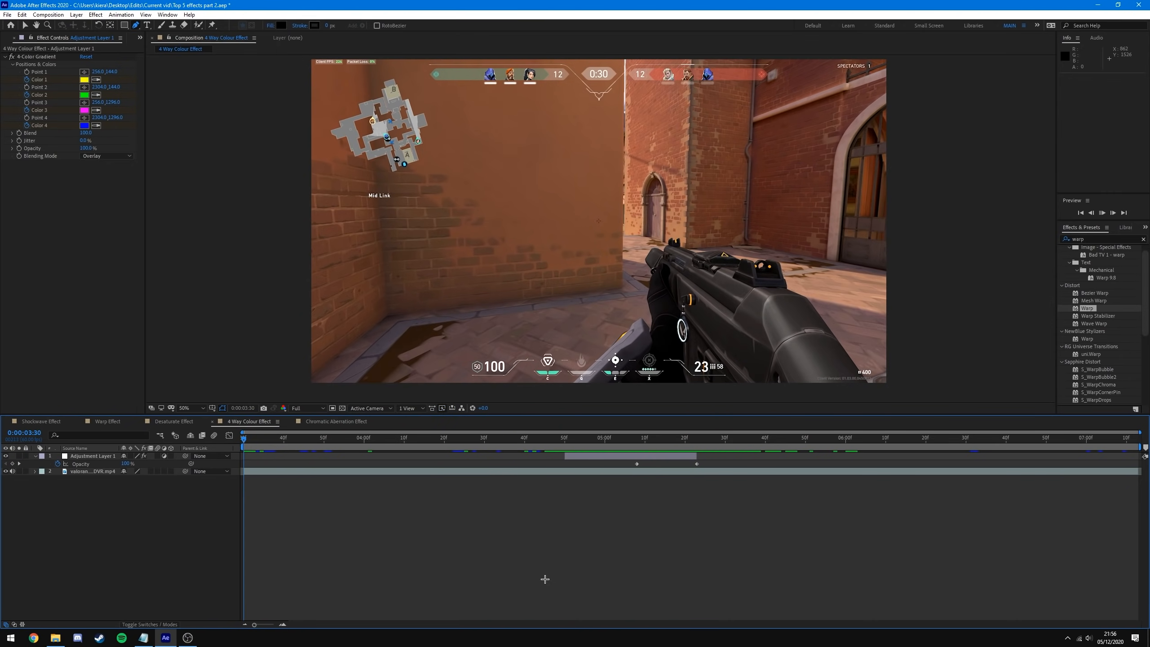
{"action": "key", "text": "space"}
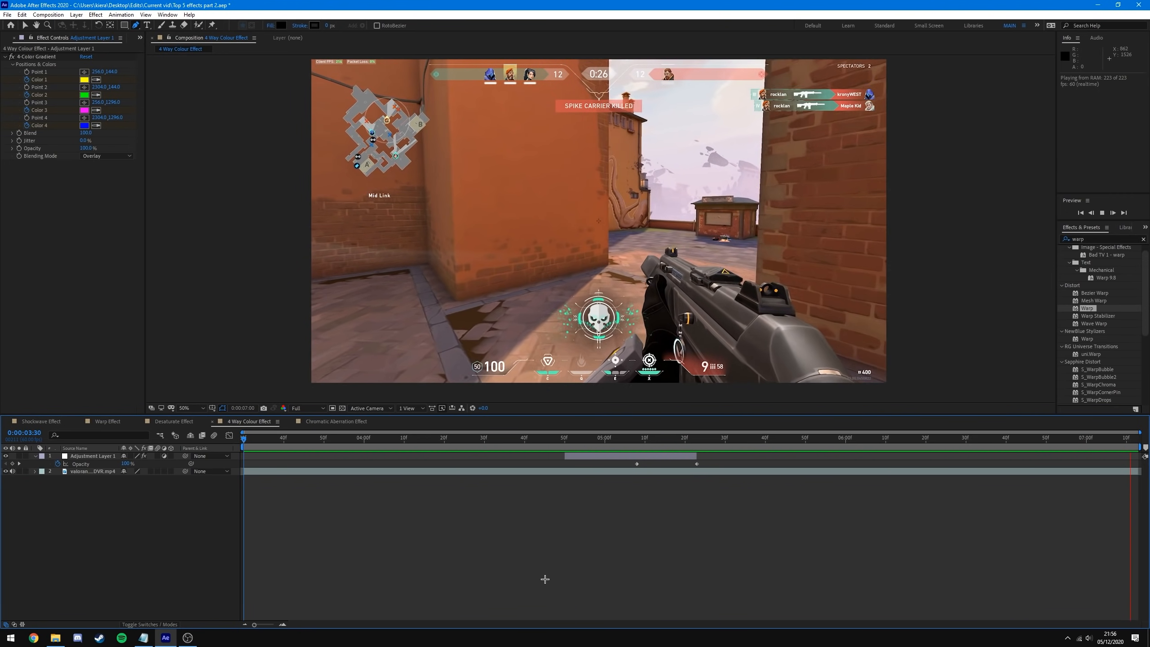
{"action": "key", "text": "space"}
{"action": "left_click_drag", "start_coordinate": [344, 440], "coordinate": [613, 446]}
{"action": "left_click", "coordinate": [642, 456]}
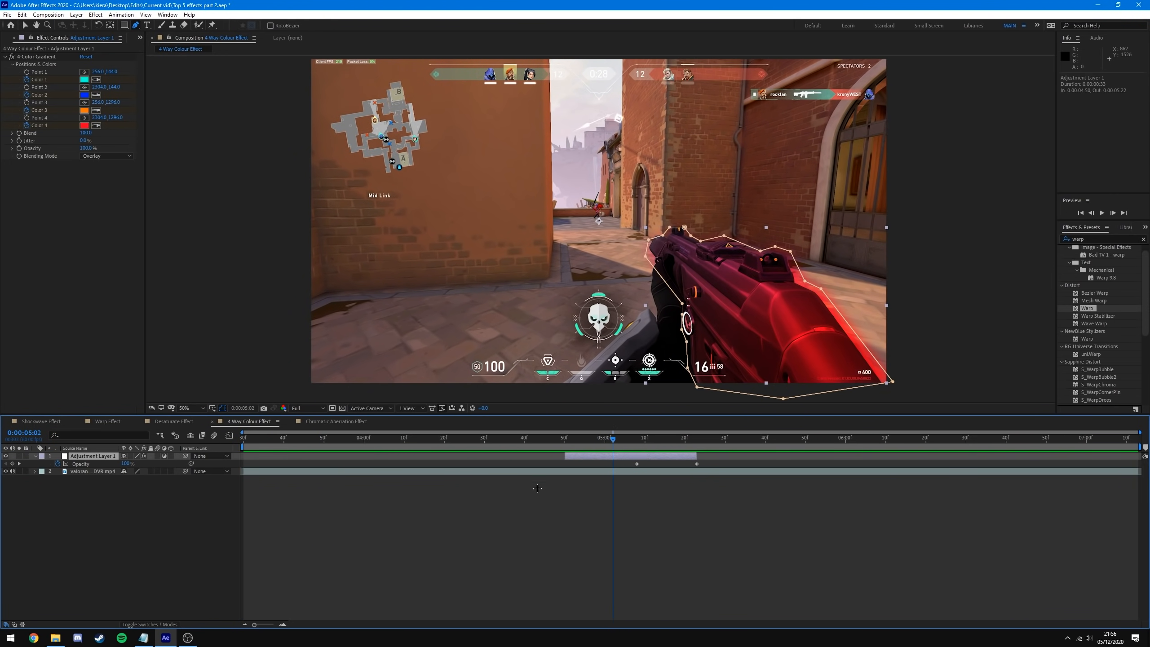
- Drag all the 4-Color Gradient colour keyframes later in time
{"action": "key", "text": "u"}
{"action": "left_click_drag", "start_coordinate": [670, 468], "coordinate": [573, 548]}
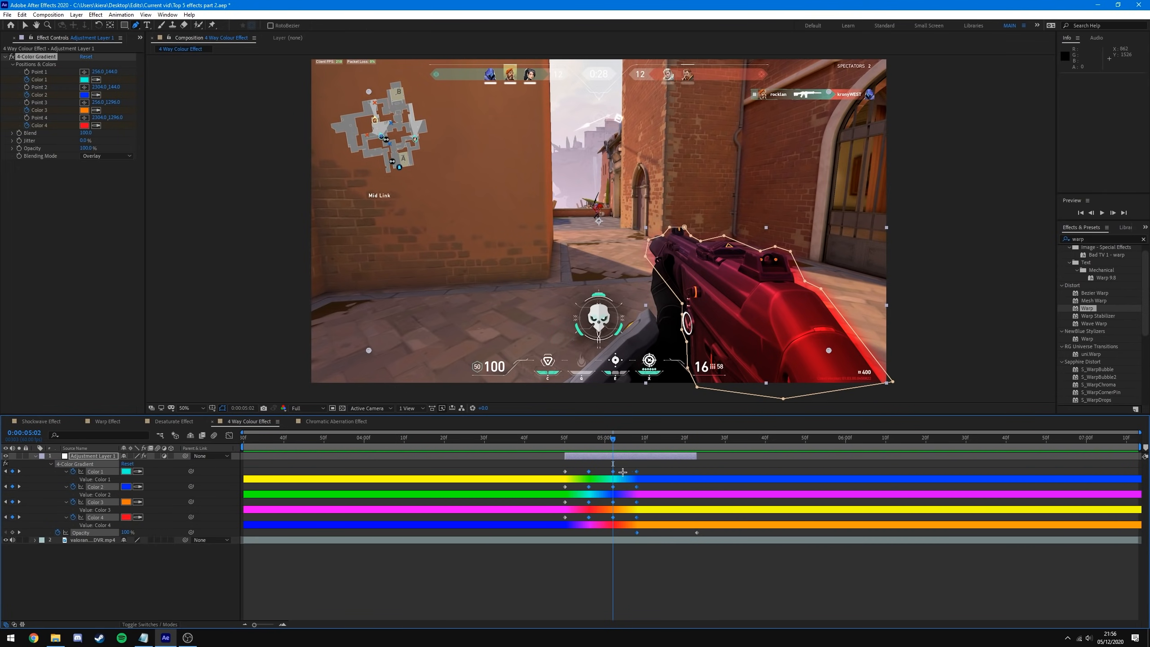
{"action": "left_click_drag", "start_coordinate": [588, 473], "coordinate": [691, 472]}
{"action": "left_click", "coordinate": [691, 534]}
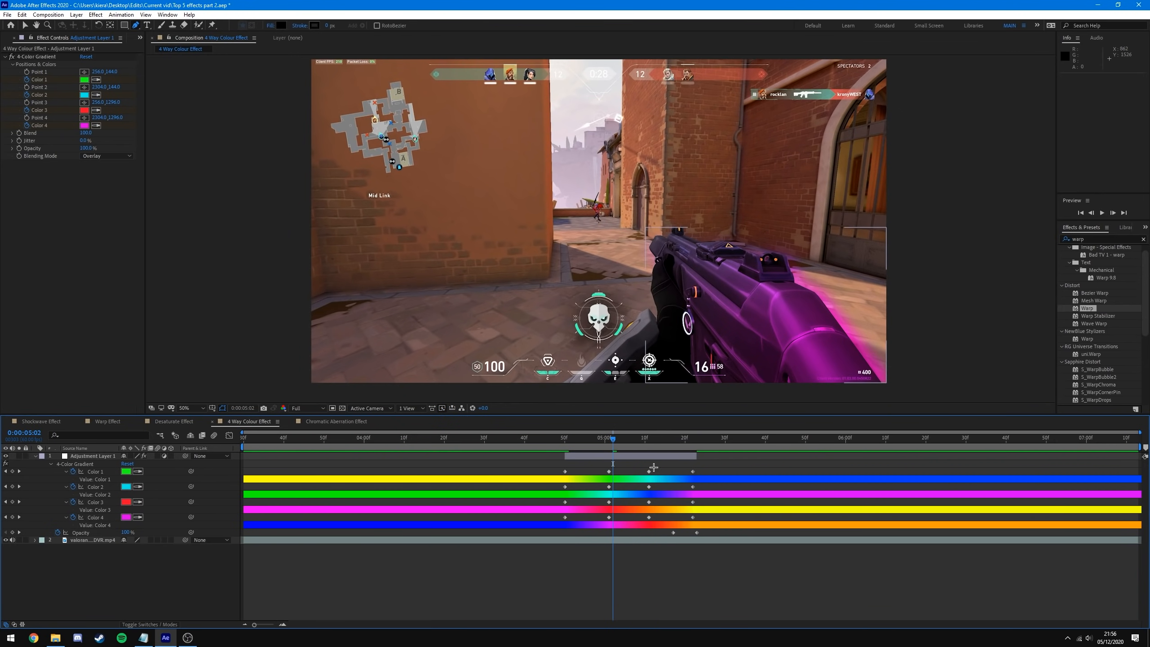
{"action": "key", "text": "space"}
- Move the 100% opacity keyframe to the current time (5:17) and preview from the start
{"action": "left_click_drag", "start_coordinate": [674, 533], "coordinate": [651, 545]}
{"action": "left_click", "coordinate": [680, 564]}
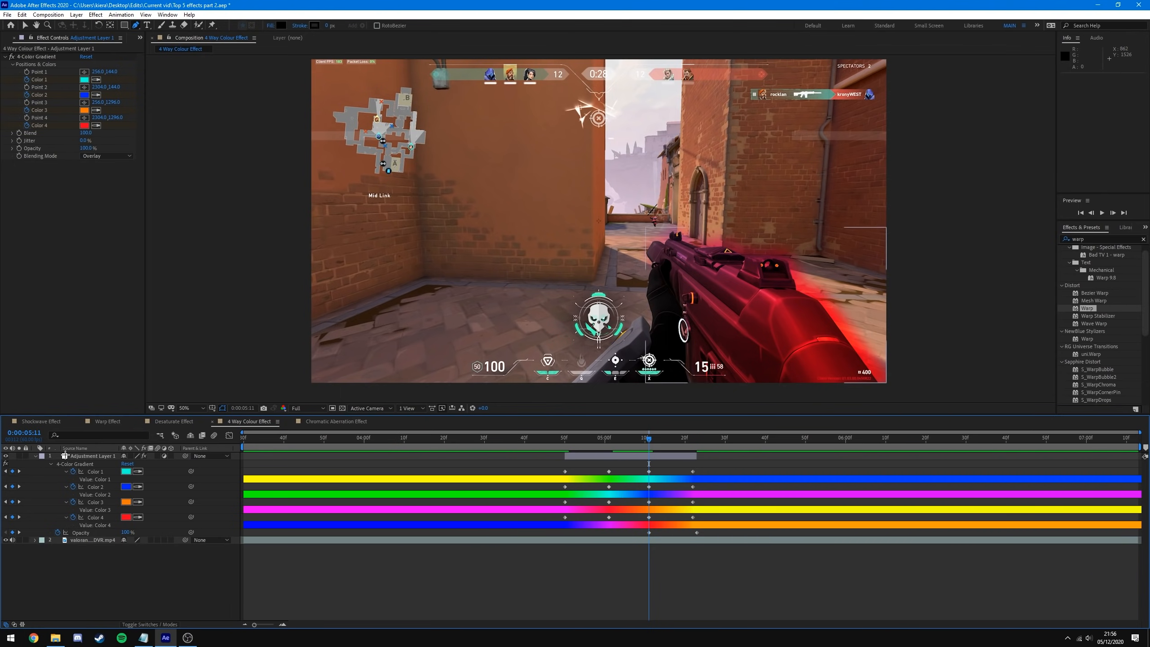
{"action": "left_click", "coordinate": [35, 456]}
{"action": "left_click_drag", "start_coordinate": [649, 438], "coordinate": [139, 471]}
{"action": "key", "text": "space"}
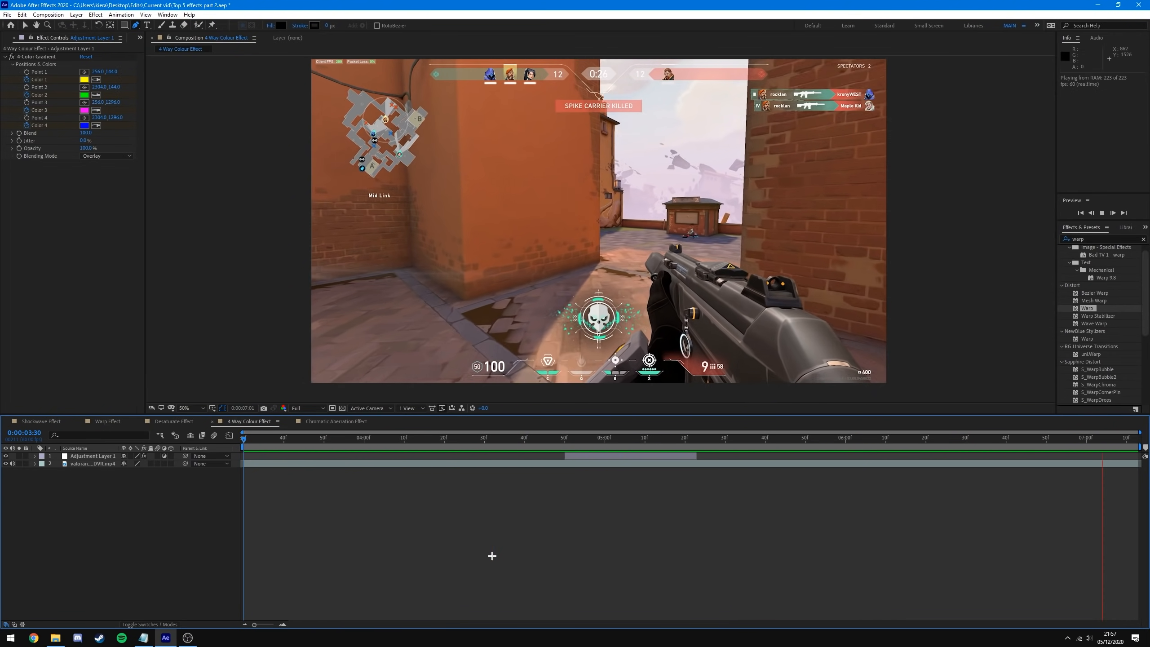
{"action": "left_click_drag", "start_coordinate": [329, 438], "coordinate": [600, 447]}
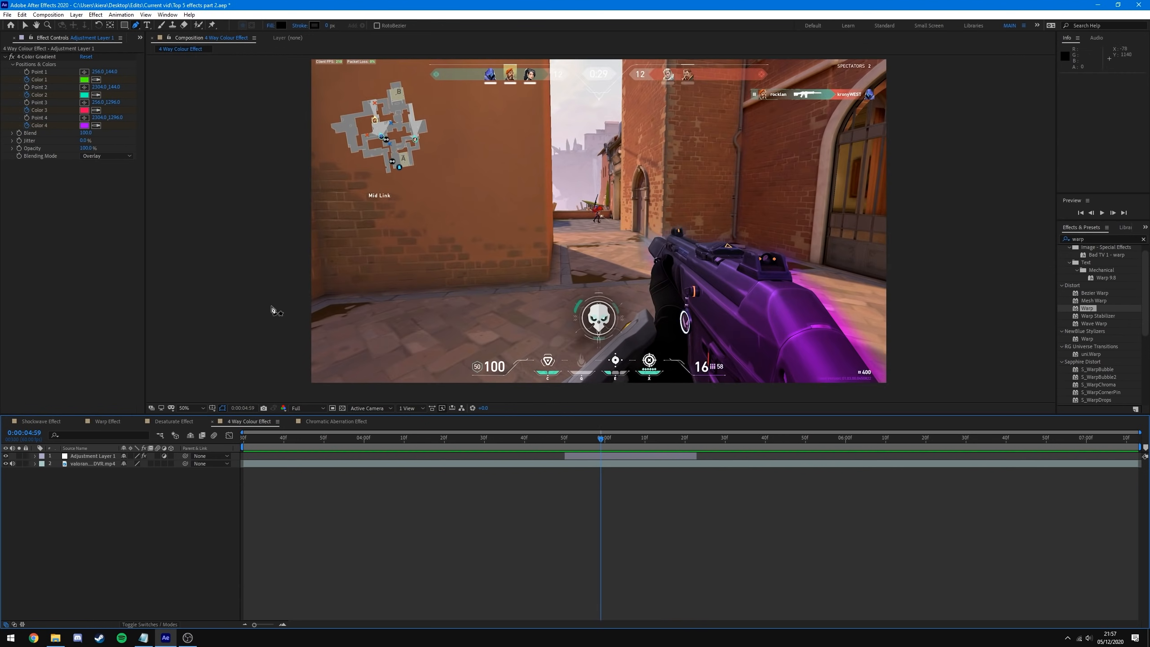
- Set the 4-Color Gradient Blending Mode to Screen and scrub through the gun colour change
{"action": "left_click", "coordinate": [105, 155]}
{"action": "left_click", "coordinate": [107, 209]}
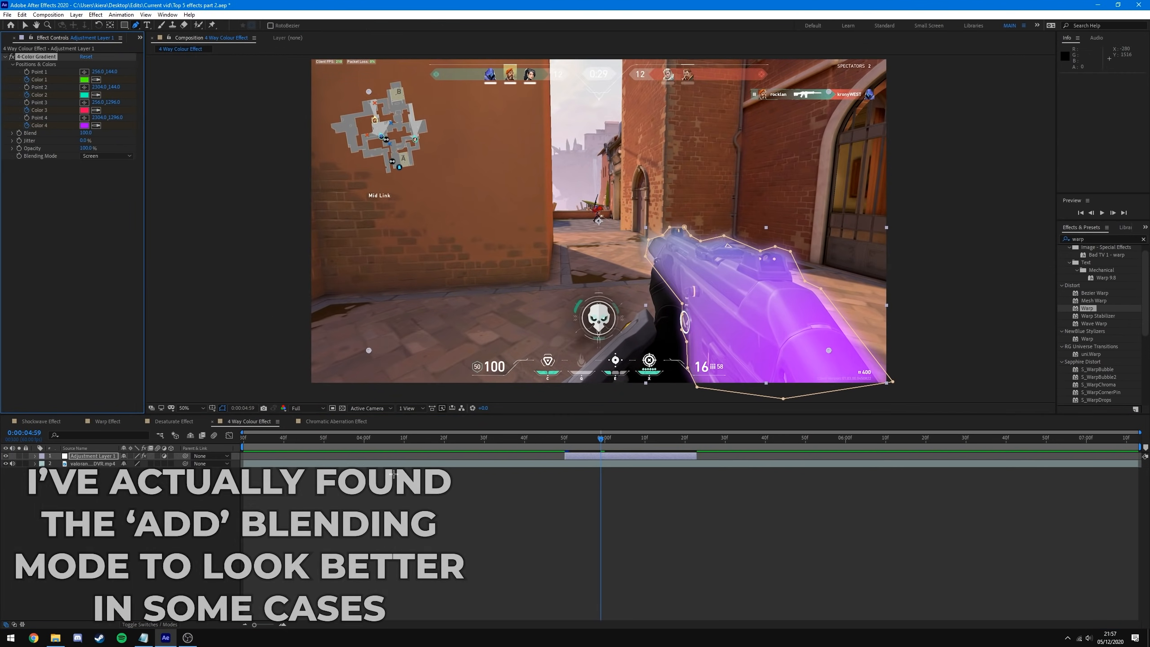
{"action": "left_click_drag", "start_coordinate": [601, 439], "coordinate": [570, 462]}
{"action": "left_click_drag", "start_coordinate": [625, 462], "coordinate": [637, 466]}
- Lower Adjustment Layer 1's opacity keyframe to 50% and preview the clip
{"action": "left_click", "coordinate": [640, 457]}
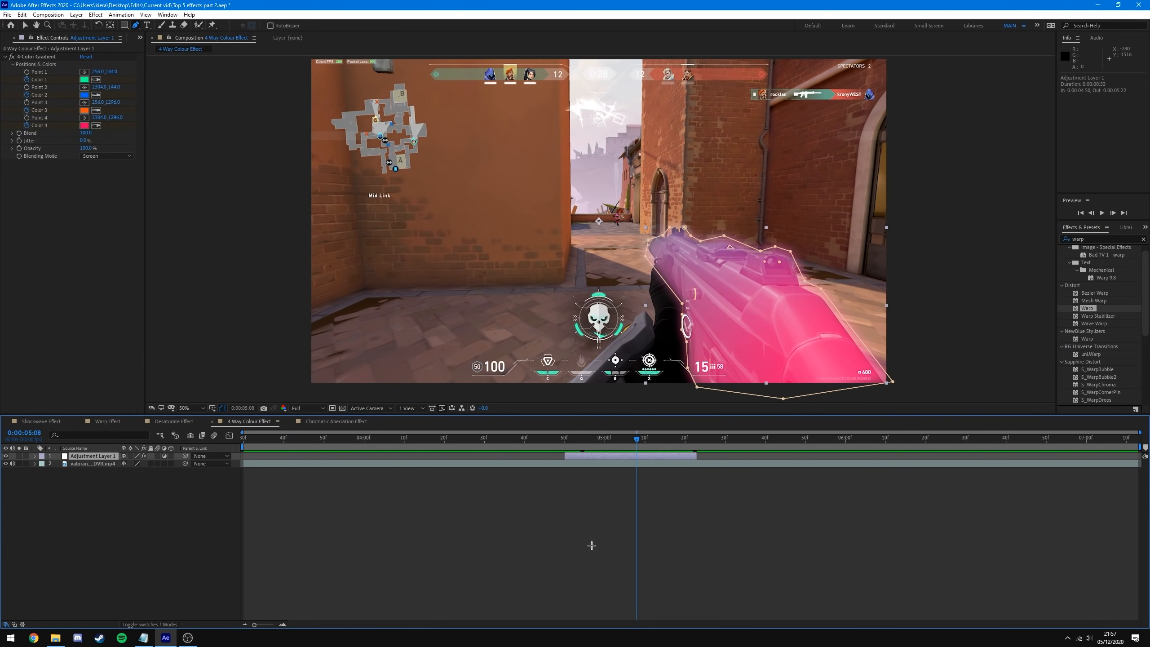
{"action": "key", "text": "t"}
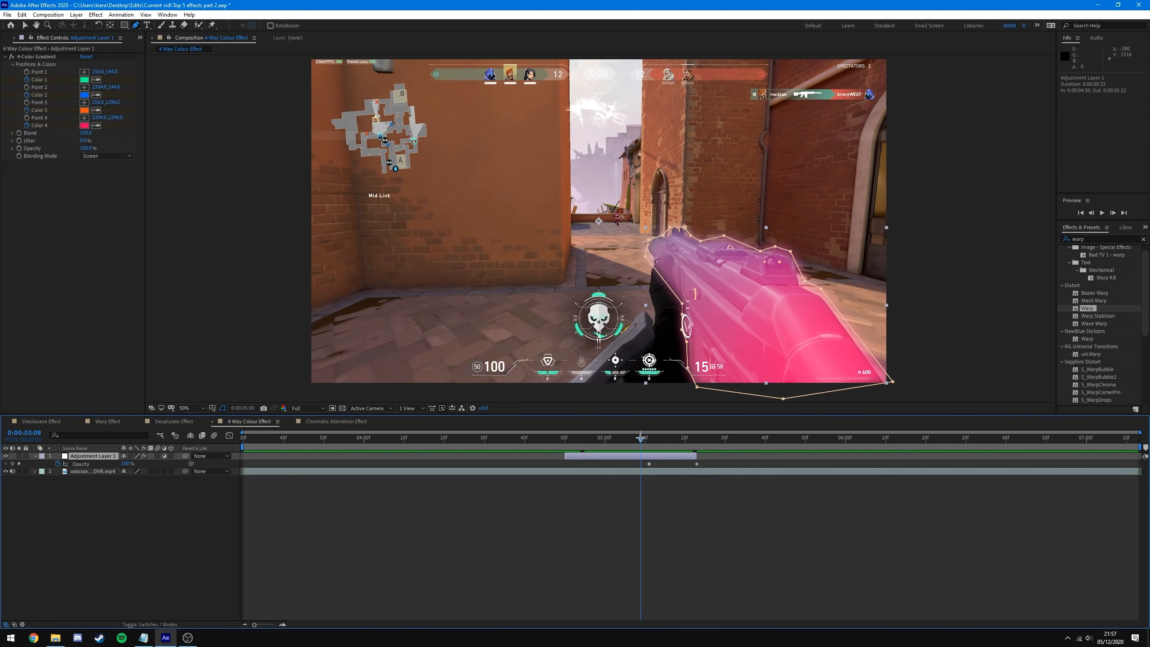
{"action": "left_click_drag", "start_coordinate": [638, 437], "coordinate": [647, 438]}
{"action": "left_click", "coordinate": [127, 463]}
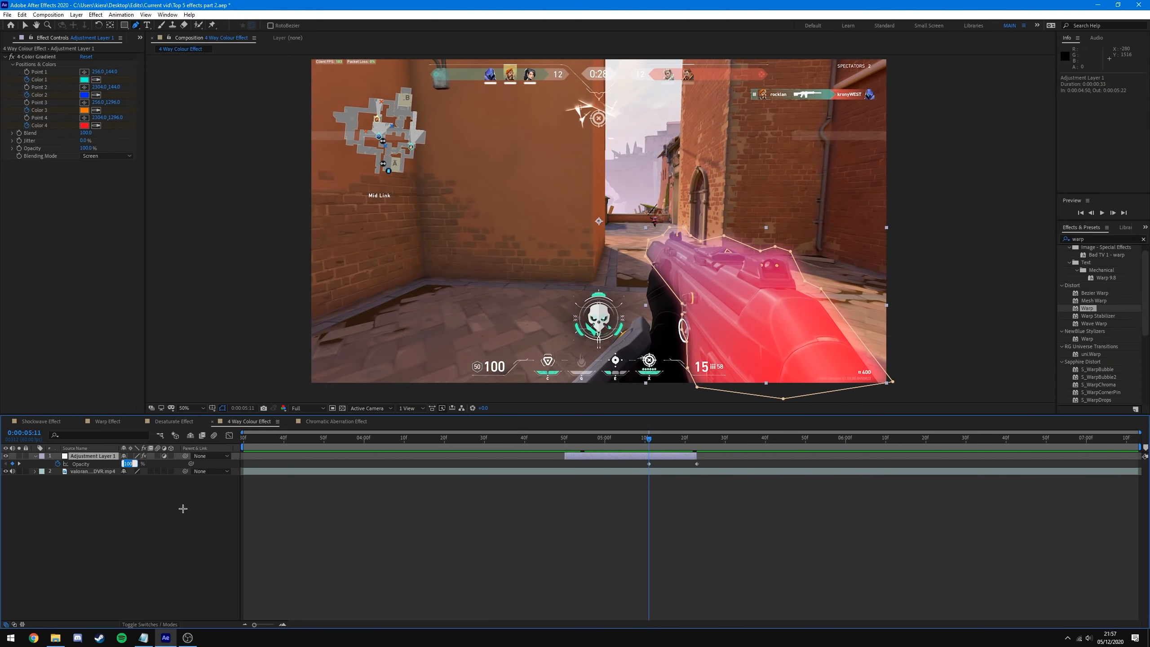
{"action": "key", "text": "Return"}
{"action": "left_click_drag", "start_coordinate": [649, 437], "coordinate": [158, 462]}
{"action": "key", "text": "space"}
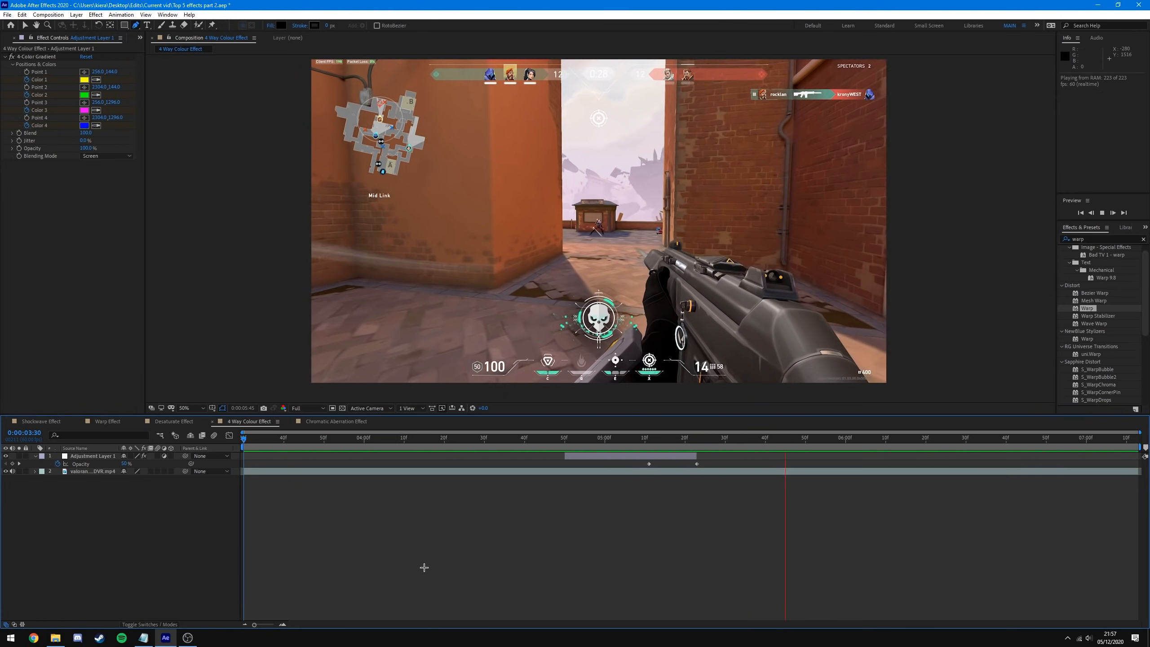
{"action": "key", "text": "space"}
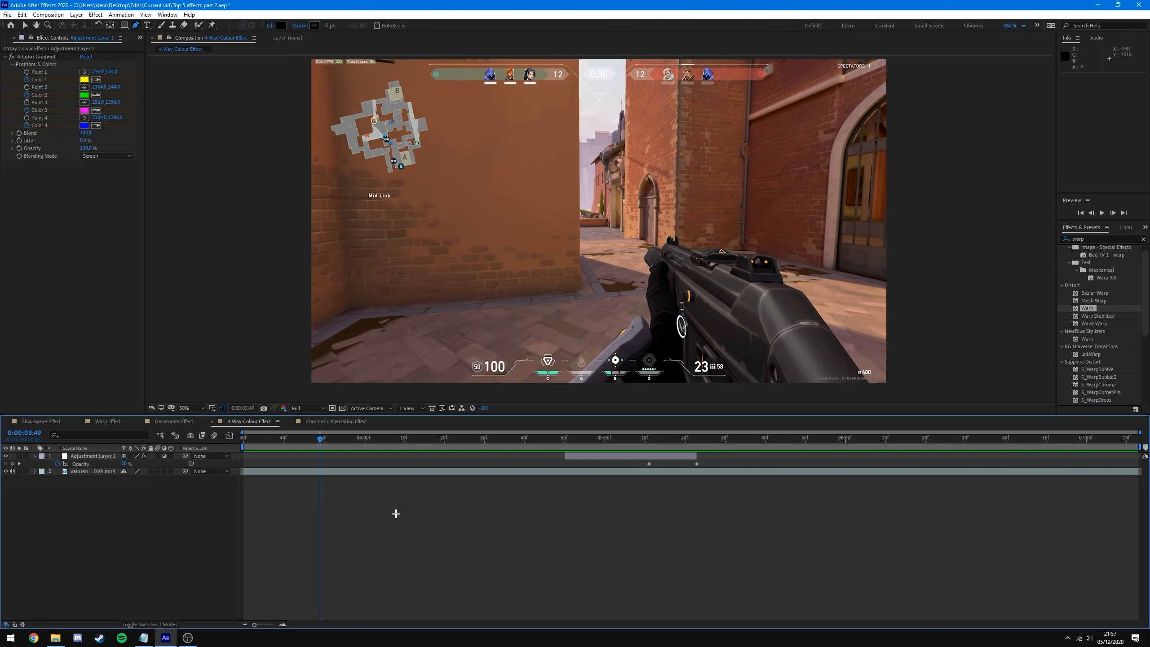
- Inspect the gradient colour keyframes at the purple gun frame, undoing an accidental keyframe move
{"action": "left_click_drag", "start_coordinate": [319, 441], "coordinate": [630, 454]}
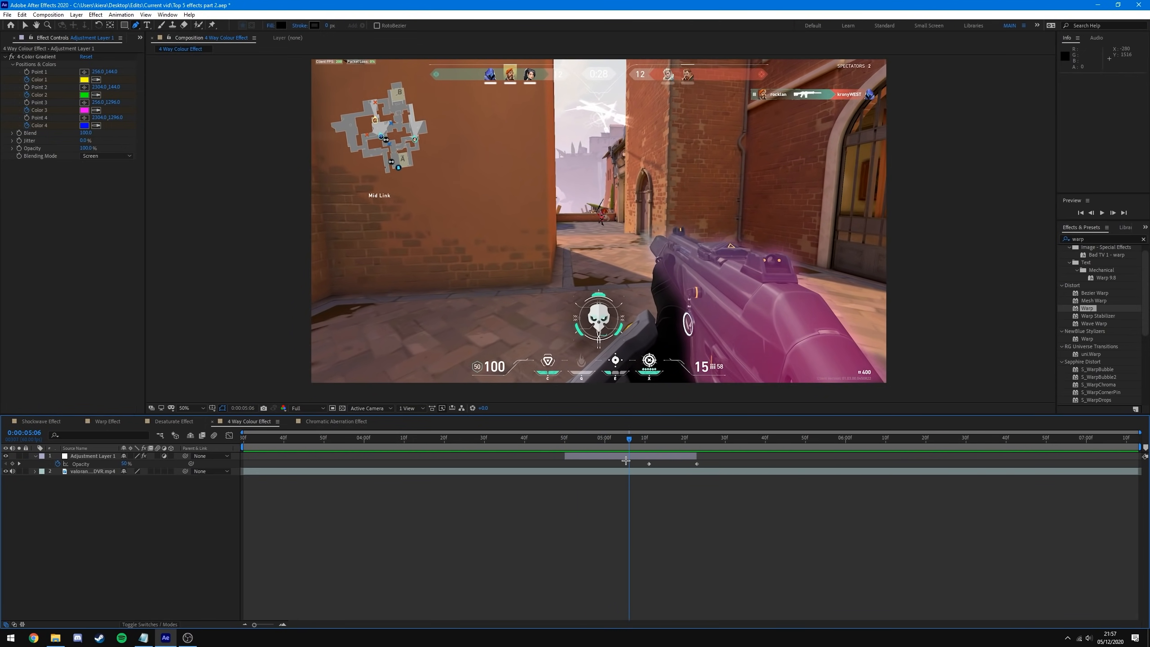
{"action": "left_click", "coordinate": [617, 454]}
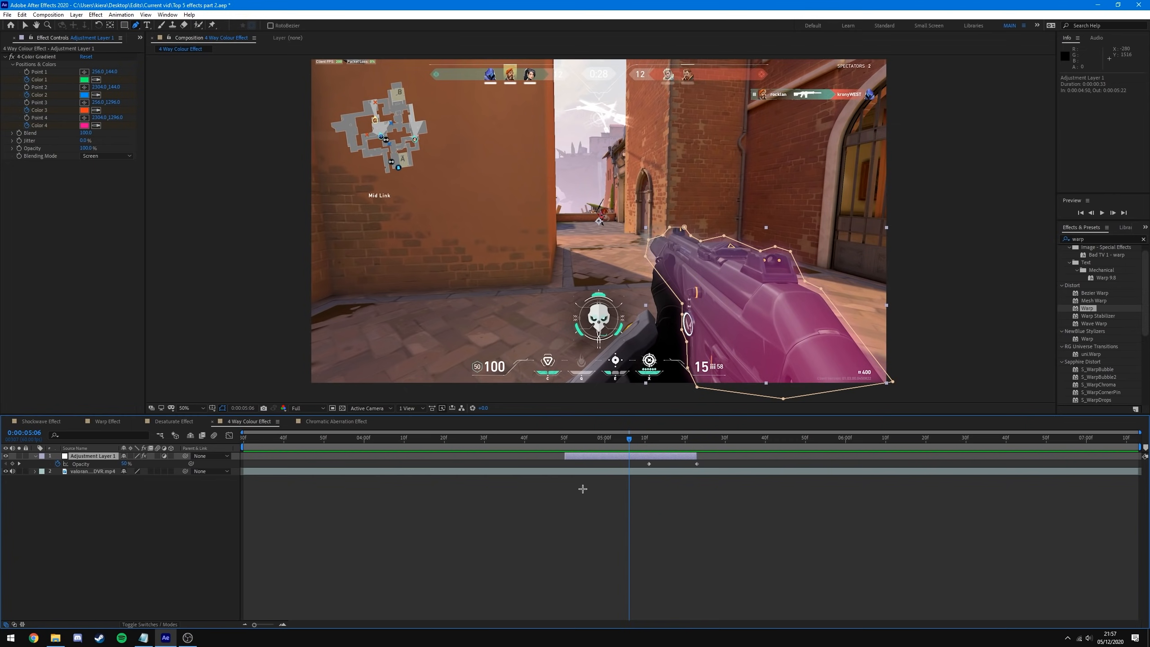
{"action": "key", "text": "u"}
{"action": "left_click_drag", "start_coordinate": [739, 472], "coordinate": [585, 526]}
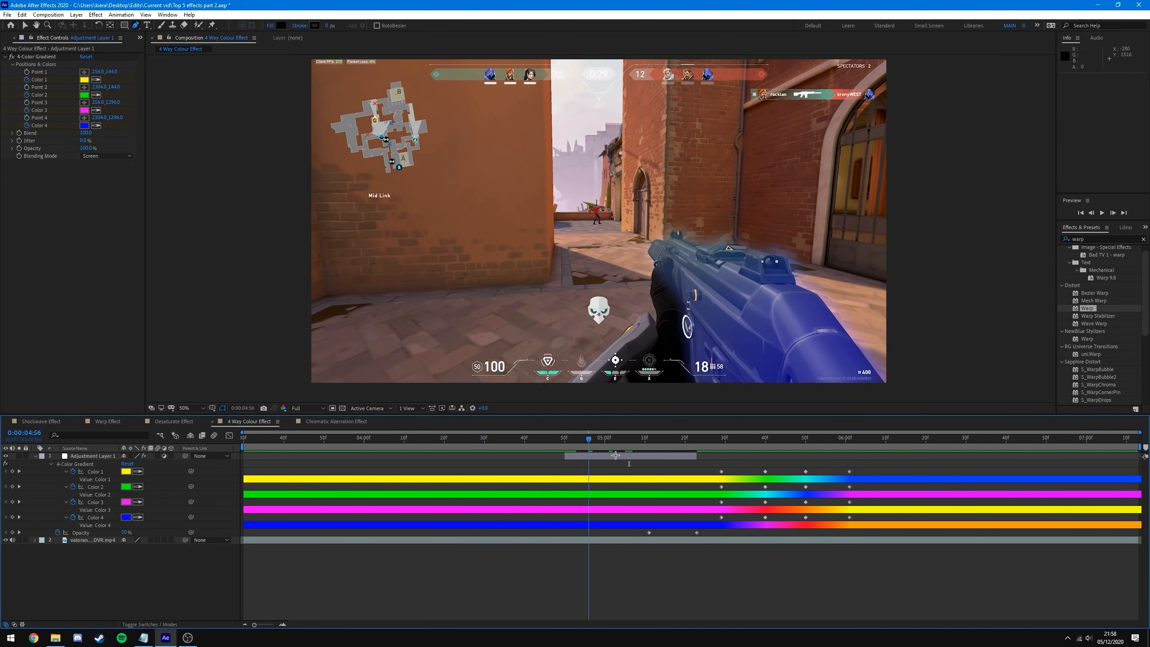
{"action": "key", "text": "ctrl+z"}
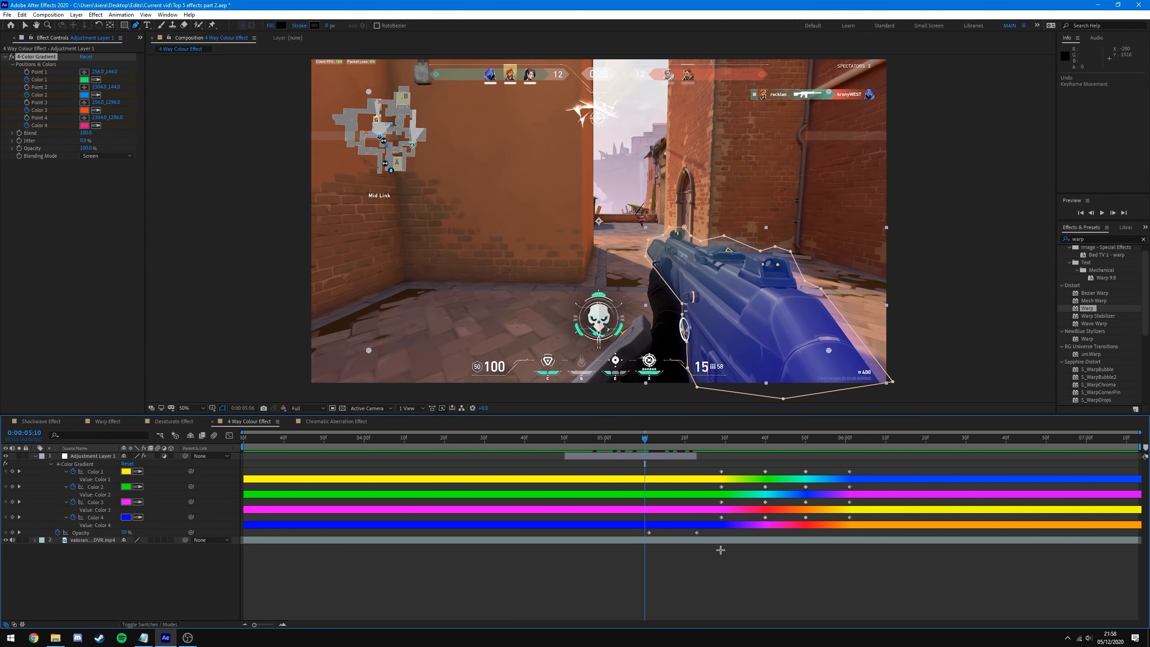
{"action": "left_click", "coordinate": [734, 576]}
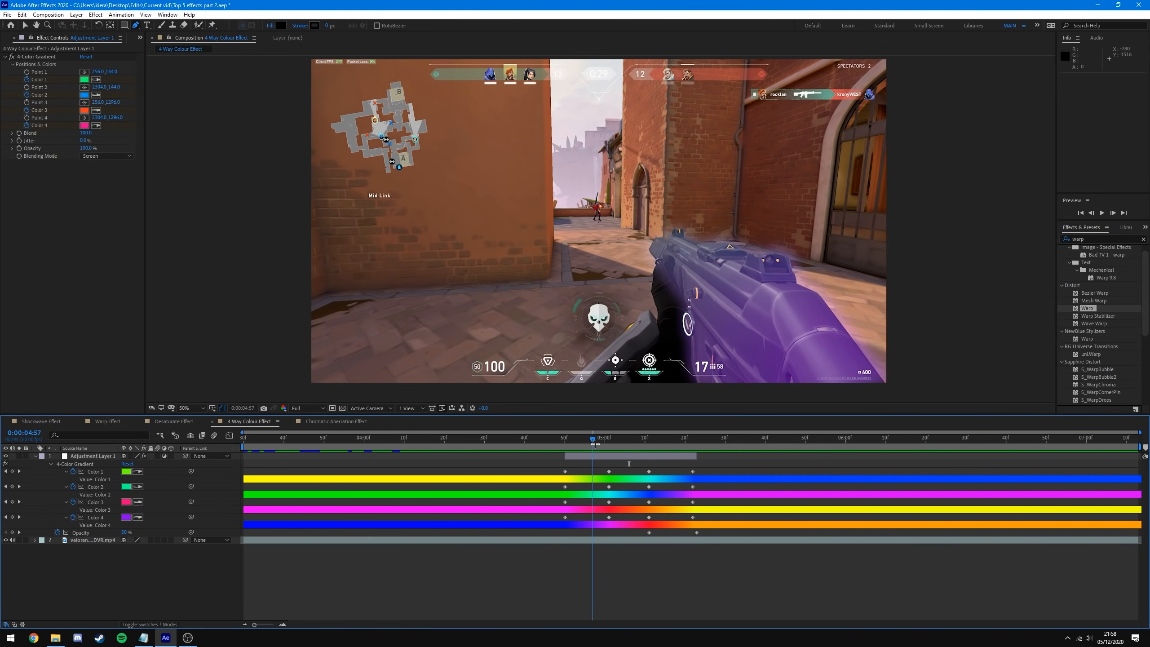
{"action": "left_click", "coordinate": [98, 456]}
- Set Mask 1 to None so the gradient fills the frame, keeping Blending Mode on Screen
{"action": "key", "text": "m"}
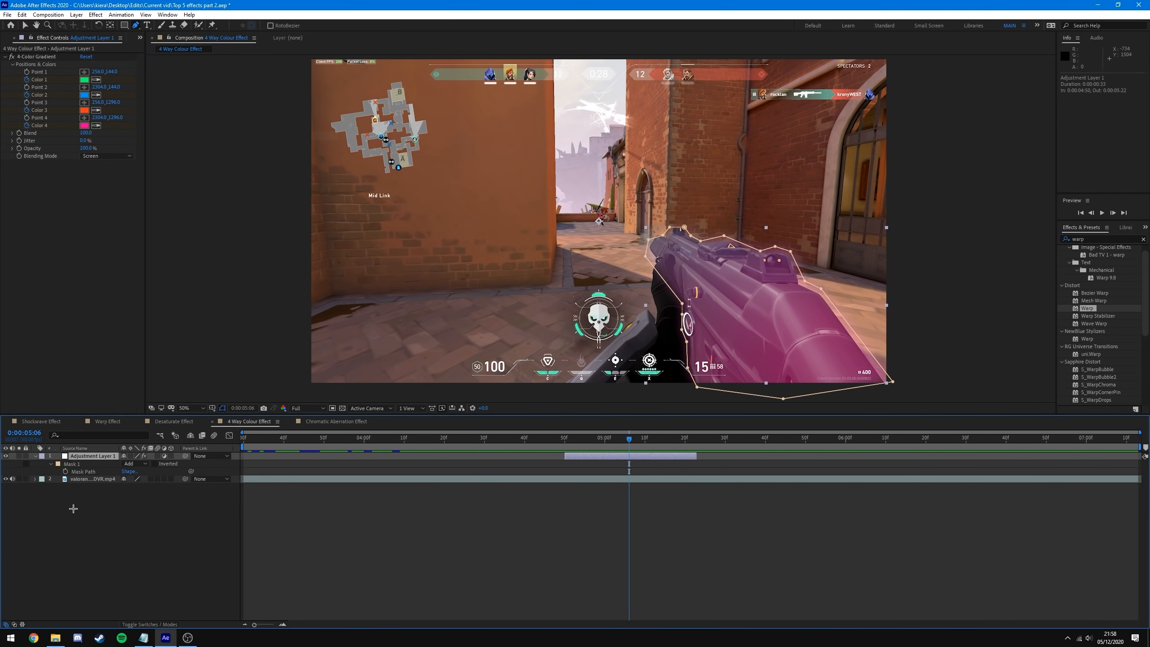
{"action": "left_click", "coordinate": [133, 463]}
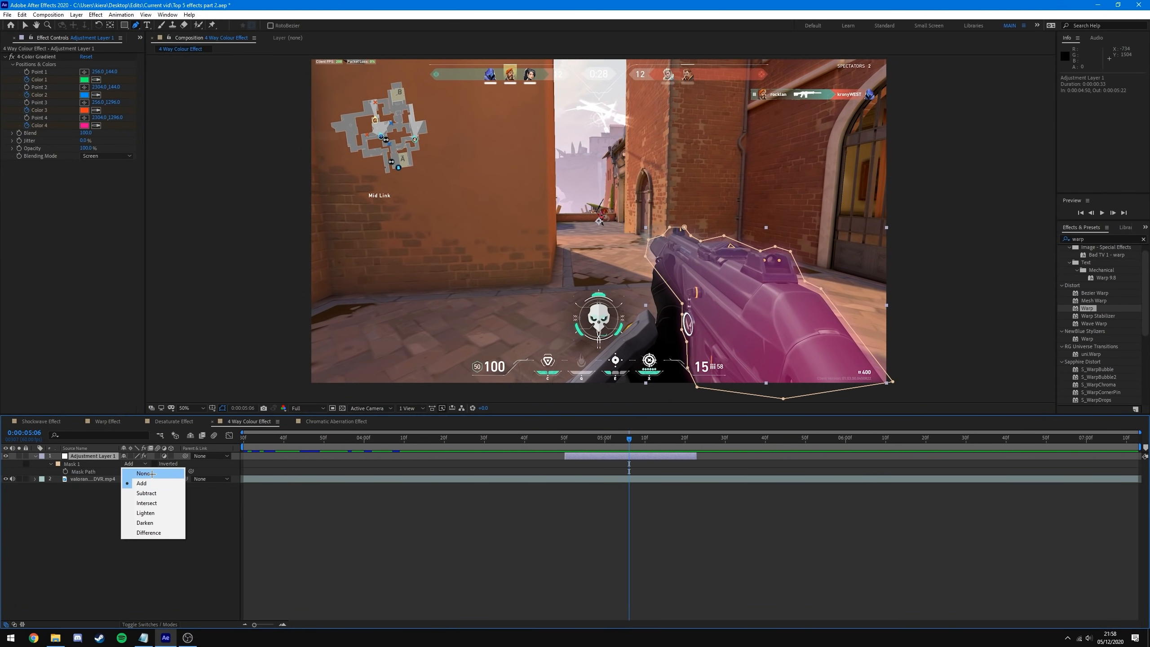
{"action": "left_click", "coordinate": [143, 473]}
{"action": "left_click", "coordinate": [107, 156]}
{"action": "left_click", "coordinate": [105, 166]}
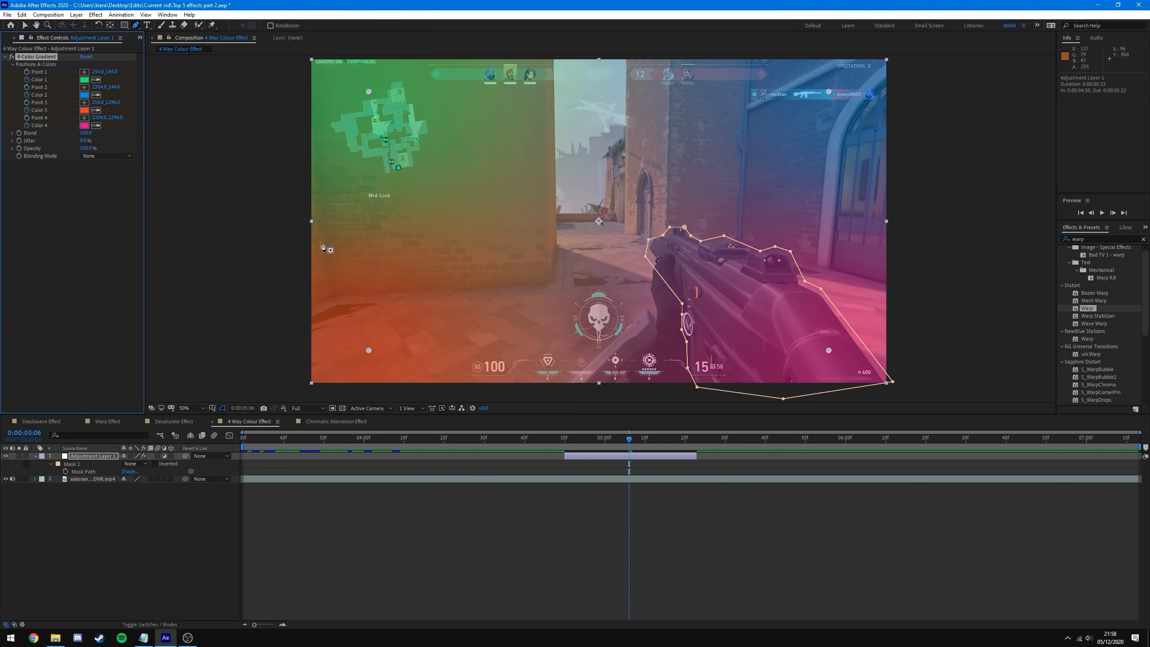
{"action": "left_click", "coordinate": [105, 155]}
{"action": "left_click", "coordinate": [105, 210]}
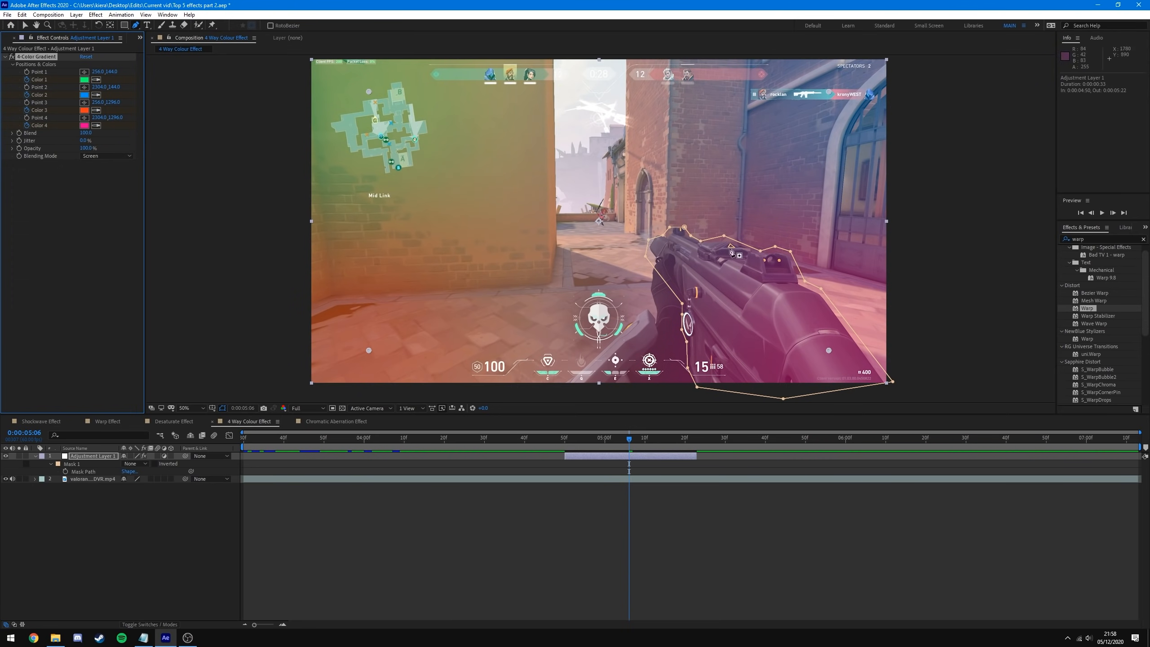
- Drag gradient Points 1–4 onto the gun, including the sight and lower body
{"action": "left_click_drag", "start_coordinate": [369, 92], "coordinate": [650, 245]}
{"action": "left_click_drag", "start_coordinate": [828, 92], "coordinate": [788, 255]}
{"action": "left_click_drag", "start_coordinate": [828, 350], "coordinate": [838, 371]}
{"action": "left_click_drag", "start_coordinate": [369, 351], "coordinate": [700, 339]}
{"action": "left_click_drag", "start_coordinate": [788, 254], "coordinate": [777, 266]}
{"action": "left_click_drag", "start_coordinate": [650, 245], "coordinate": [659, 245]}
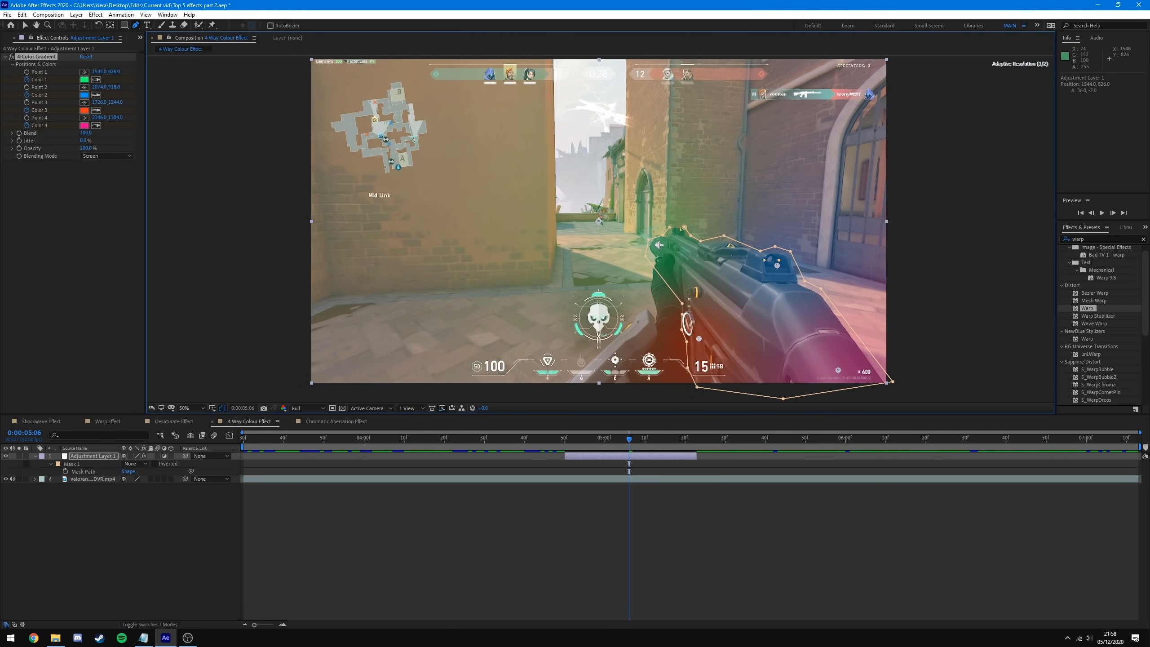
- Set Mask 1 back to Add to confine the gradient to the gun
{"action": "left_click", "coordinate": [476, 517]}
{"action": "left_click", "coordinate": [135, 464]}
{"action": "left_click", "coordinate": [136, 475]}
{"action": "mouse_move", "coordinate": [629, 438]}
{"action": "left_mouse_down"}
{"action": "mouse_move", "coordinate": [561, 446]}
{"action": "mouse_move", "coordinate": [680, 442]}
{"action": "mouse_move", "coordinate": [580, 441]}
{"action": "mouse_move", "coordinate": [665, 443]}
{"action": "mouse_move", "coordinate": [611, 457]}
{"action": "mouse_move", "coordinate": [664, 457]}
{"action": "mouse_move", "coordinate": [633, 456]}
{"action": "left_mouse_up"}
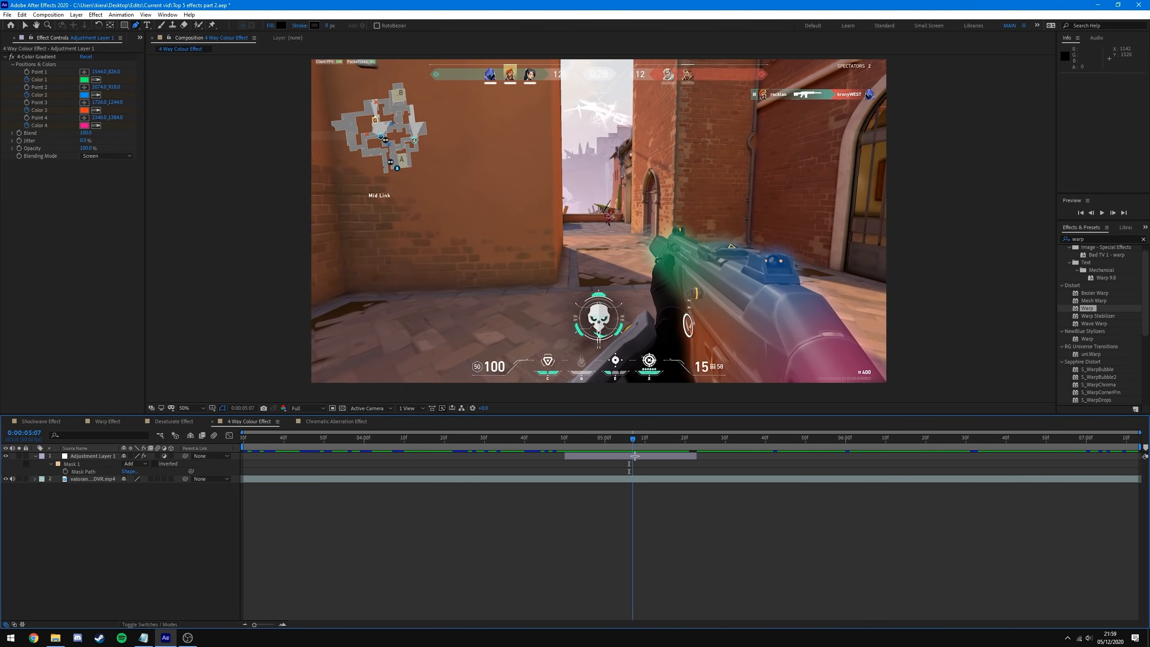
{"action": "key", "text": "space"}
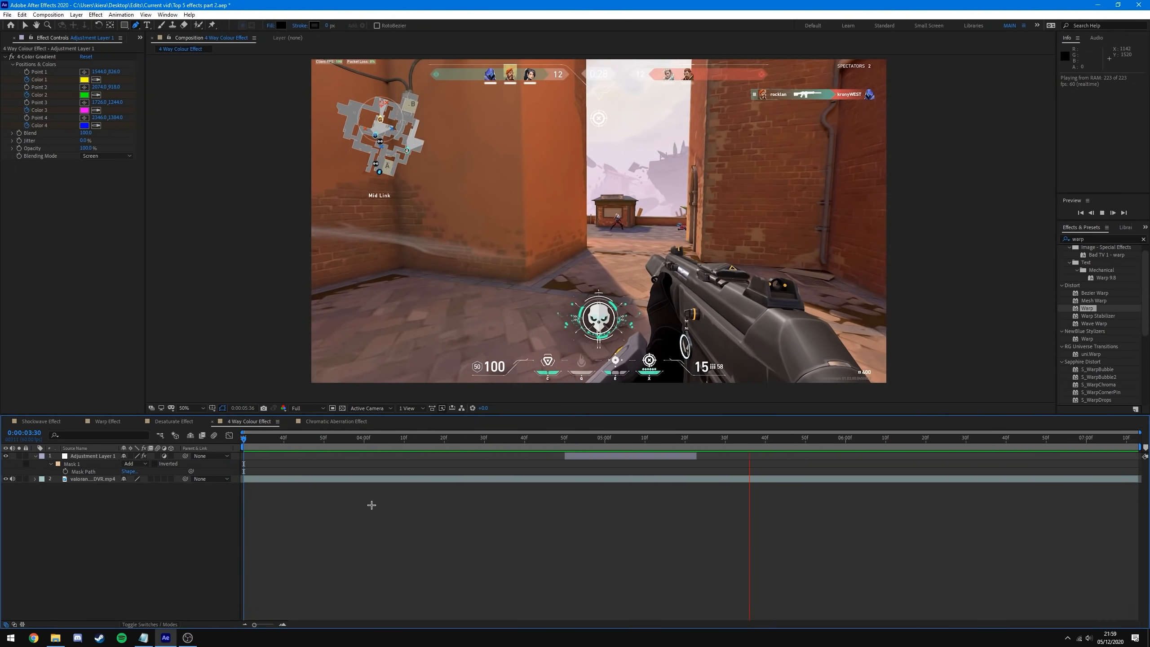
{"action": "left_click", "coordinate": [496, 438]}
{"action": "left_click_drag", "start_coordinate": [517, 446], "coordinate": [632, 448]}
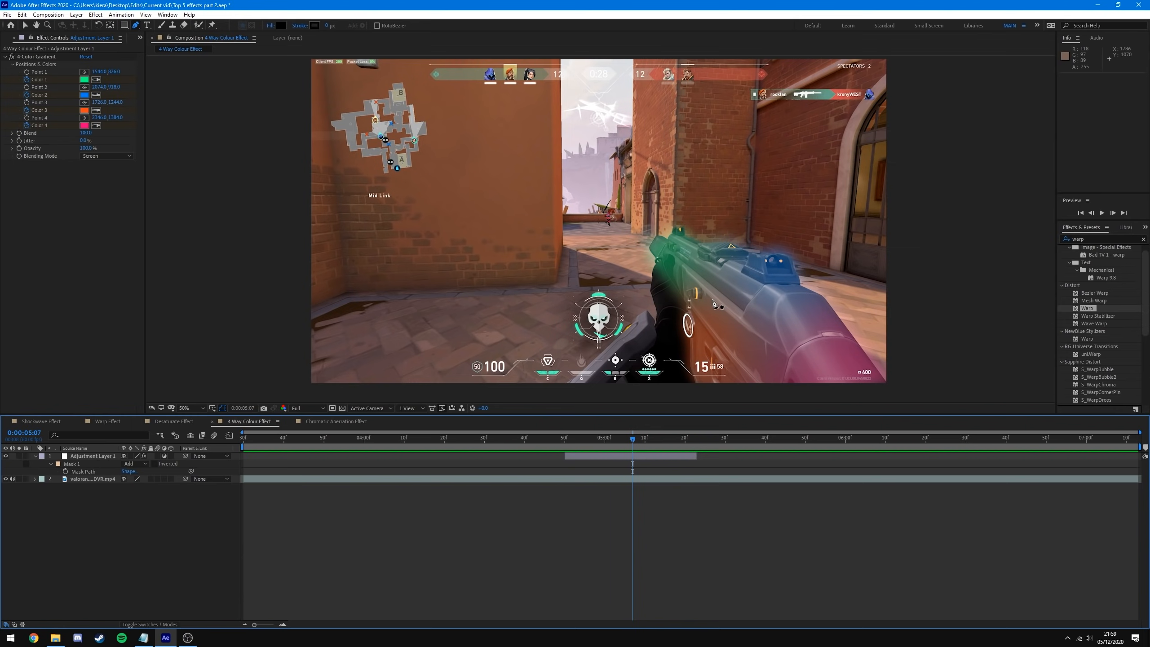
{"action": "left_click_drag", "start_coordinate": [680, 438], "coordinate": [565, 458]}
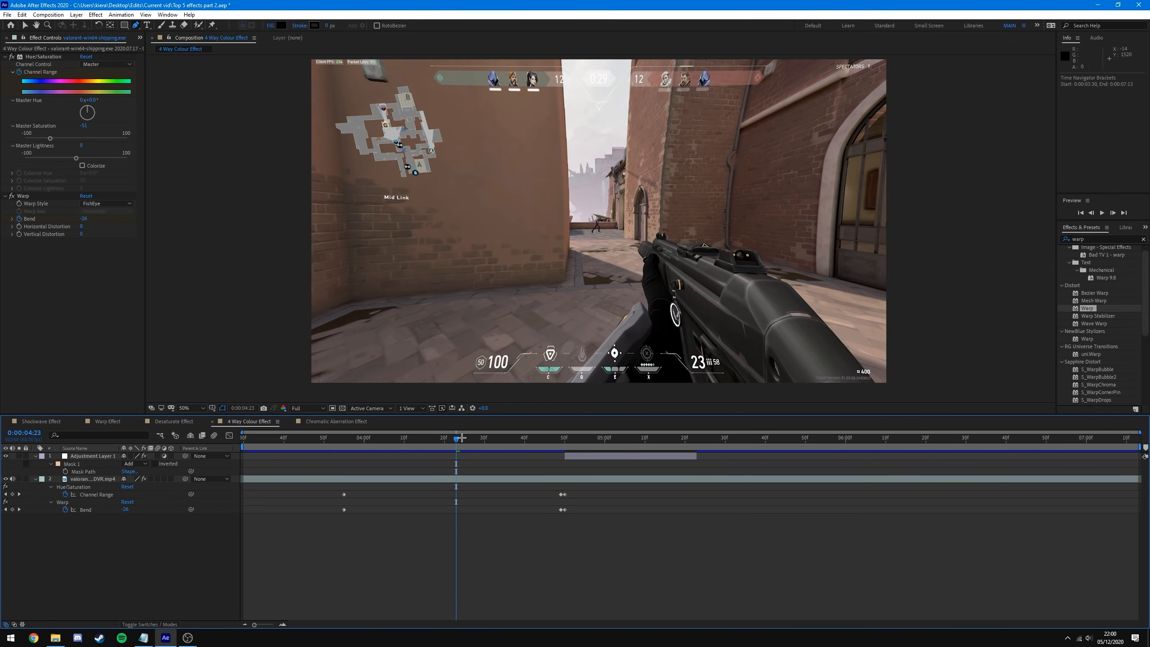
- Scrub and preview the desaturated FishEye warp pulse in the 4 Way Colour Effect comp
{"action": "left_click_drag", "start_coordinate": [461, 438], "coordinate": [227, 475]}
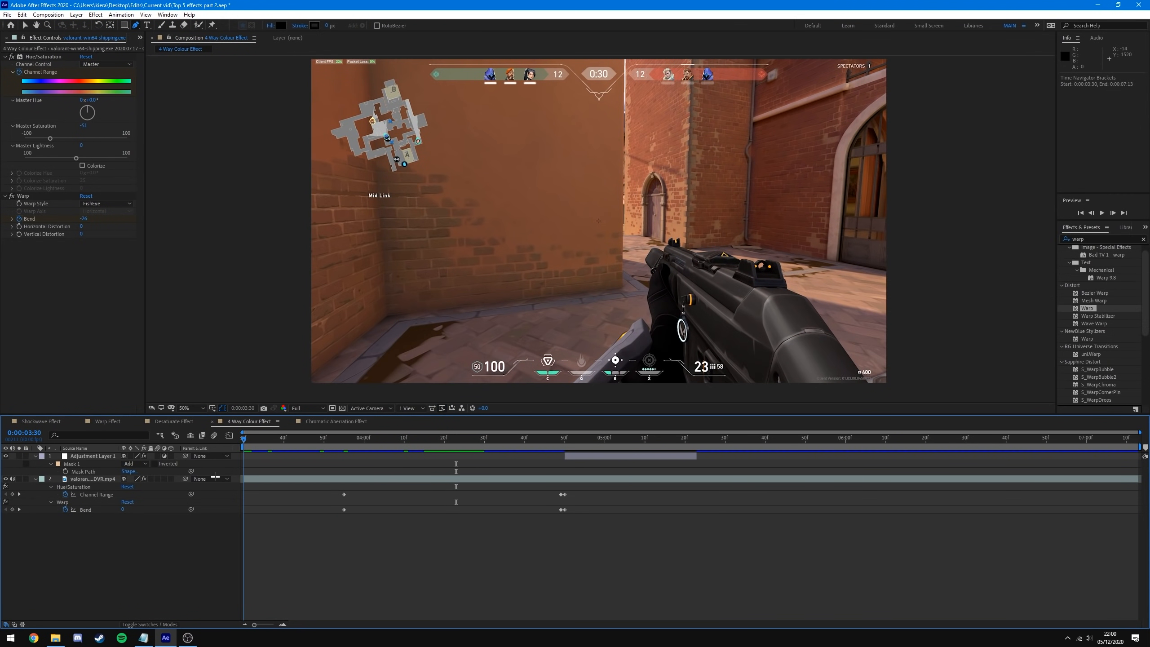
{"action": "key", "text": "space"}
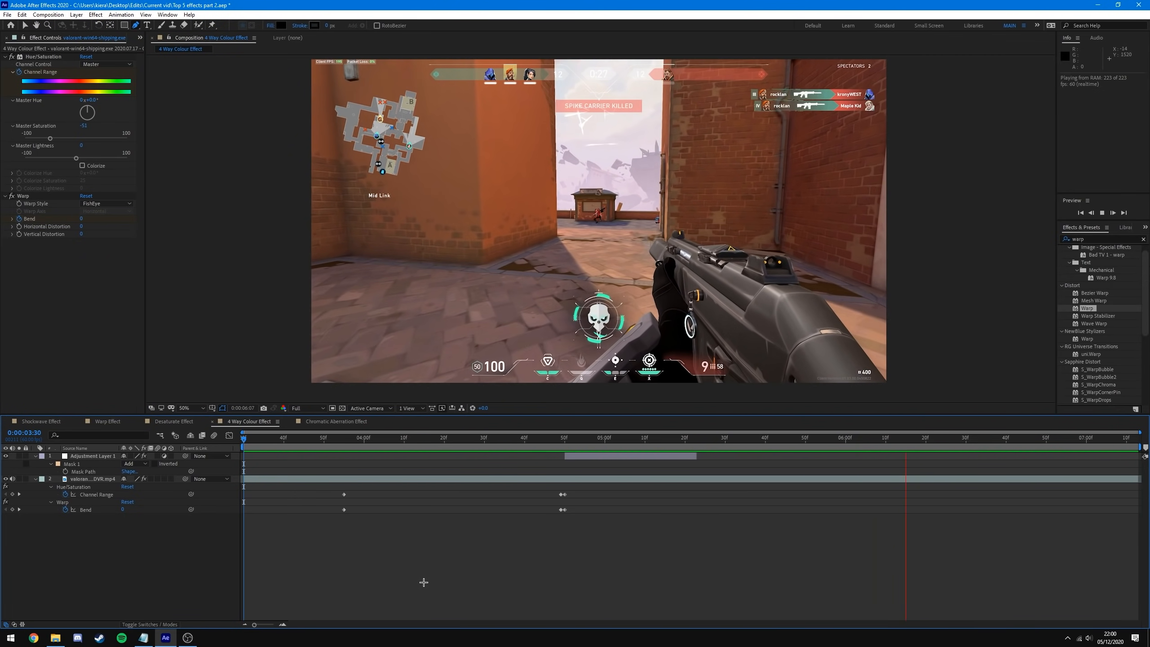
{"action": "key", "text": "space"}
{"action": "left_click_drag", "start_coordinate": [510, 483], "coordinate": [580, 507]}
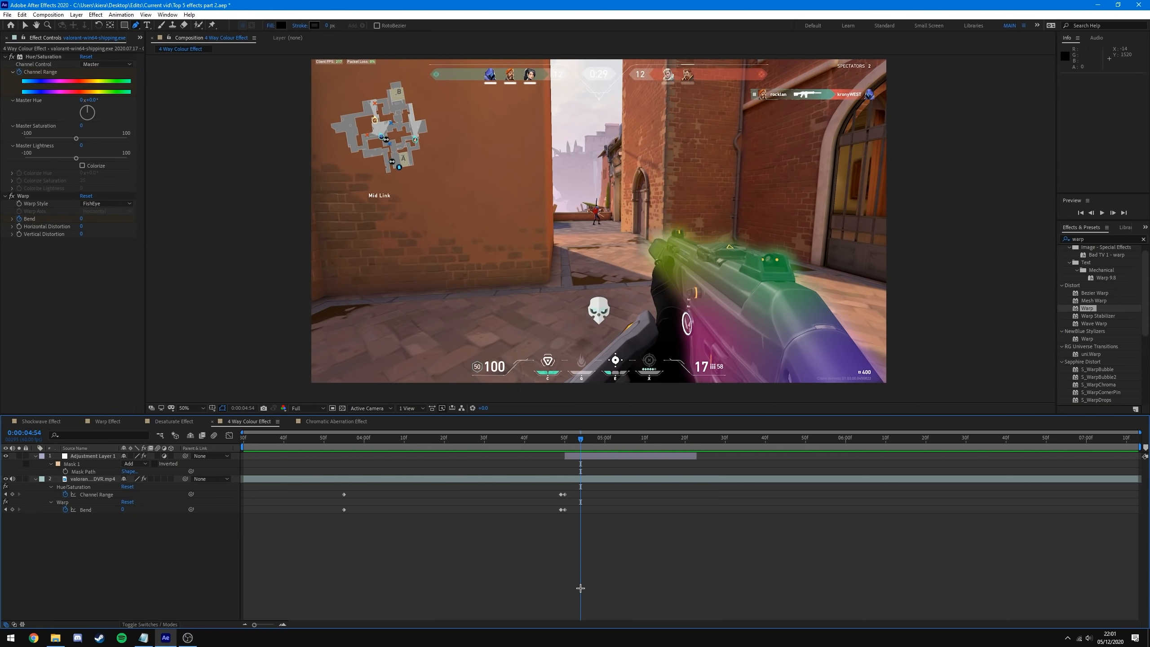
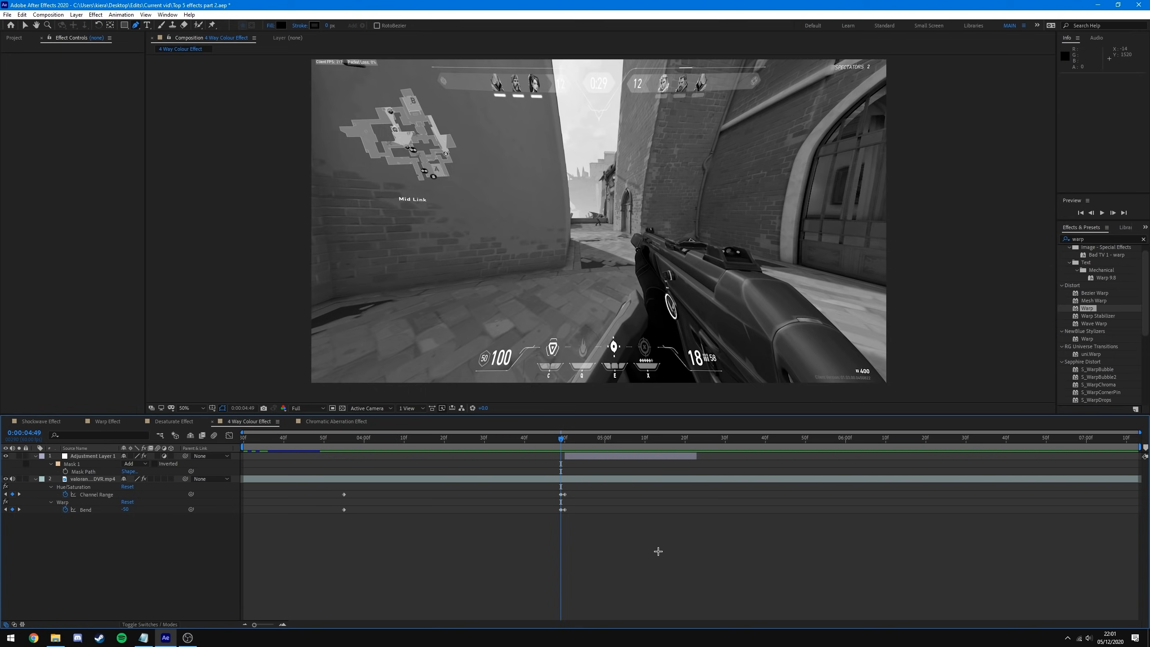
- Open the Chromatic Aberration Effect comp holding the single gameplay clip
{"action": "left_click", "coordinate": [334, 422]}
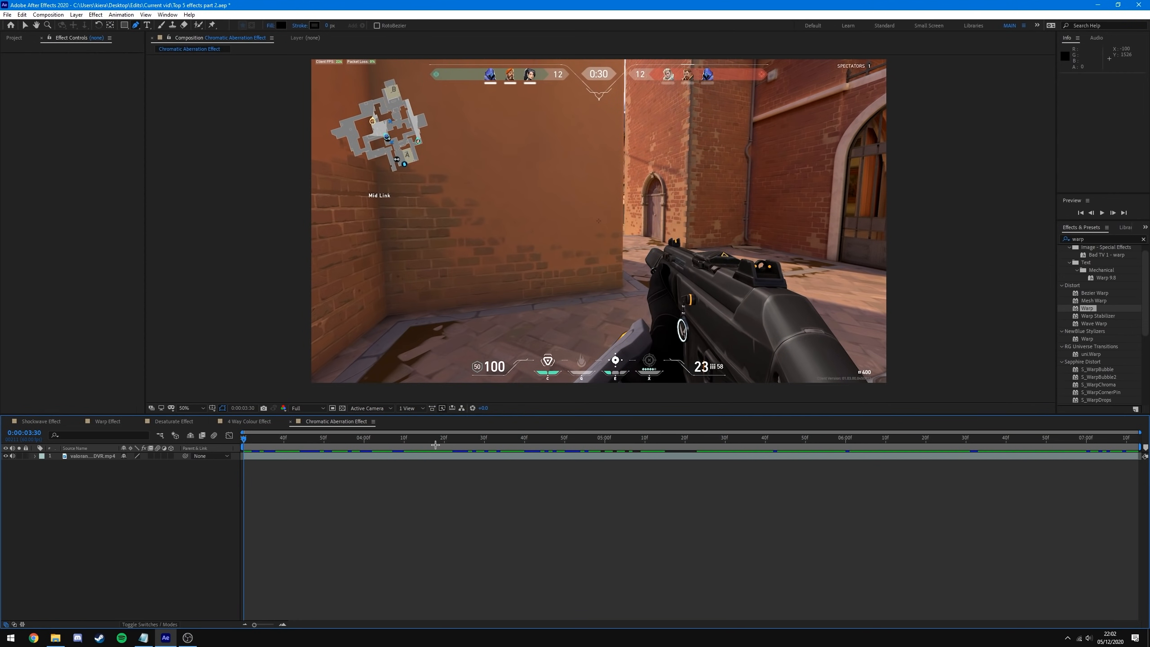
- Apply uni.Chromatic Aberration from a 'chroma' FX Console search to the gameplay clip and preview its blur
{"action": "left_click", "coordinate": [368, 460]}
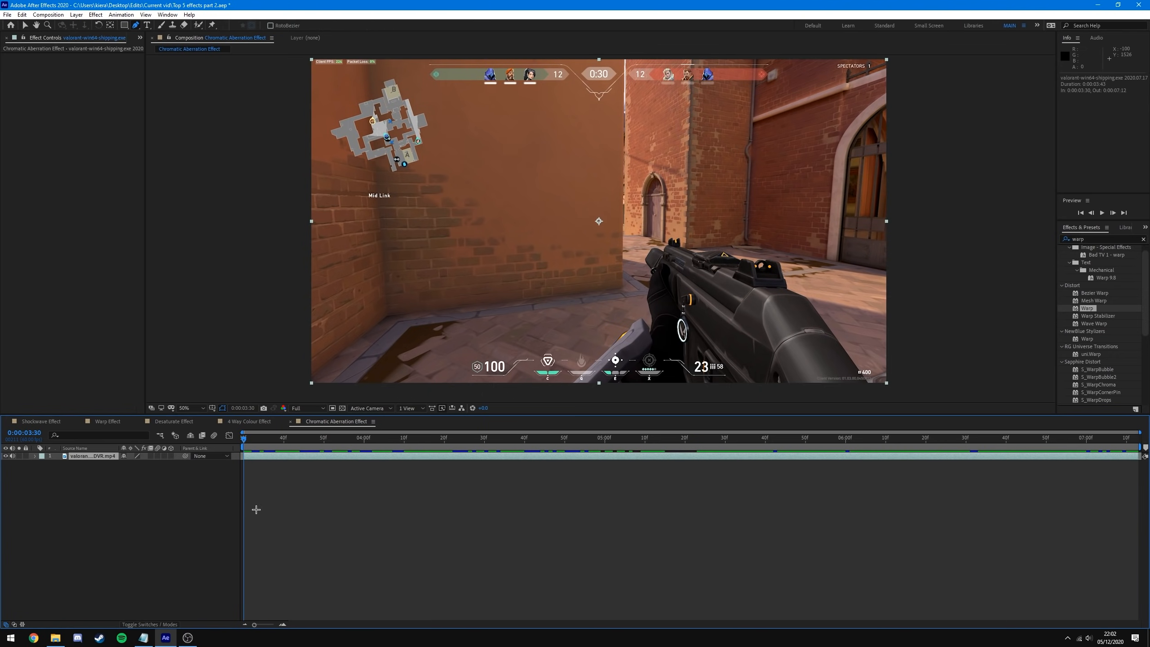
{"action": "key", "text": "ctrl+space"}
{"action": "type", "text": "chroma"}
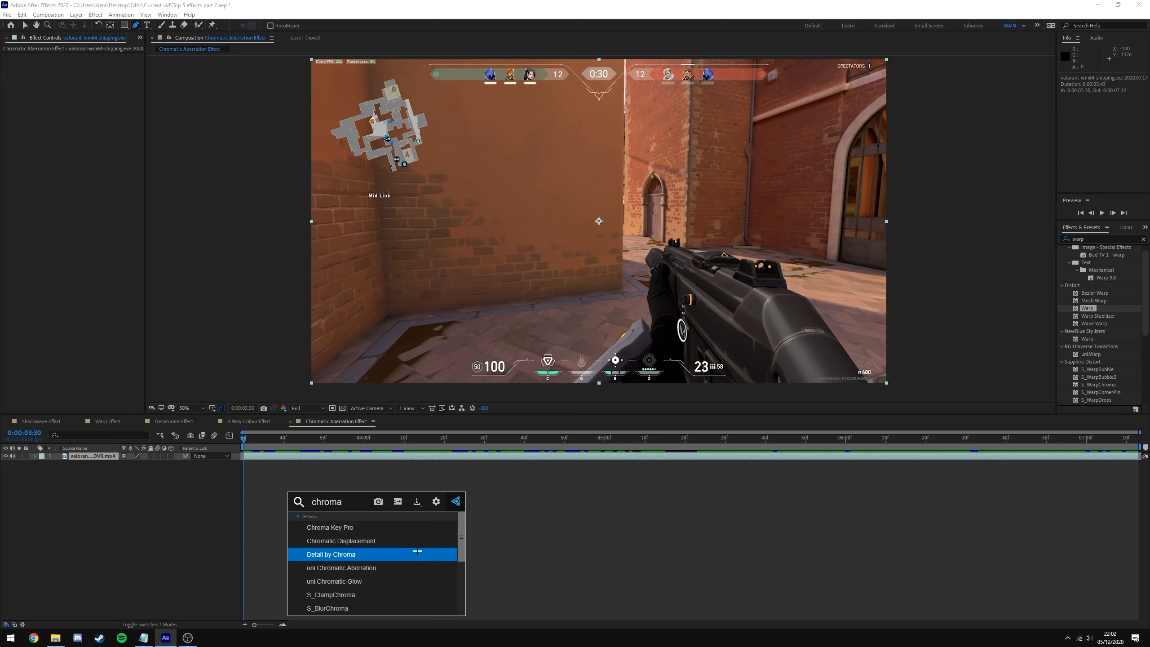
{"action": "left_click_drag", "start_coordinate": [462, 541], "coordinate": [466, 616]}
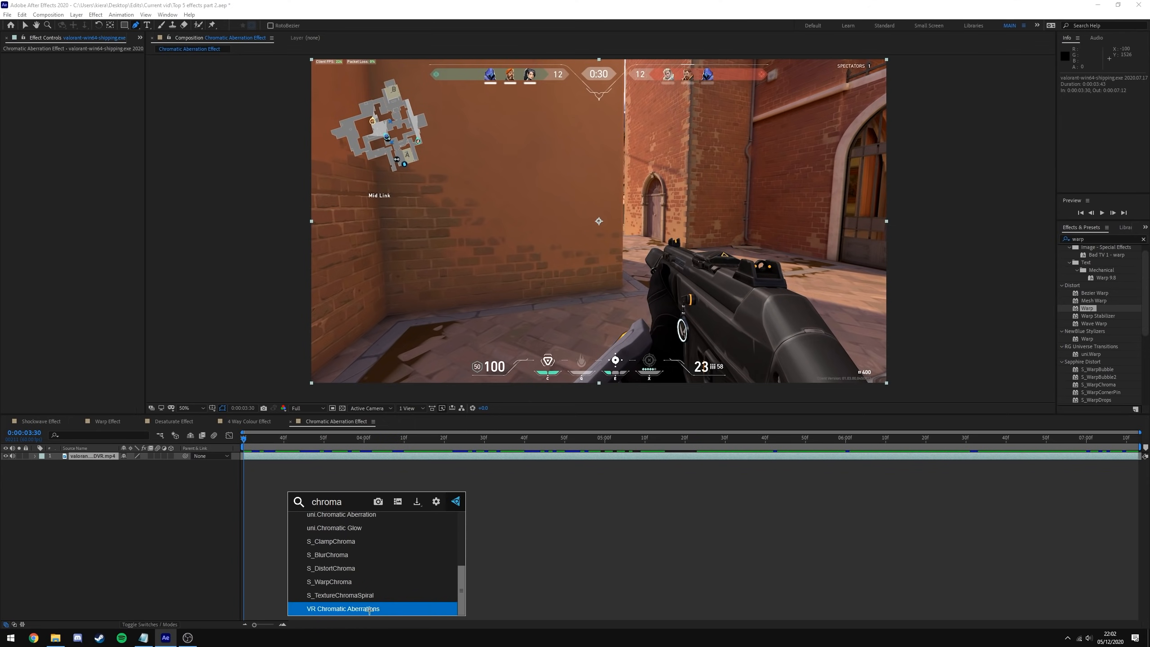
{"action": "scroll", "coordinate": [461, 590], "scroll_direction": "up", "scroll_amount": 1}
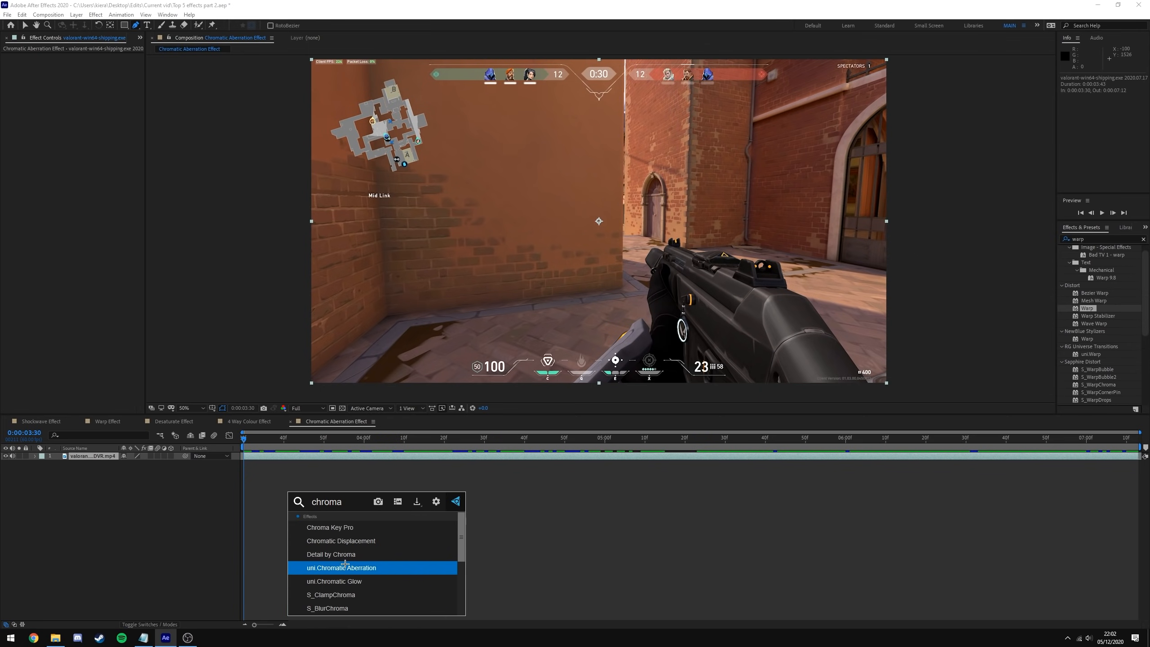
{"action": "left_click", "coordinate": [344, 567]}
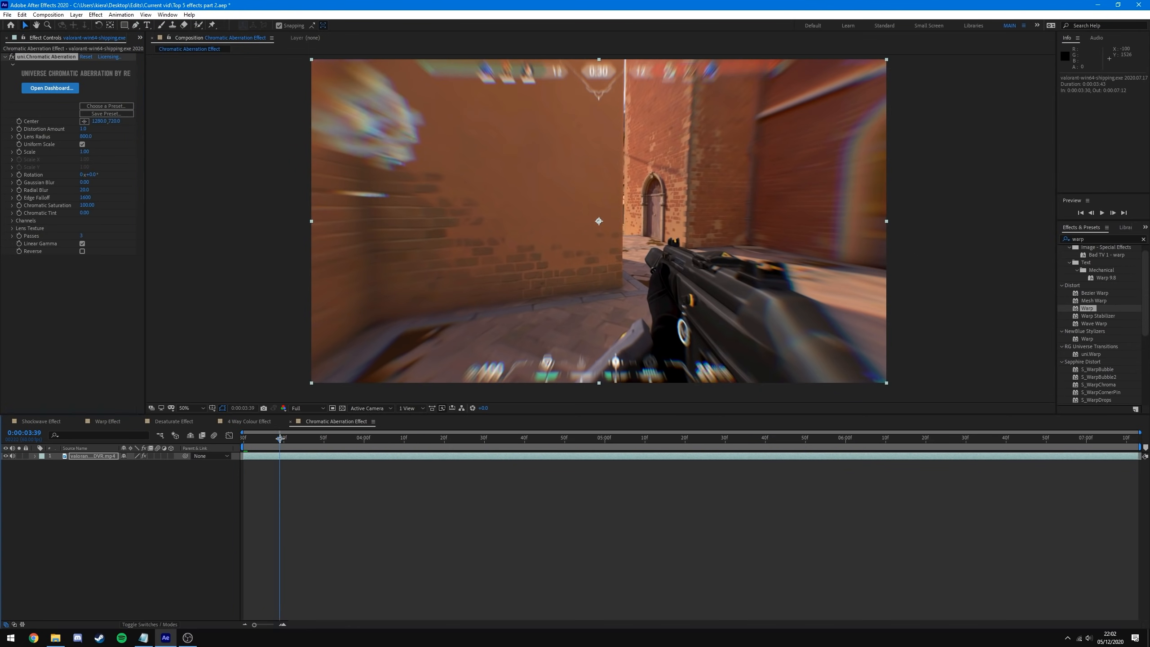
{"action": "left_click", "coordinate": [384, 437]}
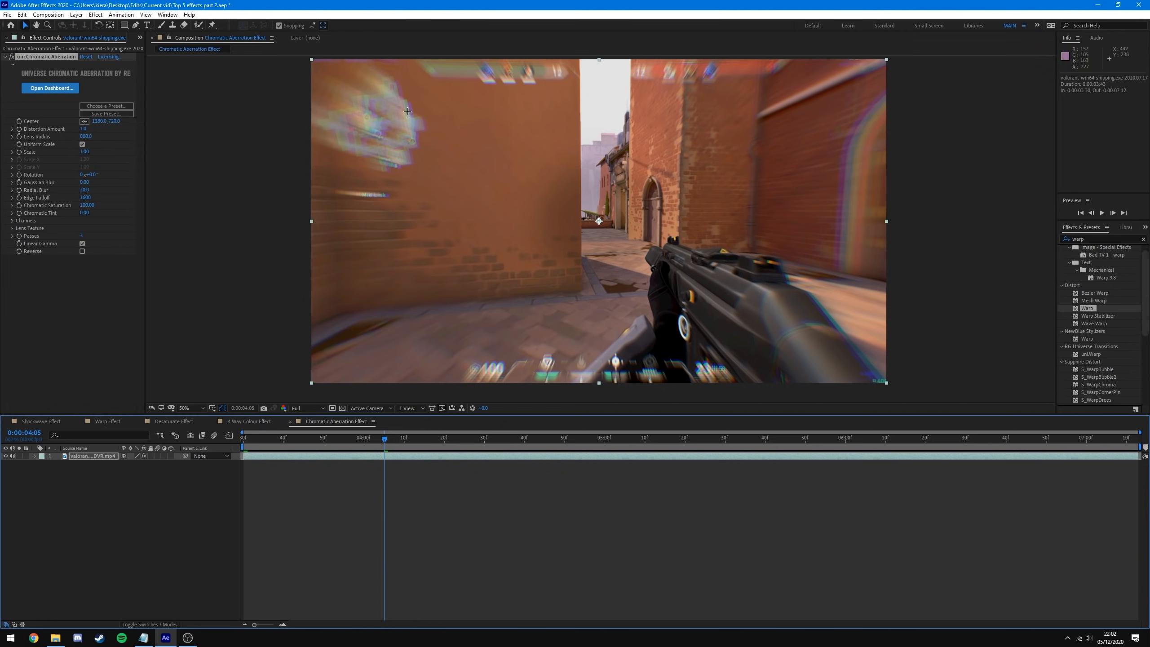
{"action": "scroll", "coordinate": [519, 299], "scroll_direction": "up", "scroll_amount": 2}
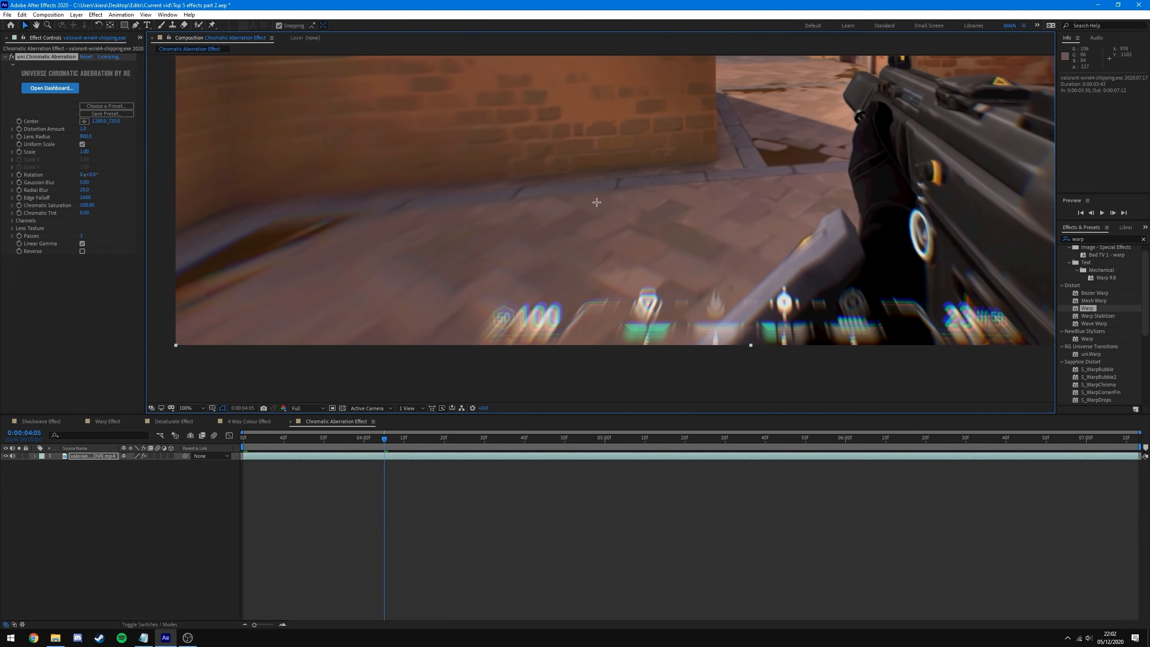
{"action": "key", "text": "space"}
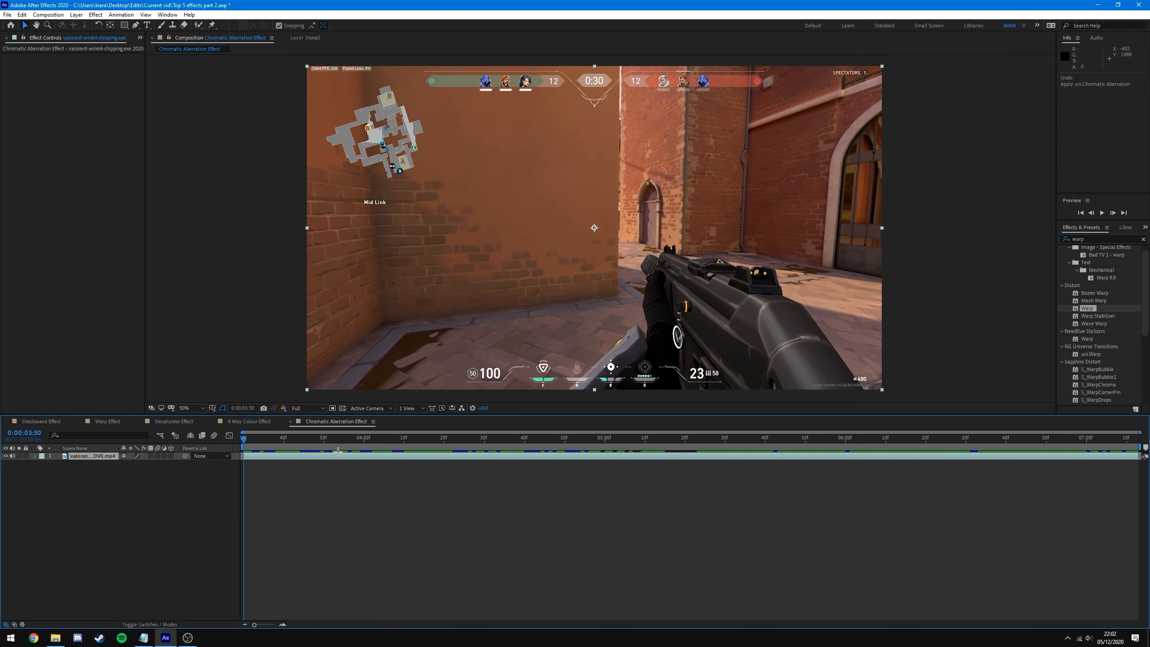
- Apply S_TimeWarpRGB to the gameplay clip and step to frame 0:00:04:27
{"action": "left_click", "coordinate": [339, 456]}
{"action": "left_click", "coordinate": [362, 438]}
{"action": "key", "text": "ctrl+space"}
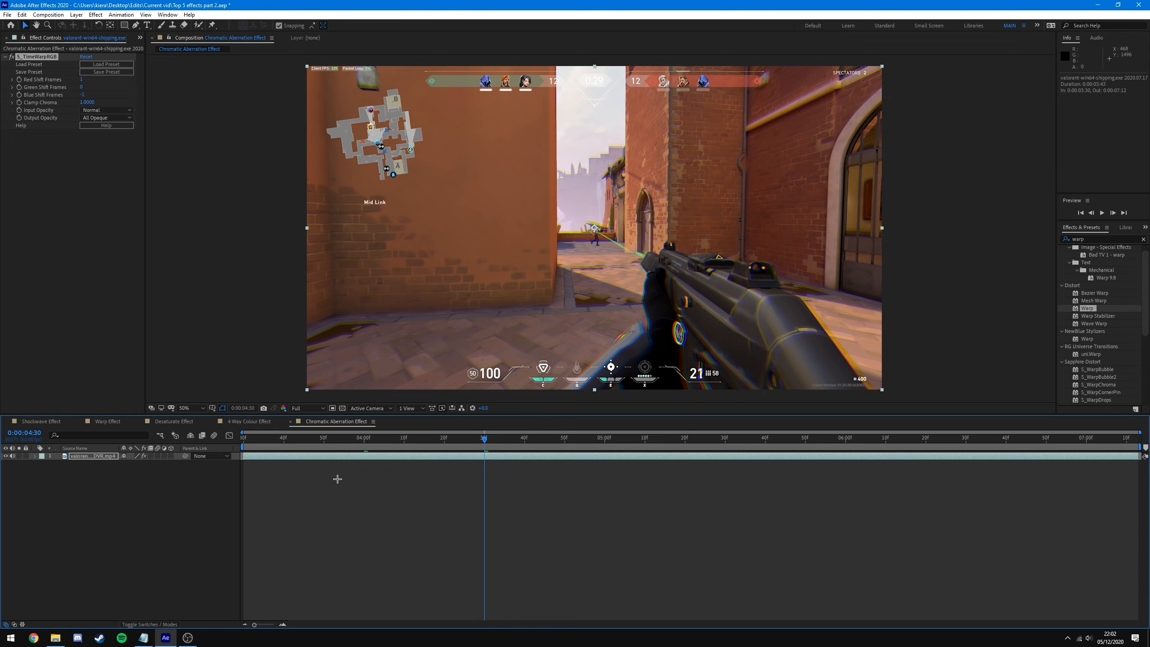
{"action": "left_click_drag", "start_coordinate": [484, 439], "coordinate": [472, 438]}
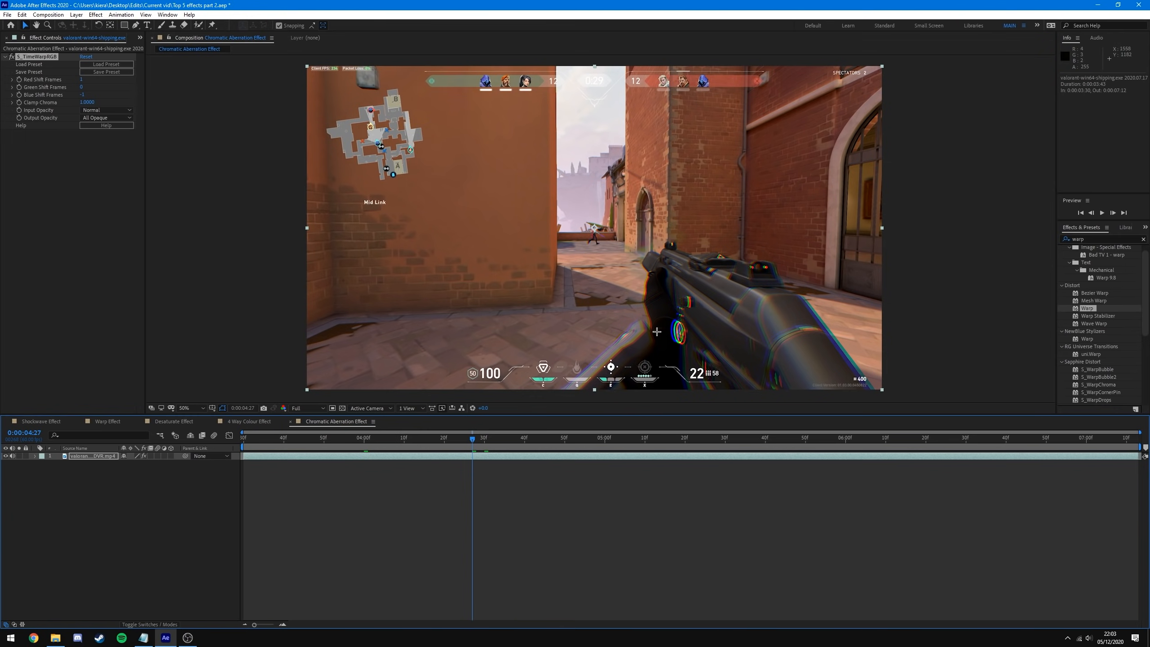
- Inspect the gun's colour fringing up close, then undo S_TimeWarpRGB
{"action": "scroll", "coordinate": [656, 332], "scroll_direction": "up", "scroll_amount": 1}
{"action": "left_click_drag", "start_coordinate": [777, 332], "coordinate": [627, 218]}
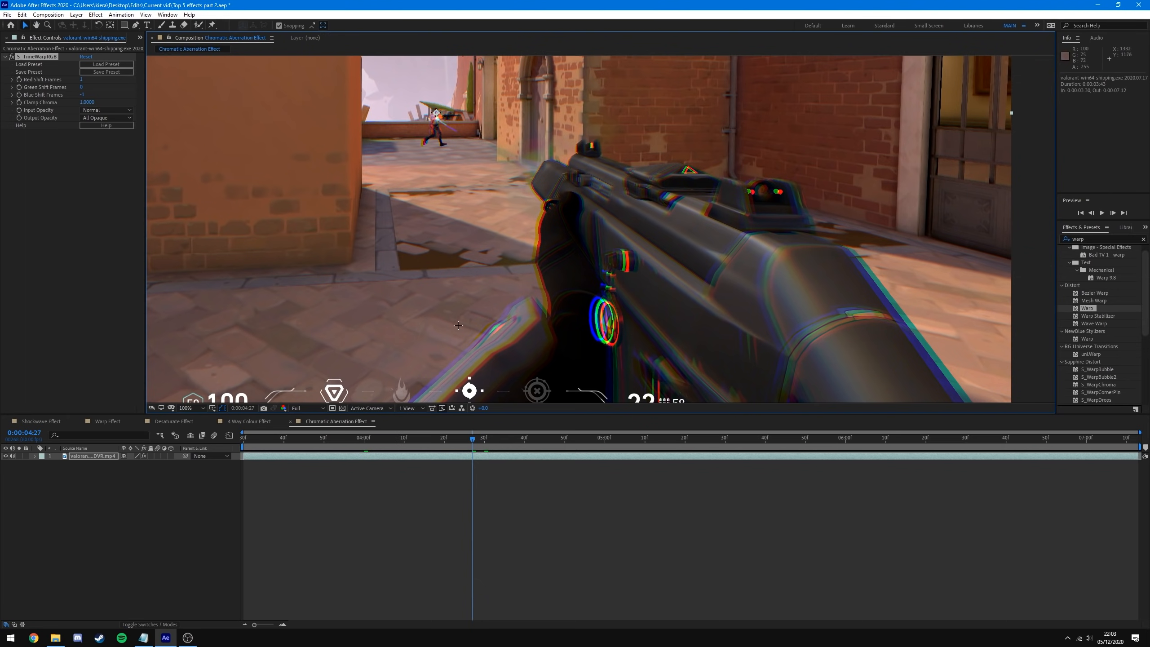
{"action": "scroll", "coordinate": [614, 288], "scroll_direction": "down", "scroll_amount": 1}
{"action": "left_click_drag", "start_coordinate": [610, 282], "coordinate": [676, 335]}
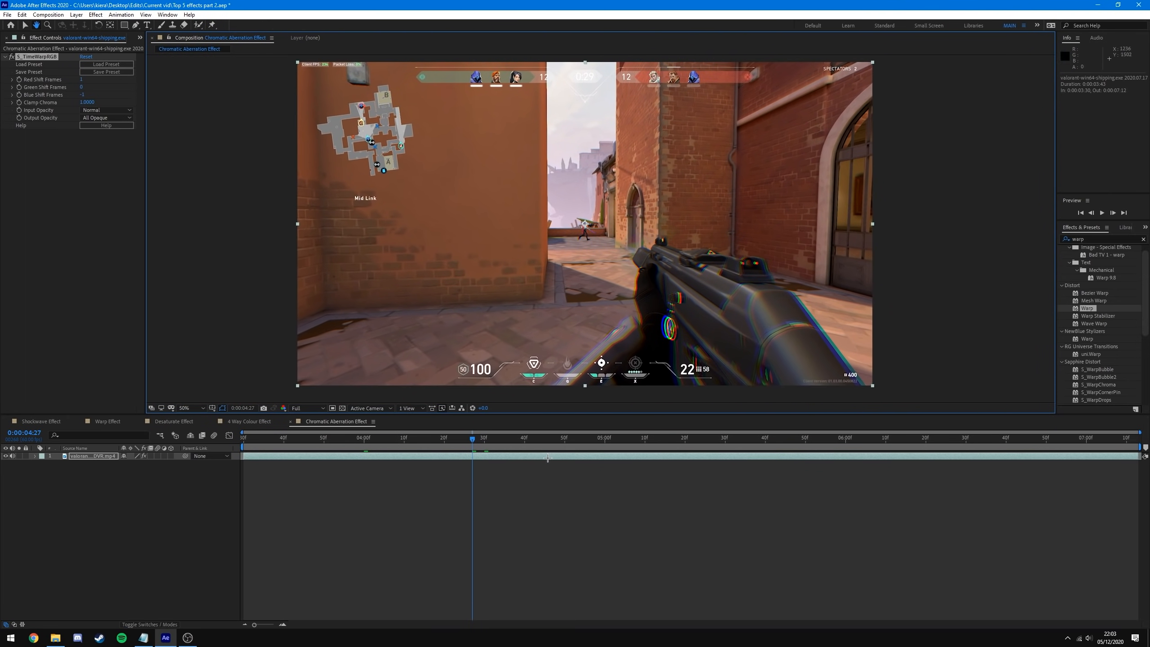
{"action": "key", "text": "ctrl+z"}
{"action": "left_click", "coordinate": [359, 438]}
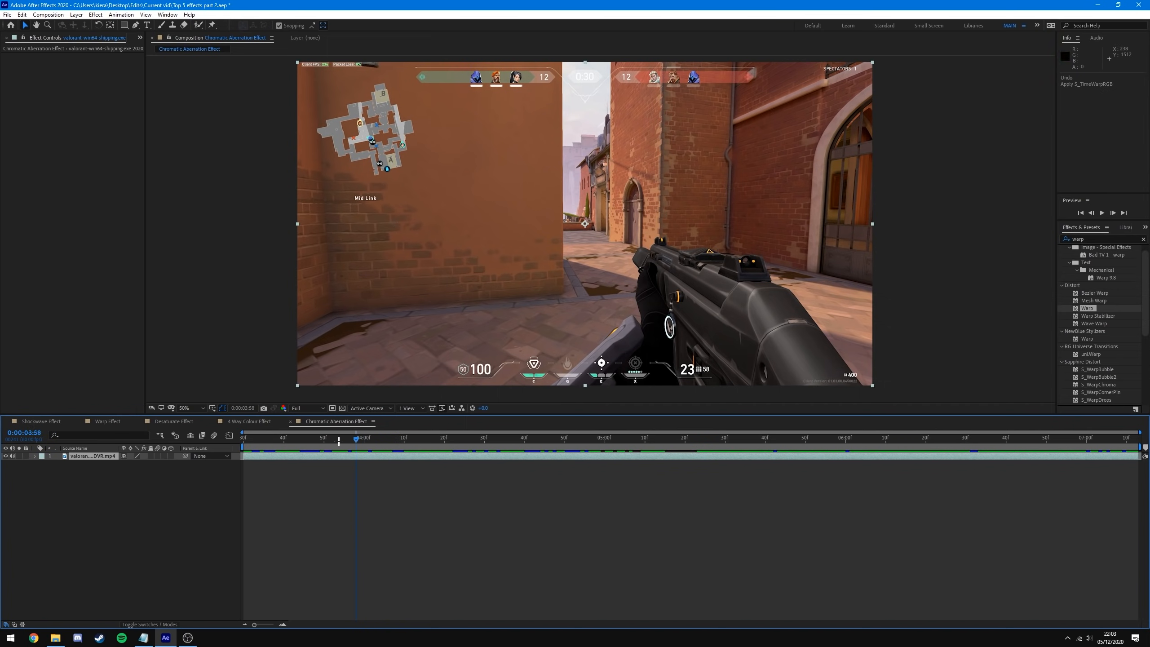
- Create Adjustment Layer 2 above the gameplay clip, with the playhead near 0:00:04:33
{"action": "key", "text": "Home"}
{"action": "left_click", "coordinate": [348, 487]}
{"action": "left_click_drag", "start_coordinate": [245, 438], "coordinate": [557, 440]}
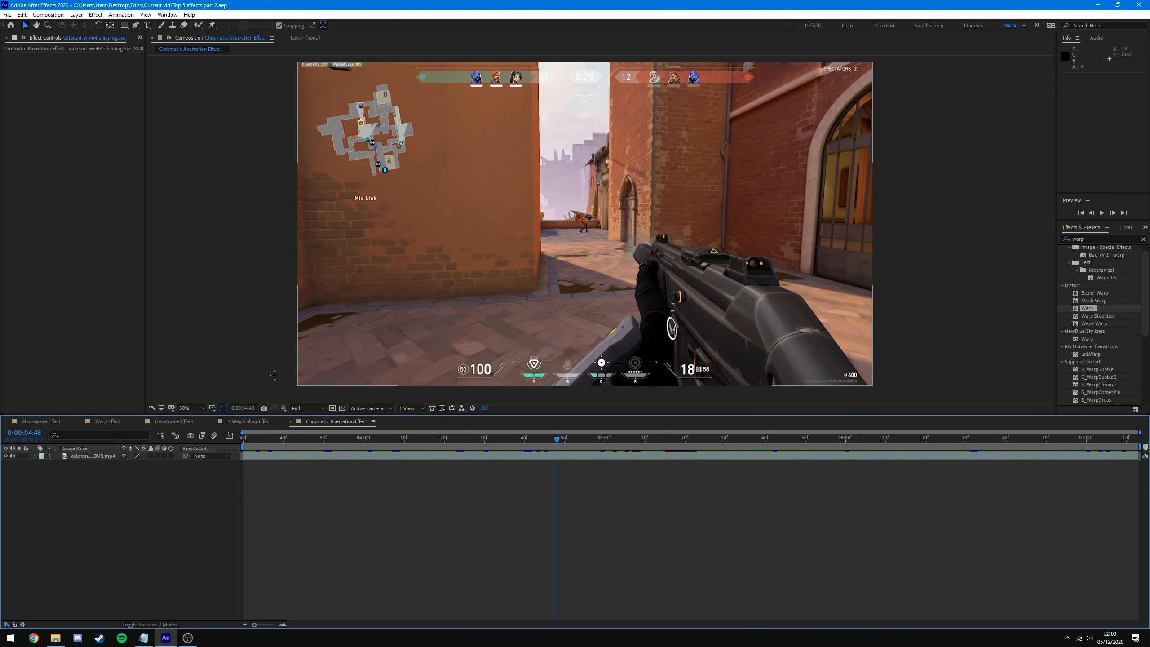
{"action": "right_click", "coordinate": [142, 513]}
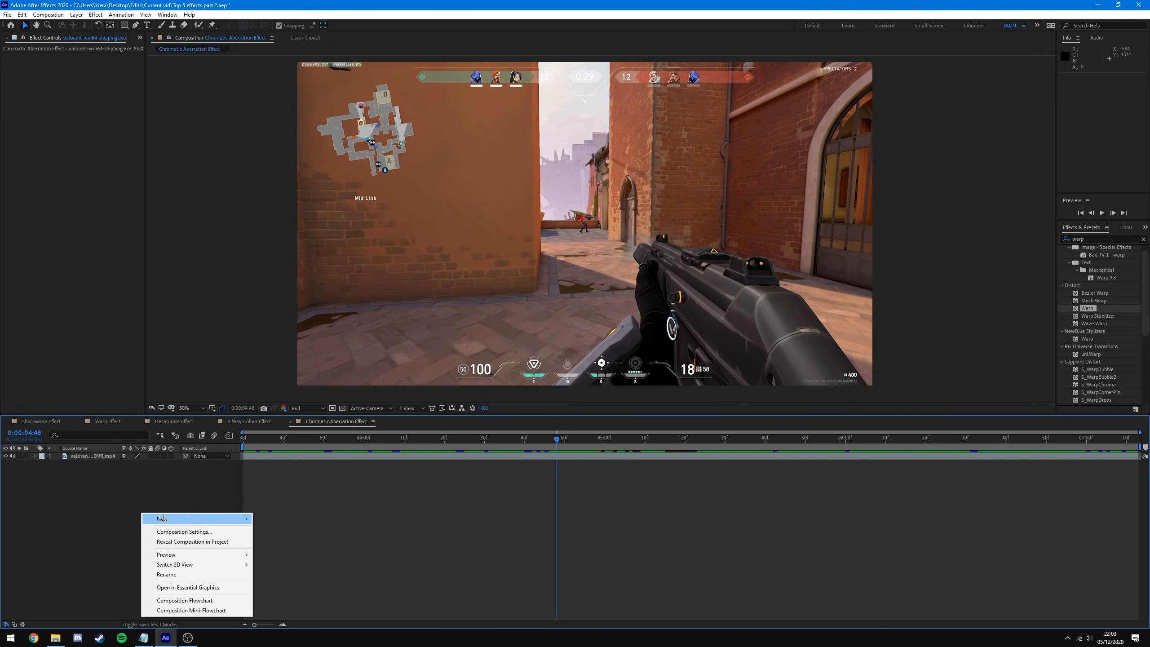
{"action": "mouse_move", "coordinate": [181, 518]}
{"action": "left_click", "coordinate": [300, 591]}
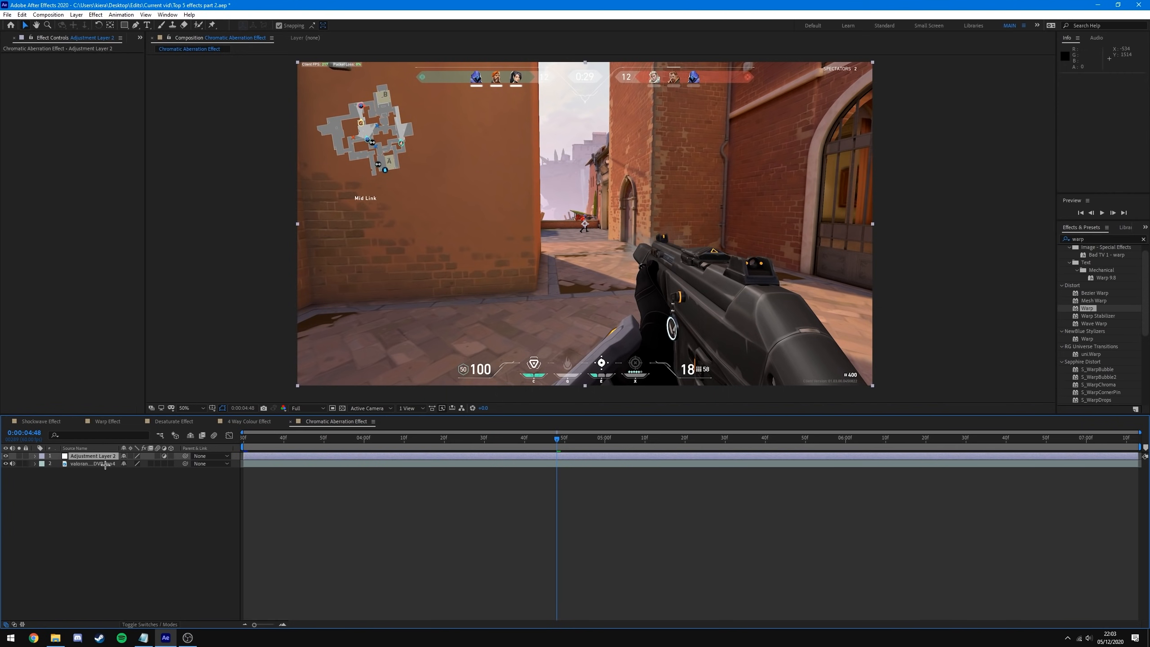
{"action": "left_click_drag", "start_coordinate": [530, 435], "coordinate": [560, 467]}
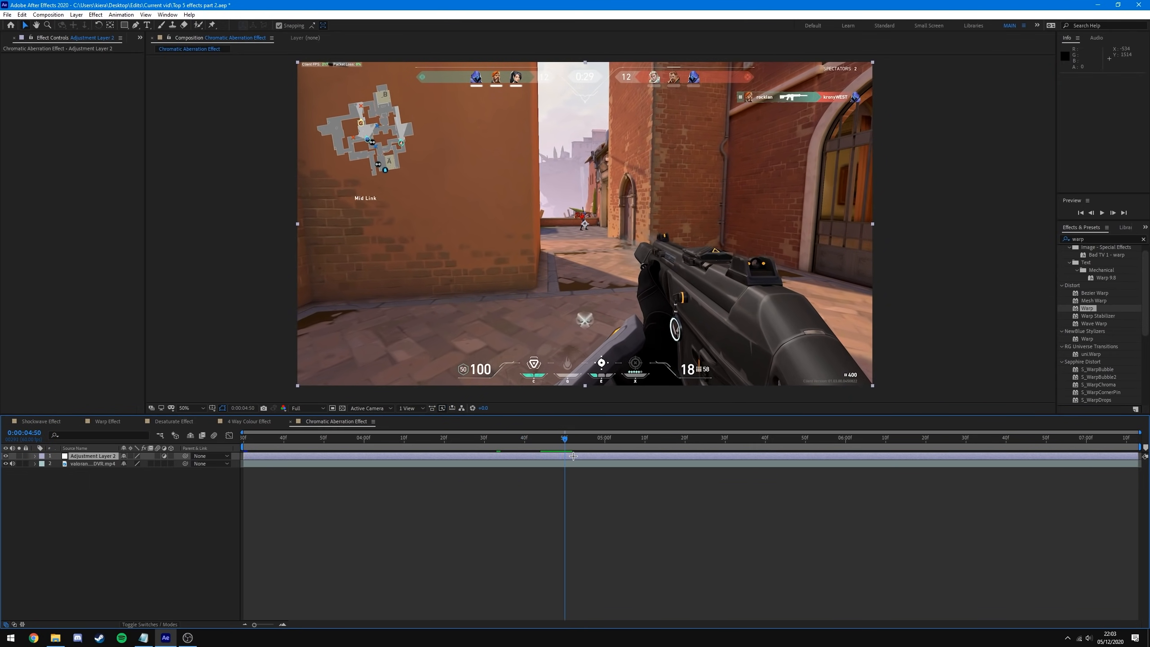
{"action": "key", "text": "ctrl+space"}
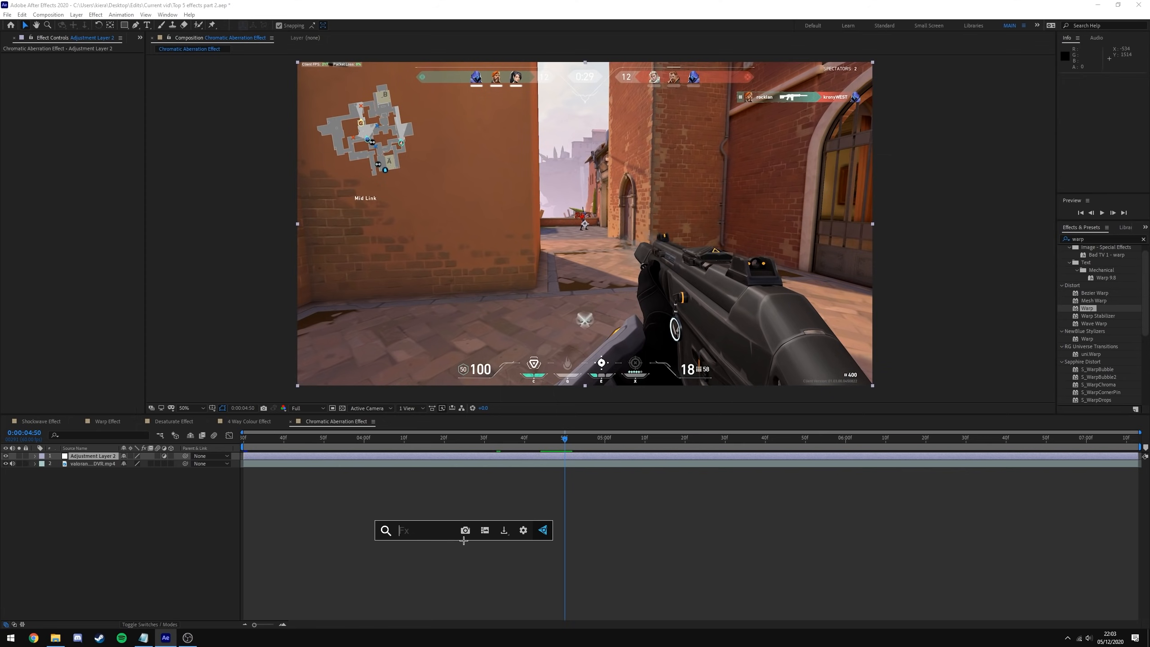
- Apply Optics Compensation and 3D Glasses to Adjustment Layer 2
{"action": "type", "text": "optic"}
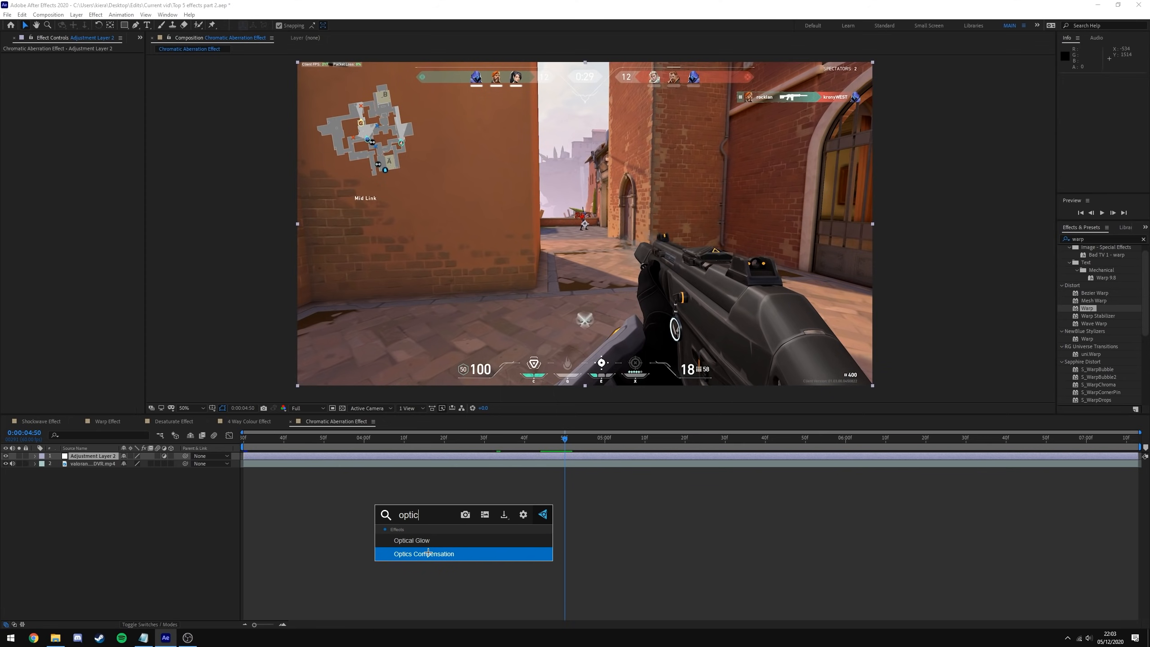
{"action": "left_click", "coordinate": [429, 553]}
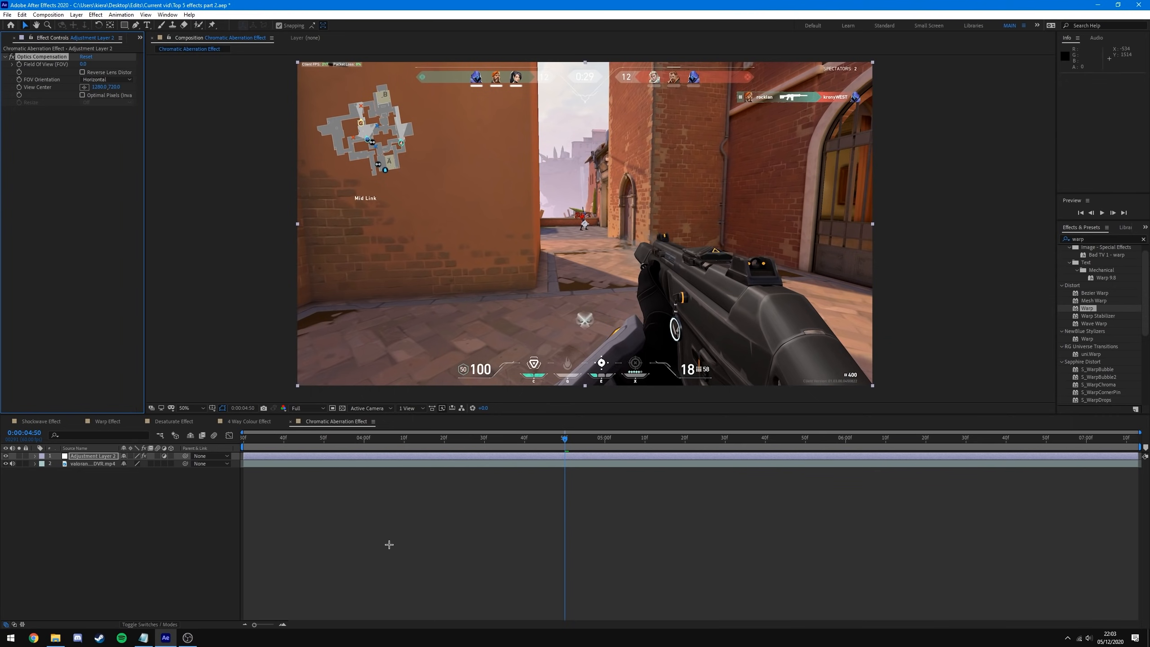
{"action": "key", "text": "ctrl+space"}
{"action": "type", "text": "3d"}
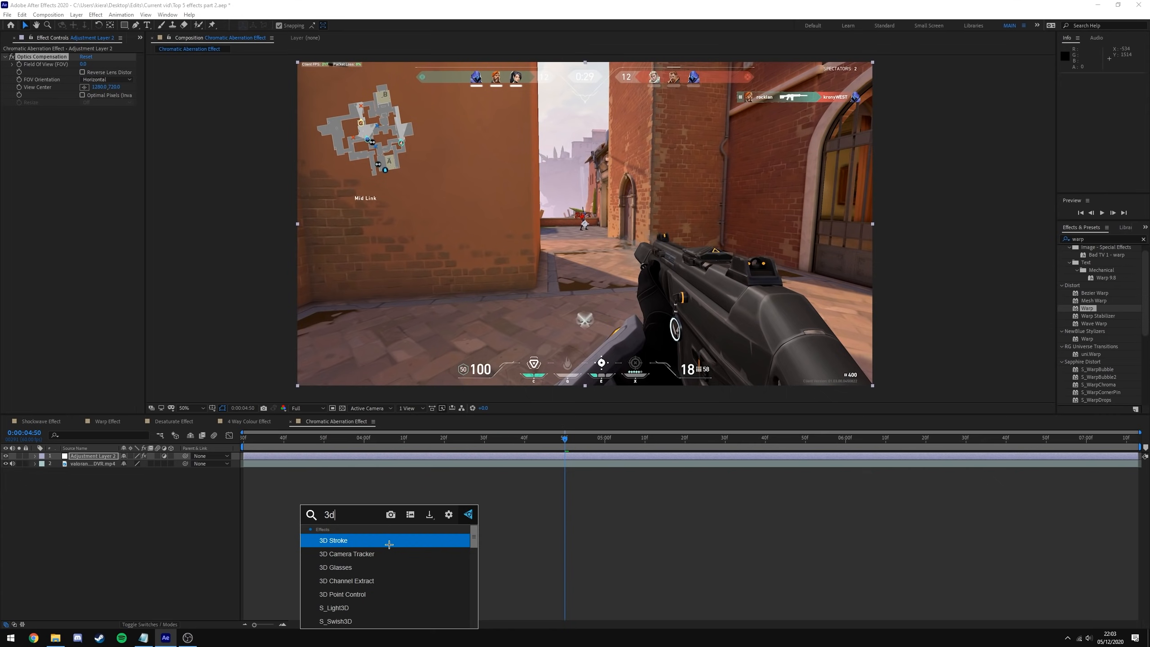
{"action": "left_click", "coordinate": [662, 527]}
{"action": "left_click", "coordinate": [1099, 239]}
{"action": "key", "text": "BackSpace"}
{"action": "key", "text": "BackSpace"}
{"action": "key", "text": "BackSpace"}
{"action": "key", "text": "BackSpace"}
{"action": "type", "text": "3d glas"}
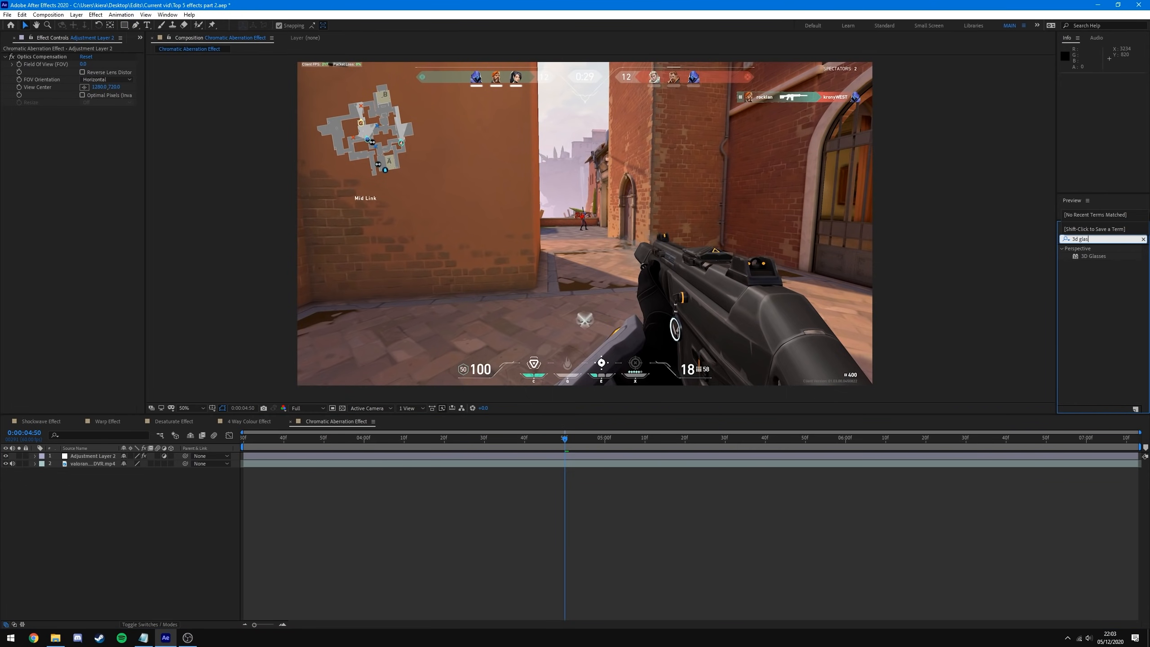
{"action": "left_click_drag", "start_coordinate": [1080, 255], "coordinate": [568, 458]}
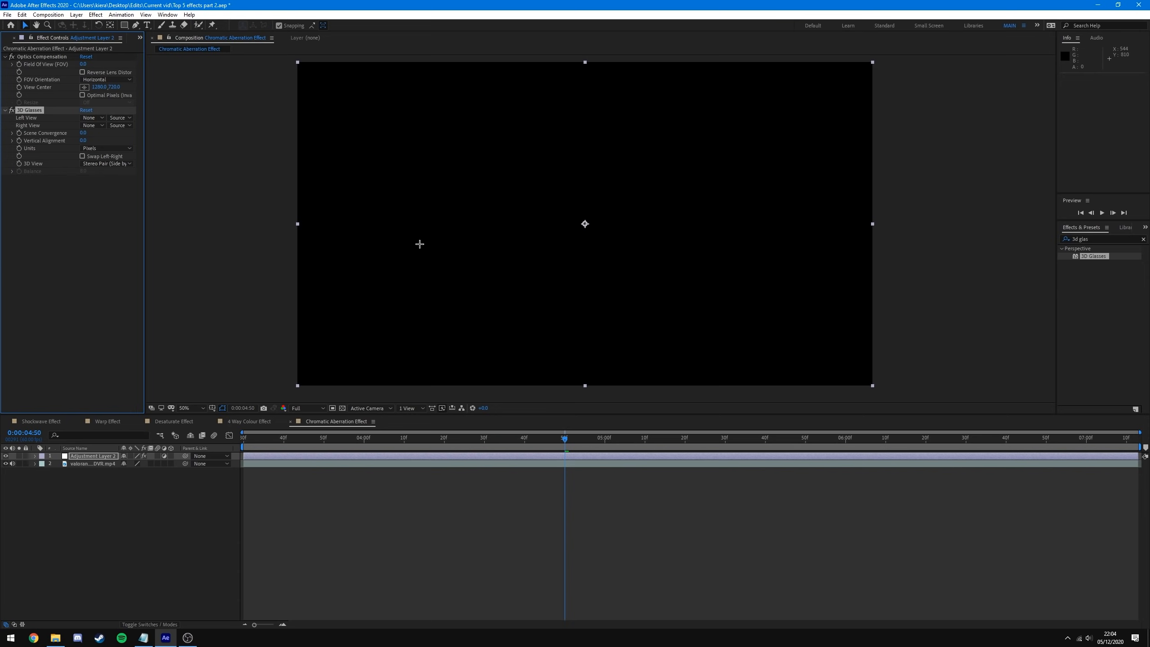
- Set 3D Glasses Left View to the Valorant clip and 3D View to Balanced Colored Red Blue
{"action": "left_click", "coordinate": [34, 217]}
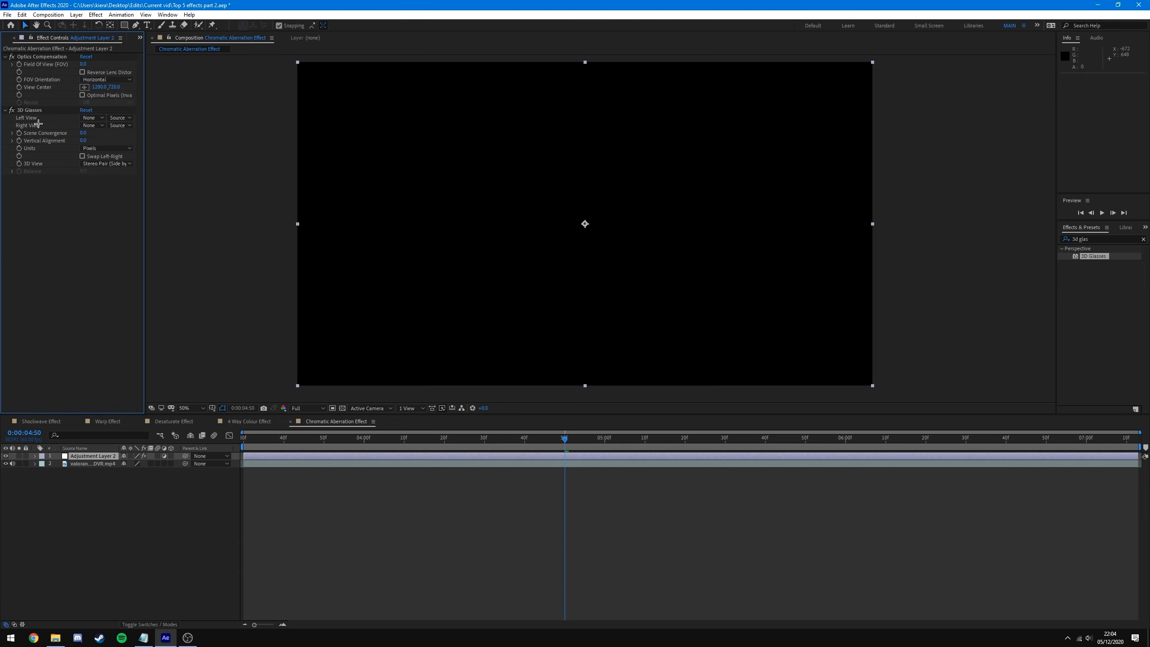
{"action": "left_click", "coordinate": [93, 117]}
{"action": "left_click", "coordinate": [156, 149]}
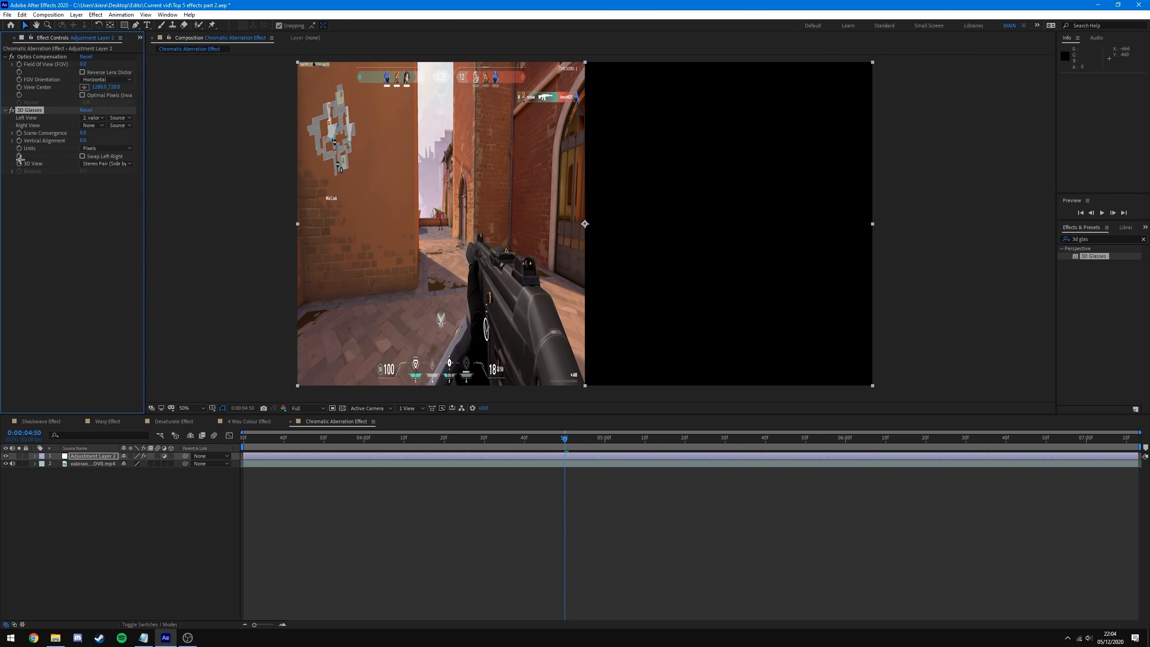
{"action": "left_click", "coordinate": [111, 164]}
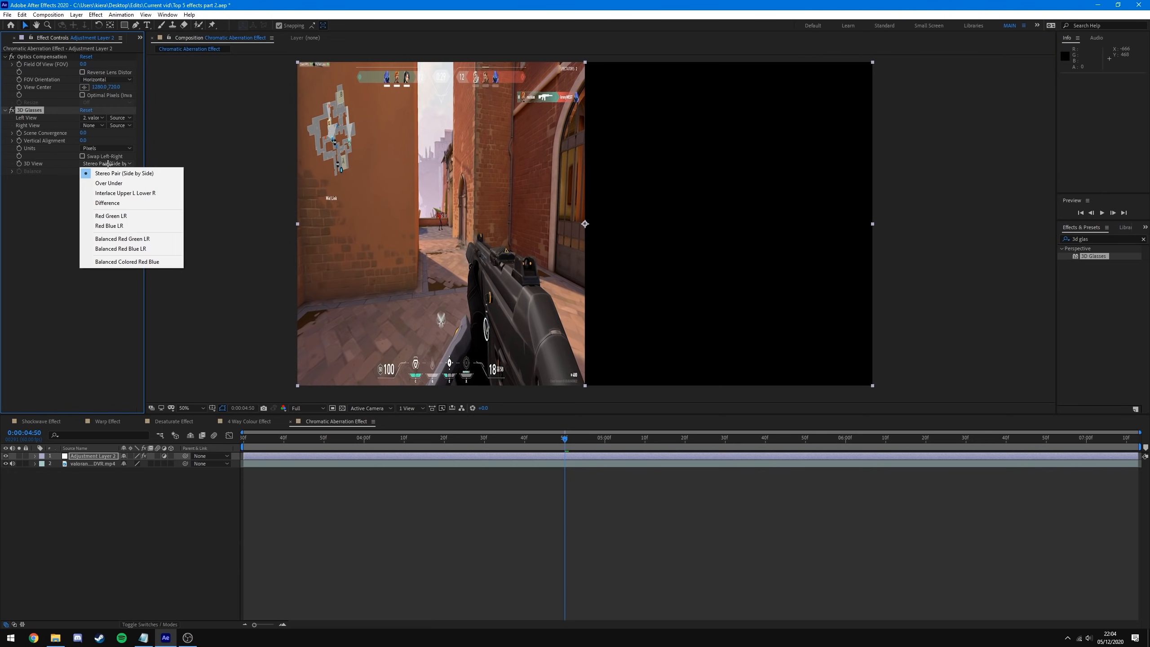
{"action": "left_click", "coordinate": [127, 262]}
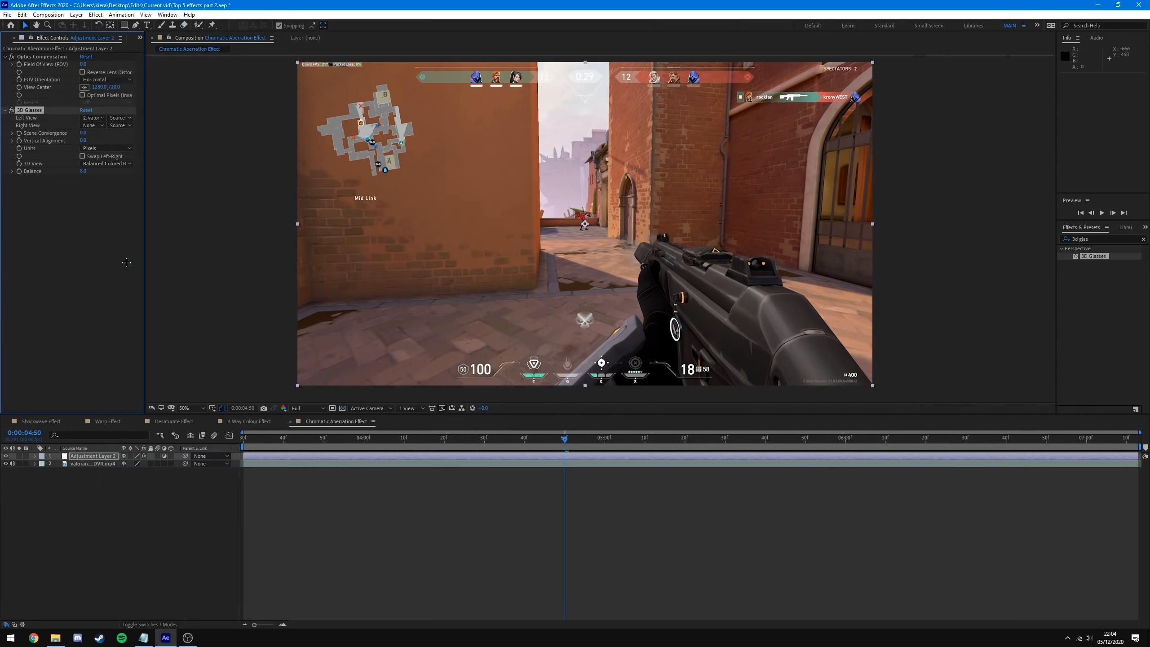
{"action": "mouse_move", "coordinate": [565, 438]}
{"action": "left_mouse_down"}
{"action": "mouse_move", "coordinate": [516, 439]}
{"action": "mouse_move", "coordinate": [567, 439]}
{"action": "mouse_move", "coordinate": [556, 440]}
{"action": "left_mouse_up"}
{"action": "left_click", "coordinate": [53, 58]}
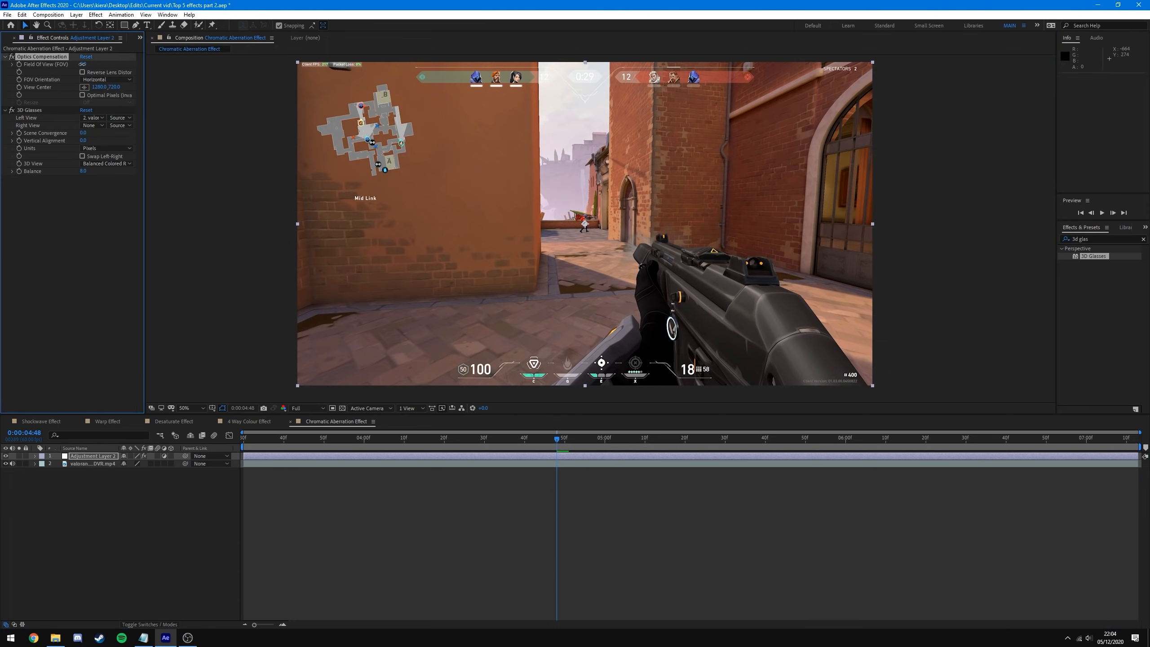
- Turn on Reverse Lens Distortion and raise Optics Compensation Field Of View to about 27.8
{"action": "left_click_drag", "start_coordinate": [82, 64], "coordinate": [118, 68]}
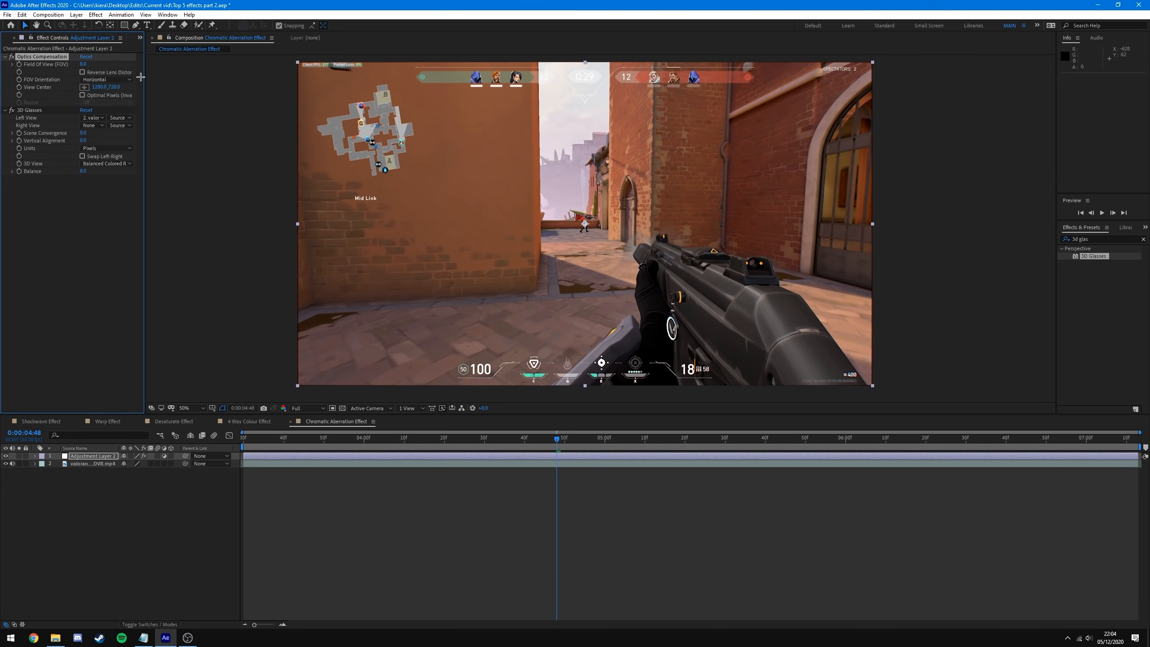
{"action": "left_click", "coordinate": [99, 73]}
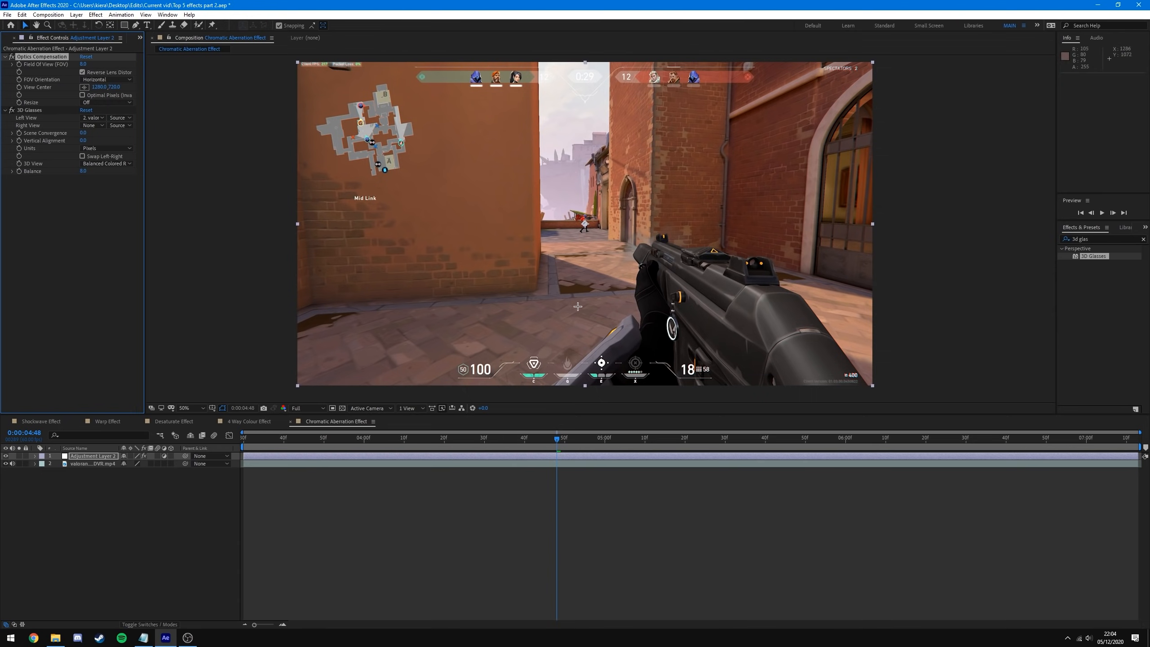
{"action": "scroll", "coordinate": [320, 206], "scroll_direction": "up", "scroll_amount": 7}
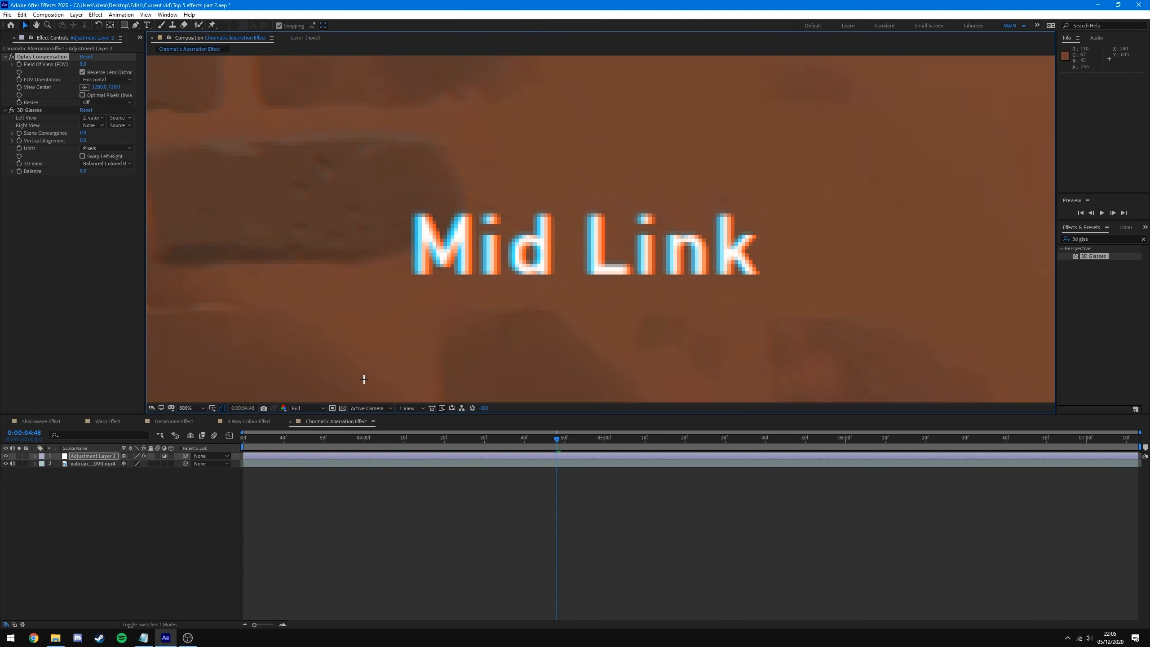
{"action": "key", "text": "comma"}
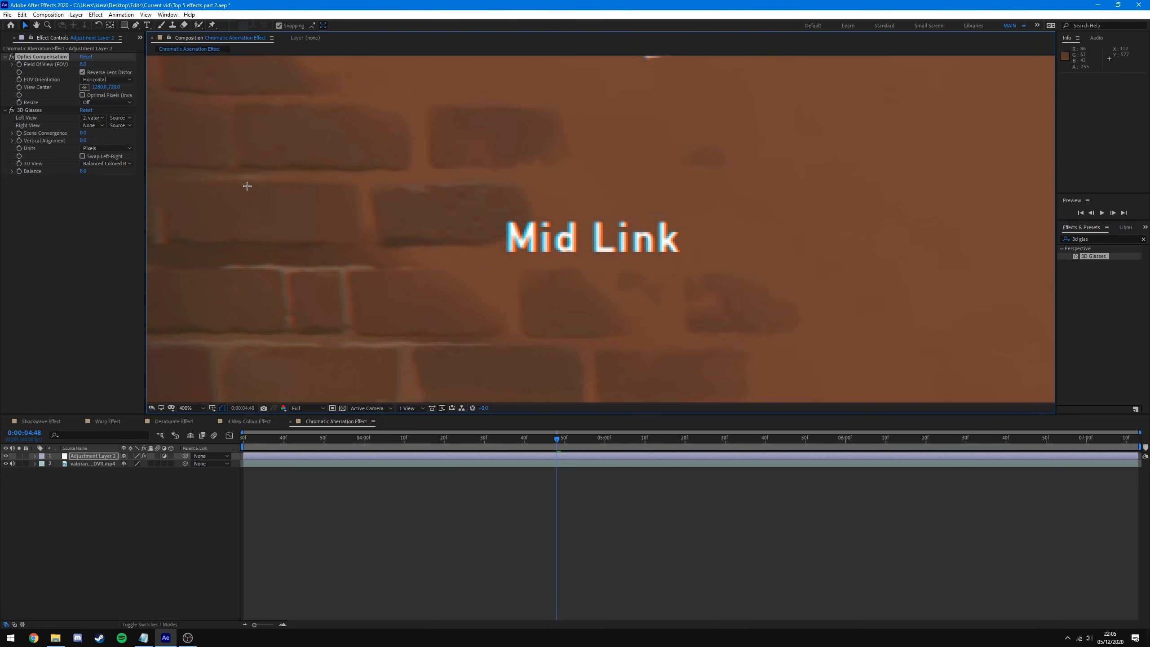
{"action": "left_click_drag", "start_coordinate": [83, 64], "coordinate": [181, 68]}
- Pan around the zoomed viewer to inspect the red-blue fringes on the gun and character
{"action": "scroll", "coordinate": [620, 294], "scroll_direction": "down", "scroll_amount": 3}
{"action": "left_click_drag", "start_coordinate": [763, 295], "coordinate": [568, 238]}
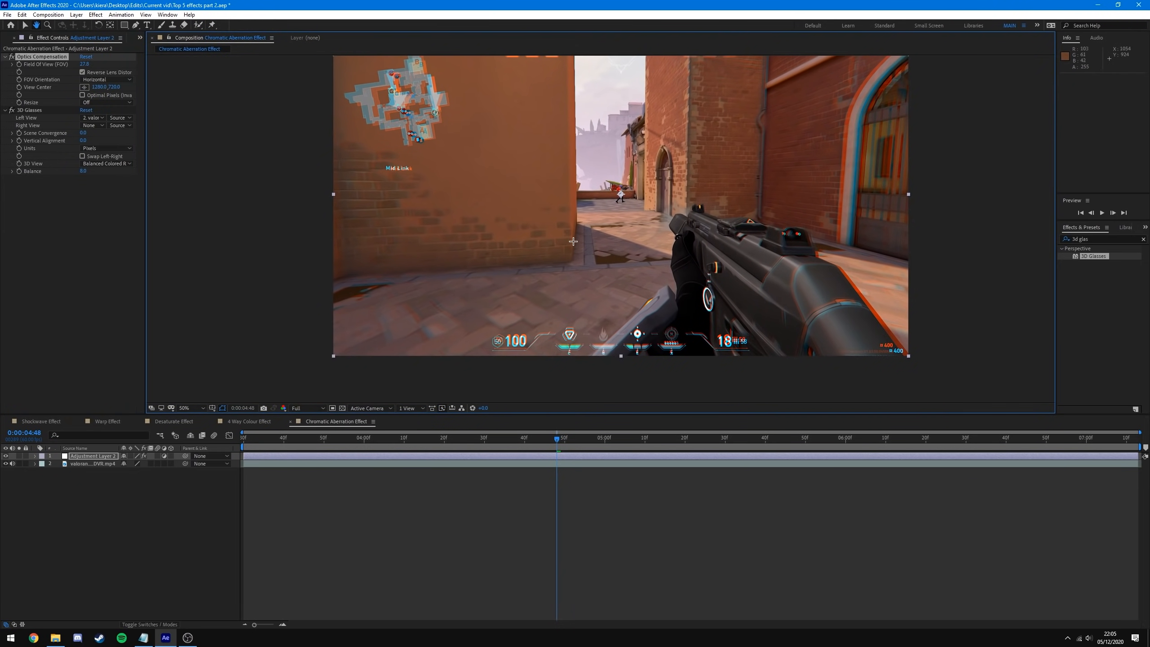
{"action": "left_click_drag", "start_coordinate": [794, 267], "coordinate": [622, 239]}
{"action": "scroll", "coordinate": [643, 250], "scroll_direction": "up", "scroll_amount": 2}
{"action": "left_click_drag", "start_coordinate": [758, 233], "coordinate": [576, 99]}
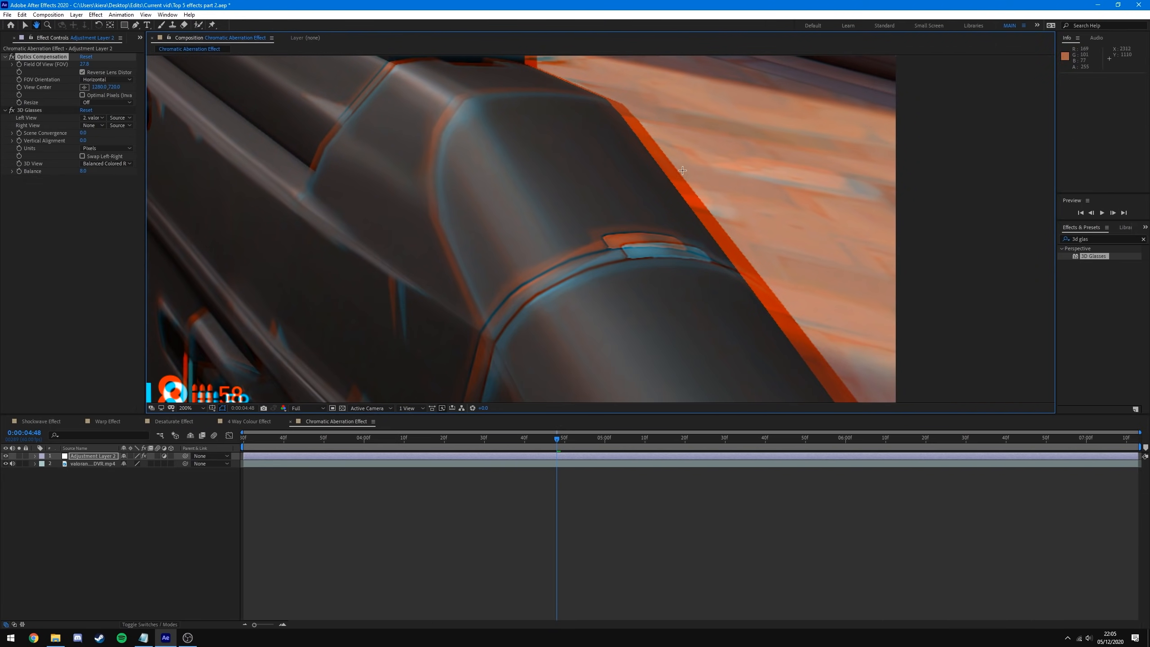
{"action": "left_click_drag", "start_coordinate": [503, 142], "coordinate": [845, 294]}
{"action": "left_click_drag", "start_coordinate": [497, 207], "coordinate": [798, 314]}
{"action": "scroll", "coordinate": [798, 315], "scroll_direction": "up", "scroll_amount": 1}
{"action": "left_click_drag", "start_coordinate": [498, 181], "coordinate": [693, 313]}
{"action": "scroll", "coordinate": [543, 236], "scroll_direction": "down", "scroll_amount": 1}
{"action": "left_click_drag", "start_coordinate": [376, 134], "coordinate": [493, 235]}
{"action": "scroll", "coordinate": [453, 255], "scroll_direction": "down", "scroll_amount": 3}
{"action": "scroll", "coordinate": [477, 252], "scroll_direction": "up", "scroll_amount": 1}
- Scrub around the distortion and return to frame 0:00:04:49 with the adjustment layer selected
{"action": "left_click_drag", "start_coordinate": [260, 221], "coordinate": [240, 226]}
{"action": "left_click", "coordinate": [240, 227]}
{"action": "mouse_move", "coordinate": [556, 443]}
{"action": "left_mouse_down"}
{"action": "mouse_move", "coordinate": [543, 444]}
{"action": "mouse_move", "coordinate": [579, 447]}
{"action": "mouse_move", "coordinate": [552, 446]}
{"action": "mouse_move", "coordinate": [564, 440]}
{"action": "left_mouse_up"}
{"action": "left_click", "coordinate": [564, 455]}
{"action": "left_click", "coordinate": [561, 440]}
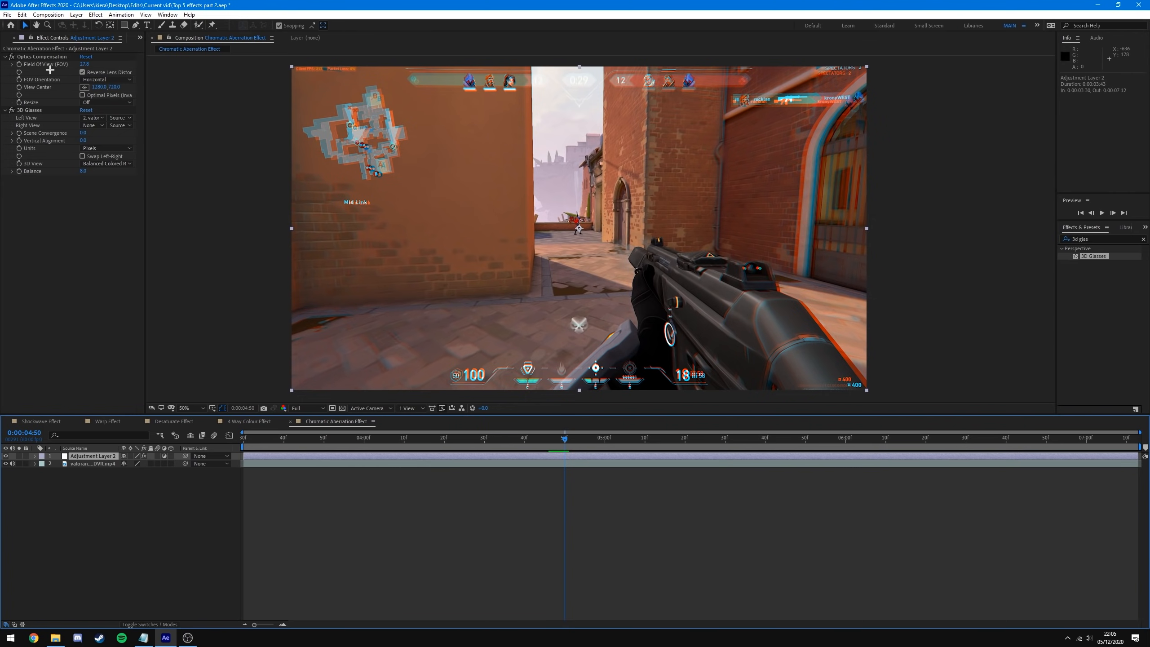
- Keyframe Field Of View at 27.8 on 0:00:04:50 and 0 one frame earlier
{"action": "left_click_drag", "start_coordinate": [84, 64], "coordinate": [286, 74]}
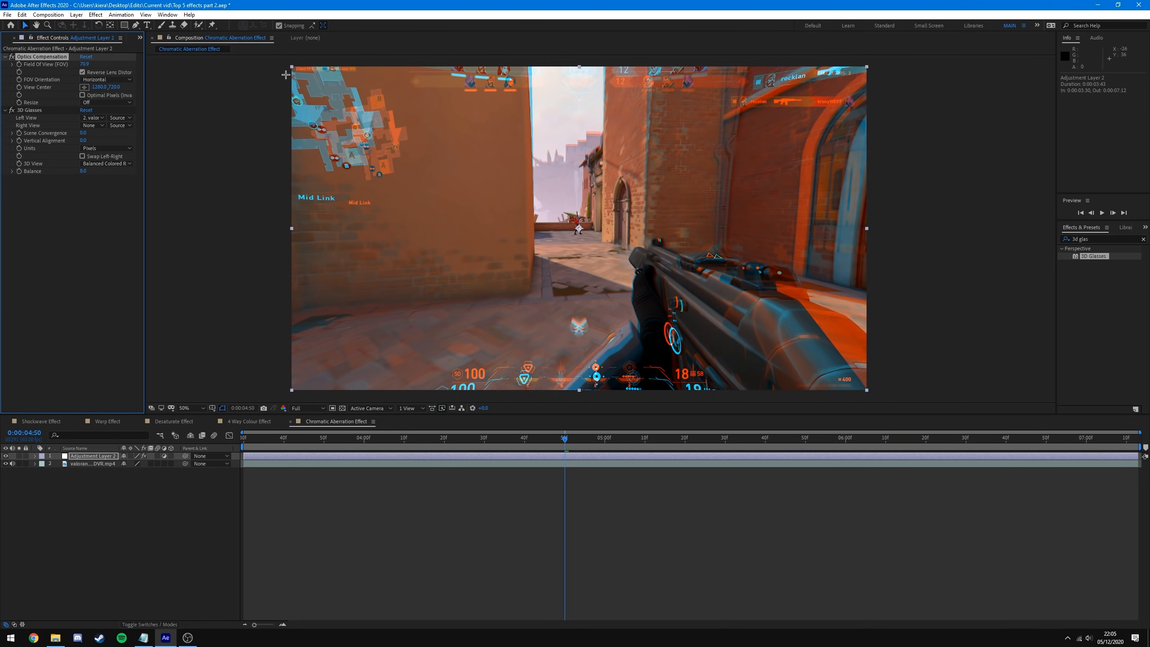
{"action": "key", "text": "ctrl+z"}
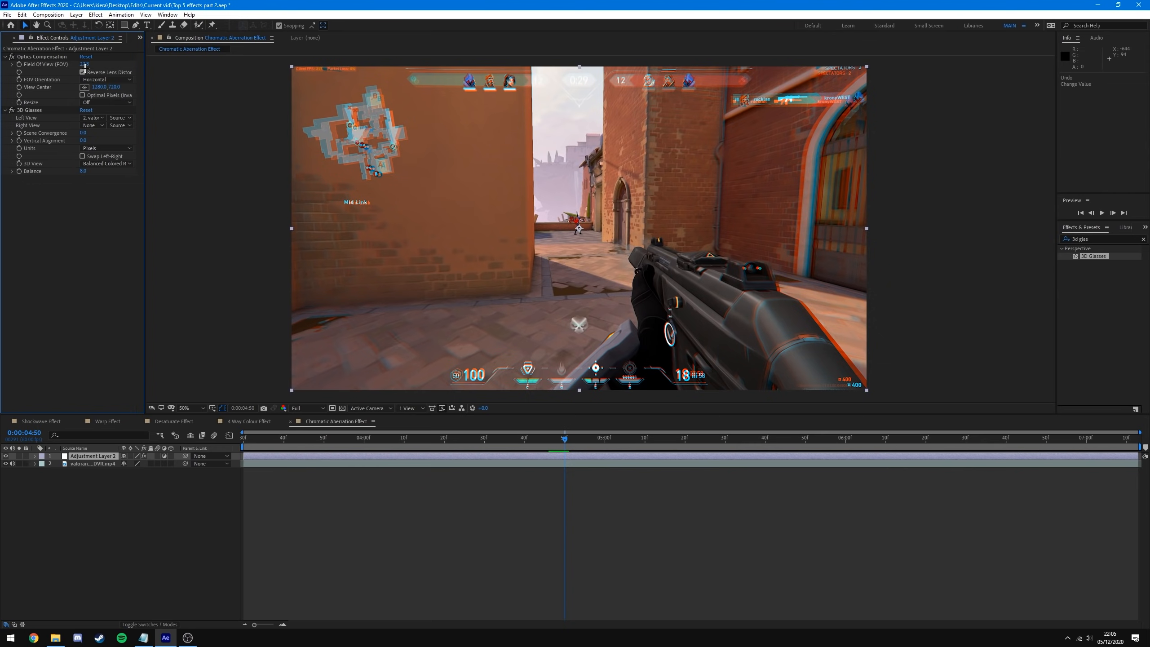
{"action": "left_click", "coordinate": [20, 64]}
{"action": "left_click_drag", "start_coordinate": [566, 439], "coordinate": [563, 439]}
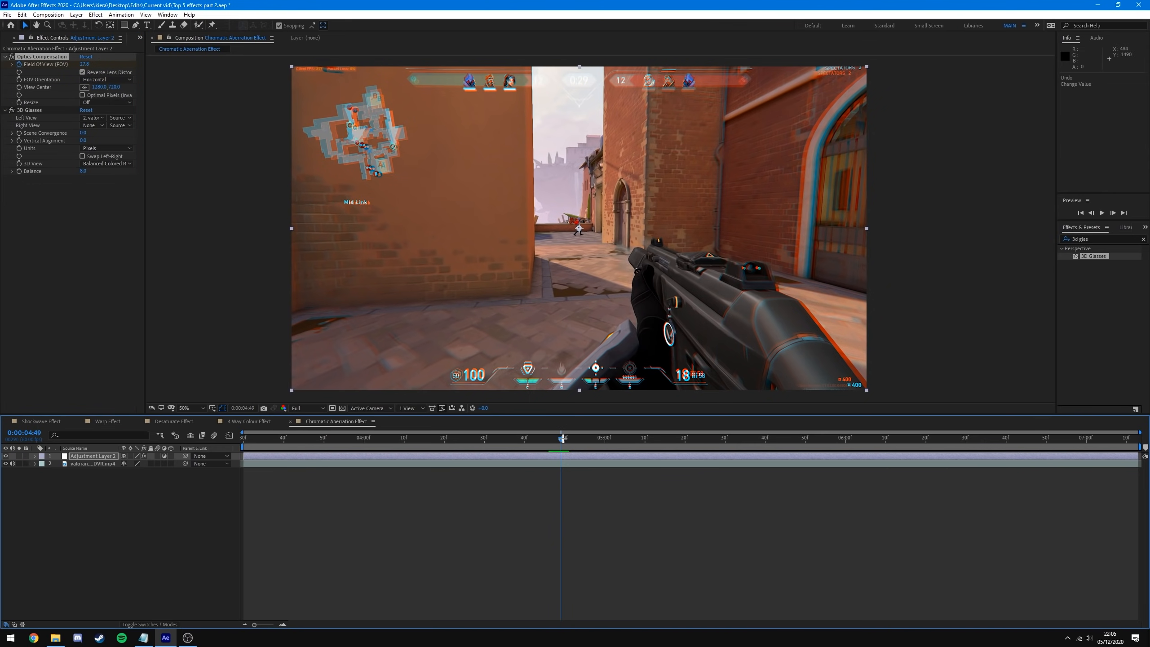
{"action": "left_click", "coordinate": [86, 64]}
{"action": "type", "text": "0"}
{"action": "key", "text": "Return"}
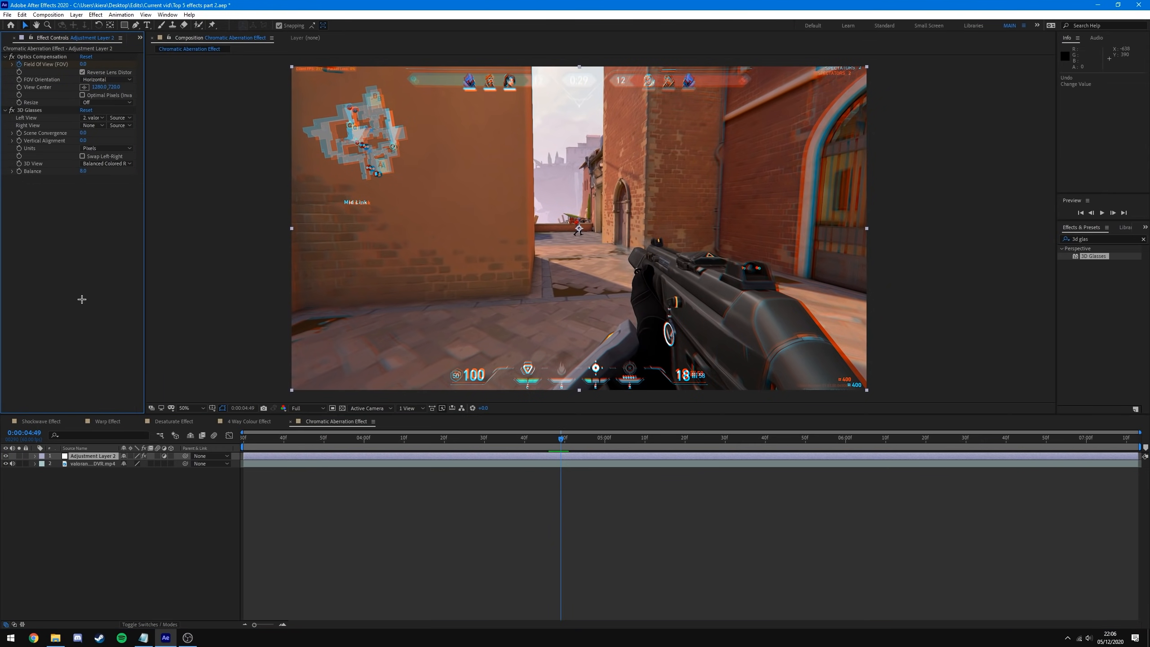
- Keyframe Field Of View back to 0 at 0:00:05:31, reveal the keyframes and preview
{"action": "left_click_drag", "start_coordinate": [561, 439], "coordinate": [729, 439]}
{"action": "left_click", "coordinate": [84, 64]}
{"action": "type", "text": "0"}
{"action": "key", "text": "Return"}
{"action": "left_click", "coordinate": [712, 455]}
{"action": "key", "text": "u"}
{"action": "left_click_drag", "start_coordinate": [750, 466], "coordinate": [447, 486]}
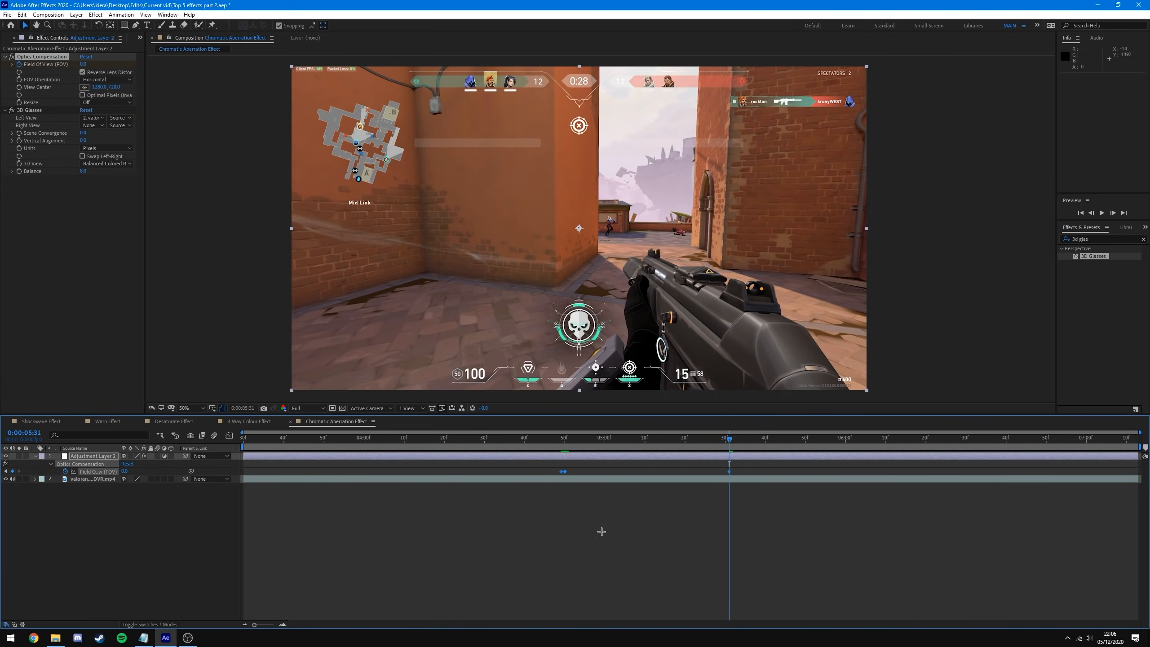
{"action": "left_click", "coordinate": [571, 526]}
{"action": "left_click_drag", "start_coordinate": [373, 438], "coordinate": [729, 508]}
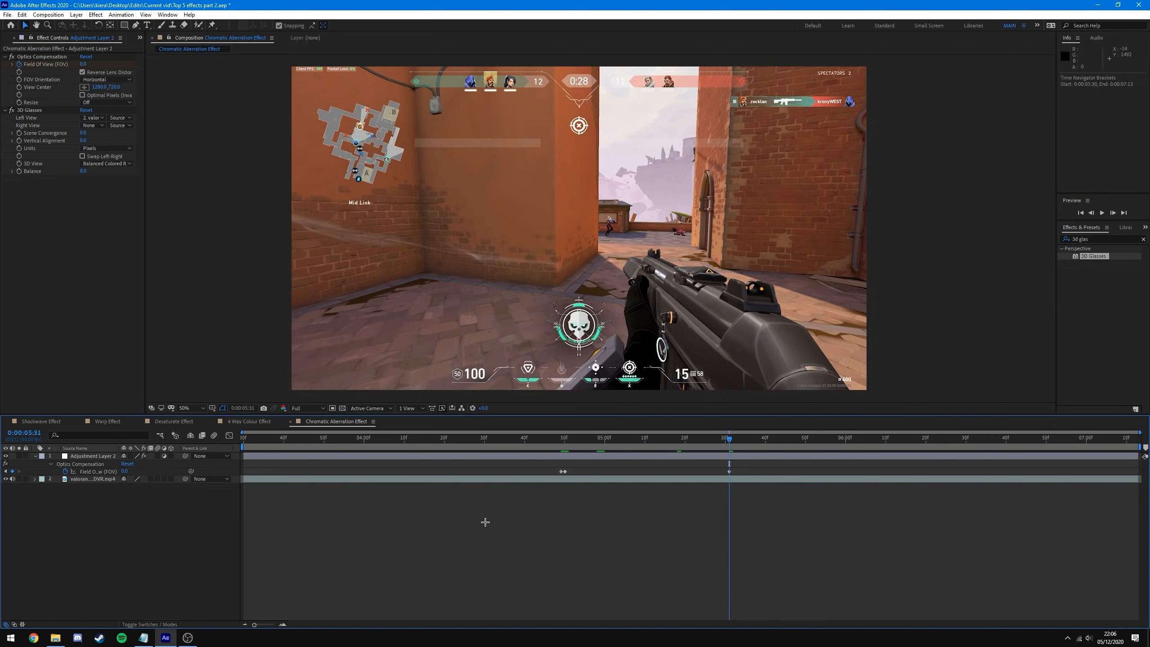
{"action": "key", "text": "space"}
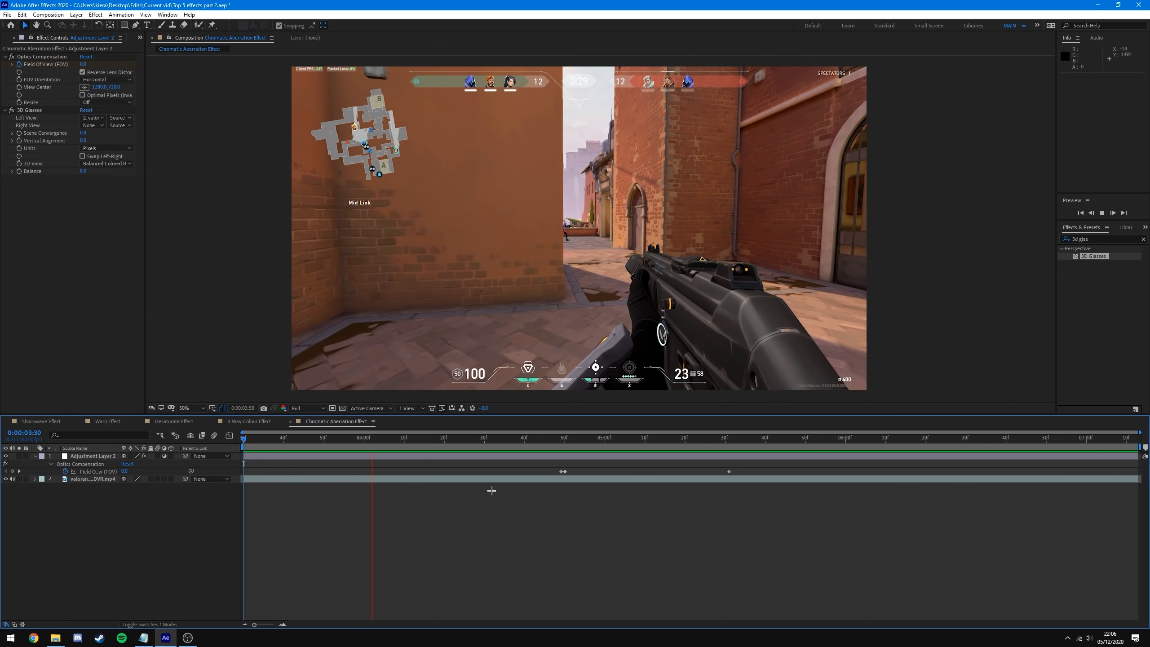
- Copy the 27.8 Field Of View keyframe from 0:00:04:50 and paste it at 0:00:05:17
{"action": "left_click", "coordinate": [560, 438]}
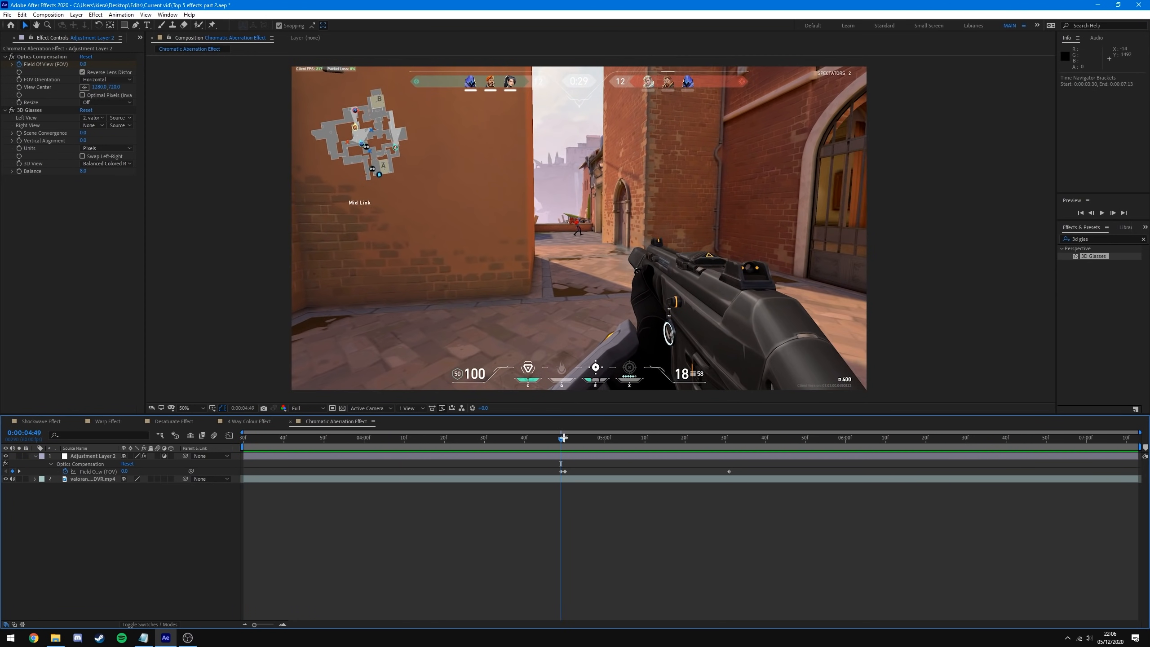
{"action": "left_click_drag", "start_coordinate": [562, 437], "coordinate": [567, 437]}
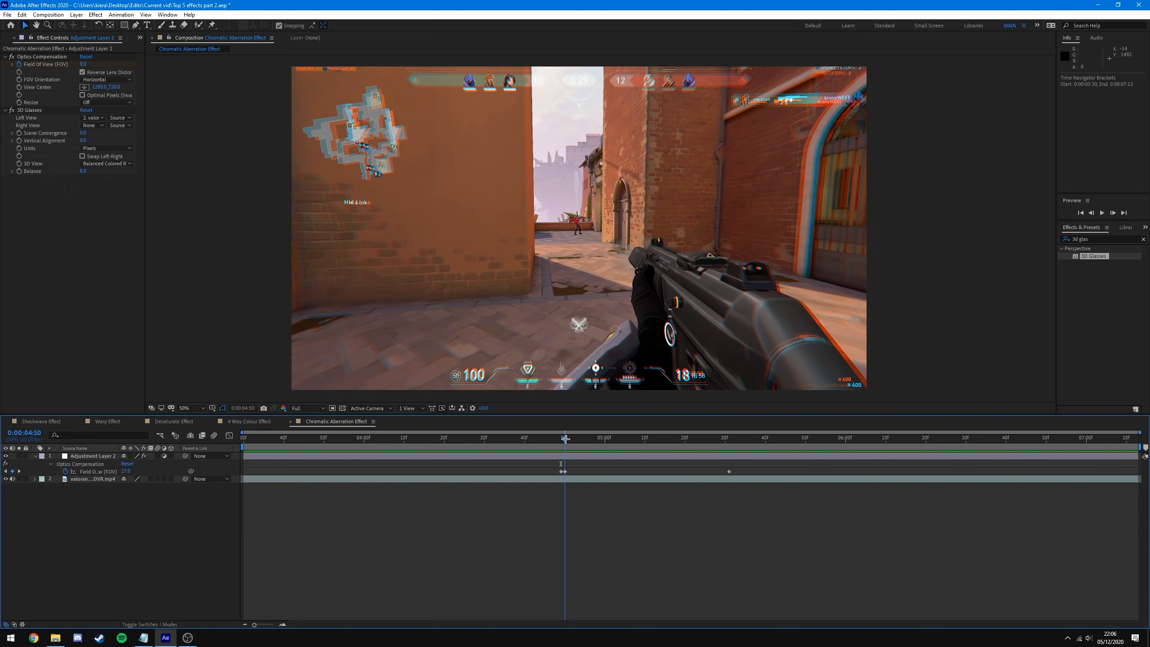
{"action": "left_click", "coordinate": [564, 472]}
{"action": "key", "text": "ctrl+c"}
{"action": "left_click_drag", "start_coordinate": [567, 438], "coordinate": [729, 458]}
{"action": "key", "text": "ctrl+v"}
{"action": "left_click", "coordinate": [611, 537]}
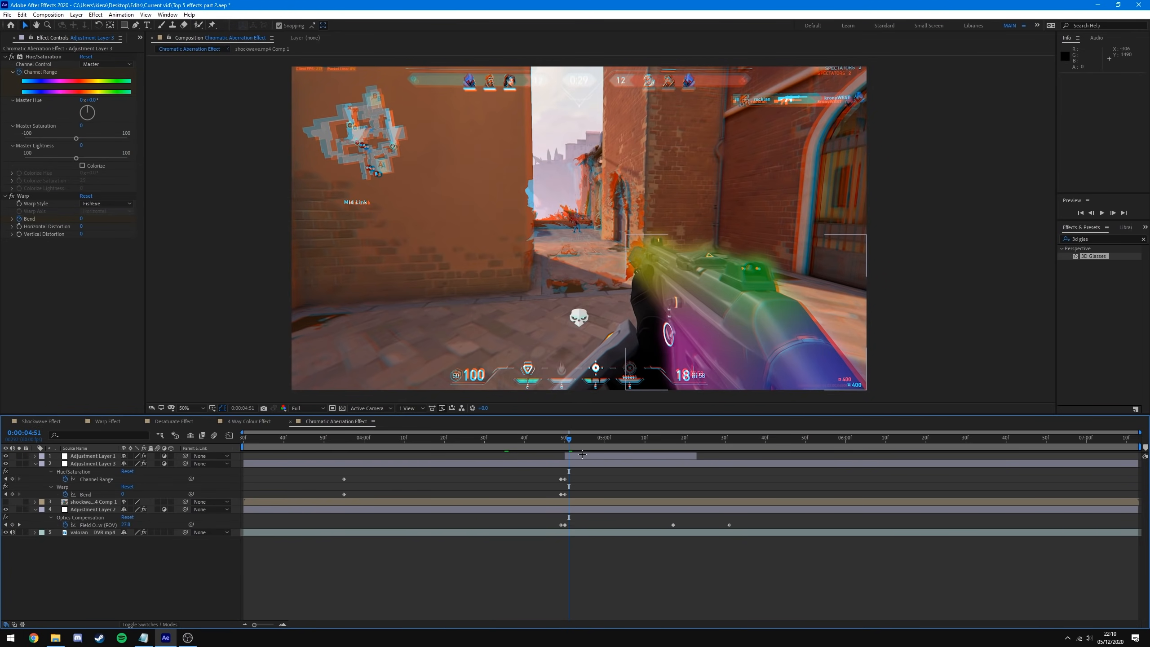
- Toggle the gun gradient and Adjustment Layer 3 effects off and on to compare looks
{"action": "left_click", "coordinate": [583, 454]}
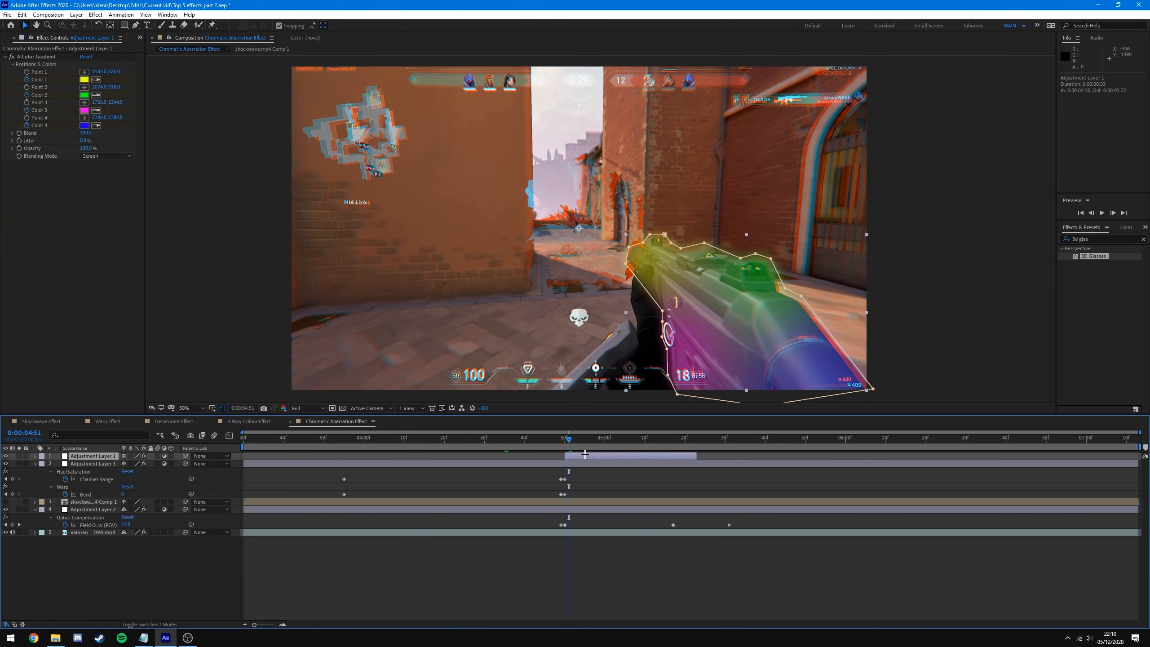
{"action": "left_click", "coordinate": [5, 455]}
{"action": "left_click", "coordinate": [5, 455]}
{"action": "left_click", "coordinate": [4, 463]}
{"action": "left_click", "coordinate": [464, 437]}
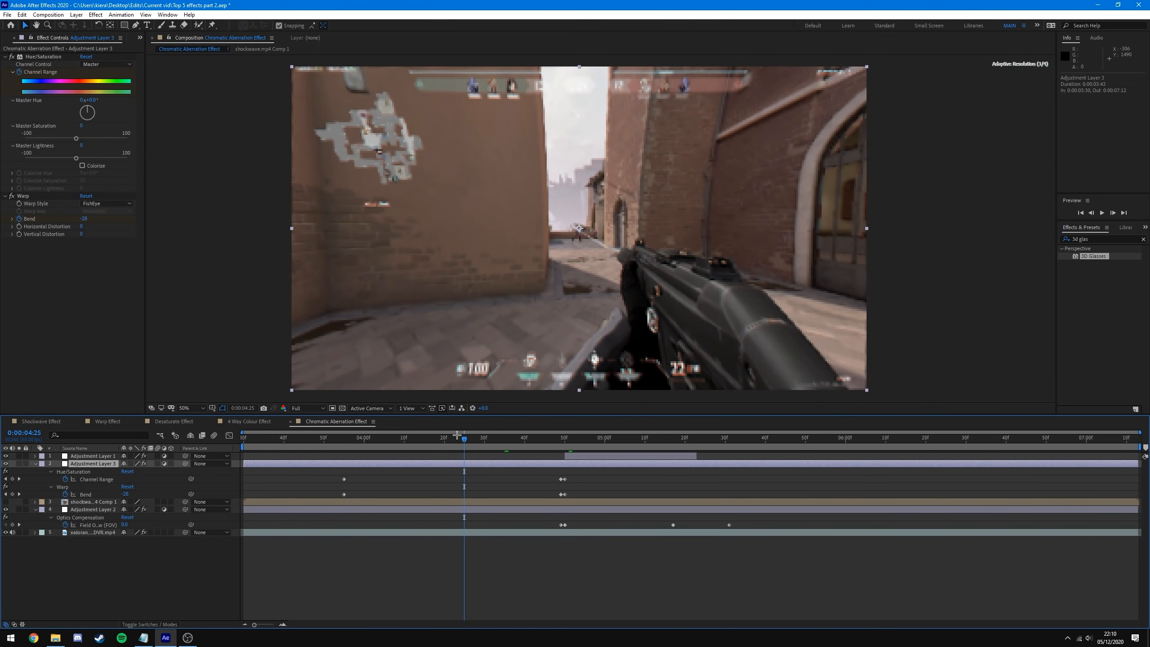
{"action": "left_click", "coordinate": [5, 464]}
{"action": "left_click", "coordinate": [5, 464]}
{"action": "left_click", "coordinate": [291, 502]}
{"action": "left_click_drag", "start_coordinate": [560, 438], "coordinate": [565, 438]}
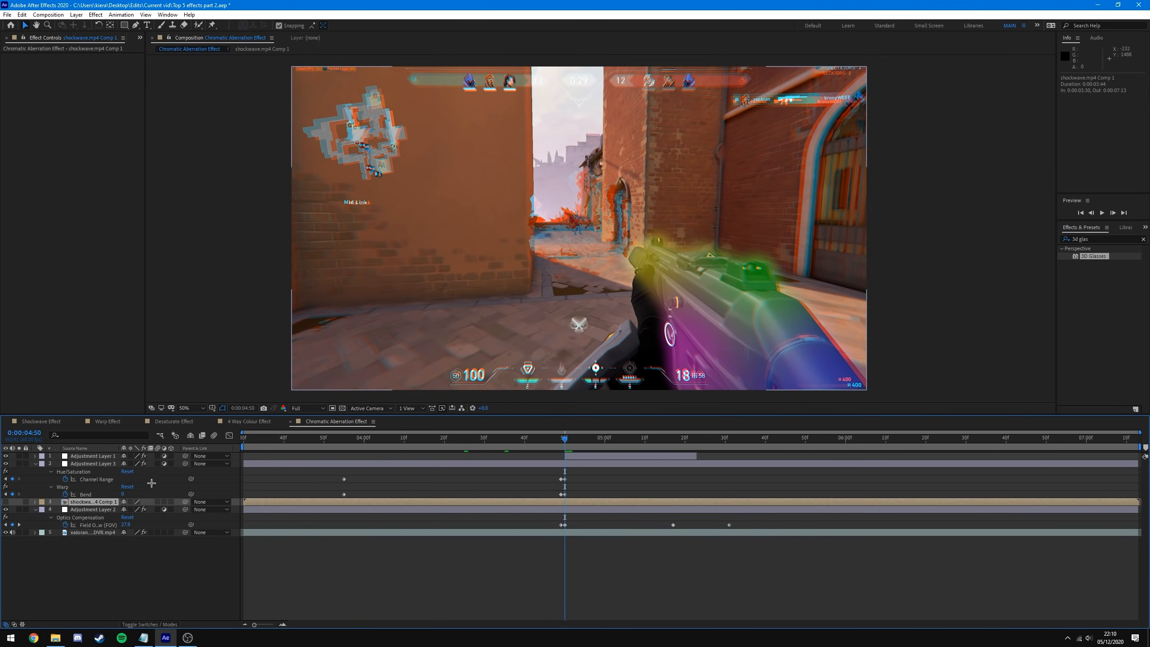
- Toggle Adjustment Layer 2 to compare fringing, review effect settings, then collapse expanded layer properties
{"action": "left_click", "coordinate": [5, 509]}
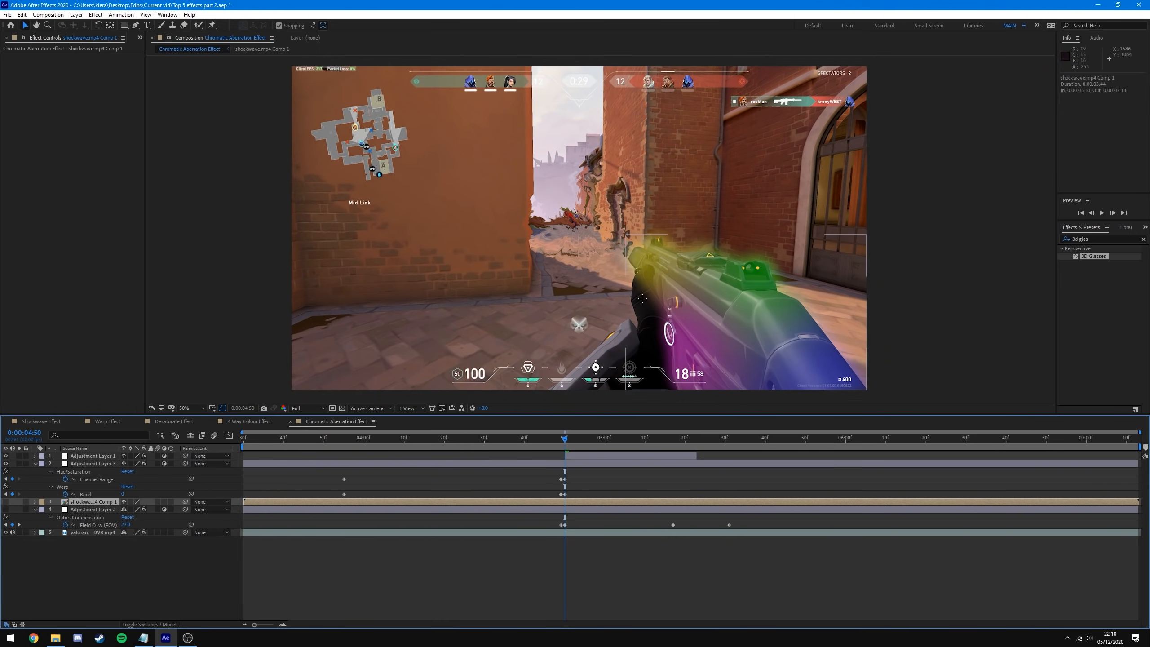
{"action": "left_click", "coordinate": [5, 509]}
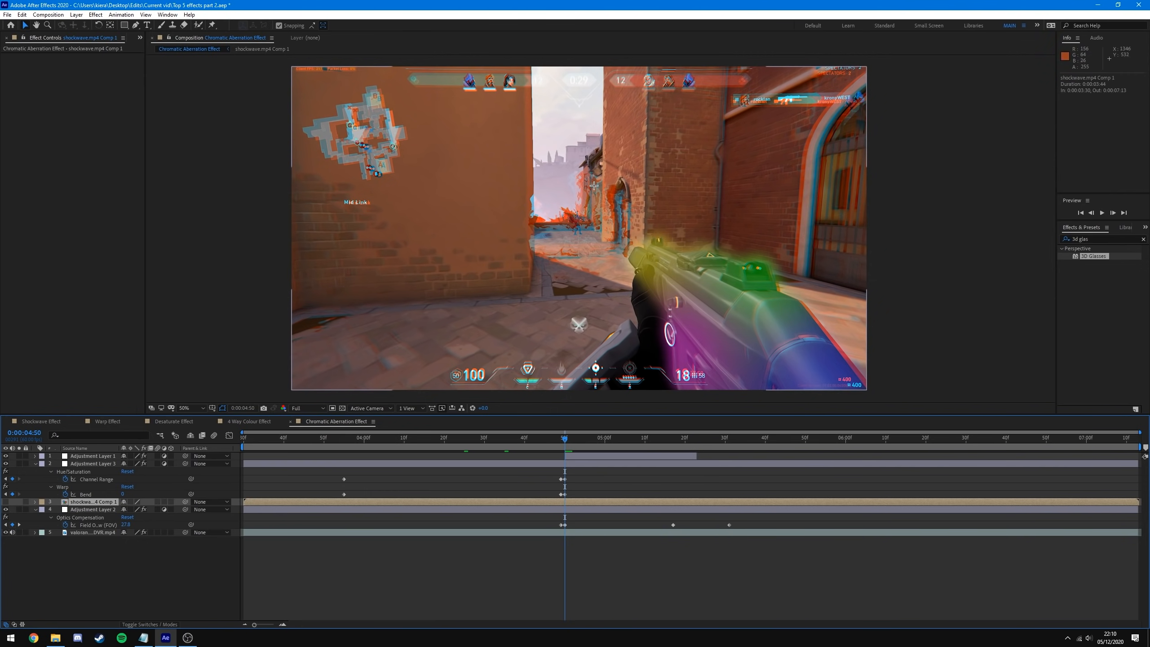
{"action": "left_click", "coordinate": [104, 509]}
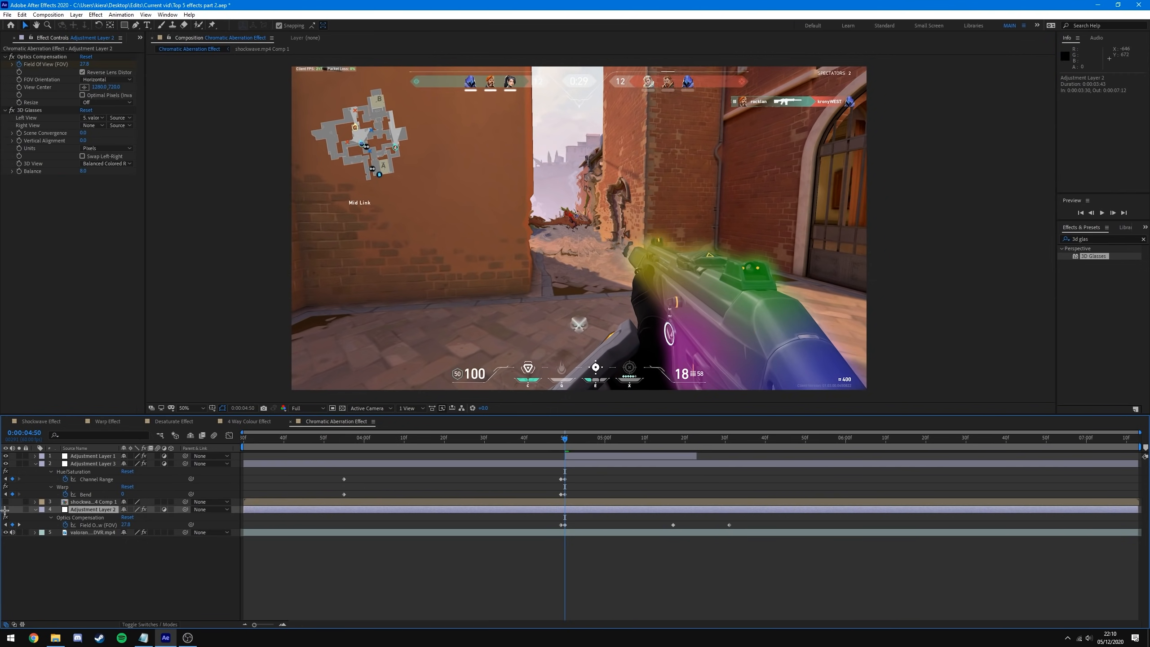
{"action": "left_click", "coordinate": [89, 534]}
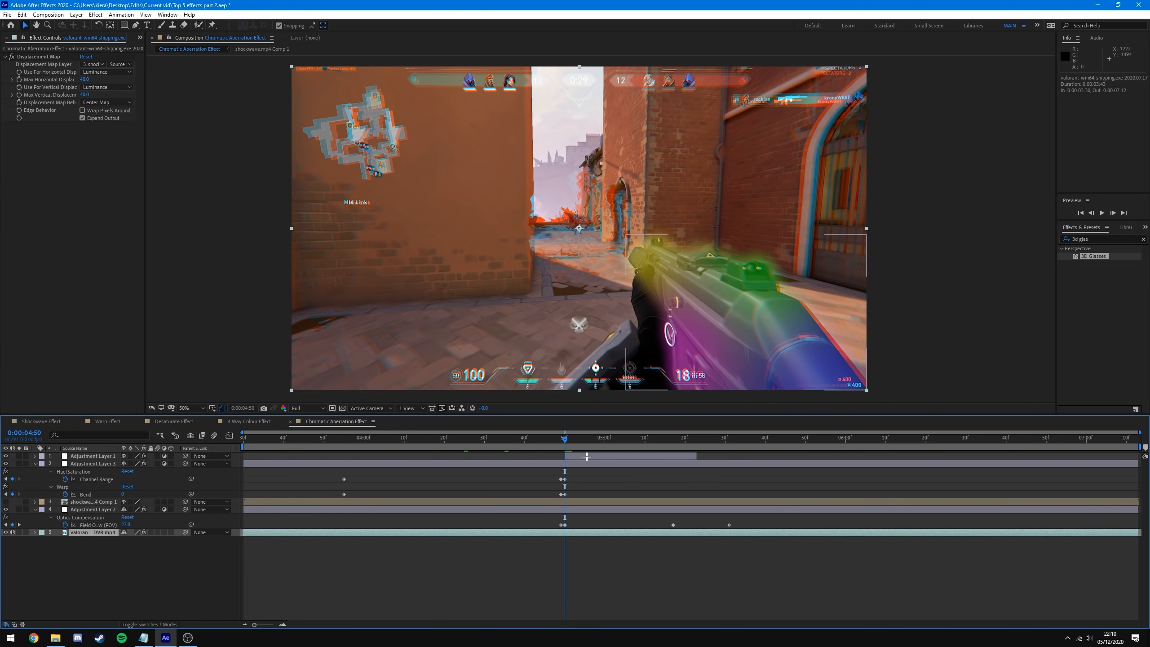
{"action": "left_click", "coordinate": [605, 599]}
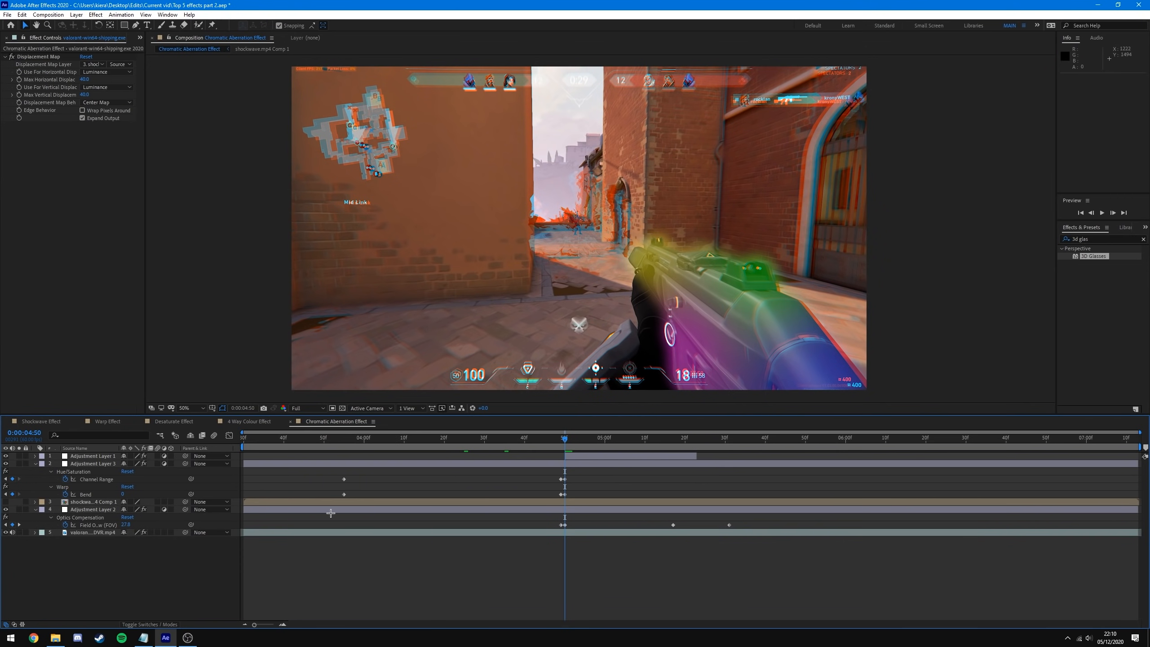
{"action": "left_click", "coordinate": [35, 509]}
{"action": "left_click", "coordinate": [36, 463]}
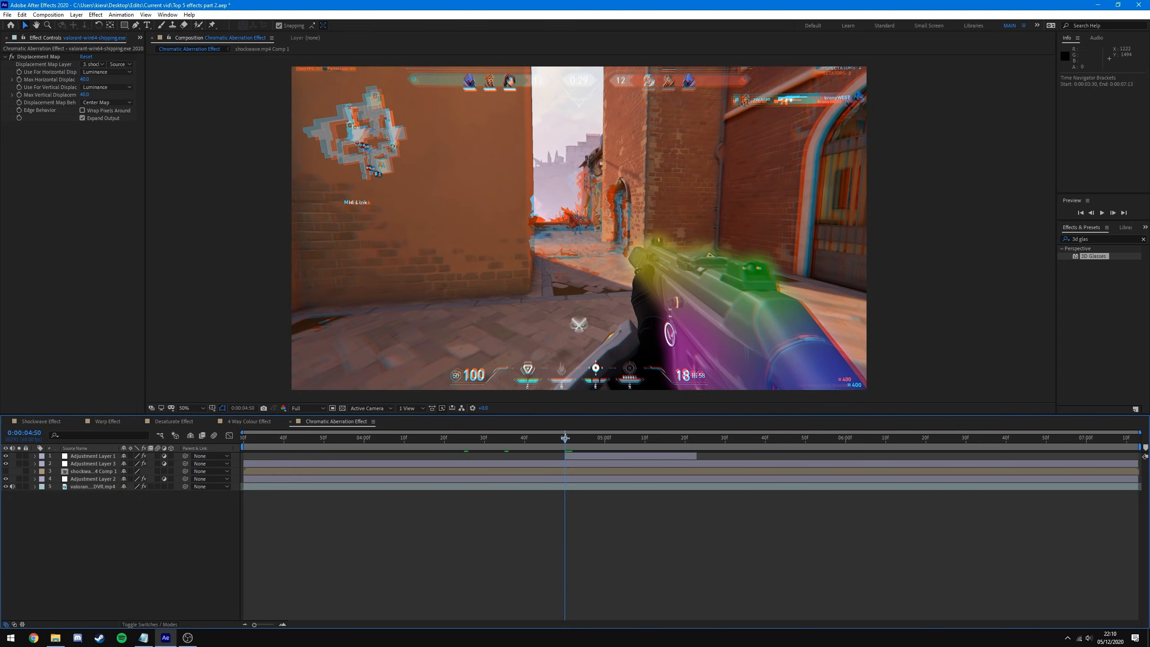
- Play a preview of the composition, then stop and park the playhead at 0:00:05:02
{"action": "key", "text": "space"}
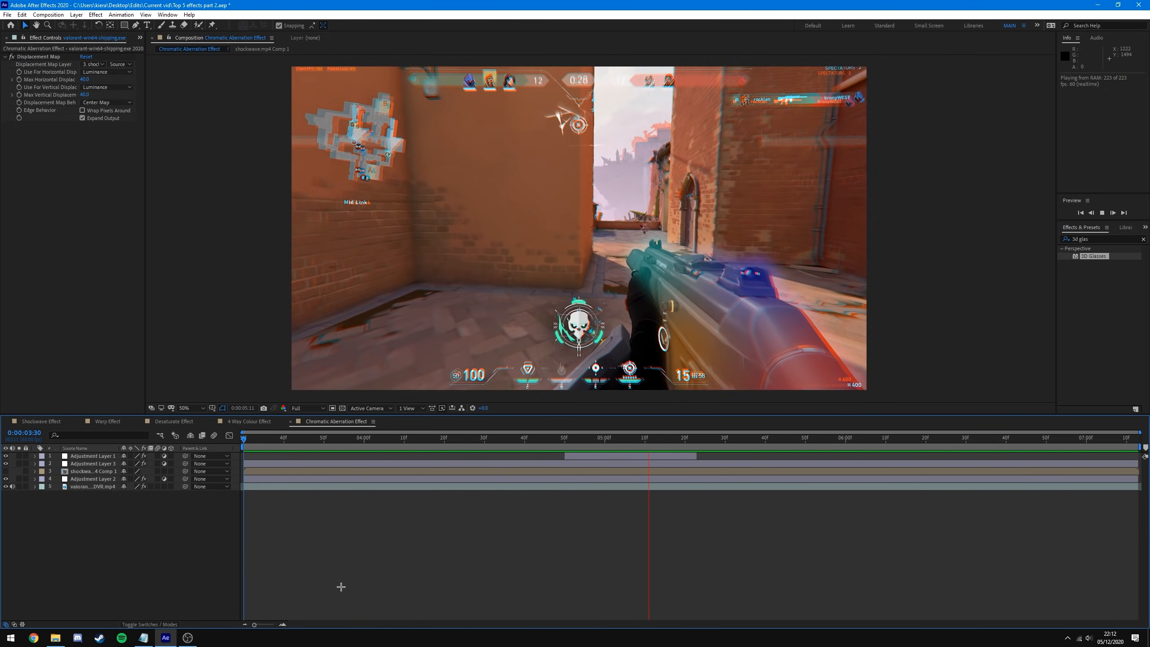
{"action": "key", "text": "ctrl+s"}
{"action": "mouse_move", "coordinate": [621, 438]}
{"action": "left_mouse_down"}
{"action": "mouse_move", "coordinate": [588, 438]}
{"action": "mouse_move", "coordinate": [613, 438]}
{"action": "left_mouse_up"}
- Zoom and recentre the viewer to inspect the gun's colour fringing
{"action": "scroll", "coordinate": [624, 258], "scroll_direction": "up", "scroll_amount": 4}
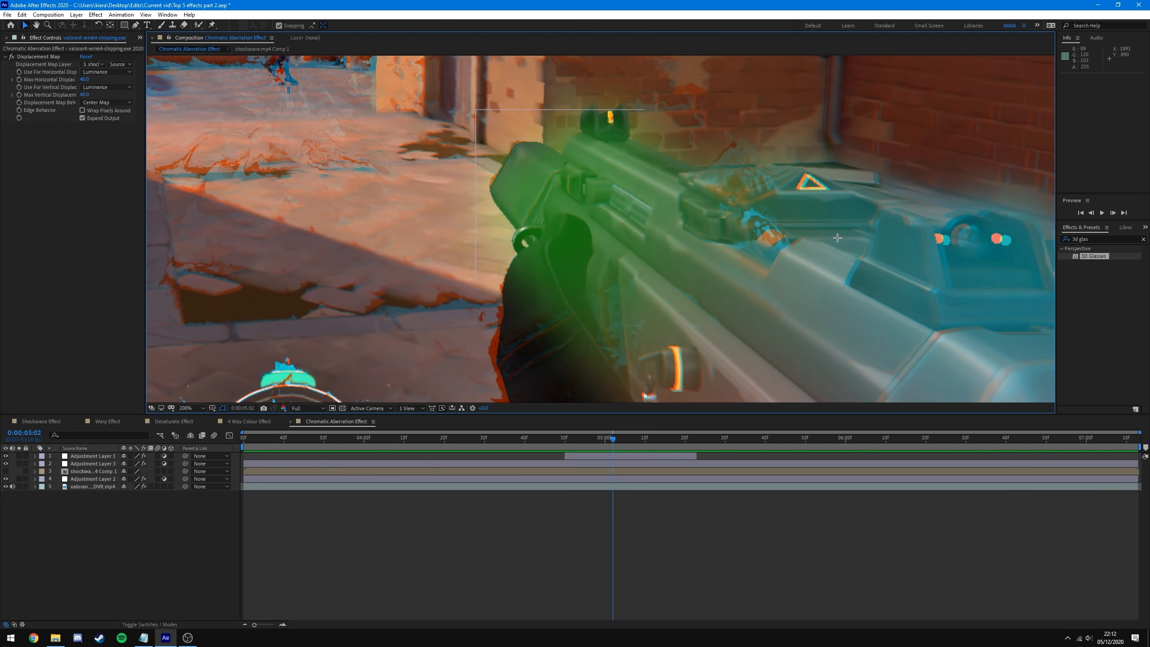
{"action": "scroll", "coordinate": [835, 236], "scroll_direction": "down", "scroll_amount": 2}
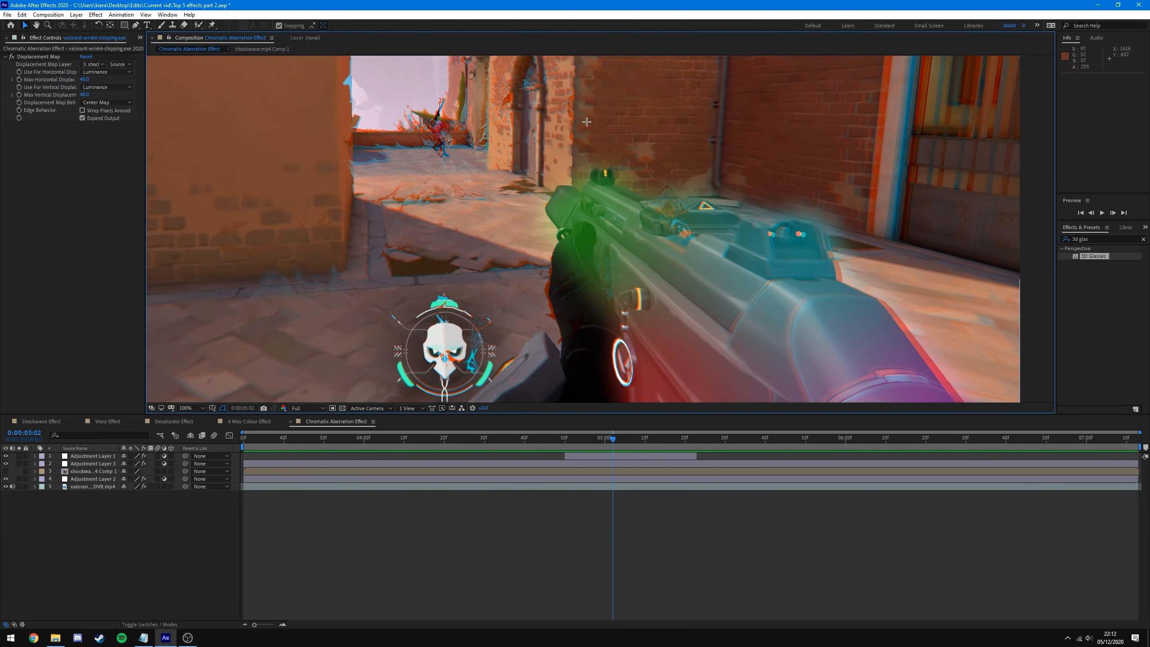
{"action": "scroll", "coordinate": [588, 249], "scroll_direction": "down", "scroll_amount": 2}
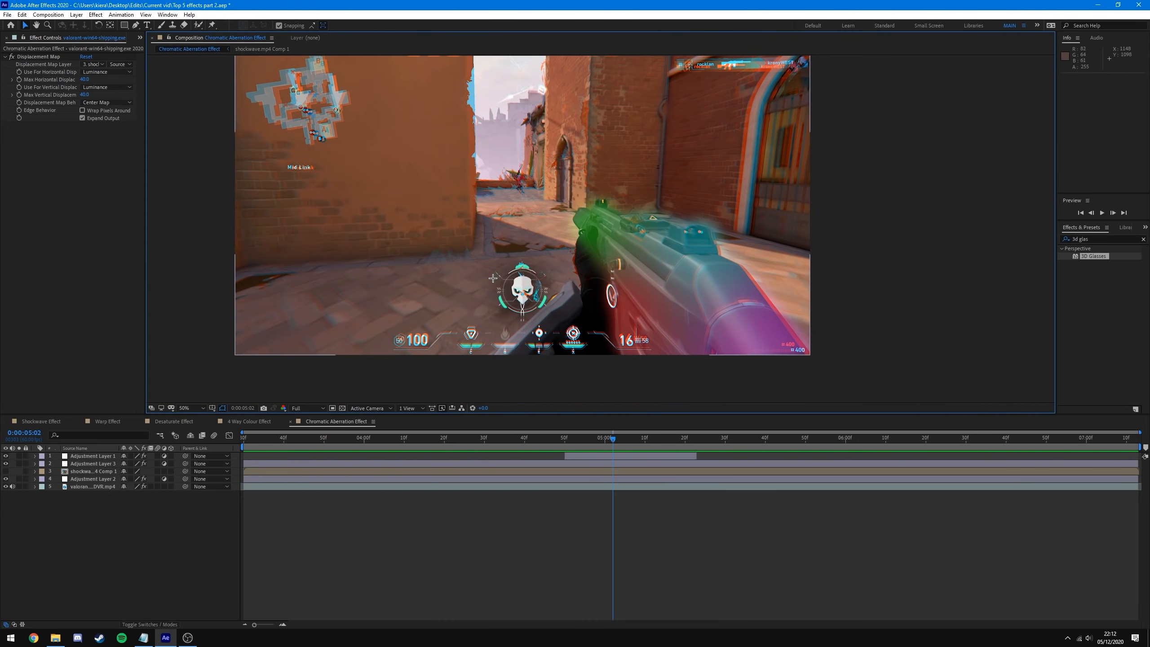
{"action": "scroll", "coordinate": [526, 221], "scroll_direction": "up", "scroll_amount": 2}
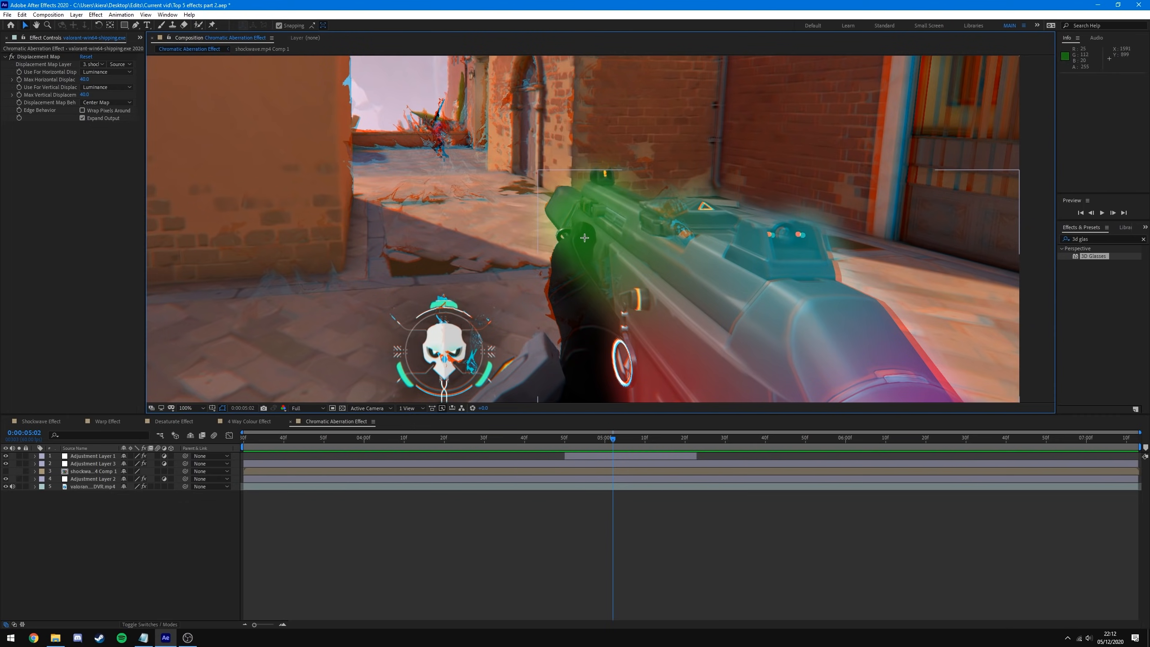
{"action": "scroll", "coordinate": [522, 308], "scroll_direction": "down", "scroll_amount": 1}
{"action": "left_click_drag", "start_coordinate": [488, 257], "coordinate": [548, 291]}
- Drag Adjustment Layer 1's 4-Color Gradient Points 1–4 to new spots: Point 1 top-left, Point 2 top-right, Point 3 far left
{"action": "left_click", "coordinate": [604, 456]}
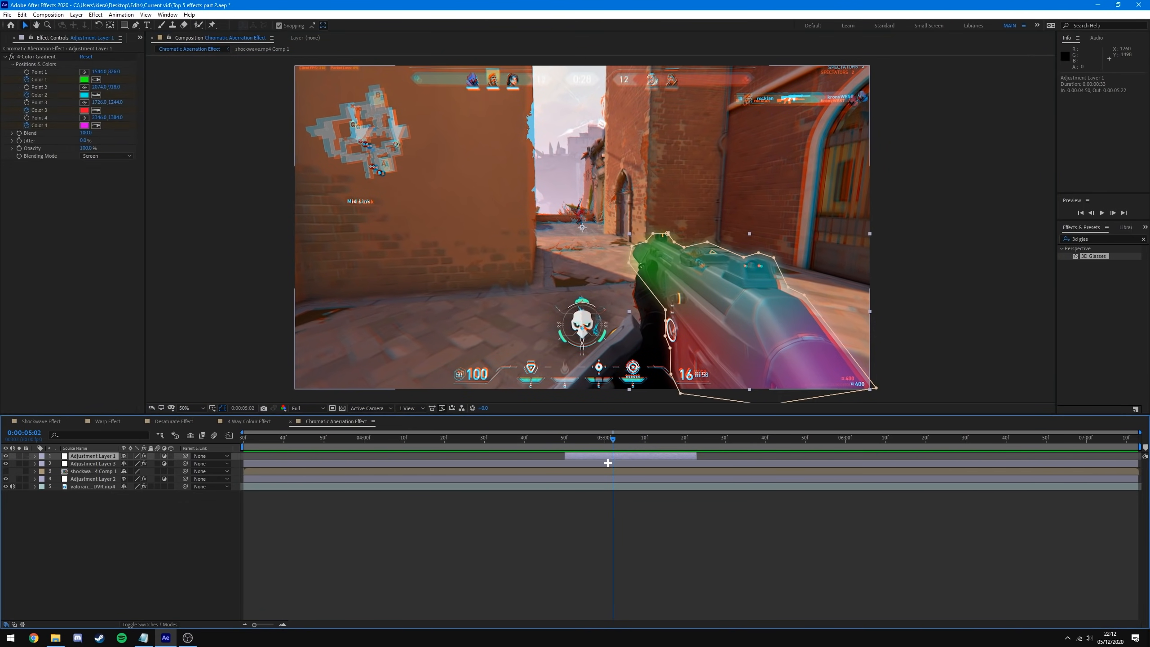
{"action": "key", "text": "u"}
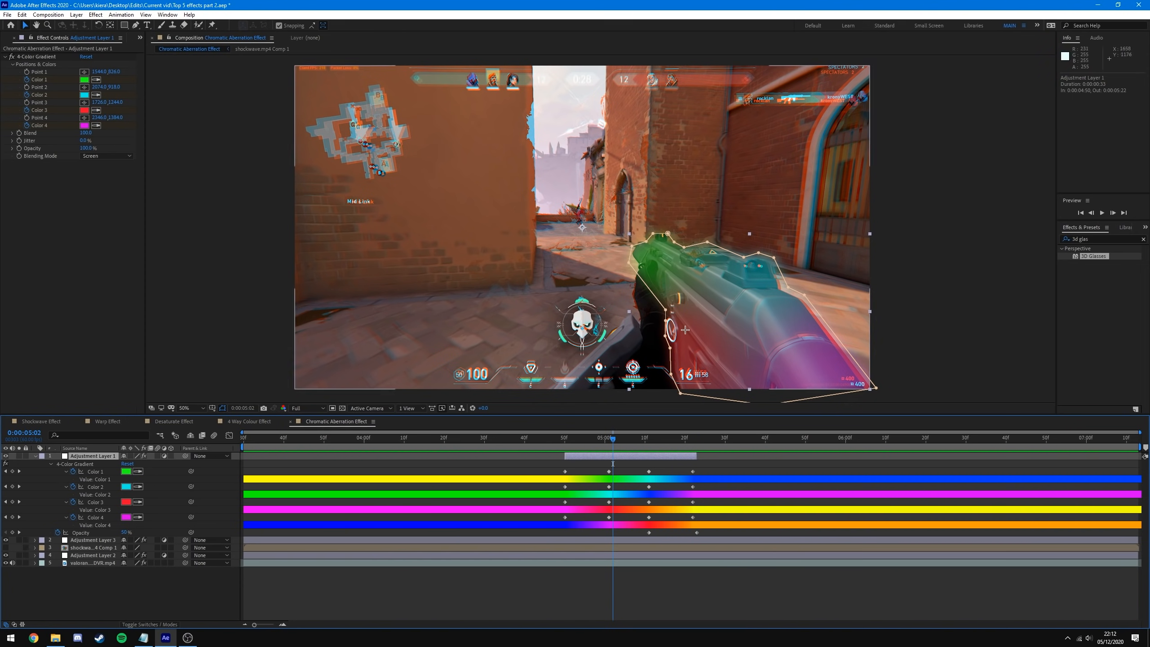
{"action": "left_click", "coordinate": [899, 342]}
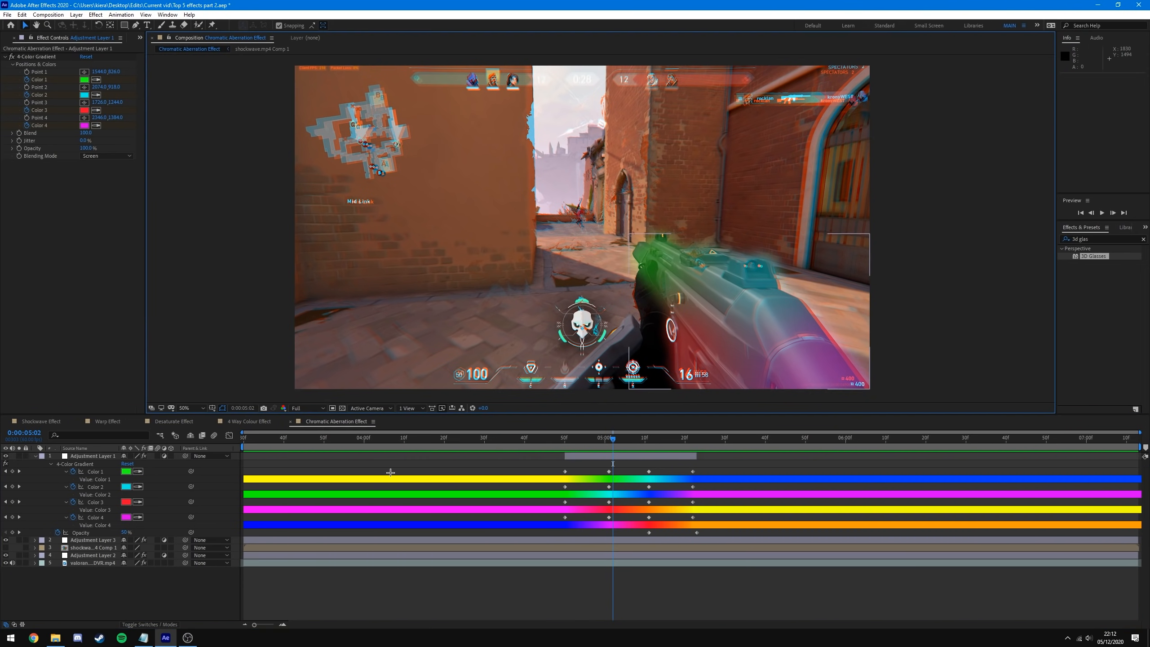
{"action": "left_click", "coordinate": [587, 458]}
{"action": "left_click", "coordinate": [78, 71]}
{"action": "left_click_drag", "start_coordinate": [683, 347], "coordinate": [368, 344]}
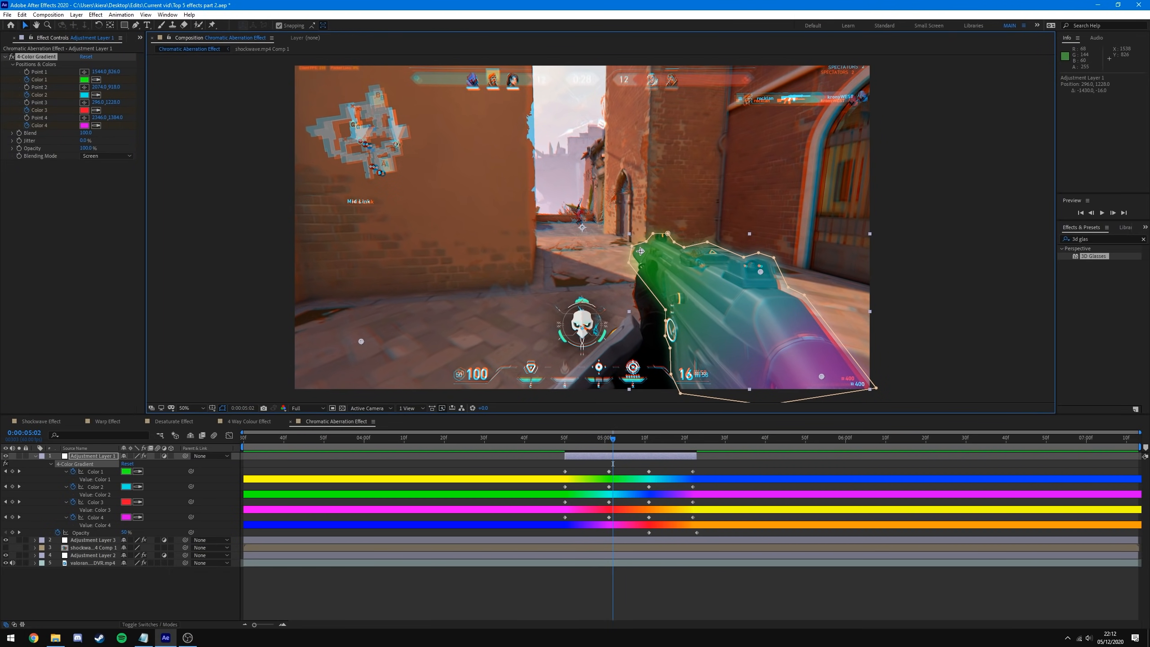
{"action": "left_click_drag", "start_coordinate": [641, 251], "coordinate": [362, 100]}
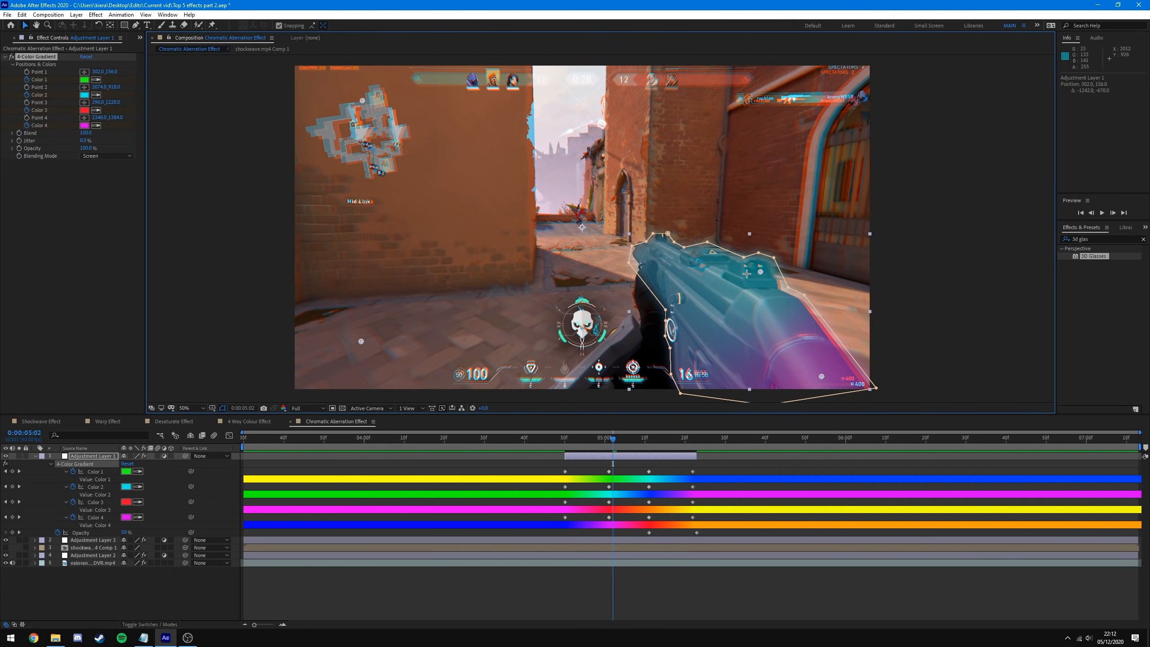
{"action": "left_click_drag", "start_coordinate": [758, 265], "coordinate": [810, 98]}
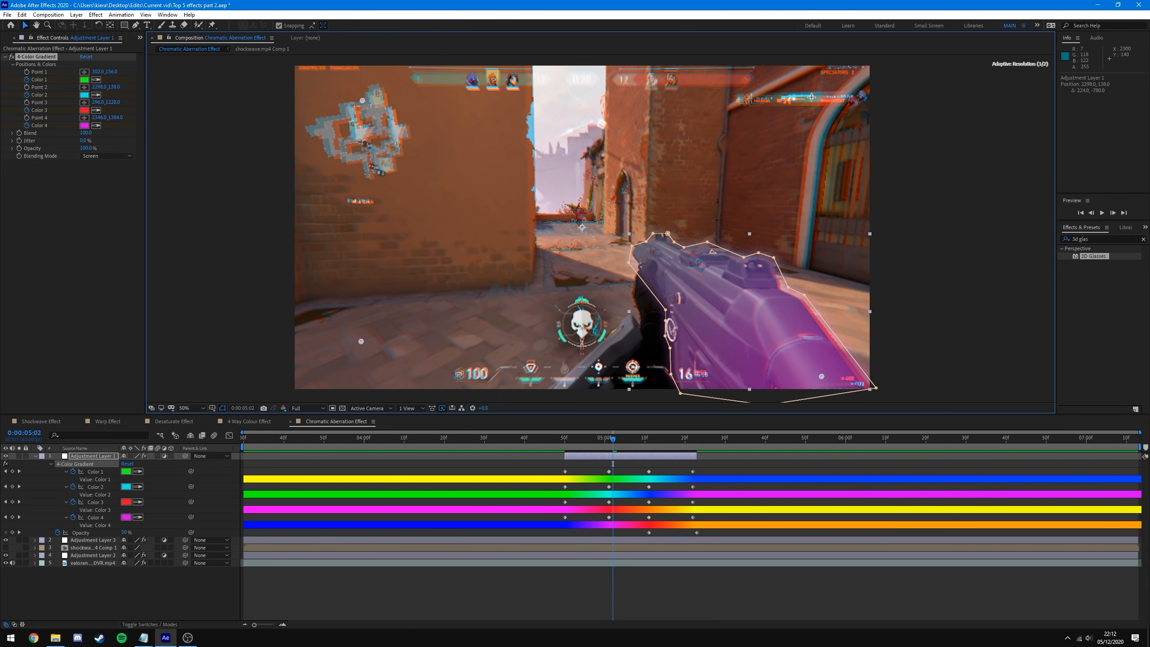
{"action": "left_click_drag", "start_coordinate": [821, 375], "coordinate": [828, 335]}
- Deselect and collapse Adjustment Layer 1, then preview the now mostly magenta gun
{"action": "left_click", "coordinate": [672, 600]}
{"action": "key", "text": "u"}
{"action": "key", "text": "space"}
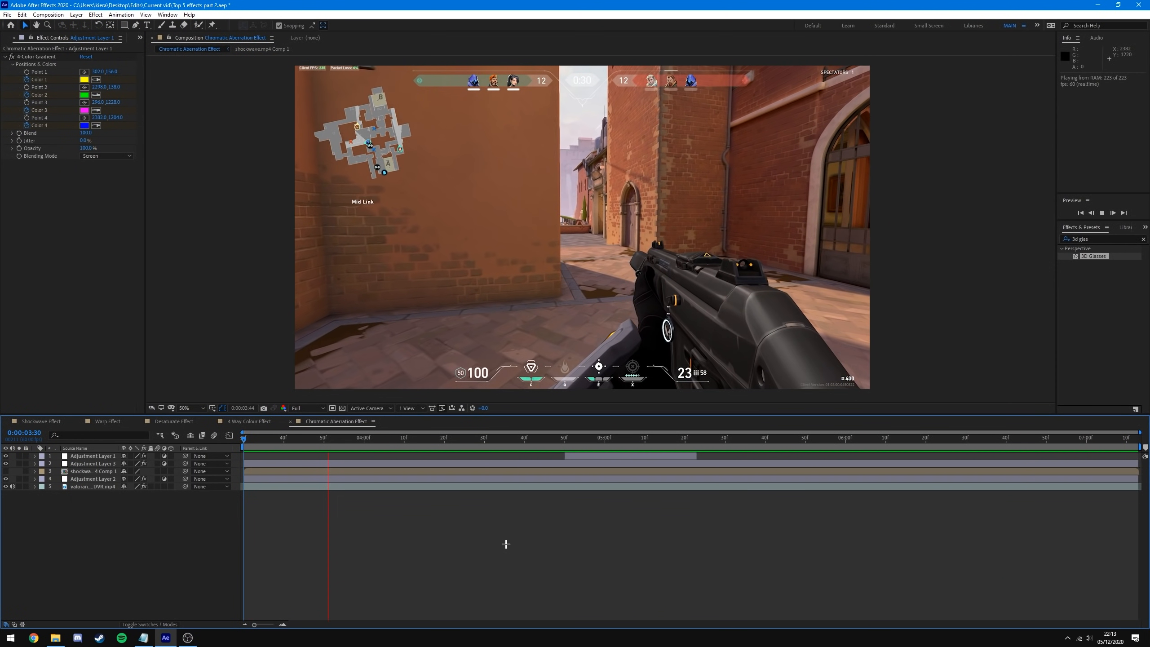
{"action": "key", "text": "space"}
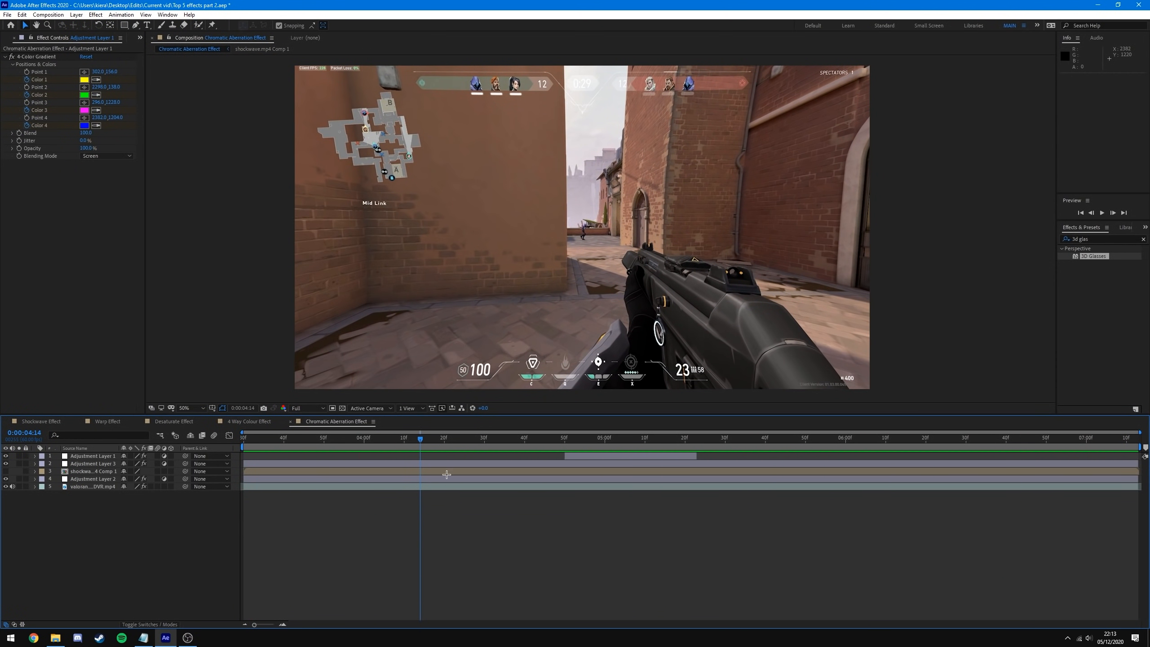